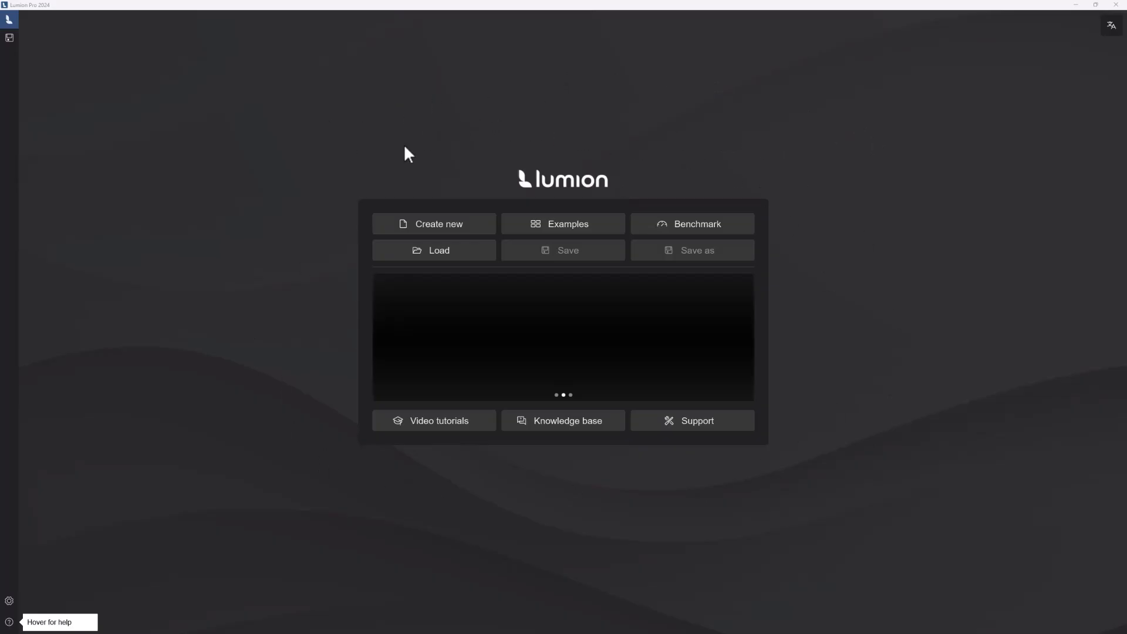
# Step: Review the computer's benchmark results and return to the start screen
pyautogui.click(676, 227)
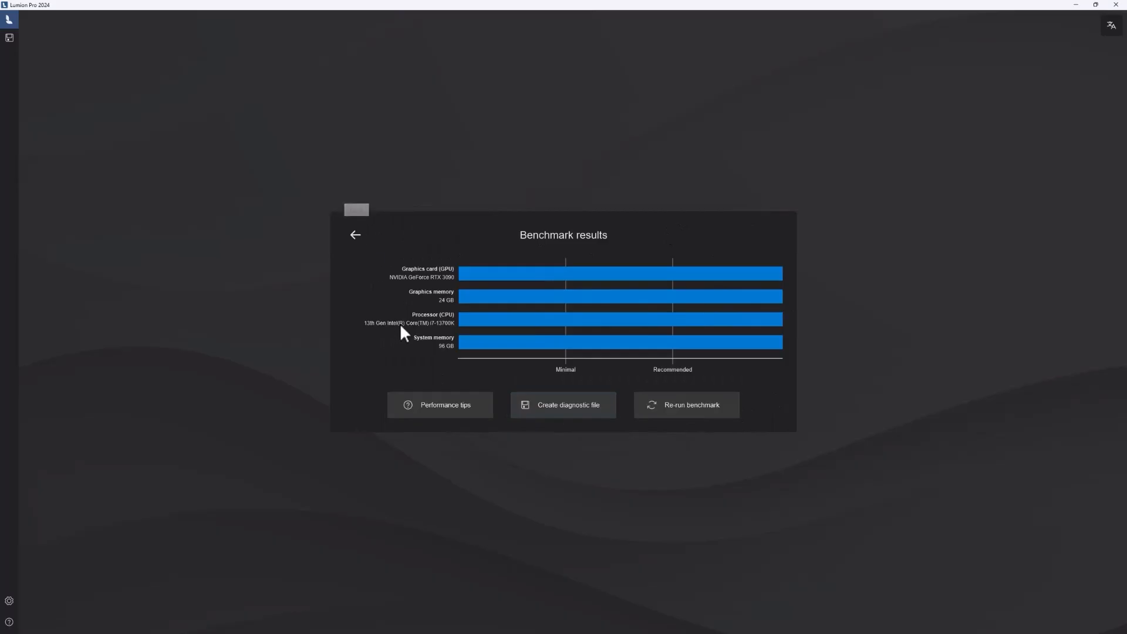
pyautogui.click(356, 236)
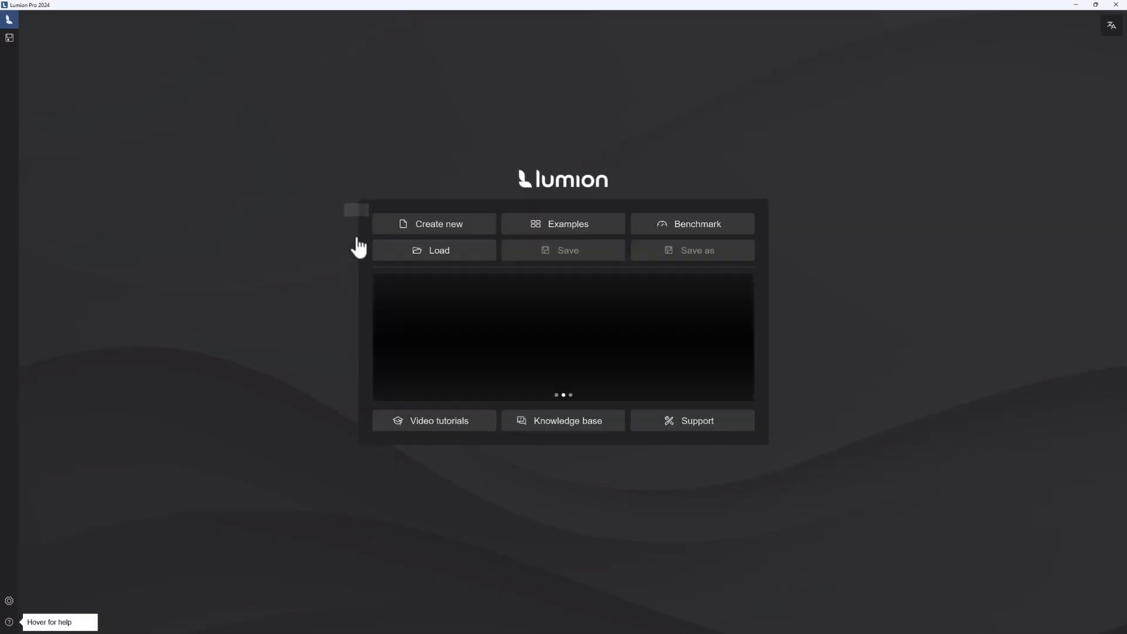
# Step: Browse the example projects and load the Streetscape scene
pyautogui.click(532, 226)
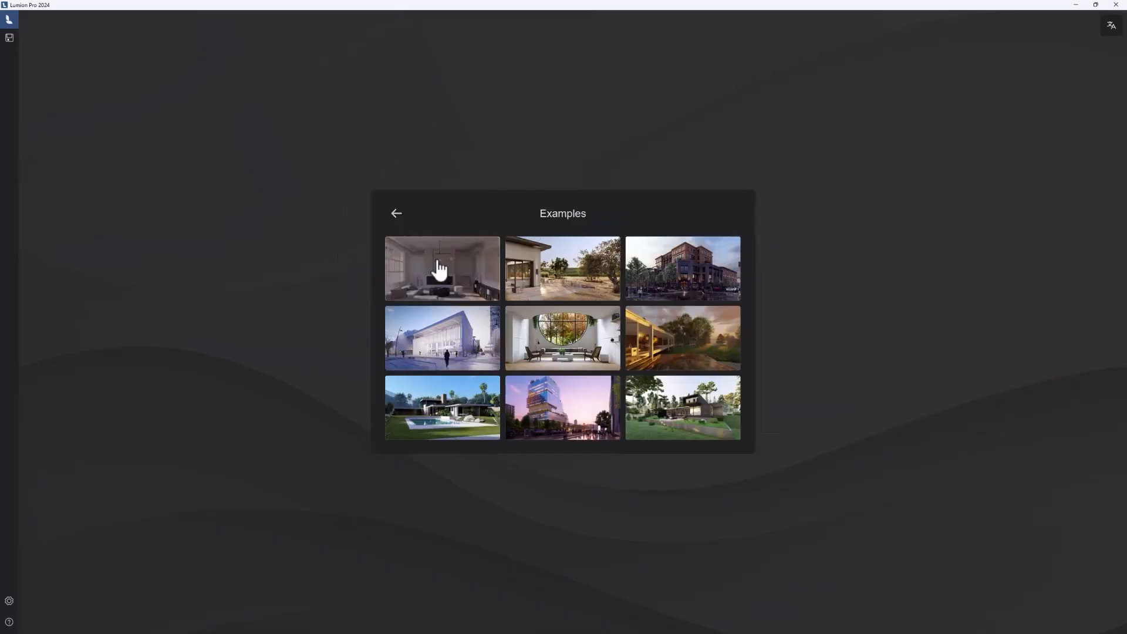
pyautogui.click(397, 213)
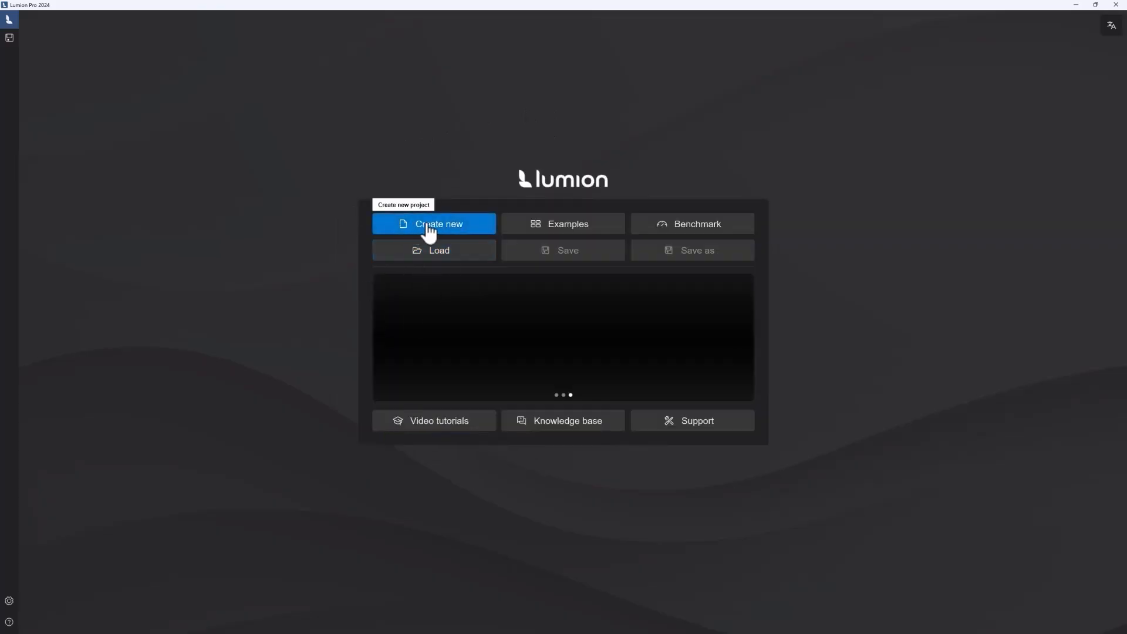
pyautogui.click(568, 227)
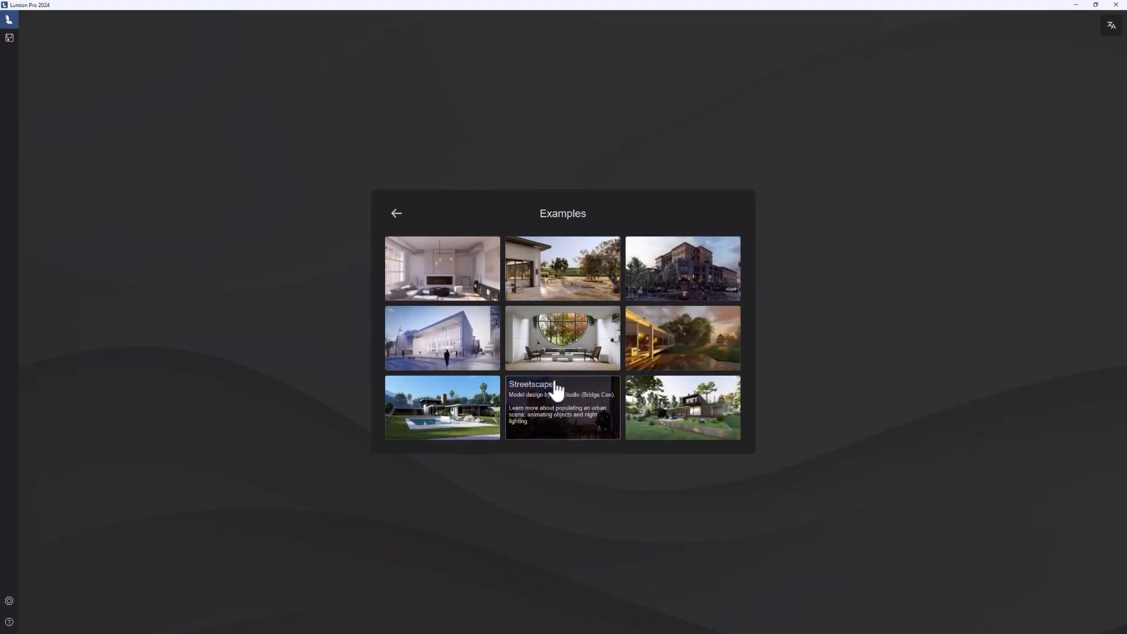
pyautogui.click(562, 407)
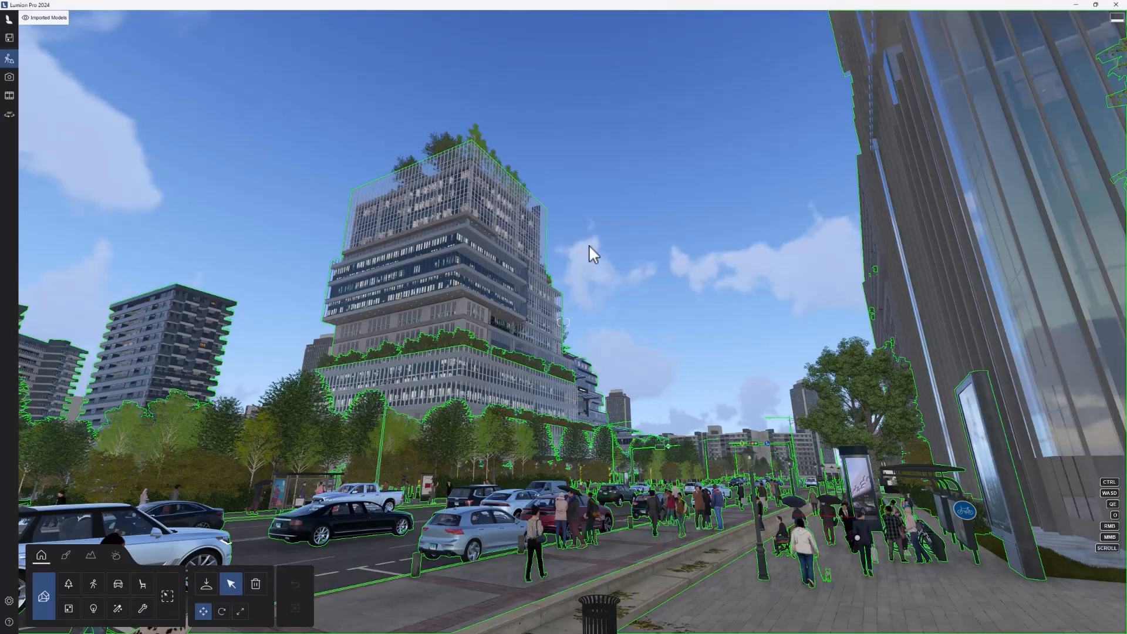
# Step: Fly the camera through the Streetscape scene and raise it above the sidewalk for a view down the street
pyautogui.press('w')
pyautogui.moveTo(595, 307); pyautogui.dragTo(587, 405, button='right')
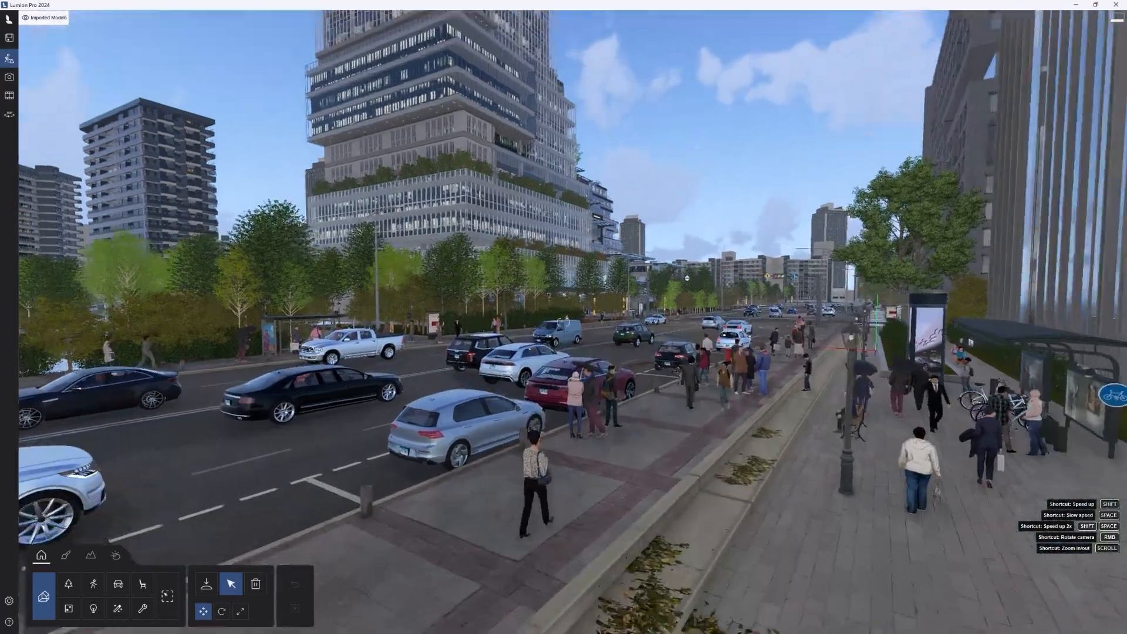
pyautogui.press('a')
pyautogui.moveTo(528, 306)
pyautogui.mouseDown(button='right')
pyautogui.moveTo(387, 291)
pyautogui.moveTo(503, 294)
pyautogui.moveTo(499, 276)
pyautogui.moveTo(616, 246)
pyautogui.moveTo(617, 279)
pyautogui.moveTo(540, 320)
pyautogui.mouseUp(button='right')
pyautogui.press('q')
pyautogui.press('d')
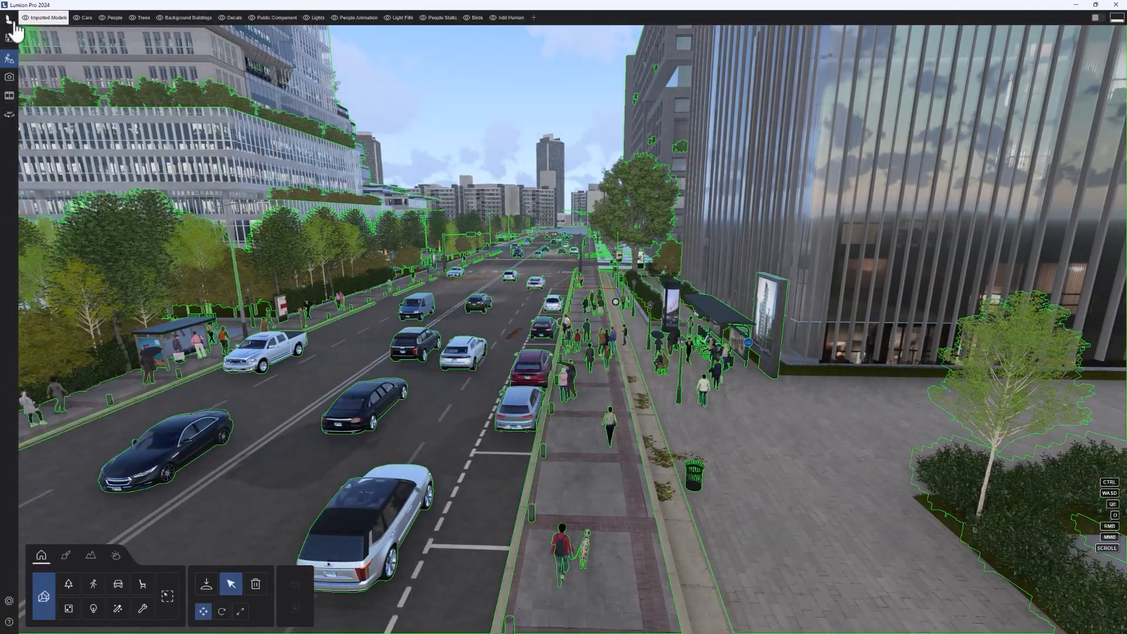
# Step: View the street with its effects in Photo mode, then return to Build mode
pyautogui.moveTo(12, 35)
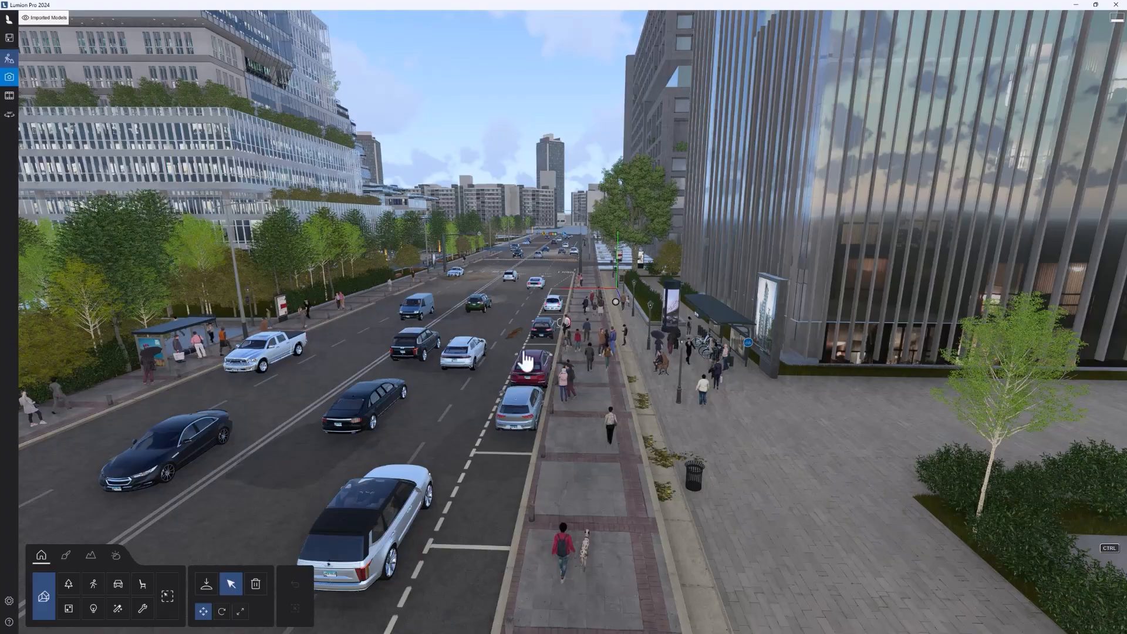
pyautogui.click(9, 77)
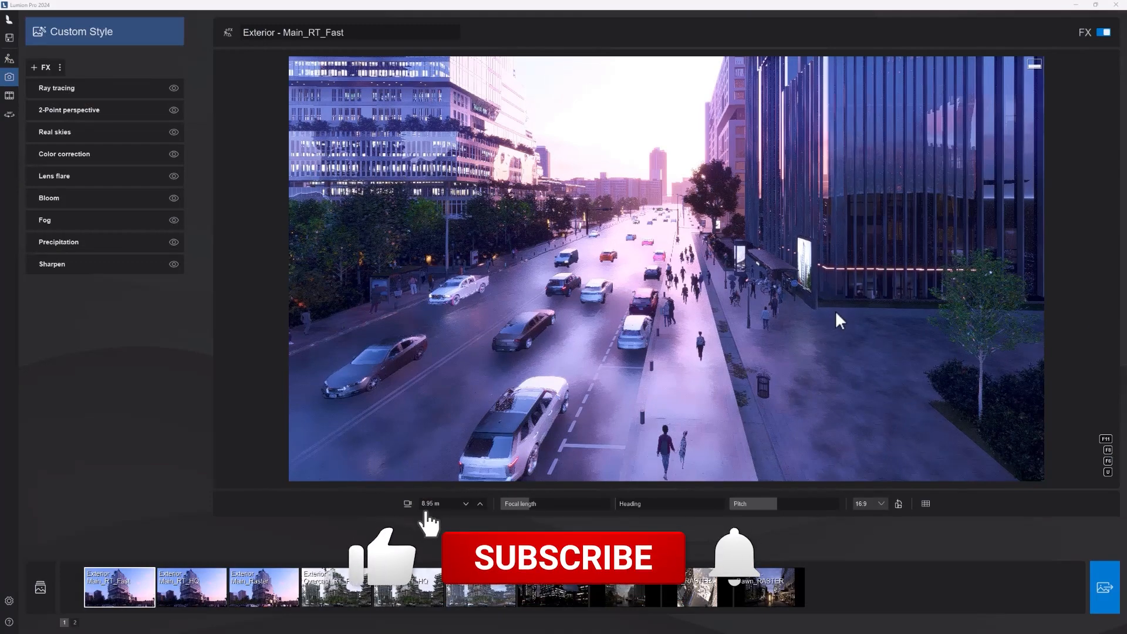
pyautogui.click(9, 58)
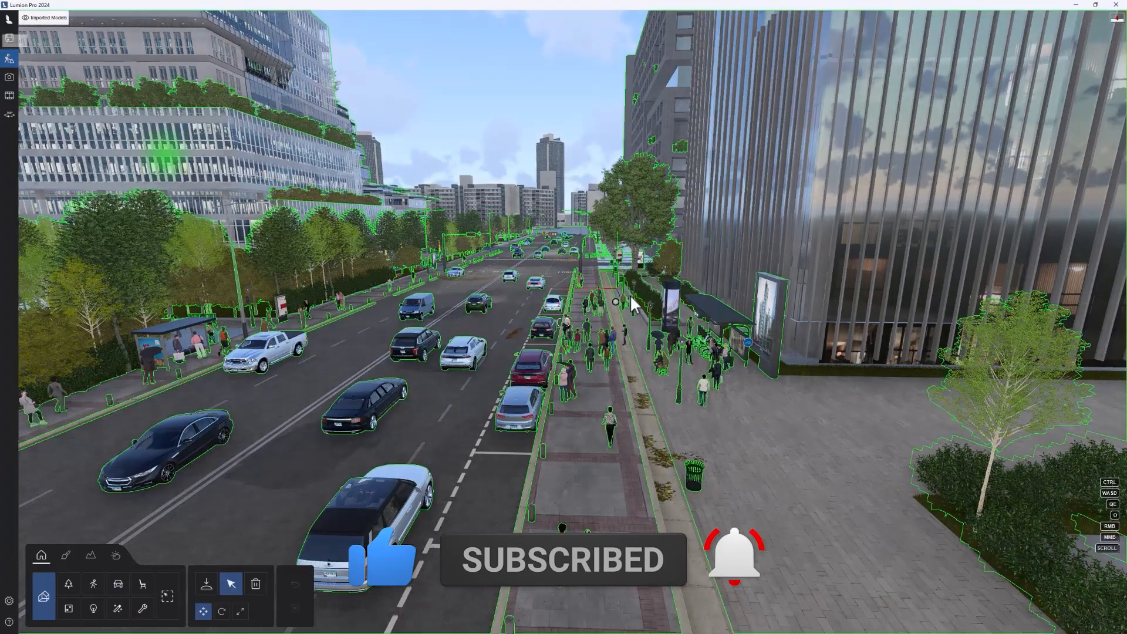
# Step: Fly down to the road and turn the camera to examine the traffic and buildings on both sides
pyautogui.press('w')
pyautogui.moveTo(374, 182); pyautogui.dragTo(338, 181, button='right')
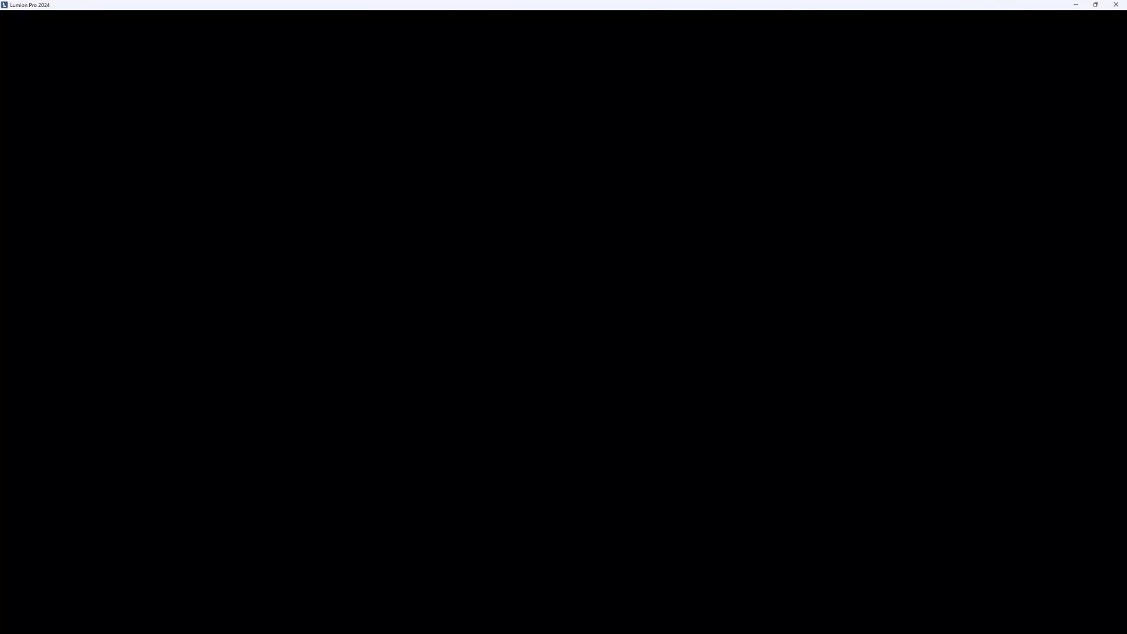
pyautogui.press('w')
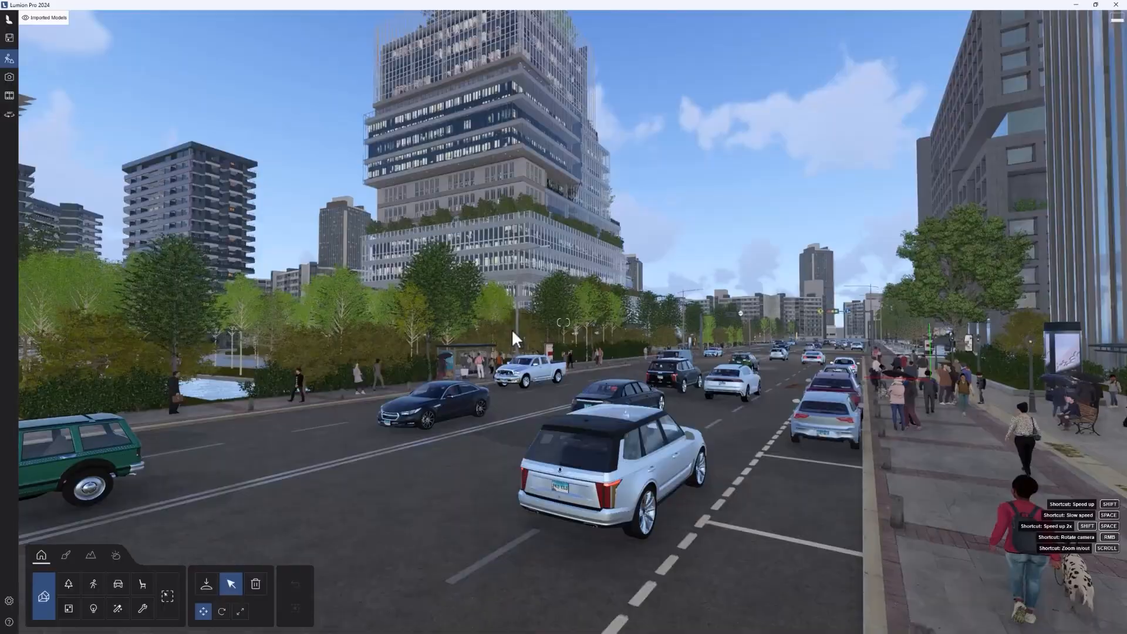
pyautogui.press('w')
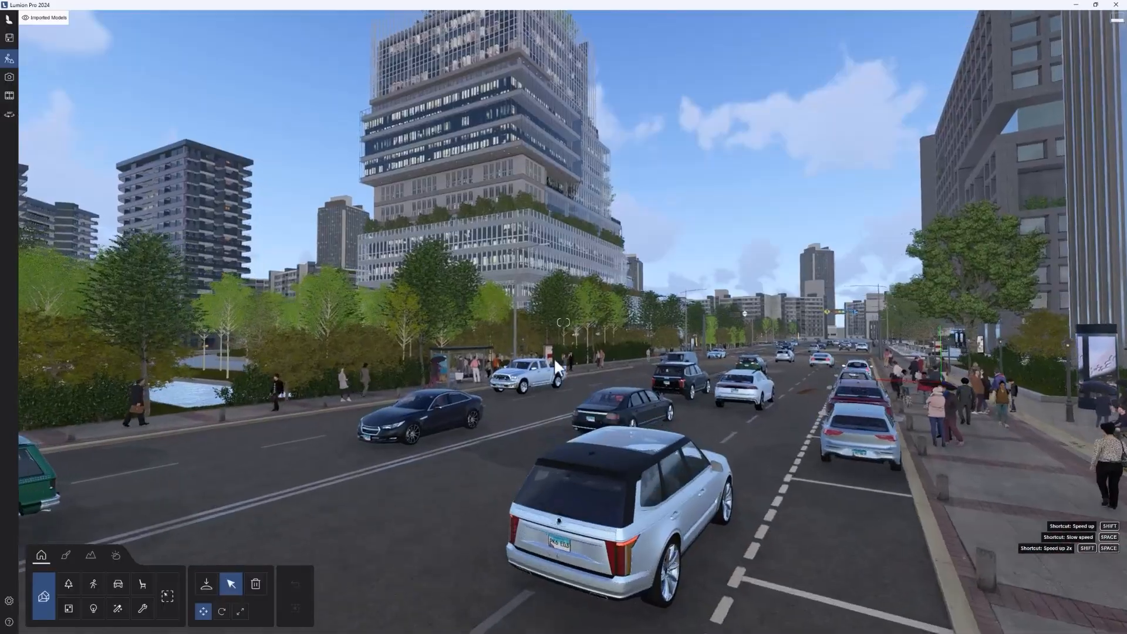
pyautogui.moveTo(621, 385); pyautogui.dragTo(528, 386, button='right')
pyautogui.press('a')
pyautogui.press('s')
pyautogui.press('s')
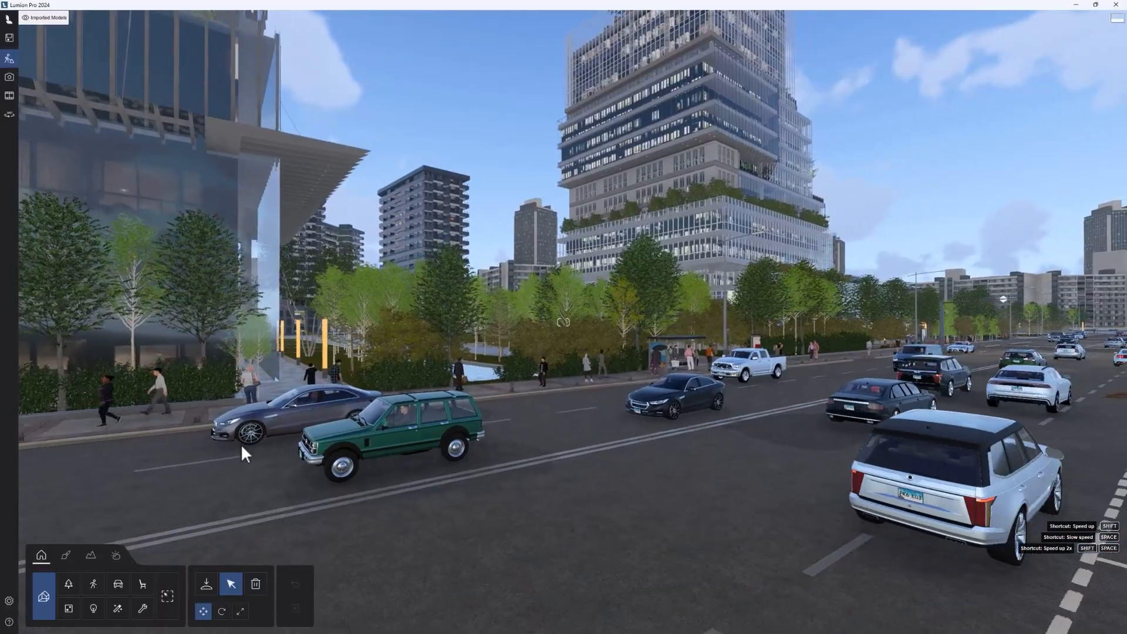
pyautogui.press('w')
pyautogui.moveTo(464, 416); pyautogui.dragTo(562, 392, button='right')
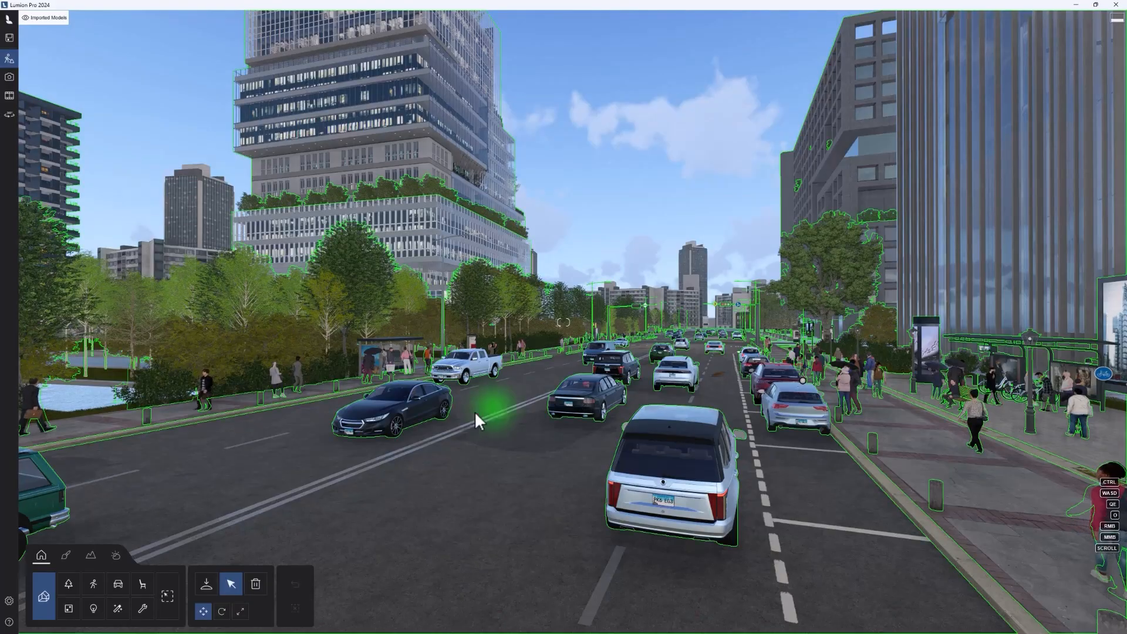
# Step: Move the camera forward, backward, sideways, up and down above the road behind the white SUV
pyautogui.press('w')
pyautogui.press('w')
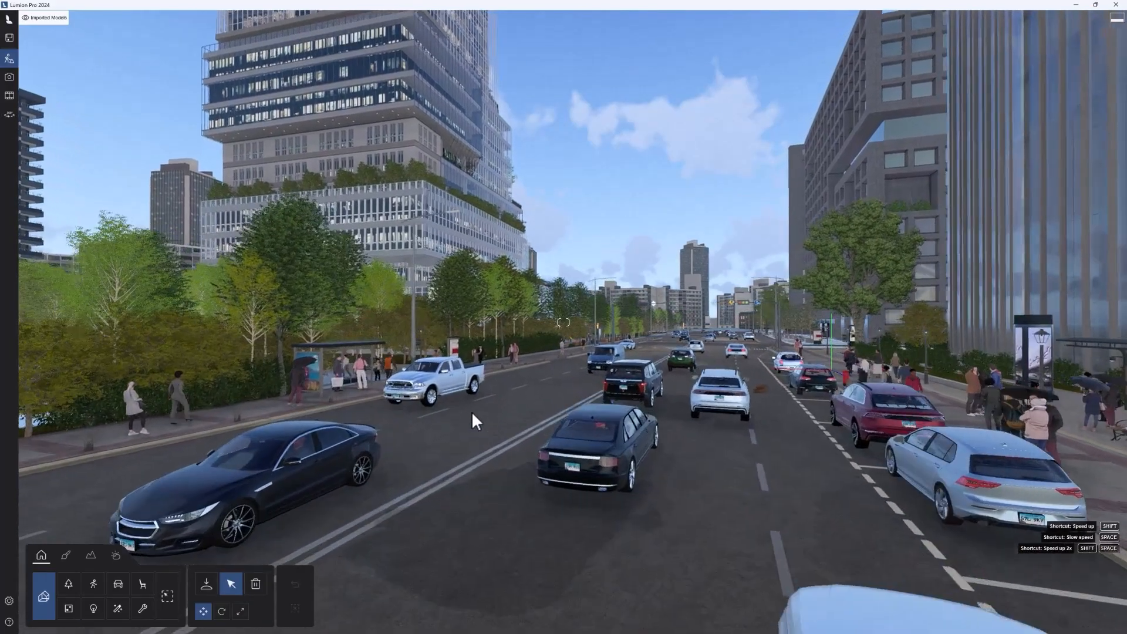
pyautogui.press('s')
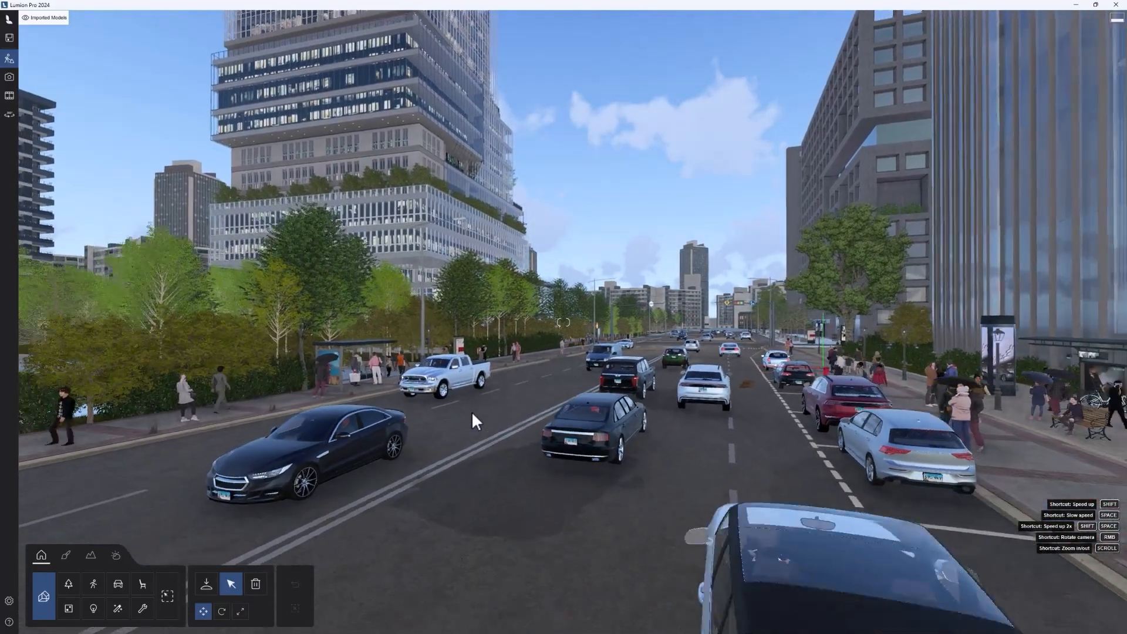
pyautogui.press('s')
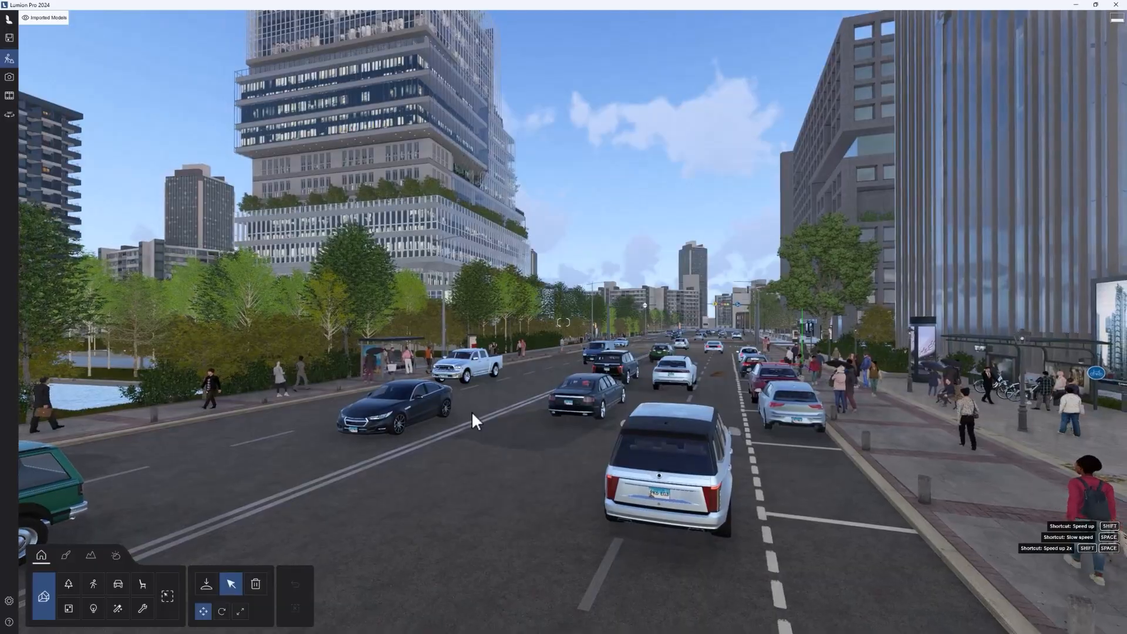
pyautogui.press('a')
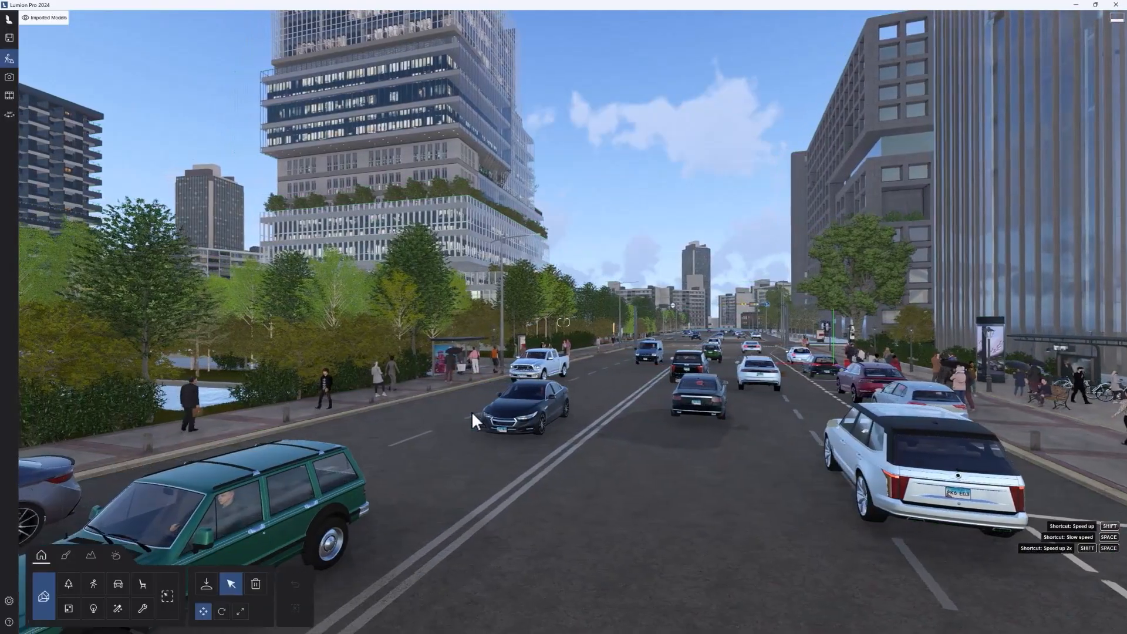
pyautogui.press('d')
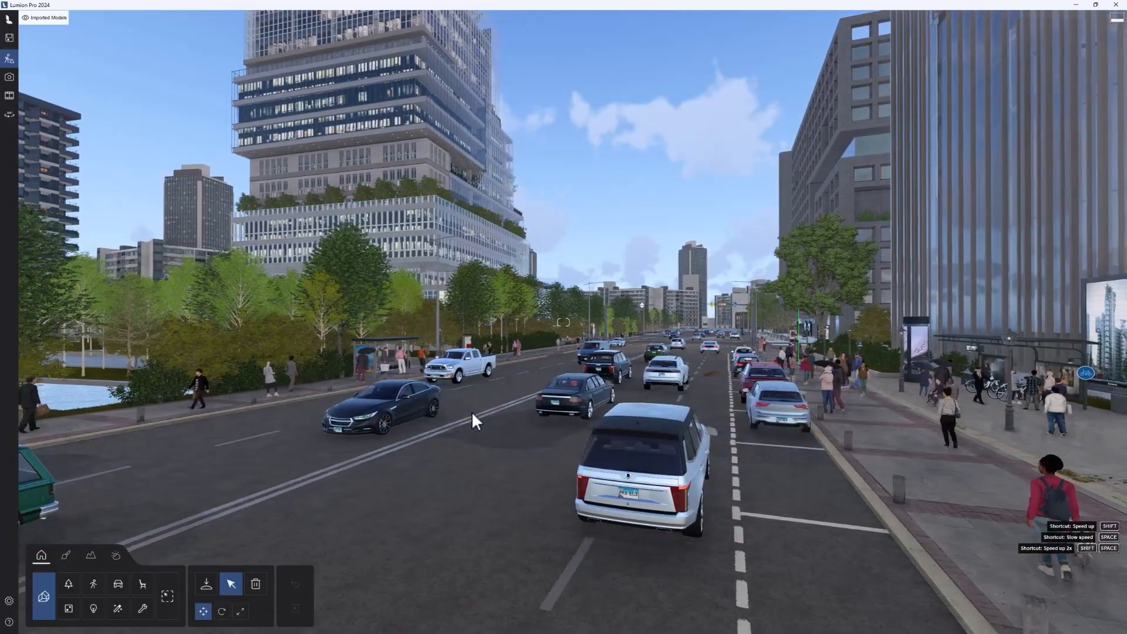
pyautogui.press('q')
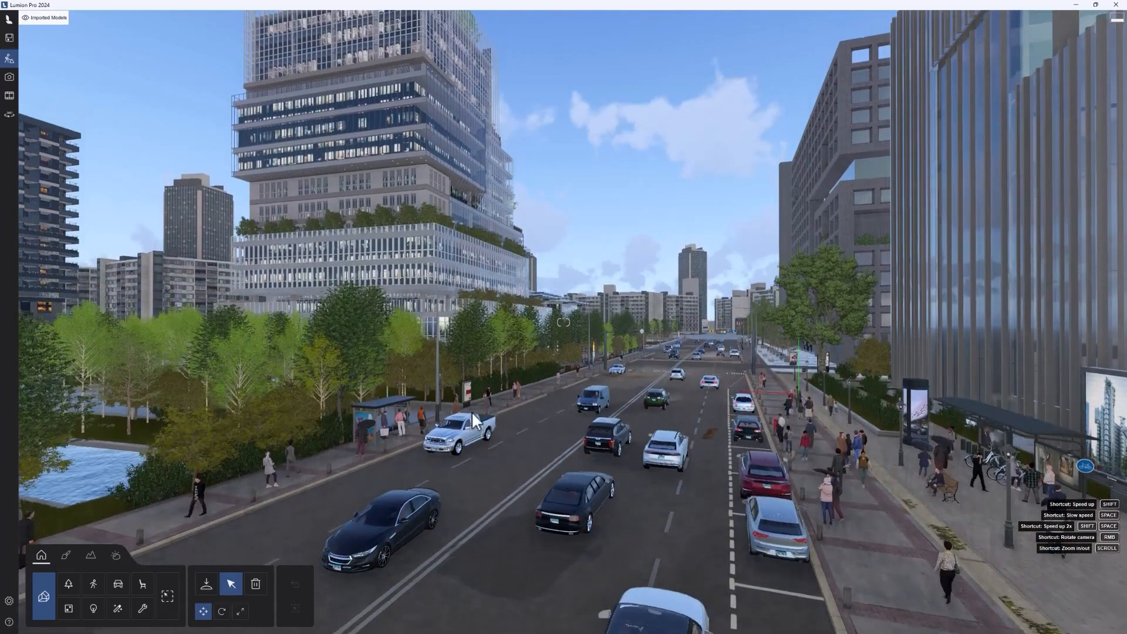
pyautogui.press('e')
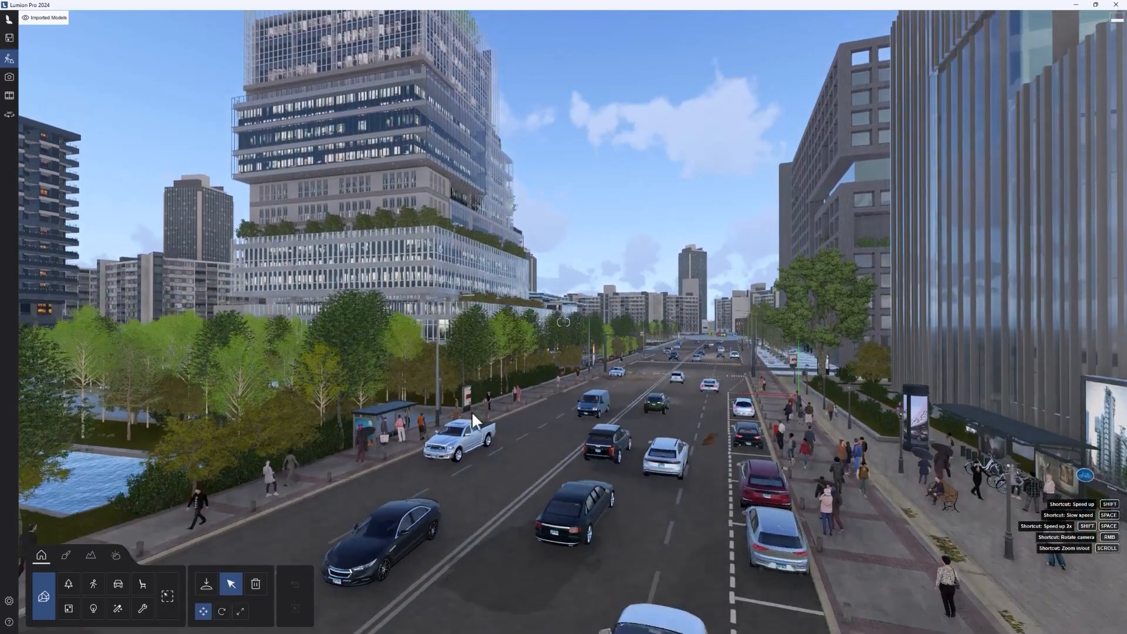
pyautogui.press('e')
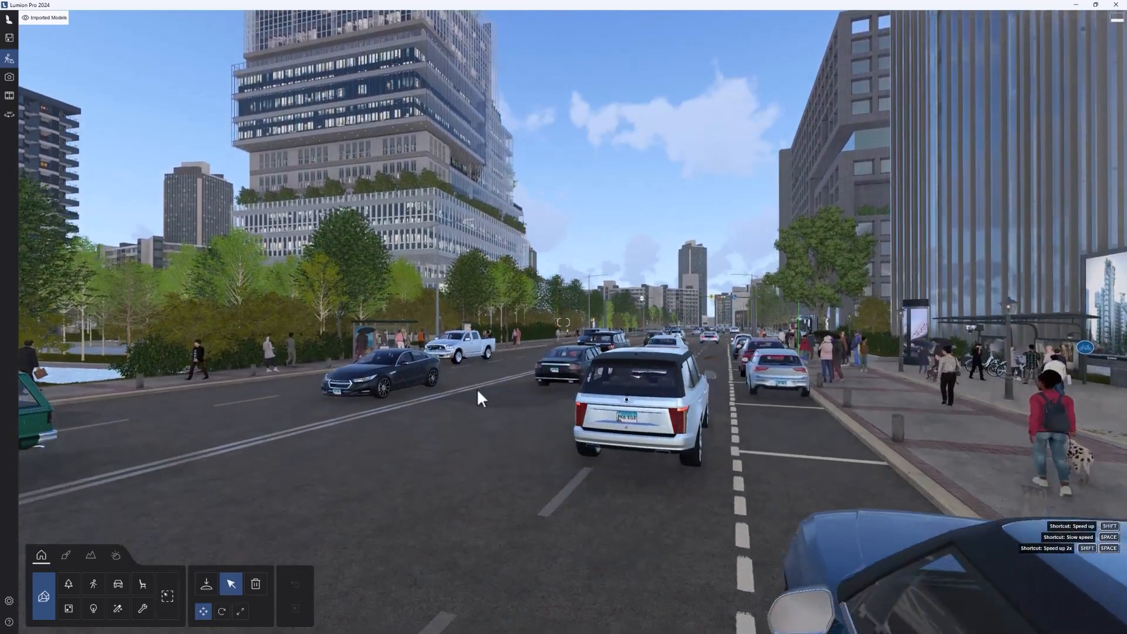
pyautogui.press('a')
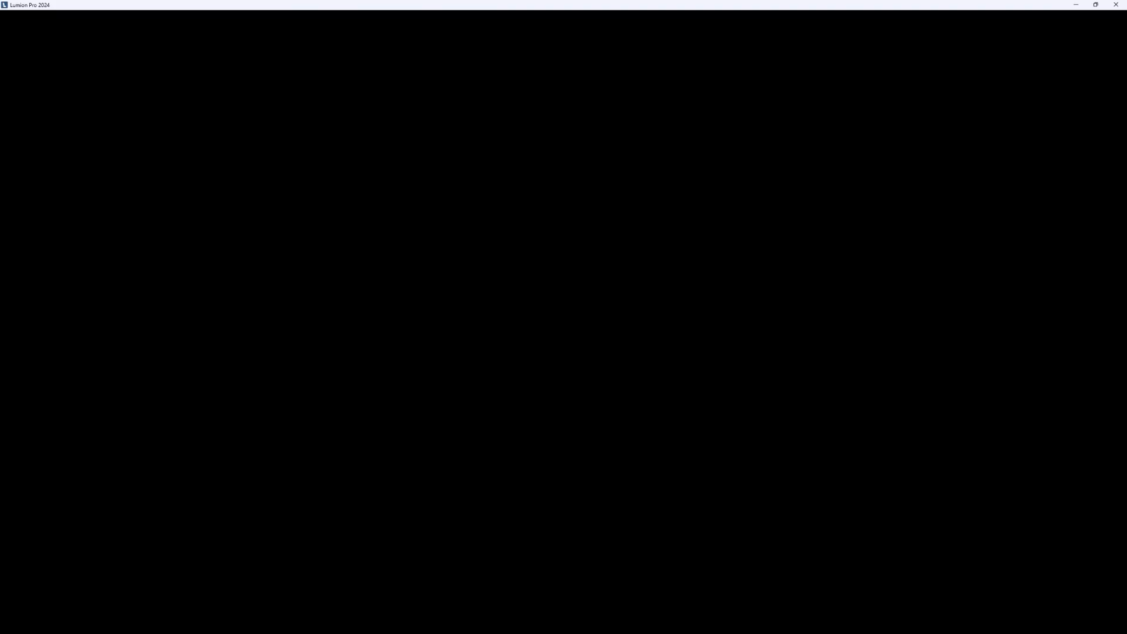
# Step: Look around the street and fly forward along the road's centre line to the crosswalk past the intersection
pyautogui.moveTo(557, 265); pyautogui.dragTo(624, 277, button='right')
pyautogui.moveTo(563, 322); pyautogui.dragTo(600, 201, button='right')
pyautogui.press('w')
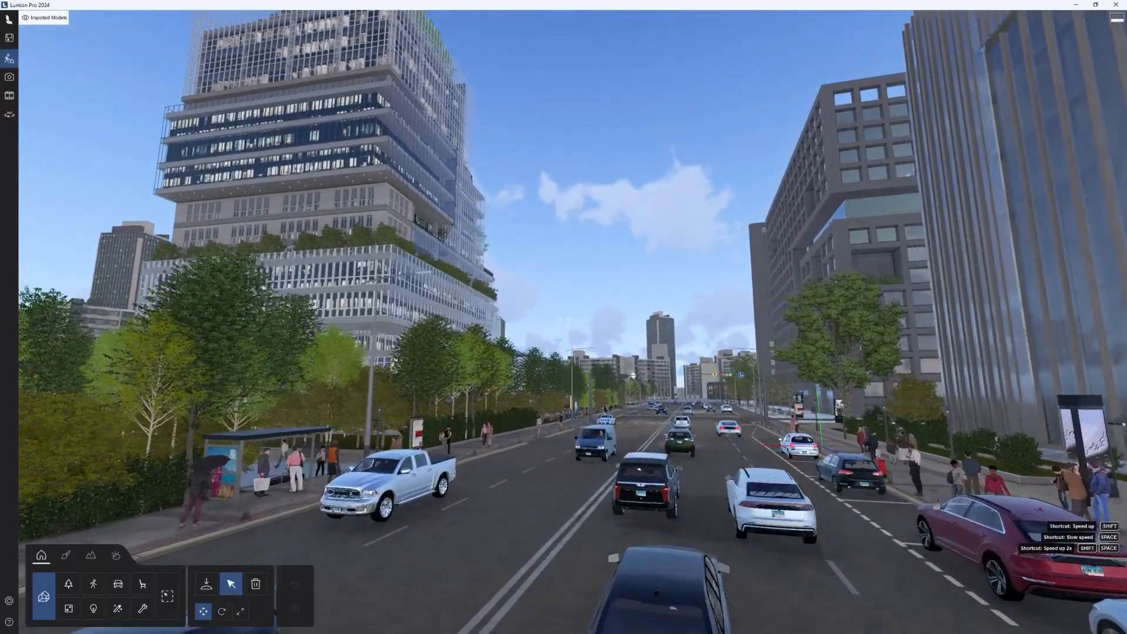
pyautogui.press('w')
pyautogui.moveTo(564, 323); pyautogui.dragTo(635, 345, button='right')
pyautogui.press('w')
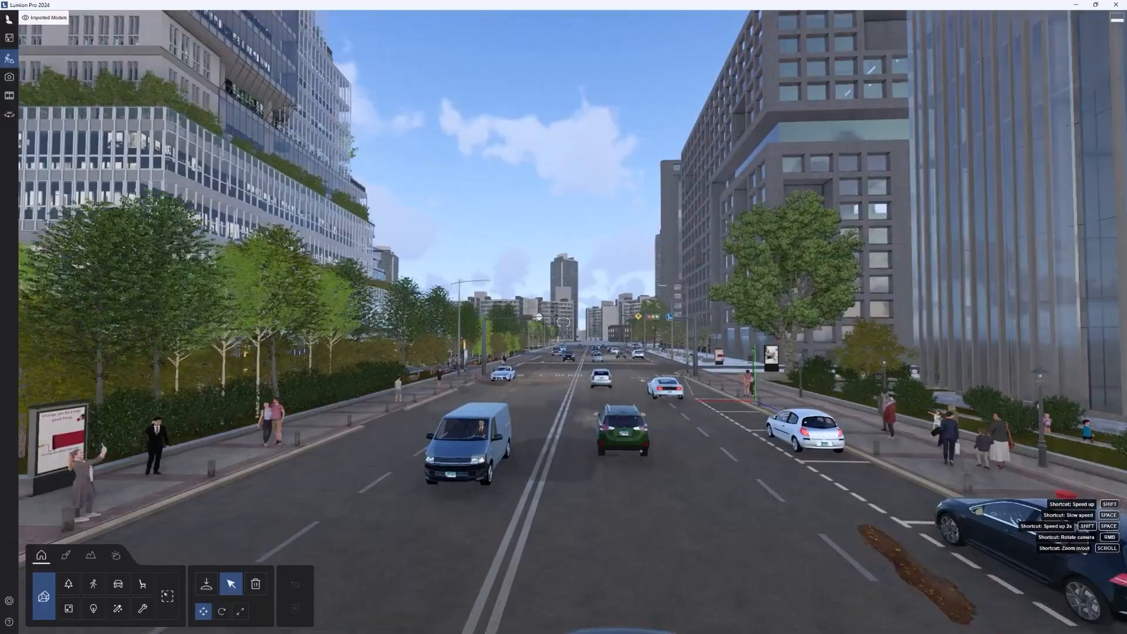
pyautogui.press('w')
pyautogui.moveTo(651, 385); pyautogui.dragTo(666, 385, button='right')
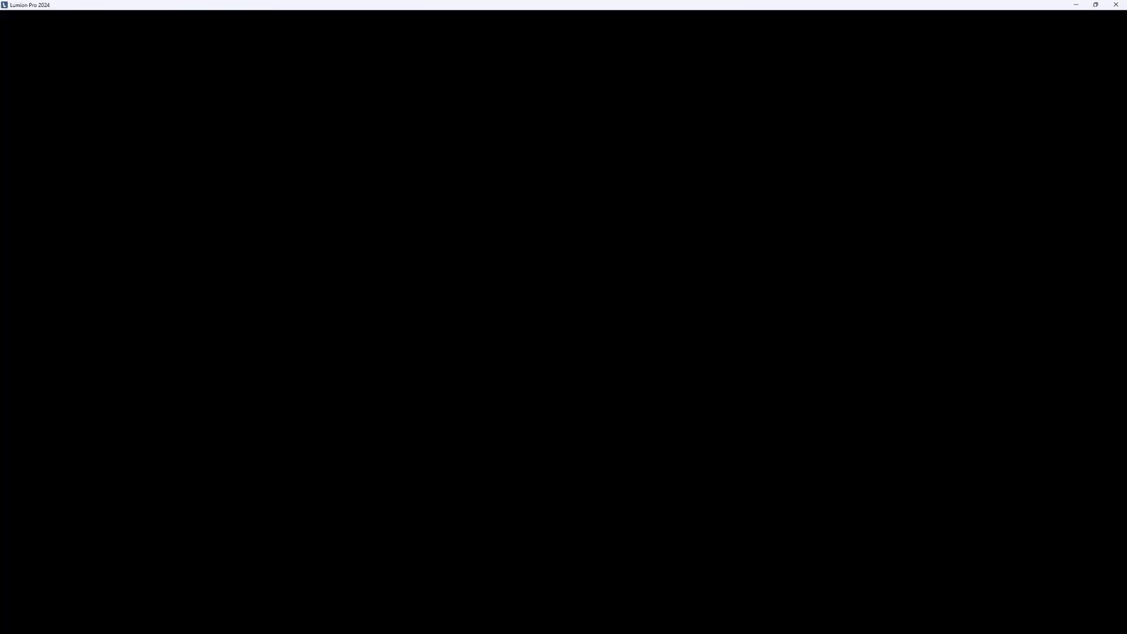
pyautogui.press('w')
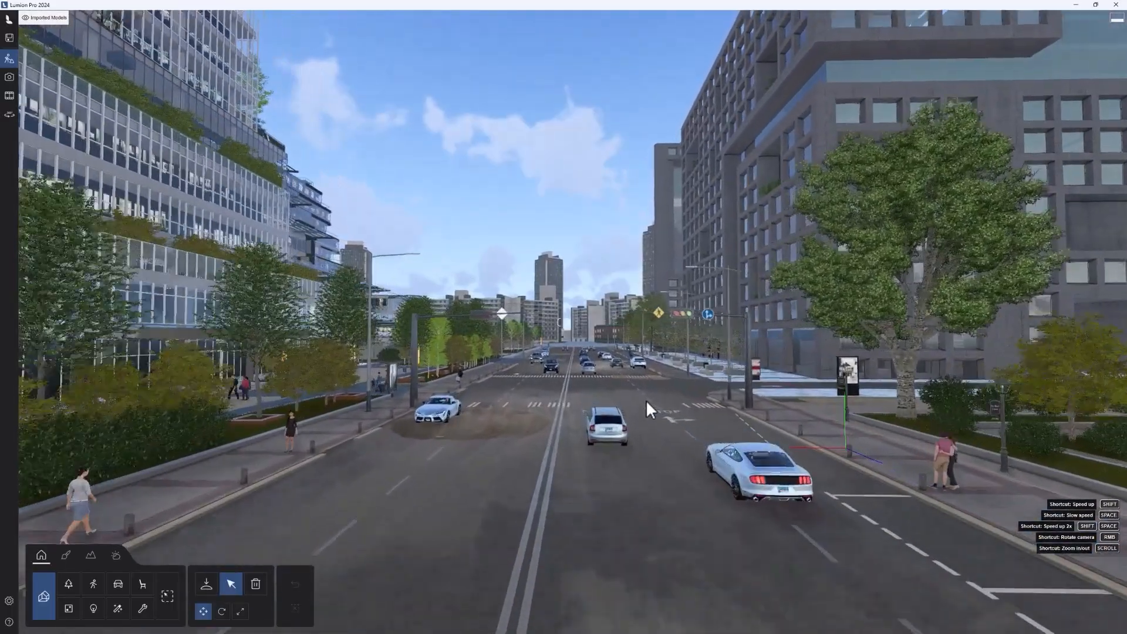
pyautogui.press('w')
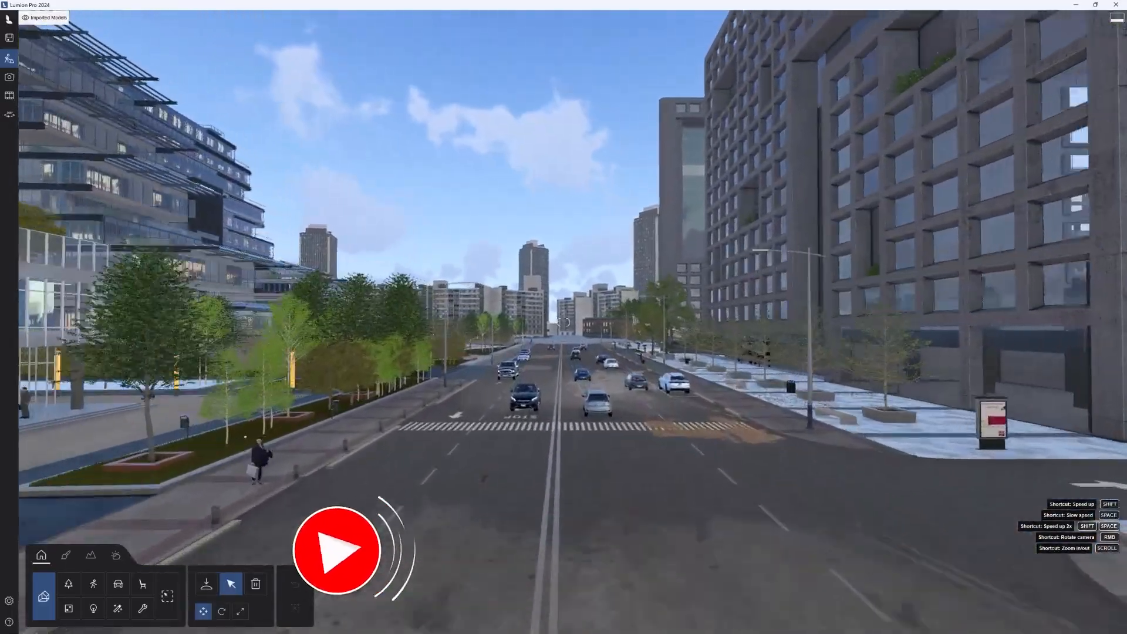
pyautogui.press('w')
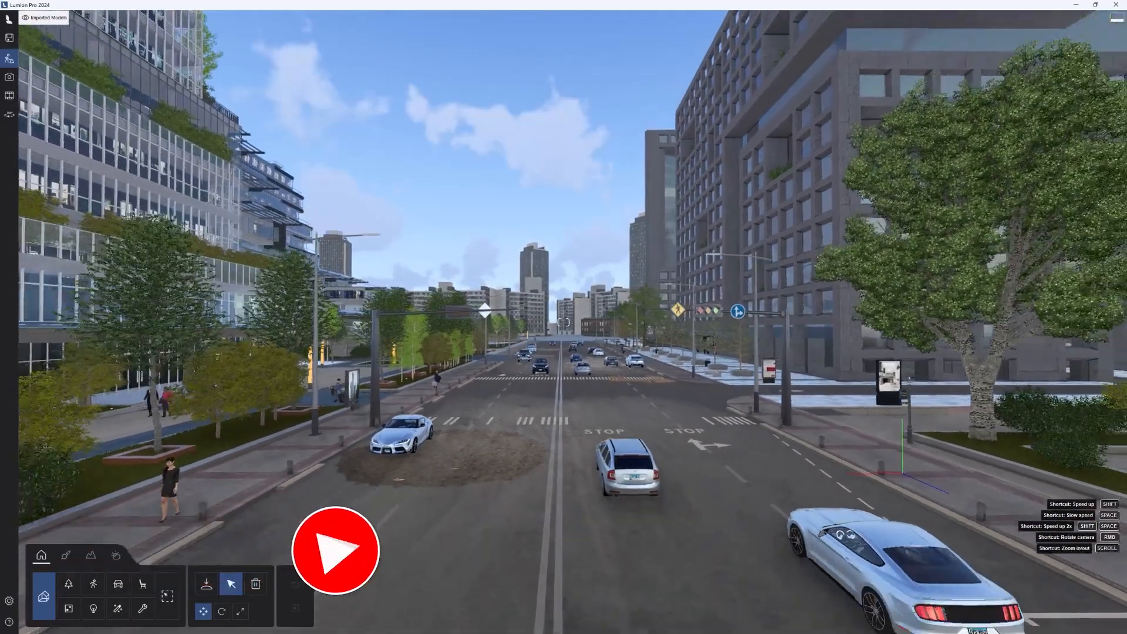
# Step: Fly far back along the road, return to the crosswalk, and raise and tilt the camera down over it
pyautogui.press('s')
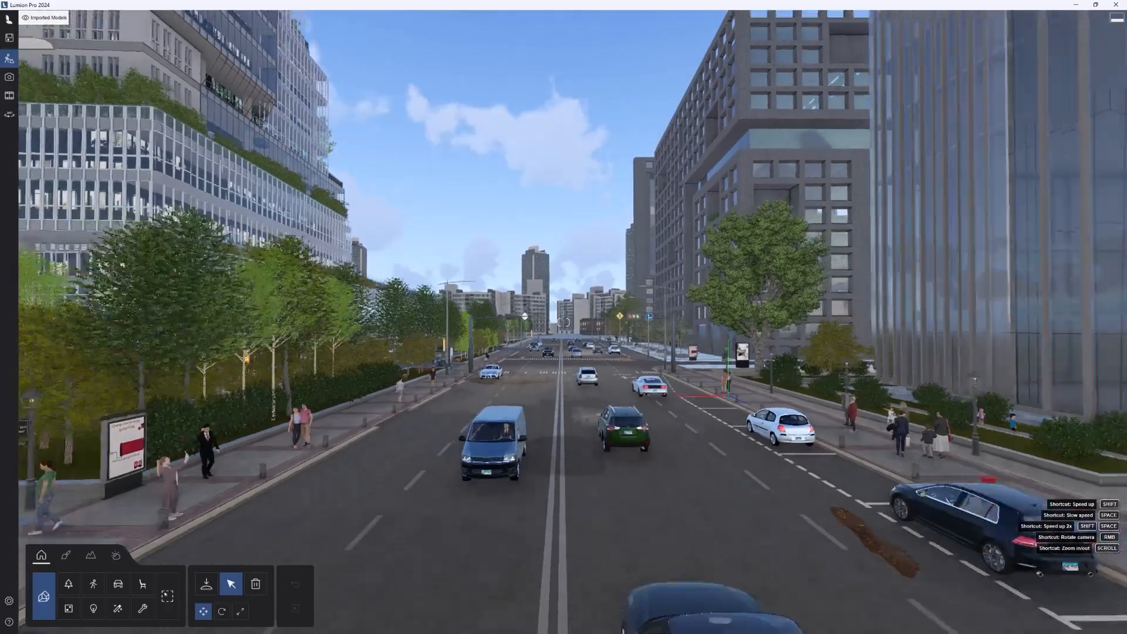
pyautogui.press('w')
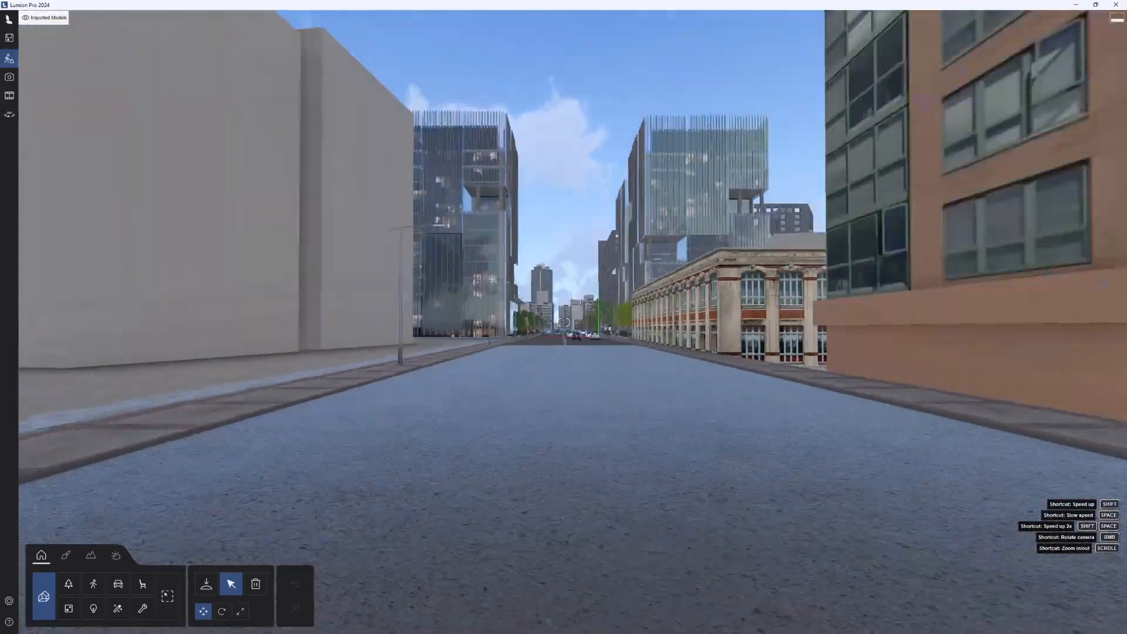
pyautogui.press('w')
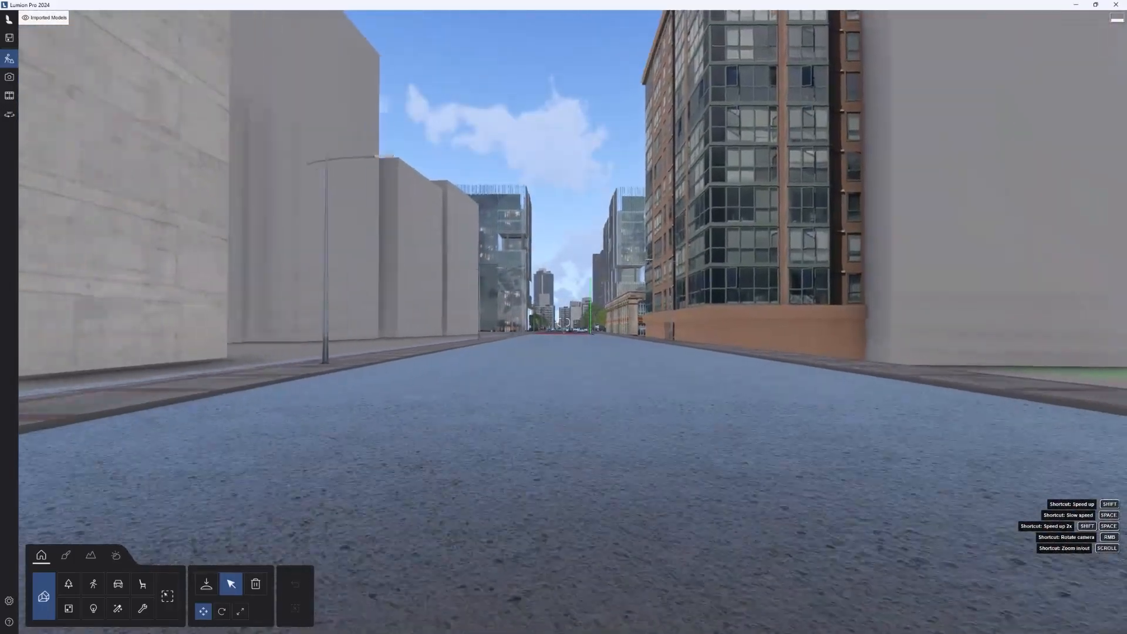
pyautogui.press('w')
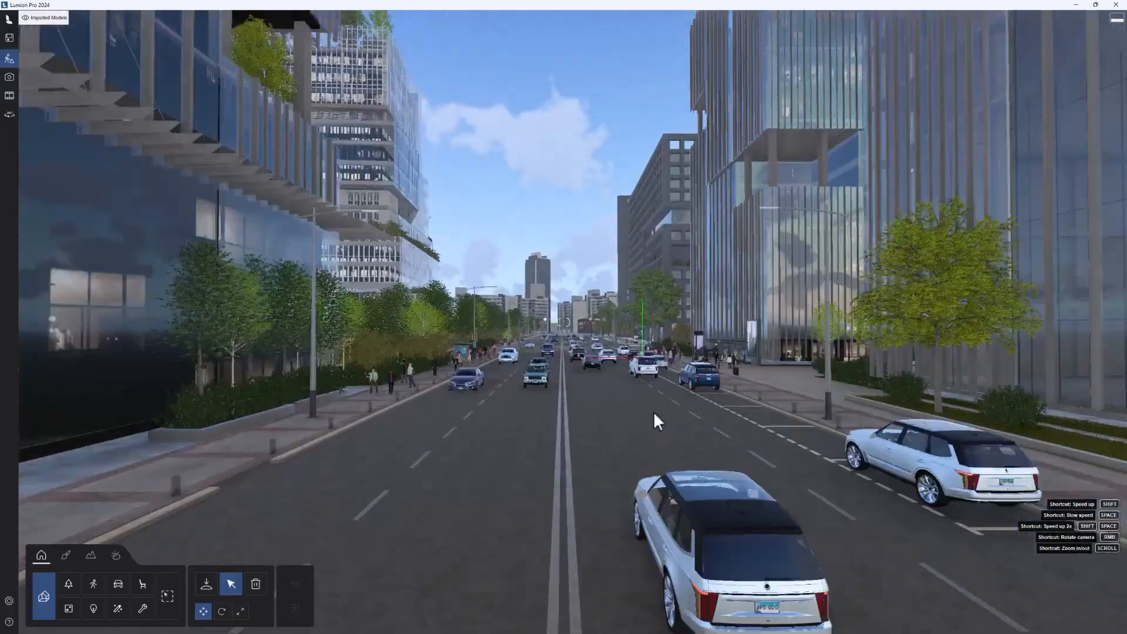
pyautogui.press('w')
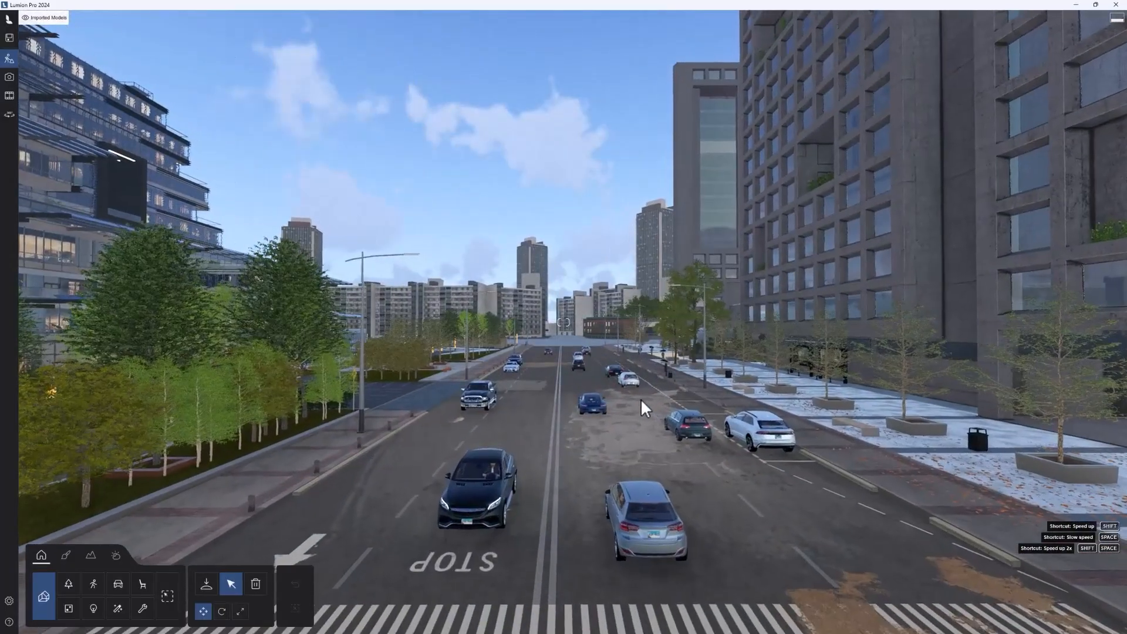
pyautogui.press('q')
pyautogui.moveTo(633, 397); pyautogui.dragTo(613, 414, button='right')
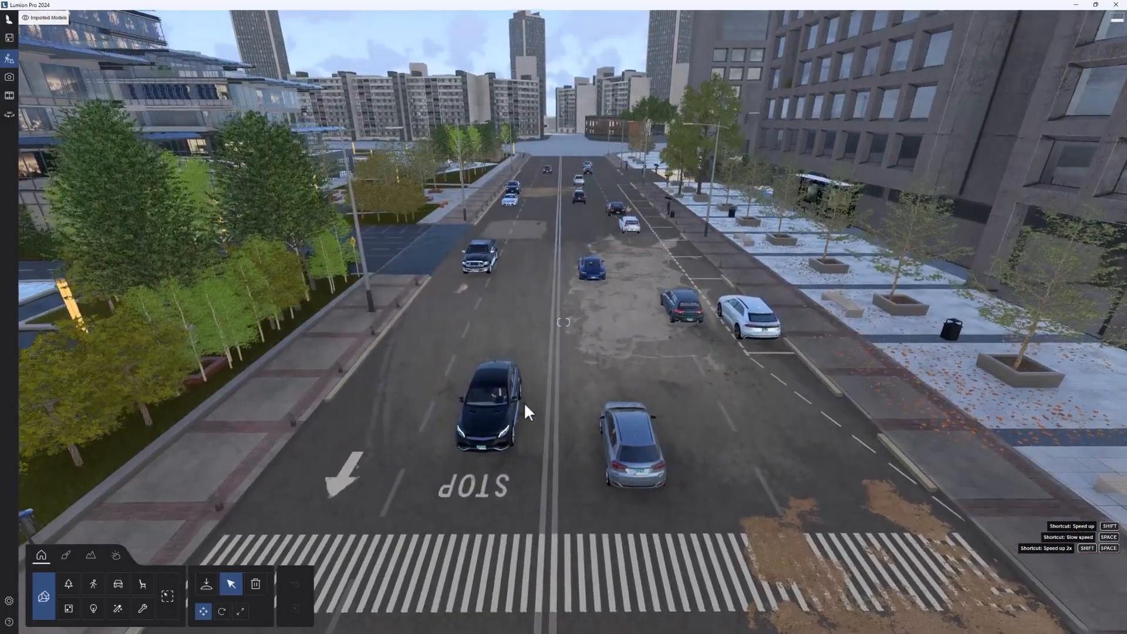
# Step: Orbit the camera around the black car near the crosswalk and zoom out to view the whole street
pyautogui.moveTo(523, 402); pyautogui.dragTo(498, 406, button='right')
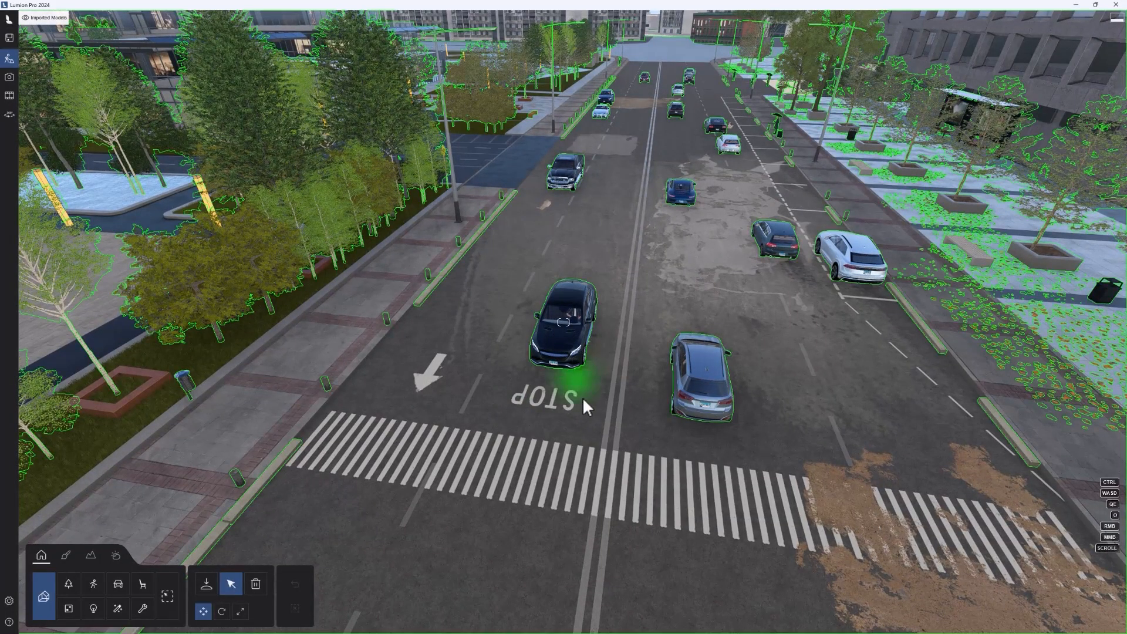
pyautogui.moveTo(604, 403); pyautogui.dragTo(628, 379, button='right')
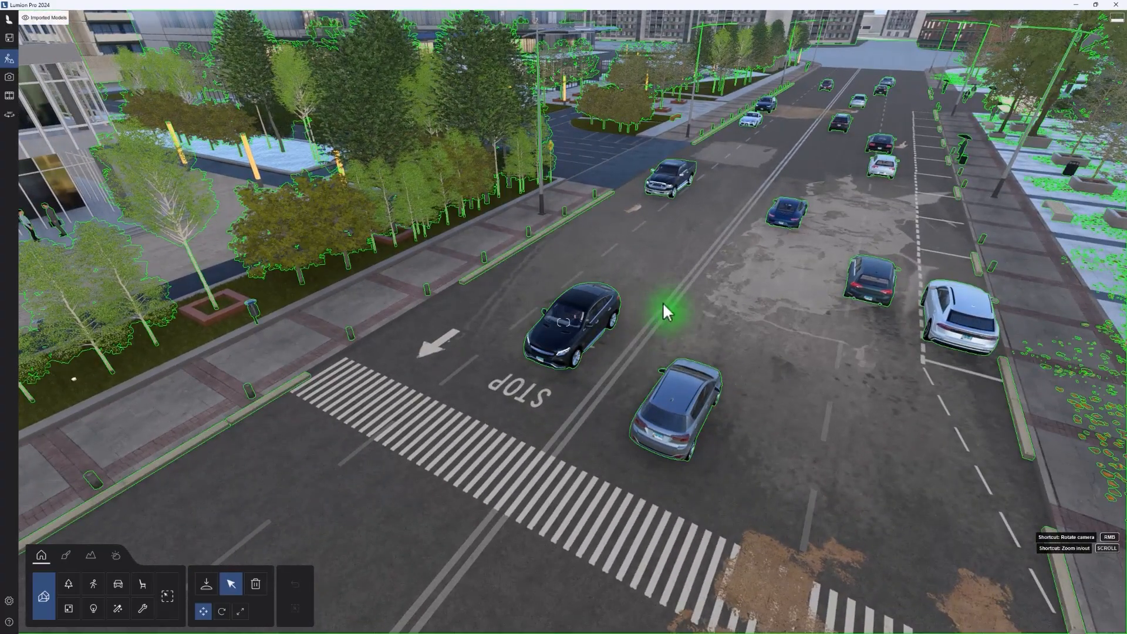
pyautogui.moveTo(699, 301); pyautogui.dragTo(649, 322, button='right')
pyautogui.scroll(-2, 526, 374)
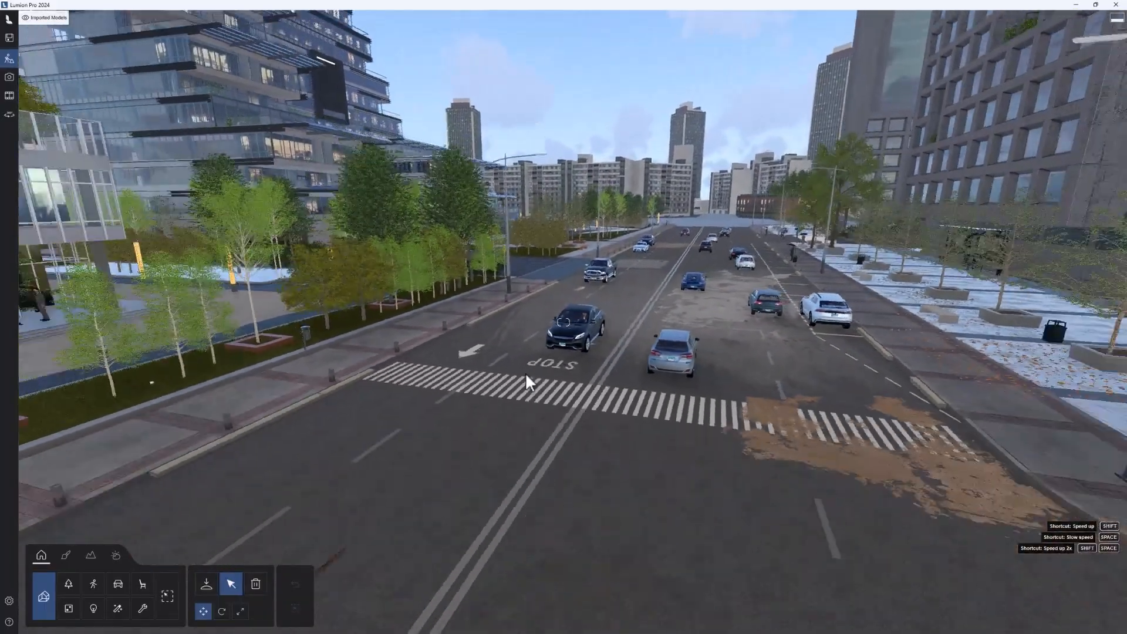
# Step: Turn the camera toward the sidewalk and plaza, and hide the Cars and People layers
pyautogui.moveTo(526, 374); pyautogui.dragTo(466, 364, button='right')
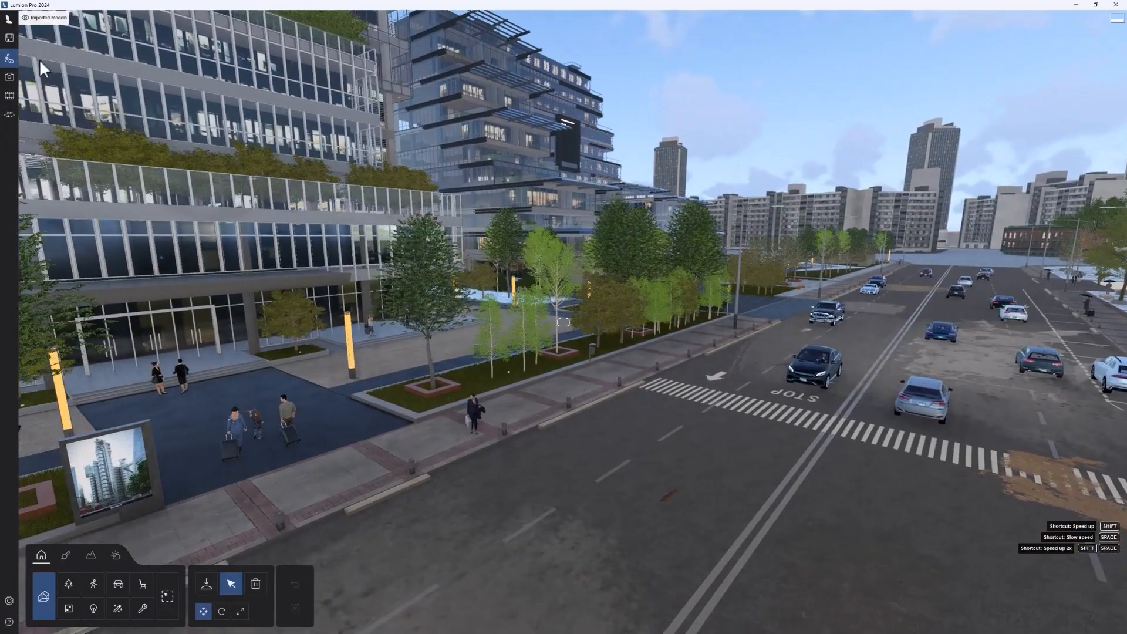
pyautogui.moveTo(86, 26)
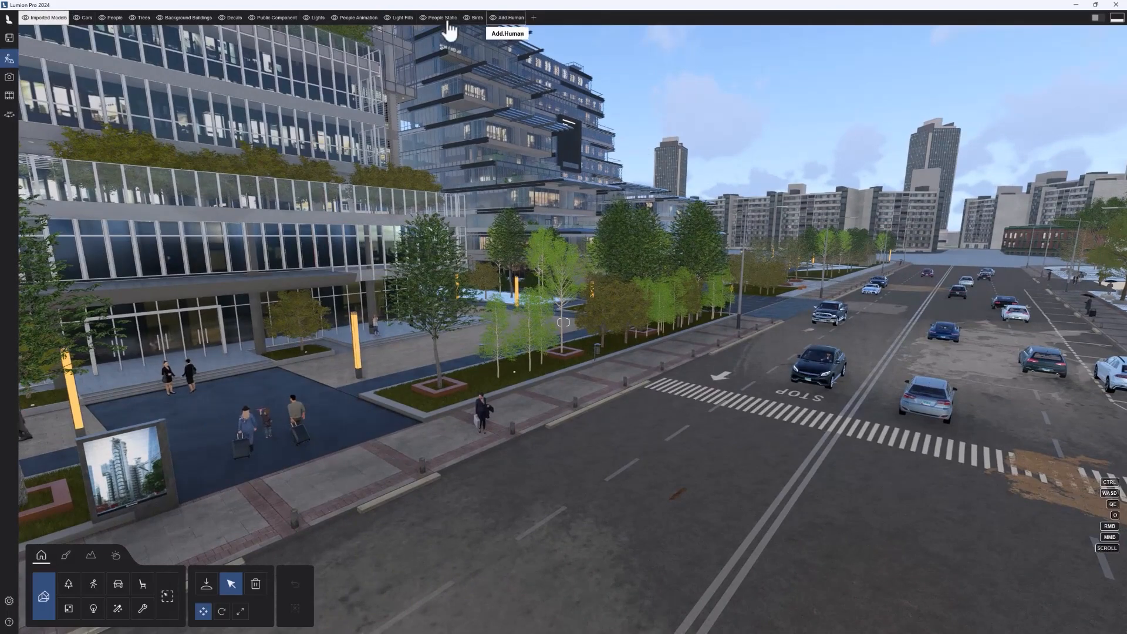
pyautogui.press('a')
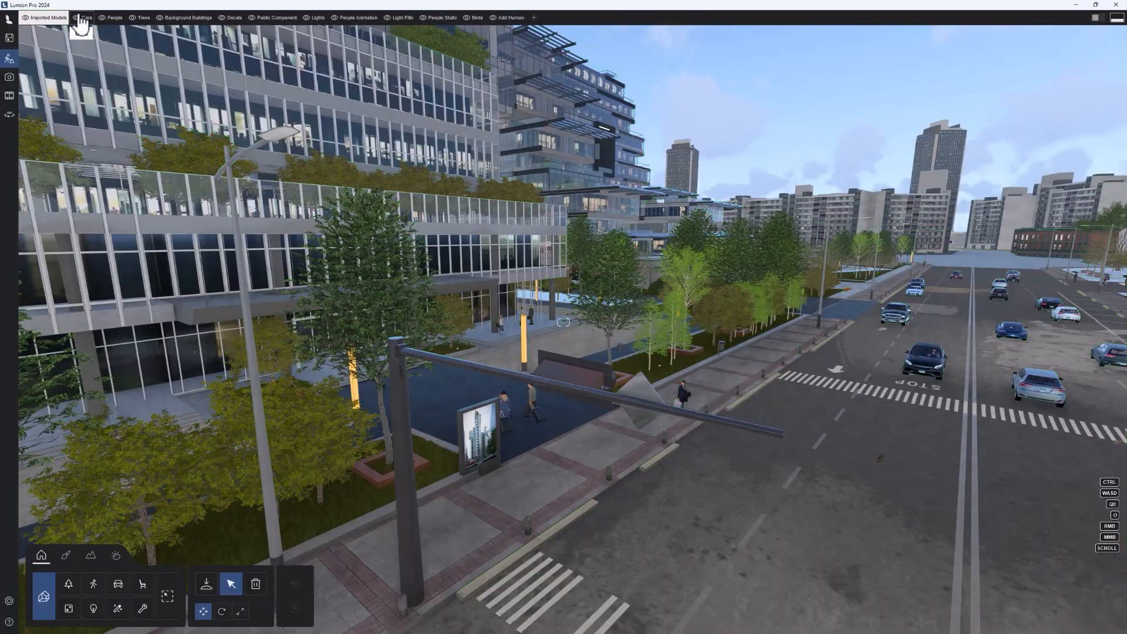
pyautogui.press('s')
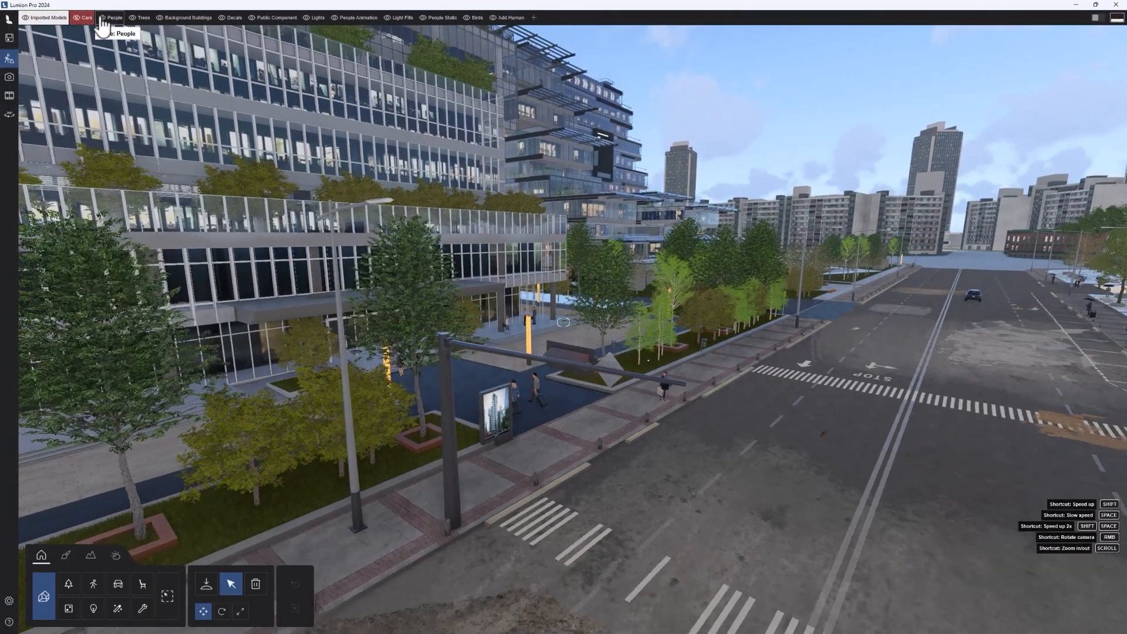
pyautogui.click(102, 19)
pyautogui.press('s')
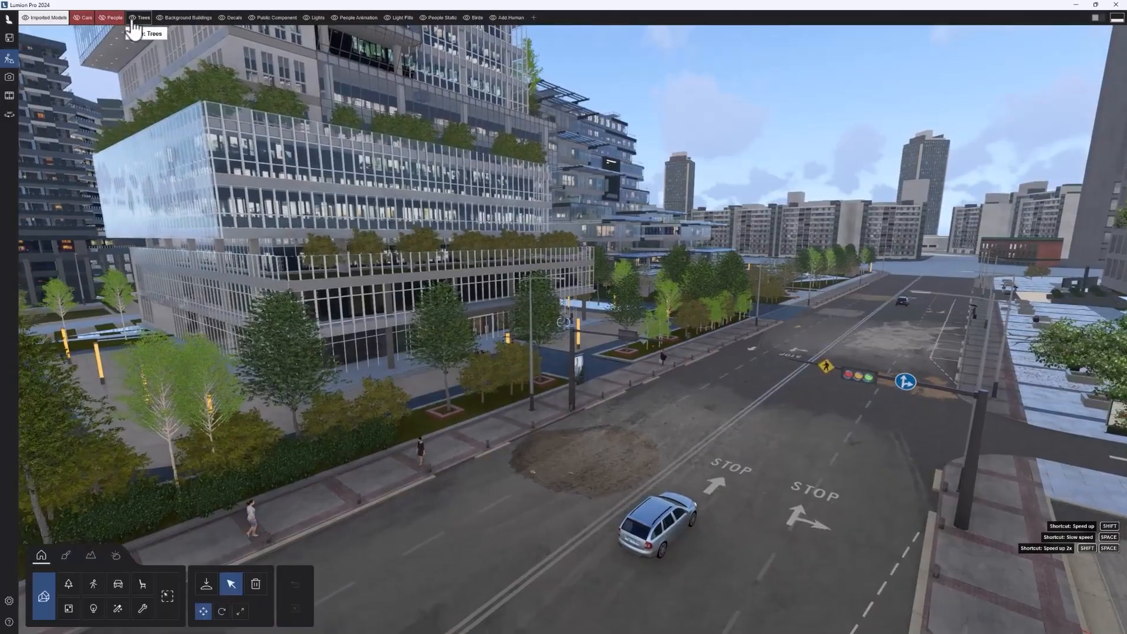
# Step: Hide the Trees, Background Buildings, Decals, Public Component, Lights and People Animation layers
pyautogui.click(134, 20)
pyautogui.click(182, 18)
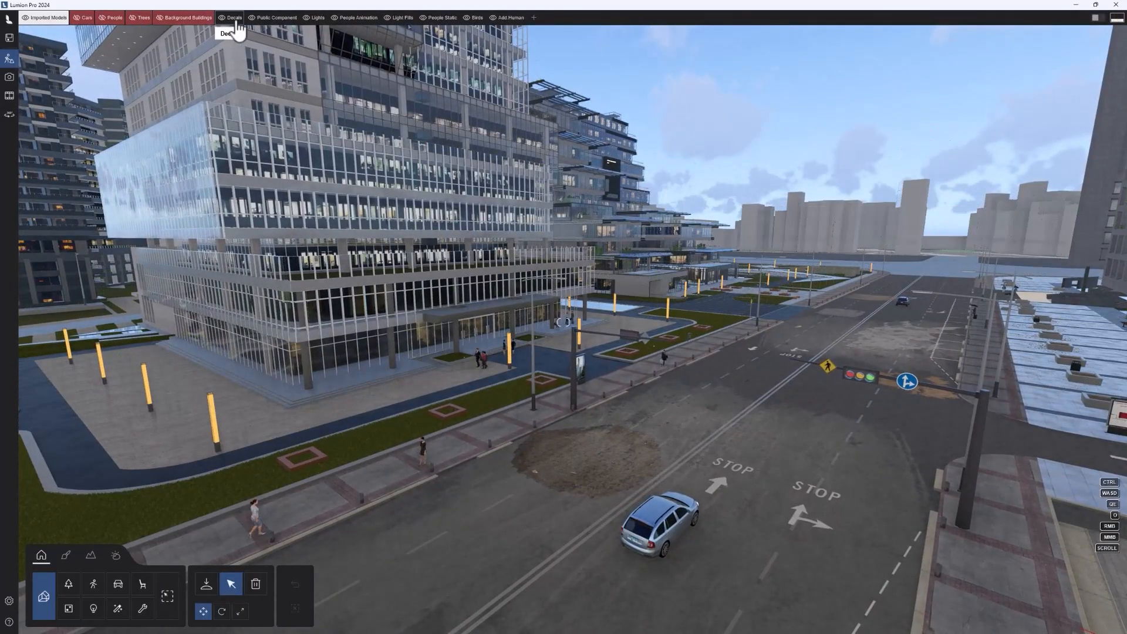
pyautogui.click(245, 19)
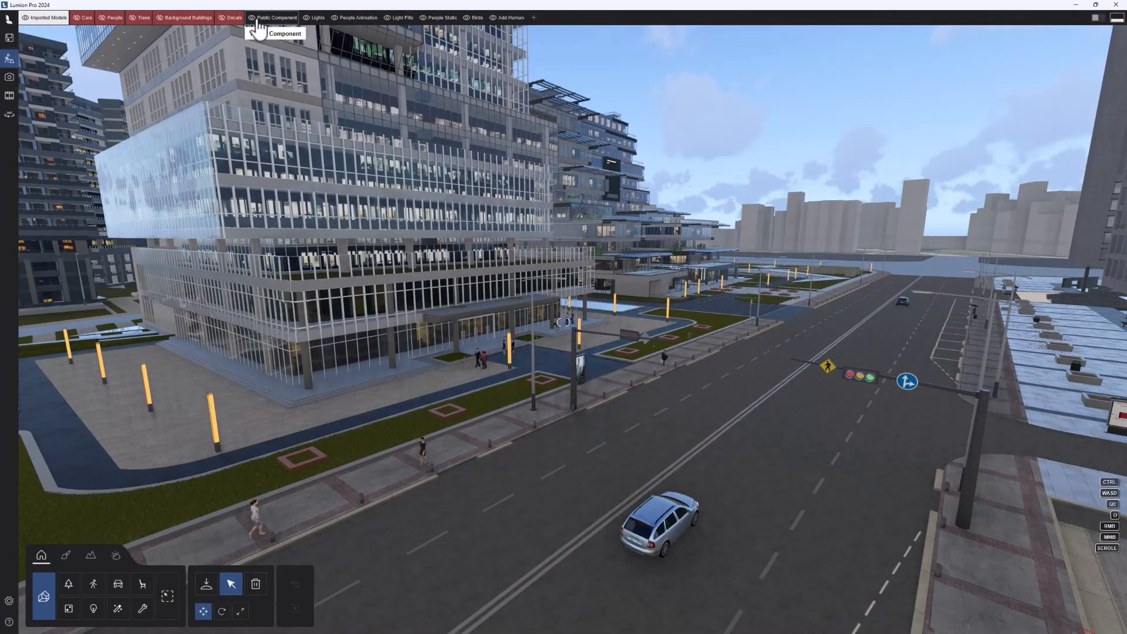
pyautogui.click(293, 18)
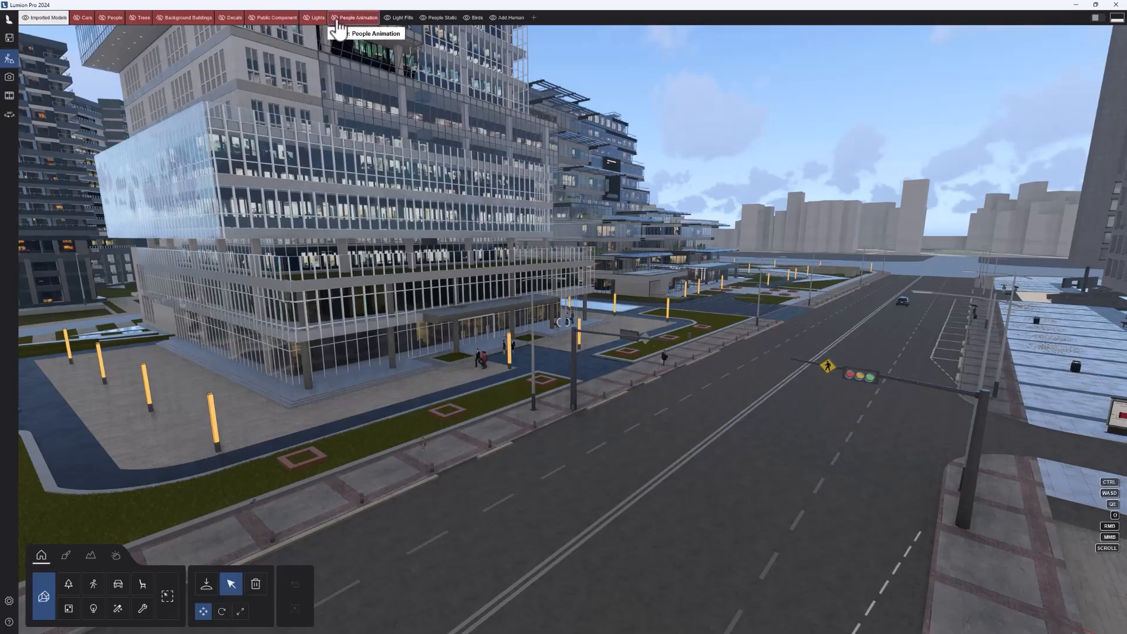
# Step: Show all the hidden layers again except Trees, from People Animation back to Cars
pyautogui.click(250, 19)
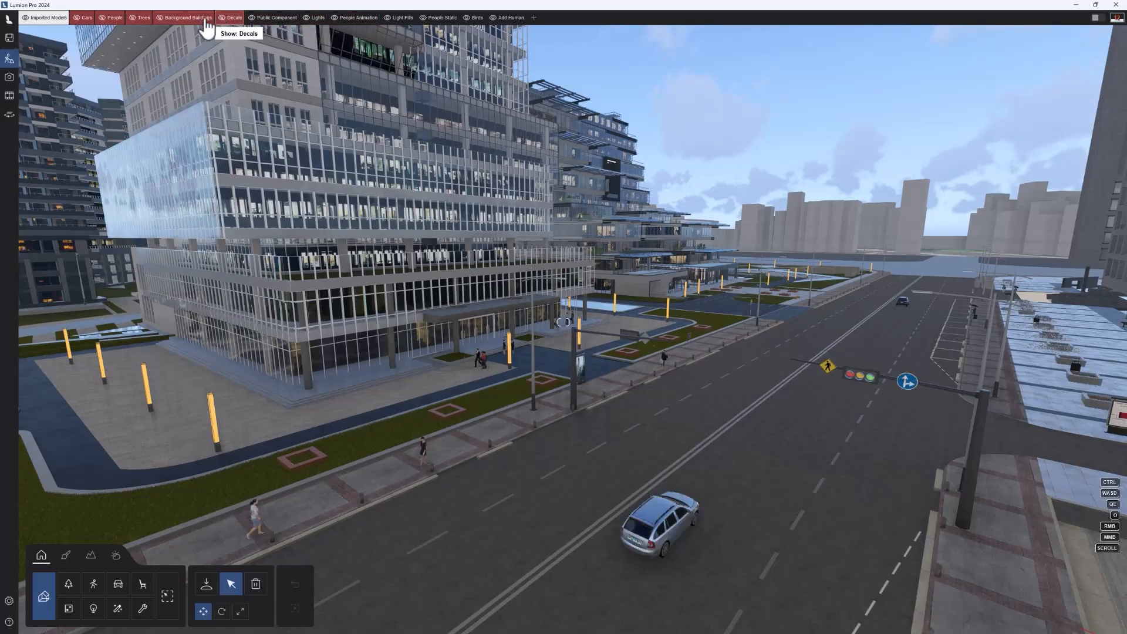
pyautogui.click(225, 19)
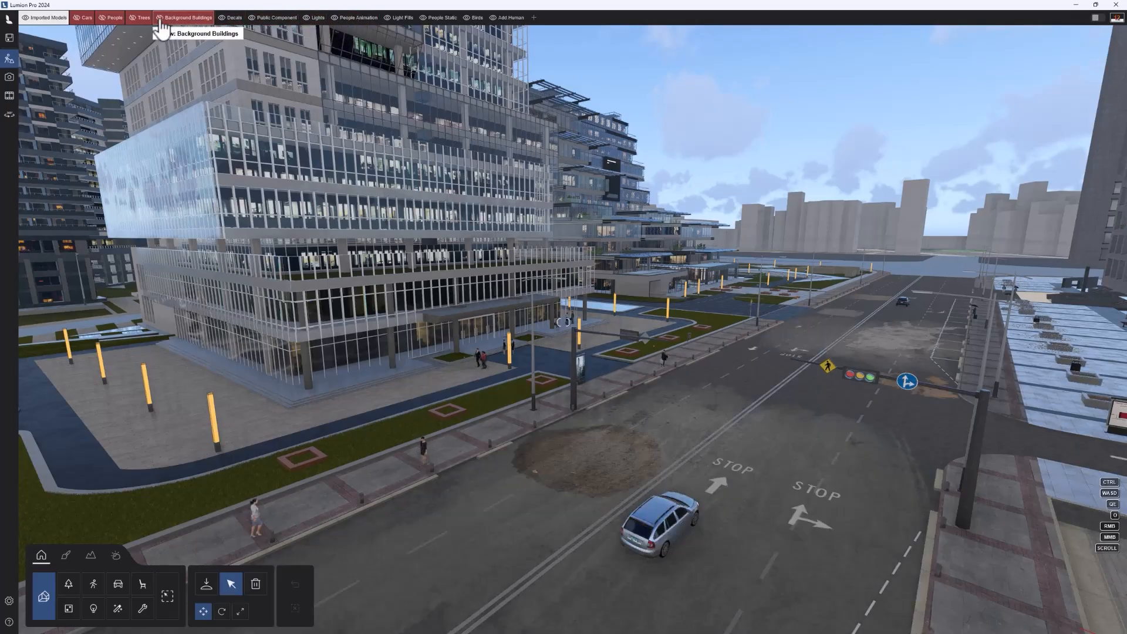
pyautogui.click(78, 18)
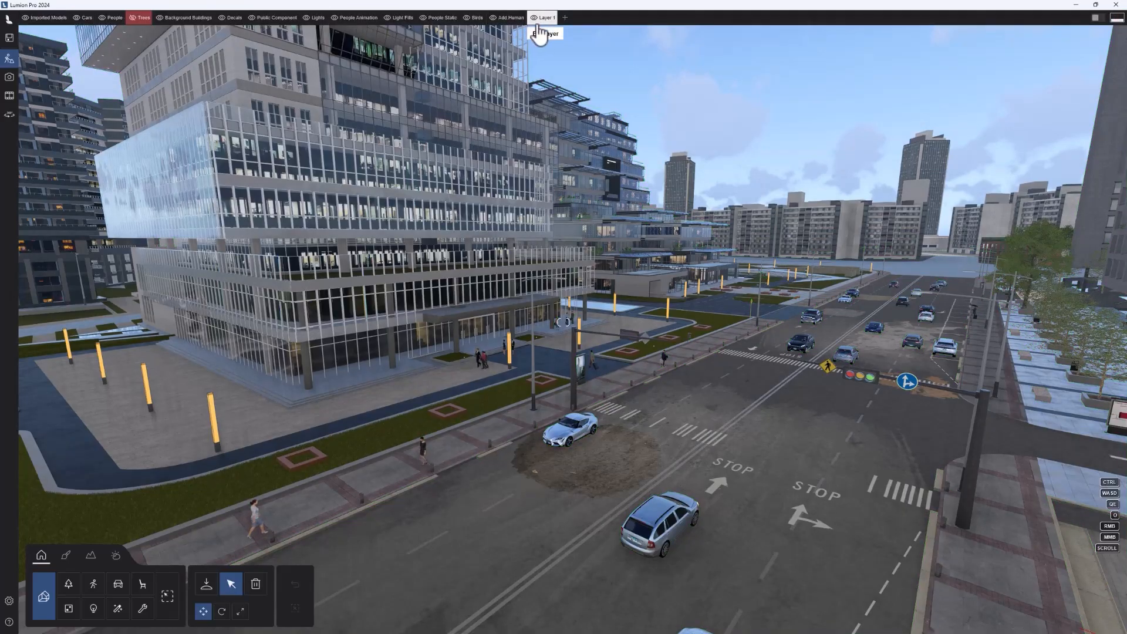
# Step: Add a new layer named "Layer AAA" and delete it again
pyautogui.click(543, 19)
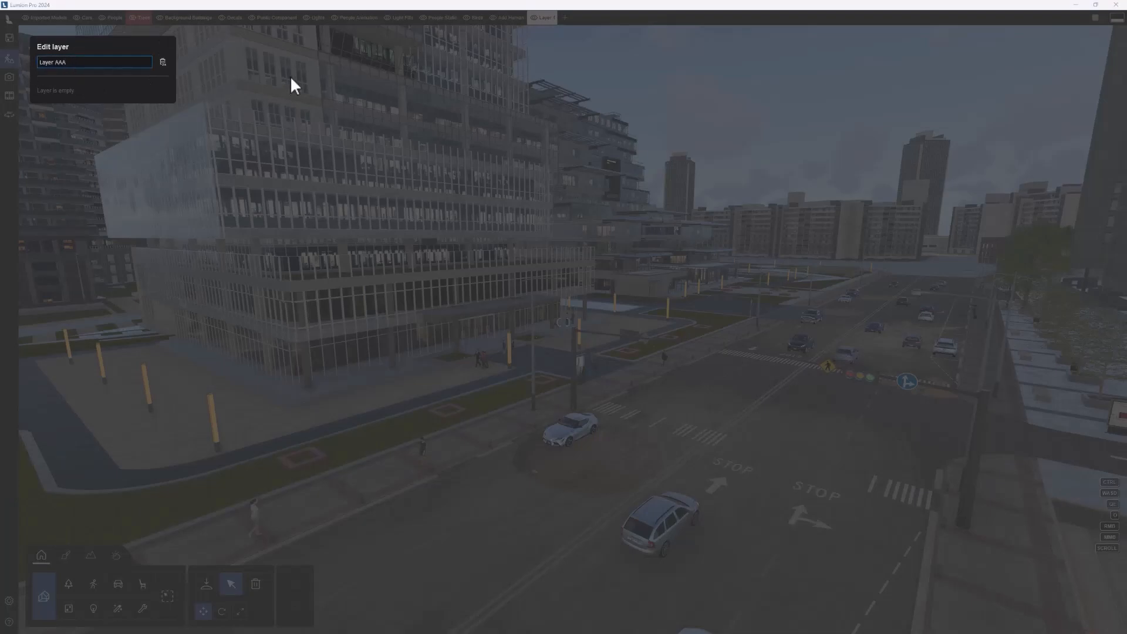
pyautogui.press('Return')
pyautogui.click(163, 62)
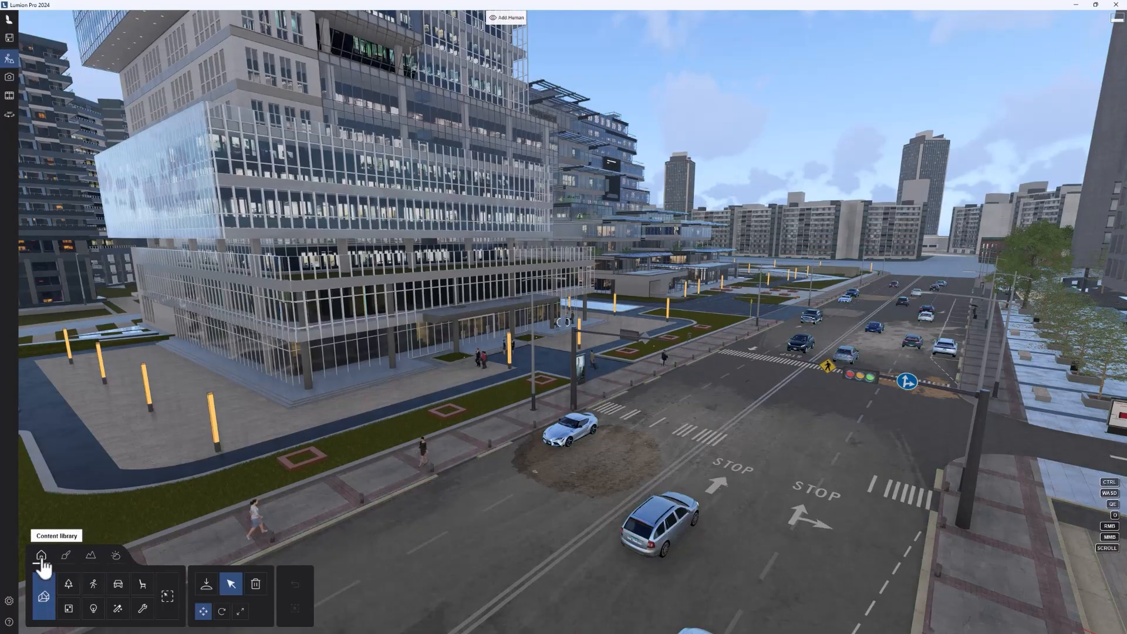
# Step: Fly the camera back past the pedestrians on the sidewalk and turn toward the glass building across the road
pyautogui.moveTo(686, 450); pyautogui.dragTo(675, 454, button='right')
pyautogui.press('d')
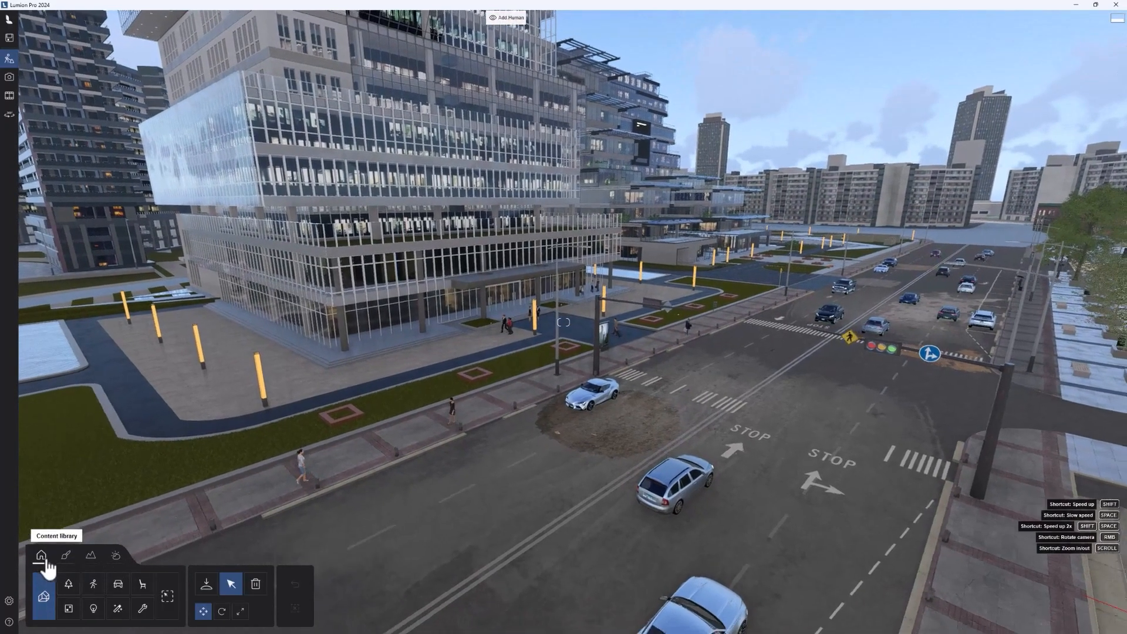
pyautogui.press('r')
pyautogui.press('s')
pyautogui.press('e')
pyautogui.moveTo(193, 431); pyautogui.dragTo(307, 374, button='right')
pyautogui.press('s')
pyautogui.press('e')
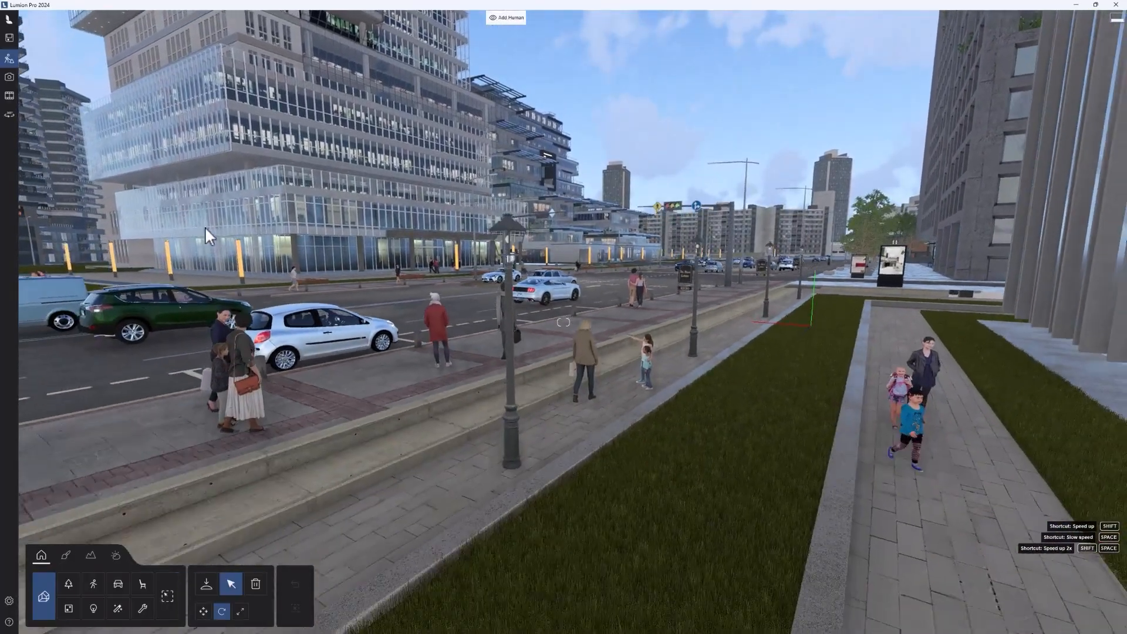
pyautogui.press('w')
pyautogui.press('a')
pyautogui.moveTo(219, 215); pyautogui.dragTo(245, 248, button='right')
pyautogui.press('q')
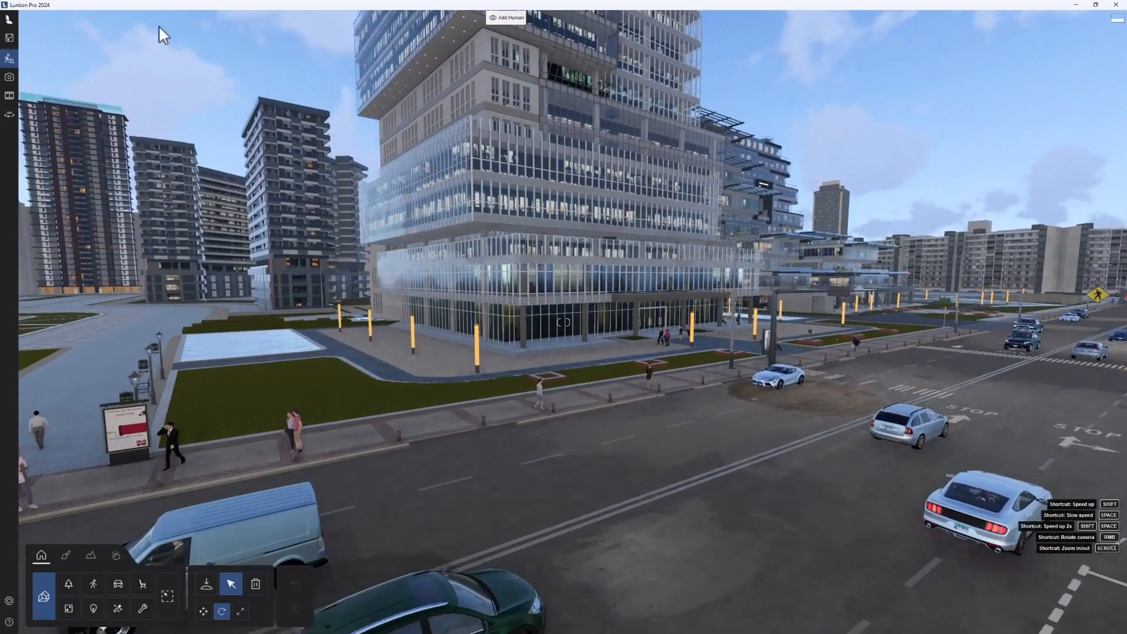
# Step: Show the Trees layer again and fly the camera toward the tree-lined street corner
pyautogui.moveTo(136, 25)
pyautogui.click(134, 20)
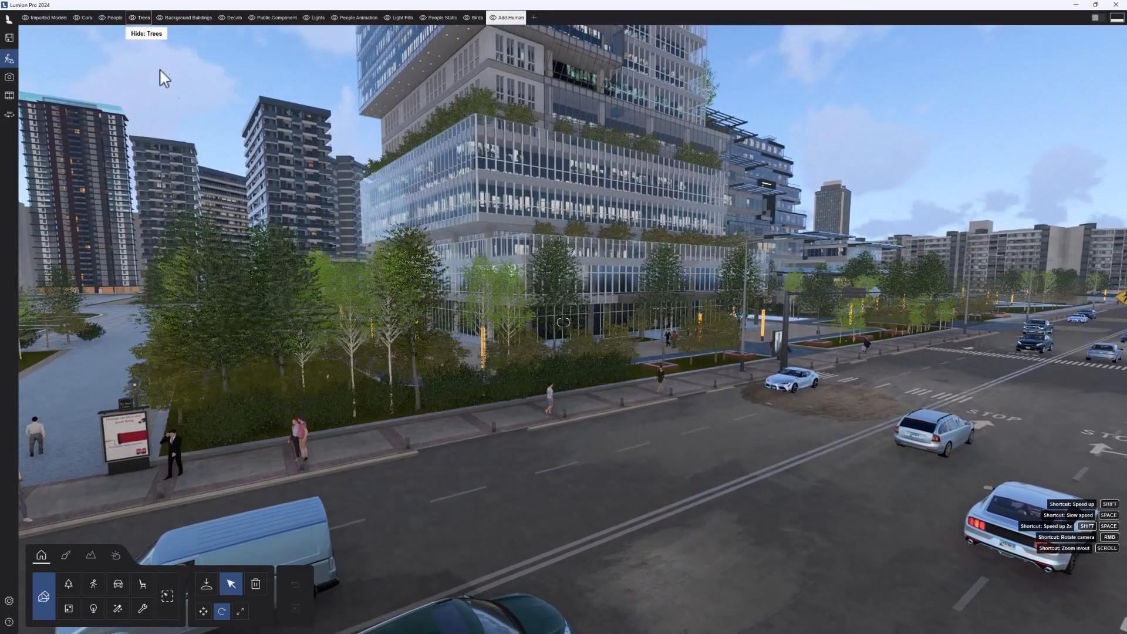
pyautogui.press('w')
pyautogui.press('a')
pyautogui.moveTo(436, 379); pyautogui.dragTo(463, 376, button='right')
pyautogui.press('a')
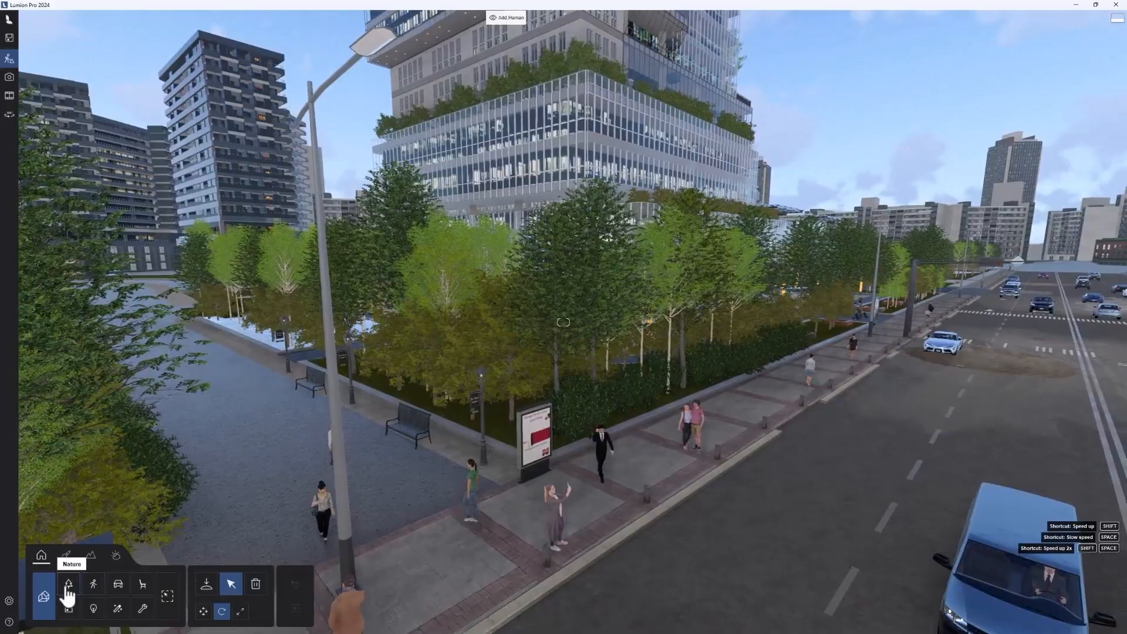
pyautogui.press('d')
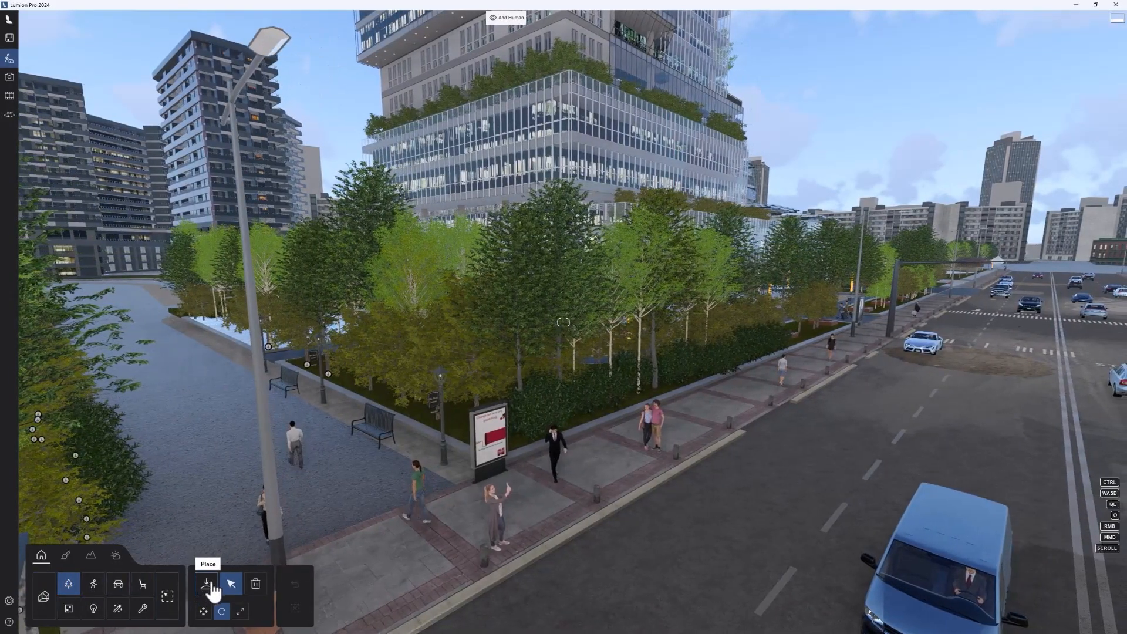
# Step: Browse the Nature, People and Animals, and Transport categories of the content library for placing objects
pyautogui.click(71, 590)
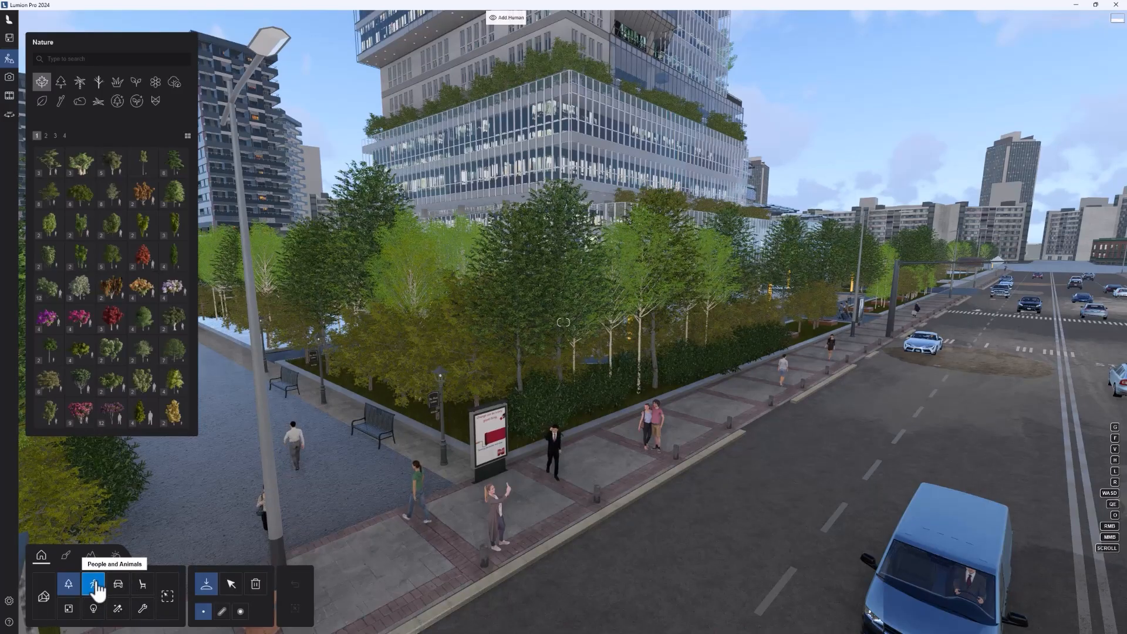
pyautogui.click(95, 589)
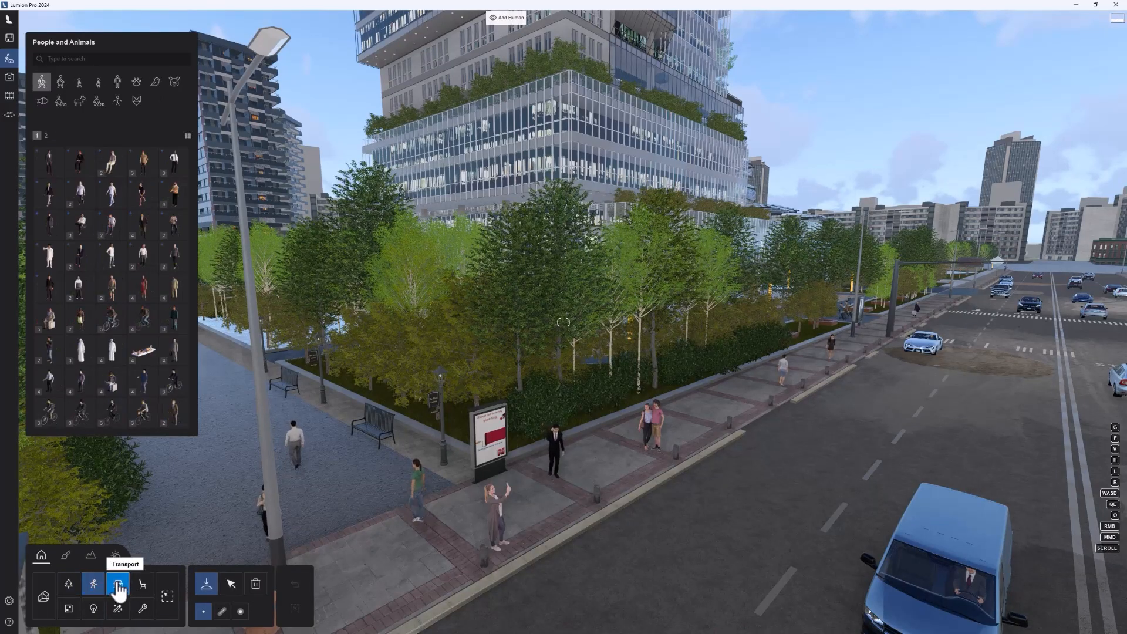
pyautogui.click(120, 592)
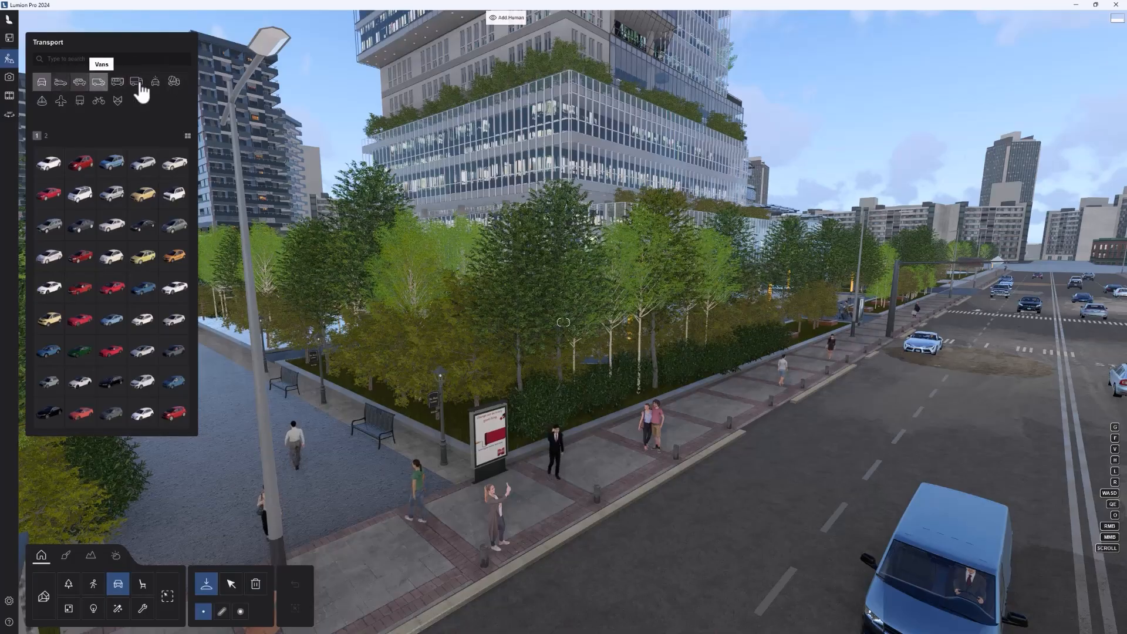
pyautogui.click(70, 584)
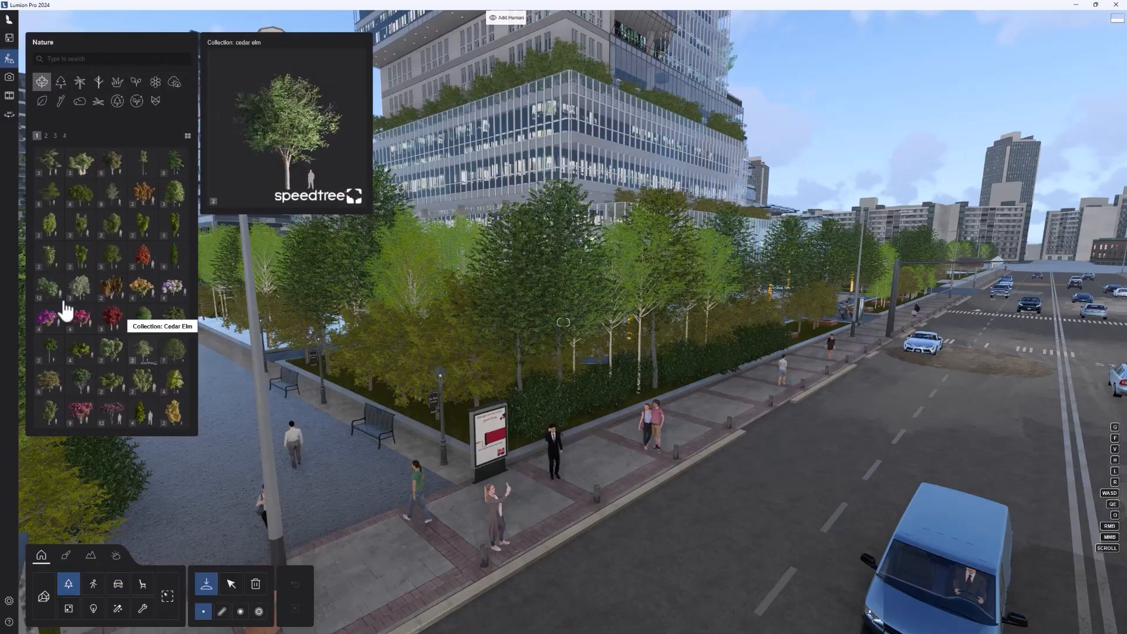
# Step: Browse the Objects, Effects and Lights categories, checking the fire, fog and fountain effects
pyautogui.click(142, 587)
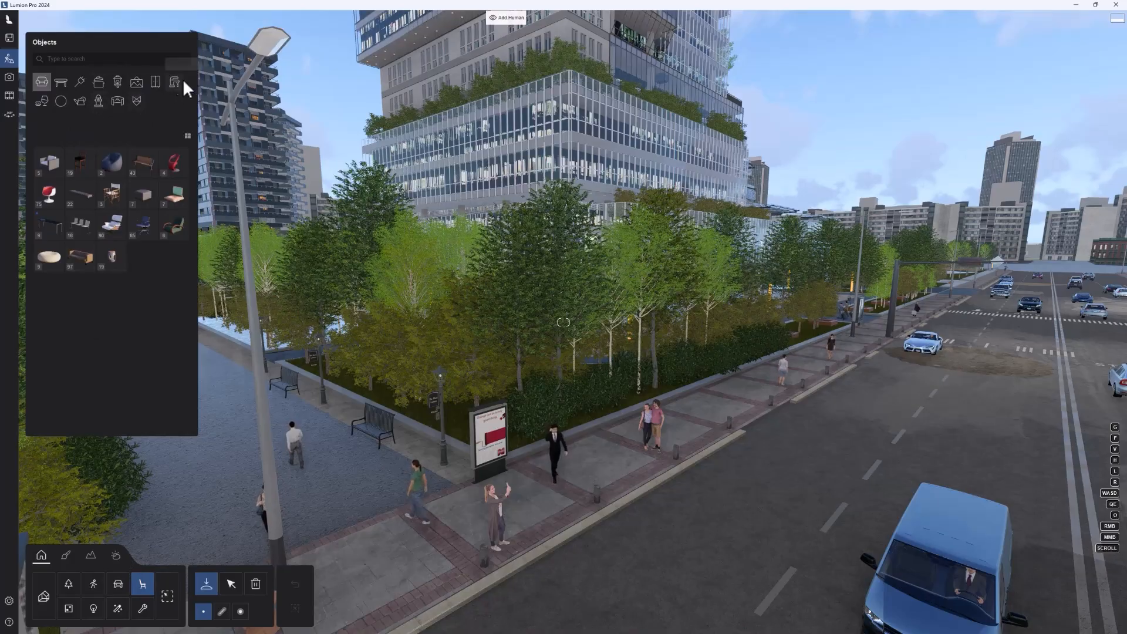
pyautogui.click(125, 611)
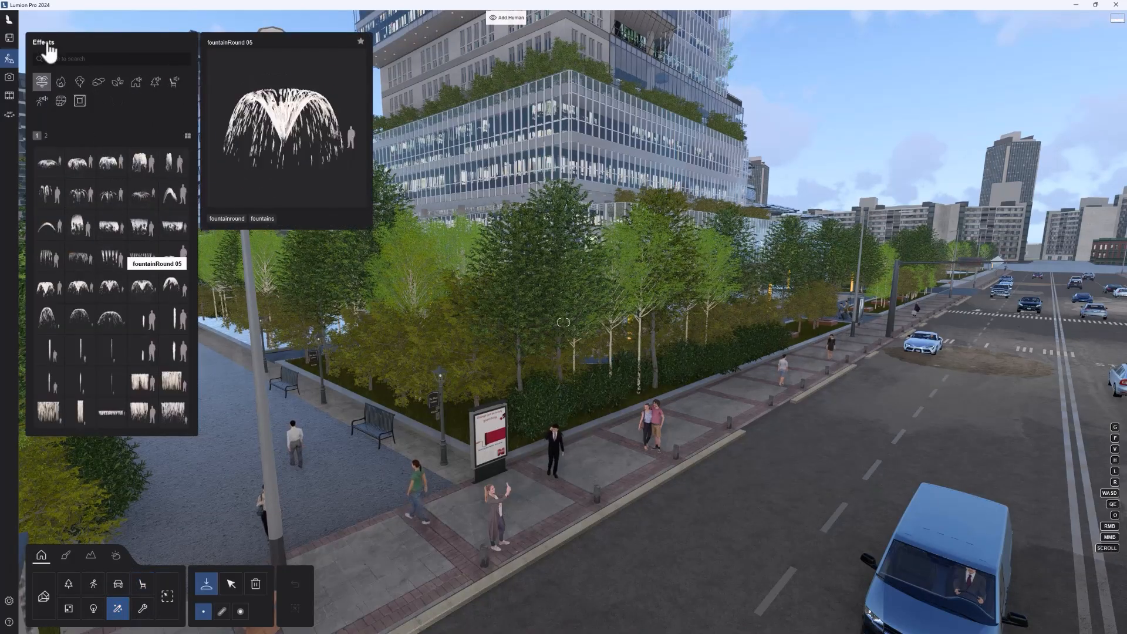
pyautogui.click(79, 84)
pyautogui.click(64, 83)
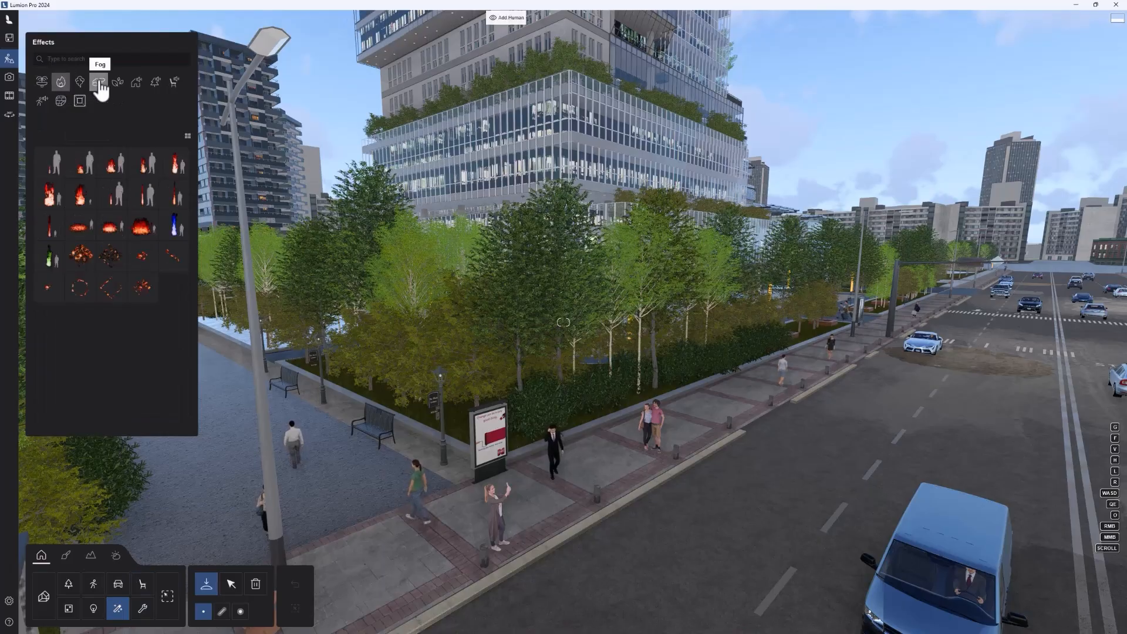
pyautogui.click(98, 83)
pyautogui.click(62, 83)
pyautogui.click(44, 84)
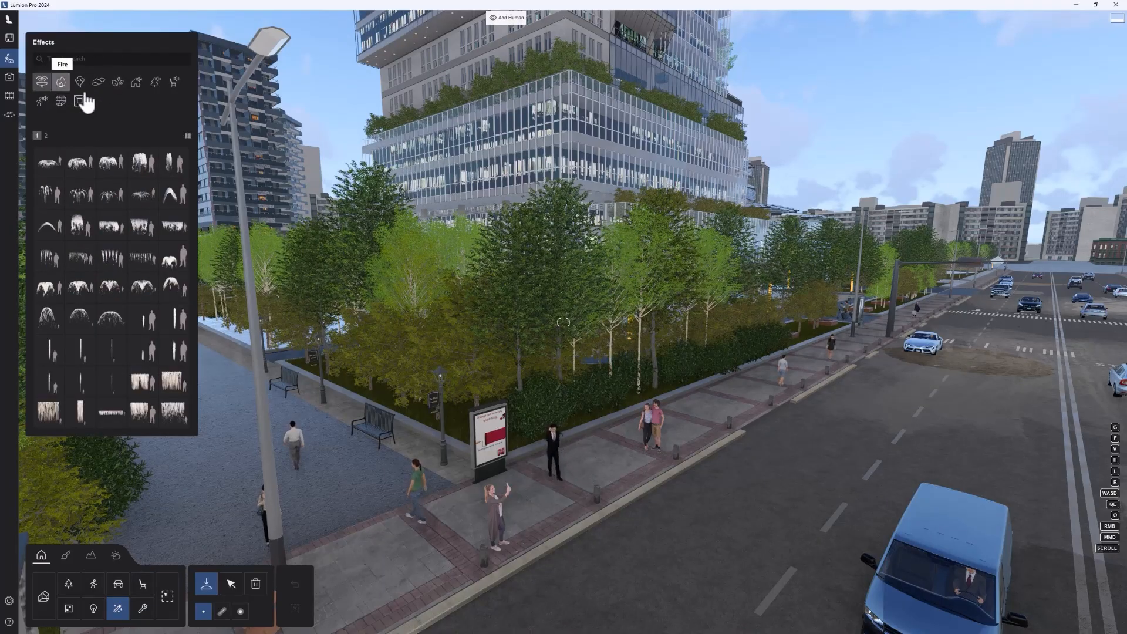
pyautogui.click(93, 609)
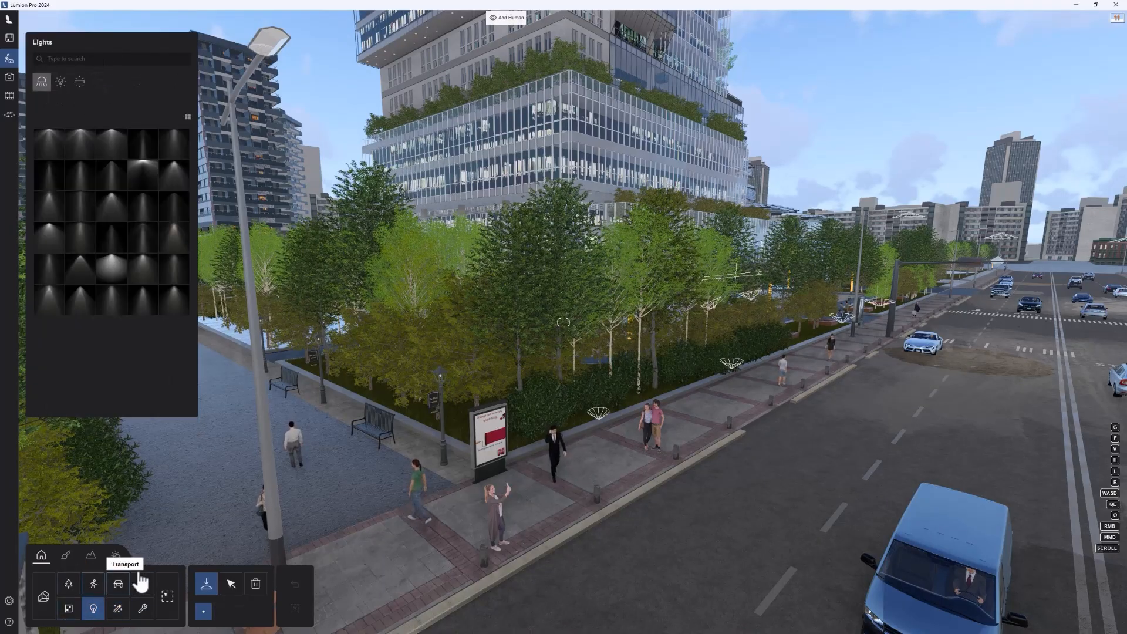
# Step: Examine the tree collections in the Nature library, looking inside the Bamboo1 collection and returning to the full list
pyautogui.click(69, 585)
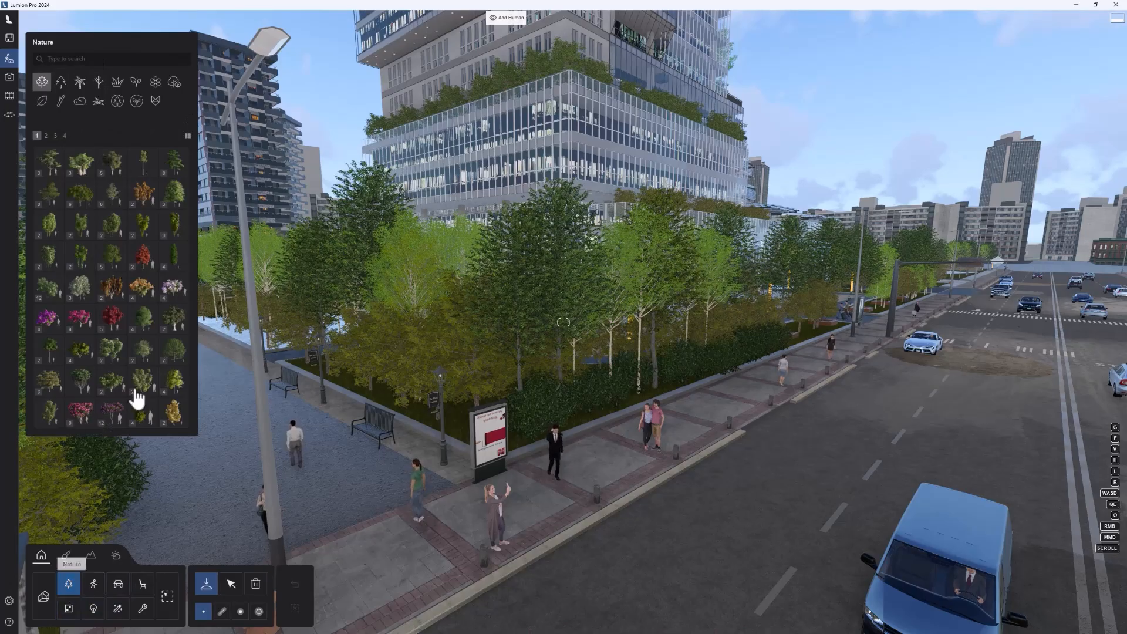
pyautogui.moveTo(57, 162)
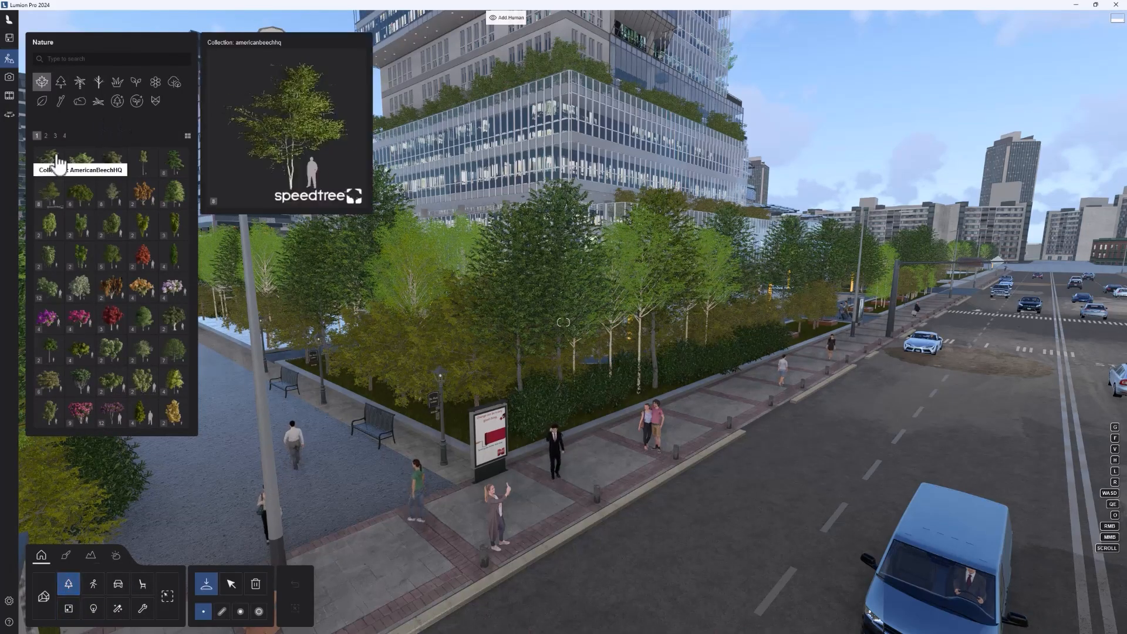
pyautogui.moveTo(123, 268)
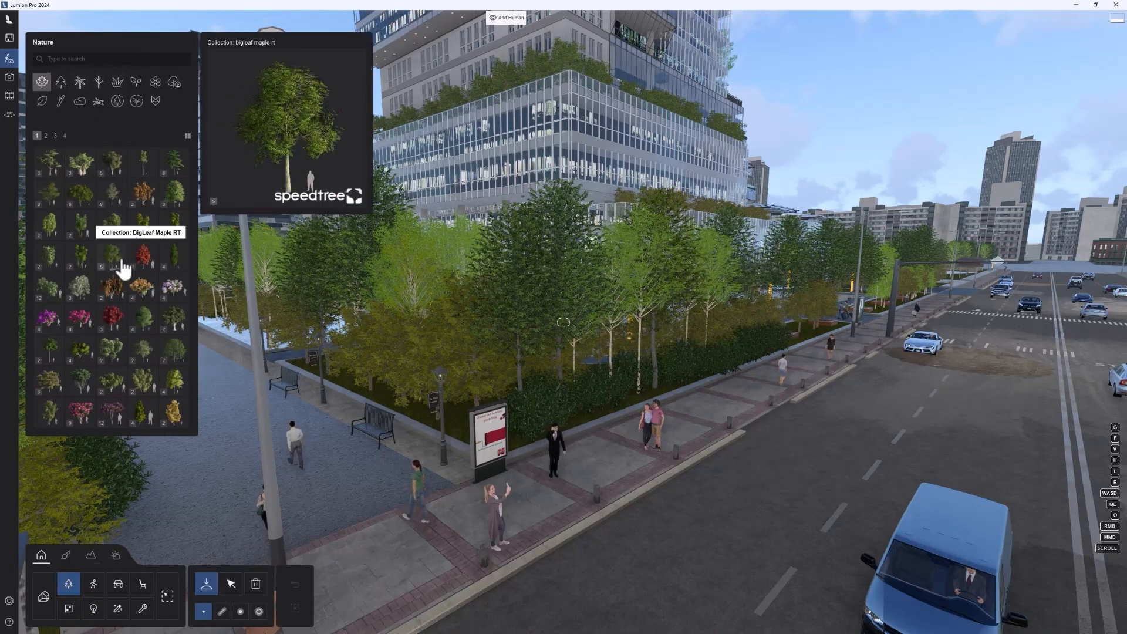
pyautogui.click(47, 230)
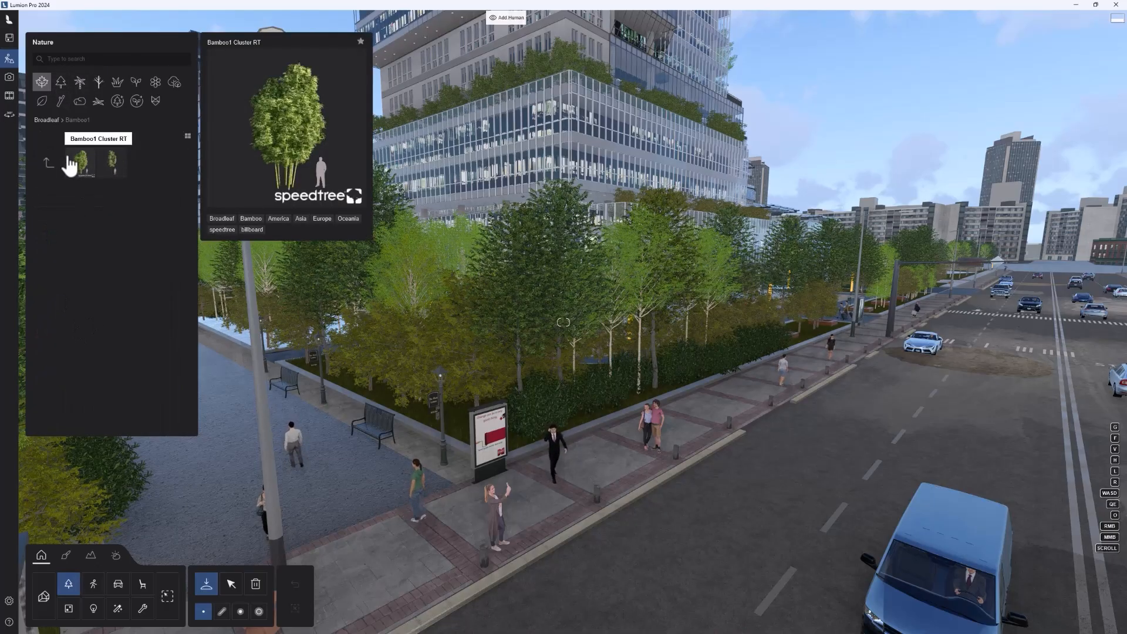
pyautogui.click(49, 163)
pyautogui.moveTo(134, 358)
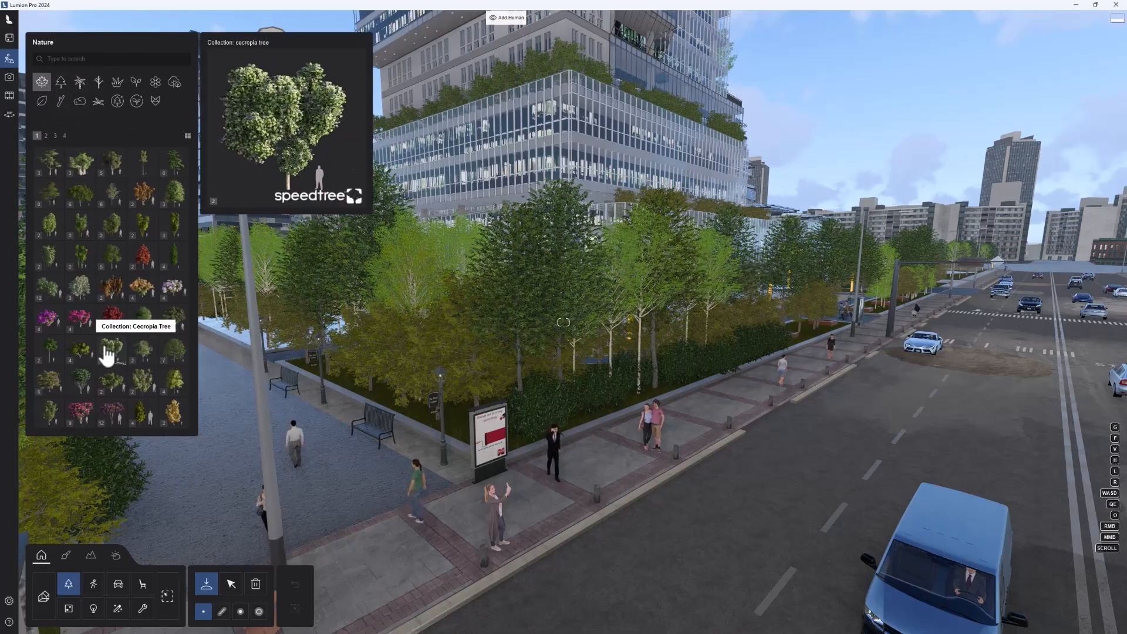
# Step: Place two Camphor Laurel RT trees from the Camphor Laurel collection on the grass strip between the glass building and the water
pyautogui.click(60, 356)
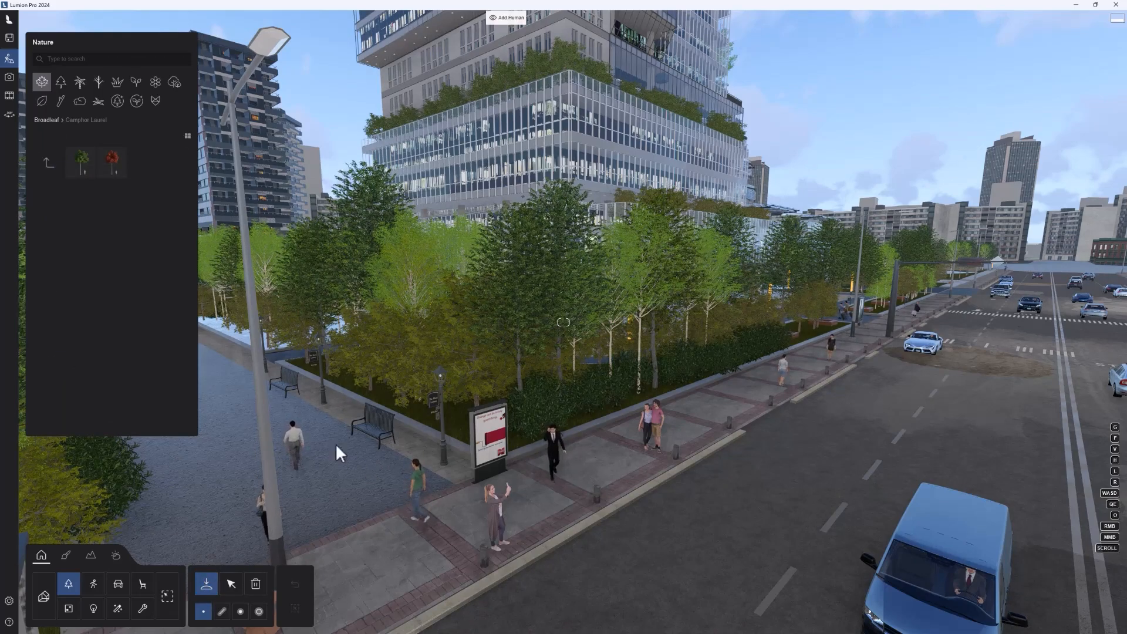
pyautogui.moveTo(336, 443); pyautogui.dragTo(190, 436, button='right')
pyautogui.click(92, 171)
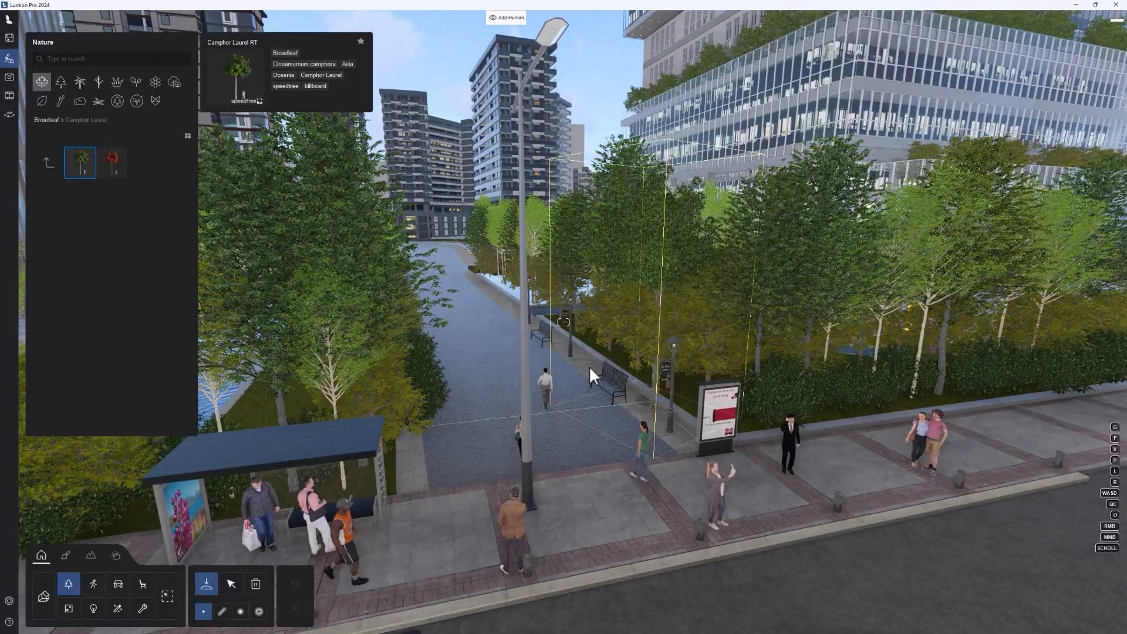
pyautogui.moveTo(589, 365); pyautogui.dragTo(324, 336, button='right')
pyautogui.press('w')
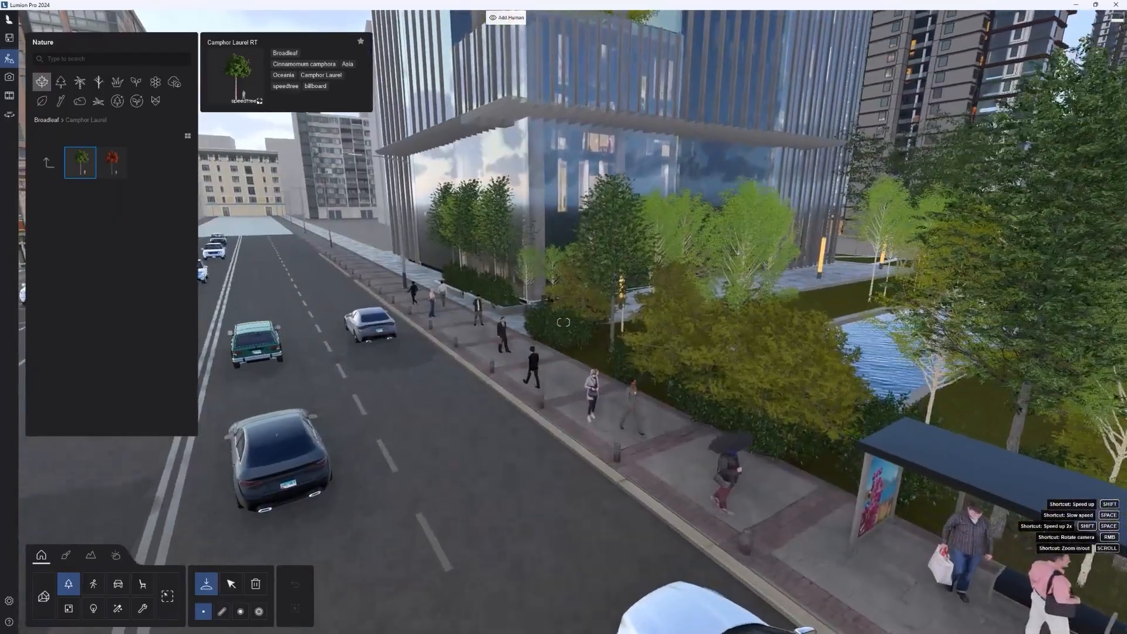
pyautogui.moveTo(587, 311); pyautogui.dragTo(882, 305, button='right')
pyautogui.press('w')
pyautogui.moveTo(663, 235); pyautogui.dragTo(665, 313, button='right')
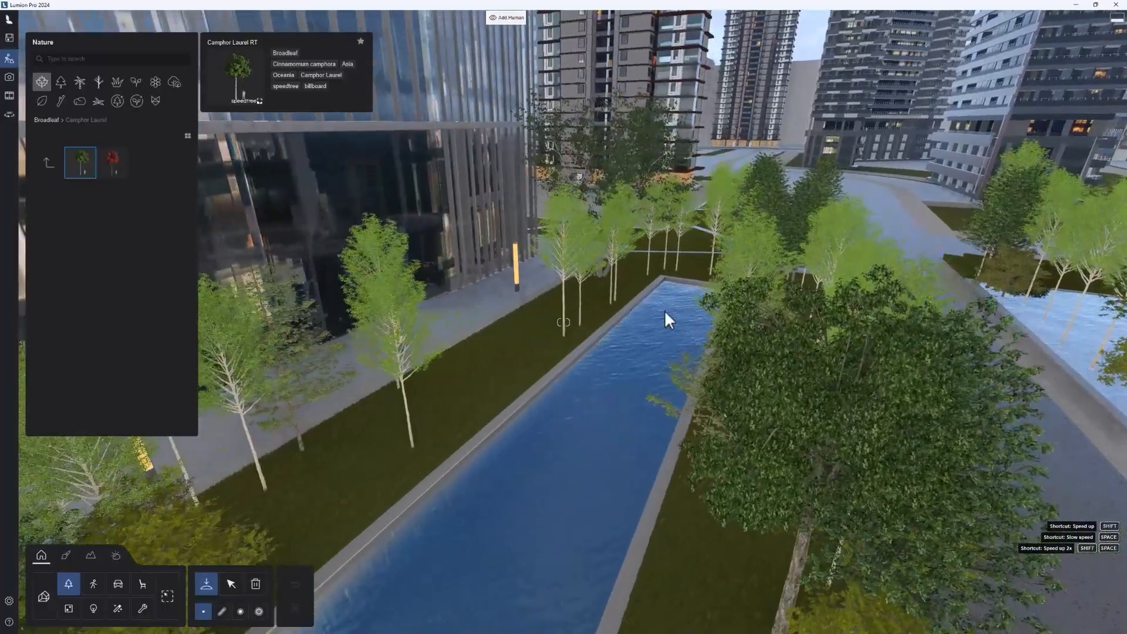
pyautogui.click(491, 362)
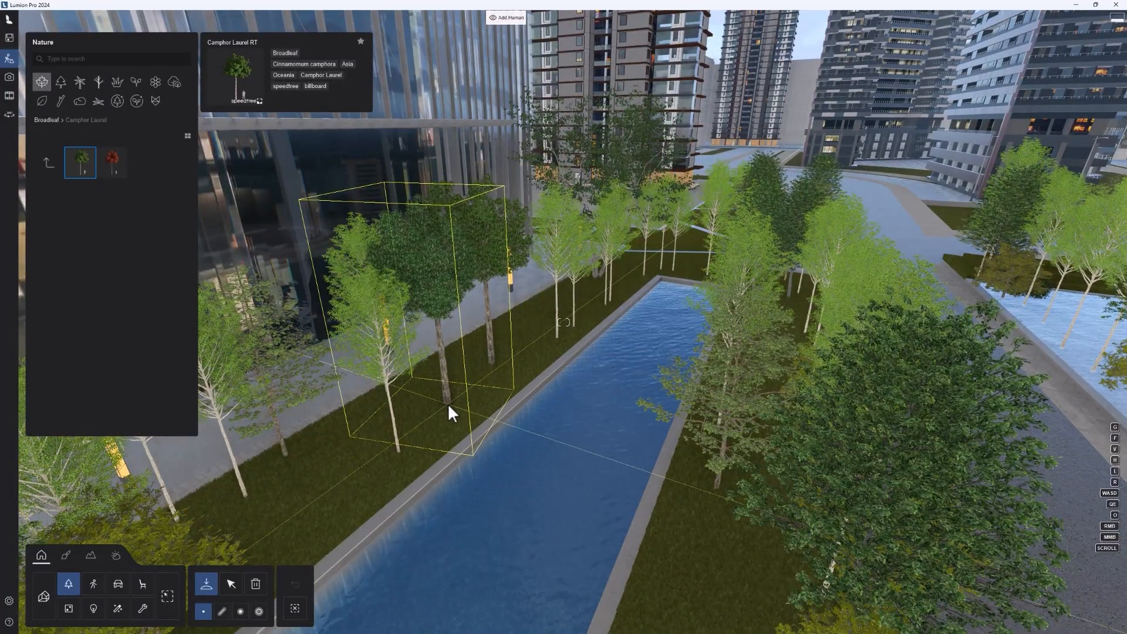
pyautogui.click(447, 402)
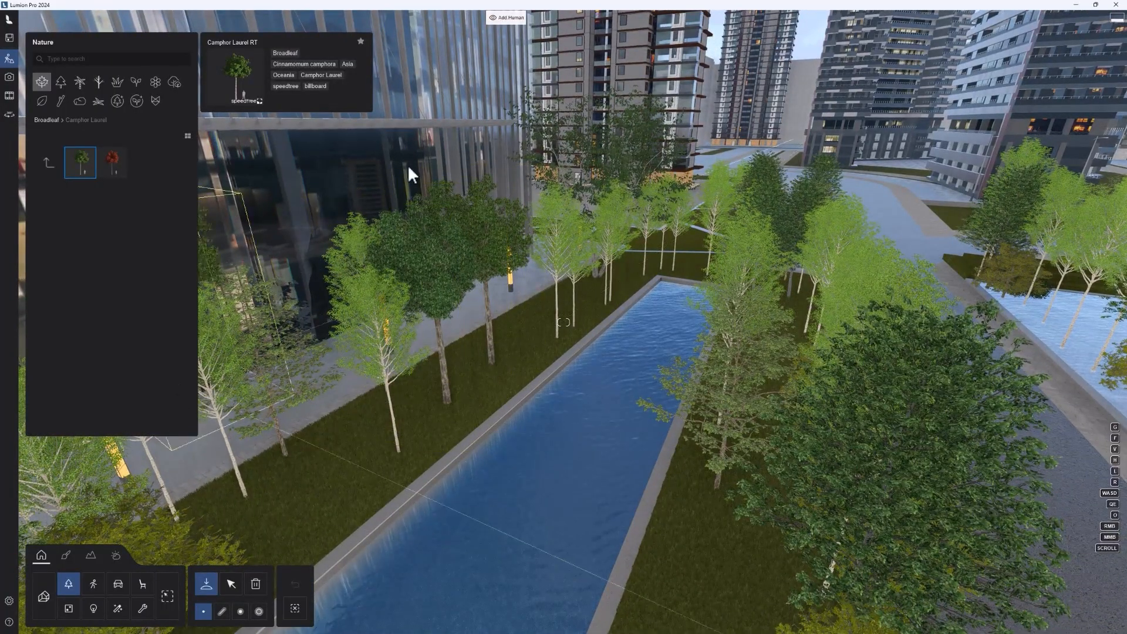
# Step: Place two Bougainvillea Red 01 bushes from the Bougainvillea Red collection along the same grass strip
pyautogui.click(47, 167)
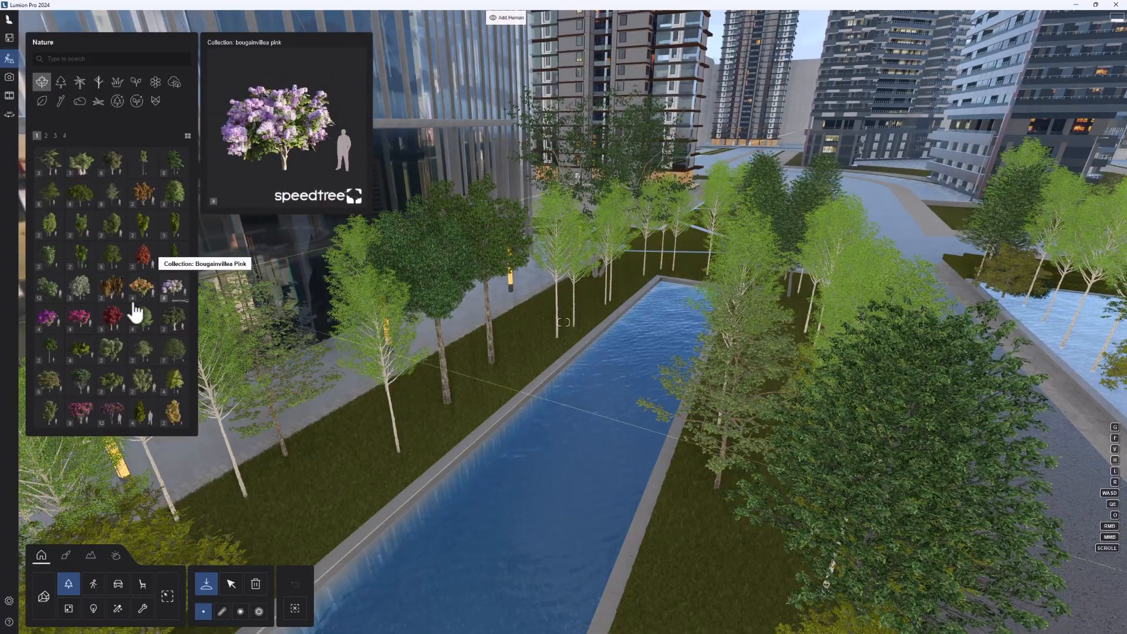
pyautogui.click(84, 317)
pyautogui.click(82, 164)
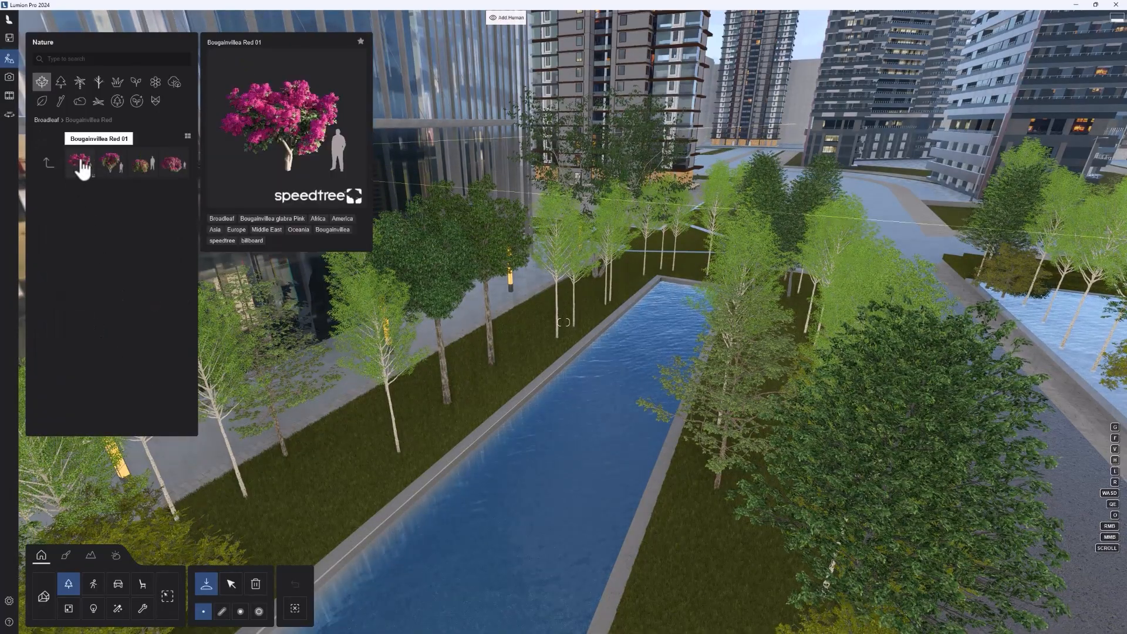
pyautogui.click(351, 475)
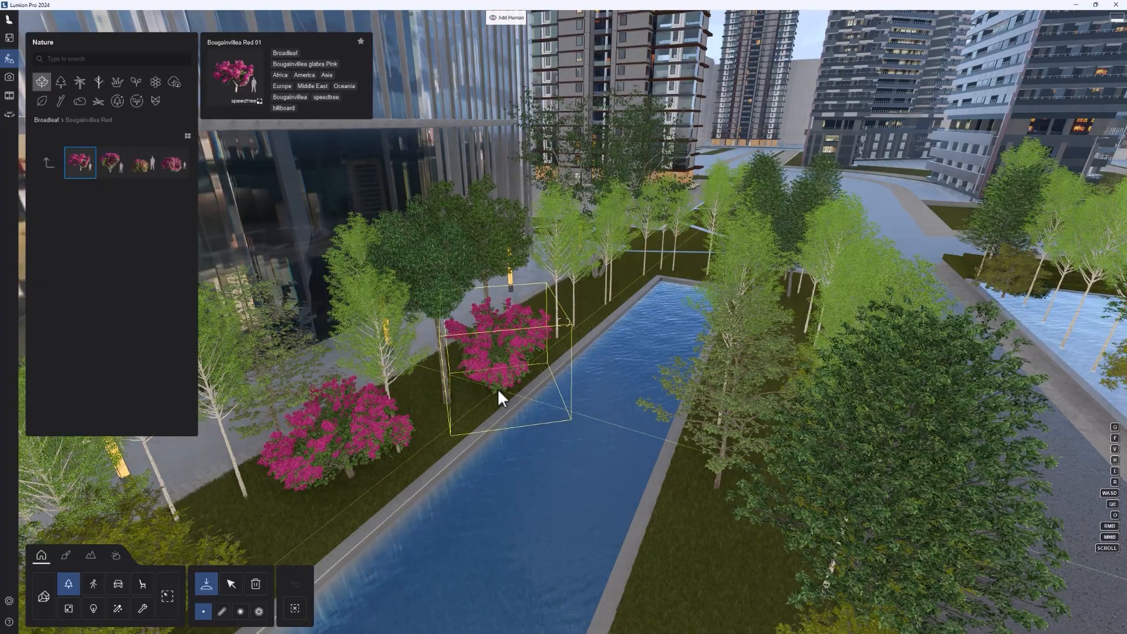
pyautogui.click(498, 388)
# Step: Move the nearer bougainvillea along the grass strip to about X 42.3 m, Z 62.8 m, and switch between placing and selecting
pyautogui.click(232, 587)
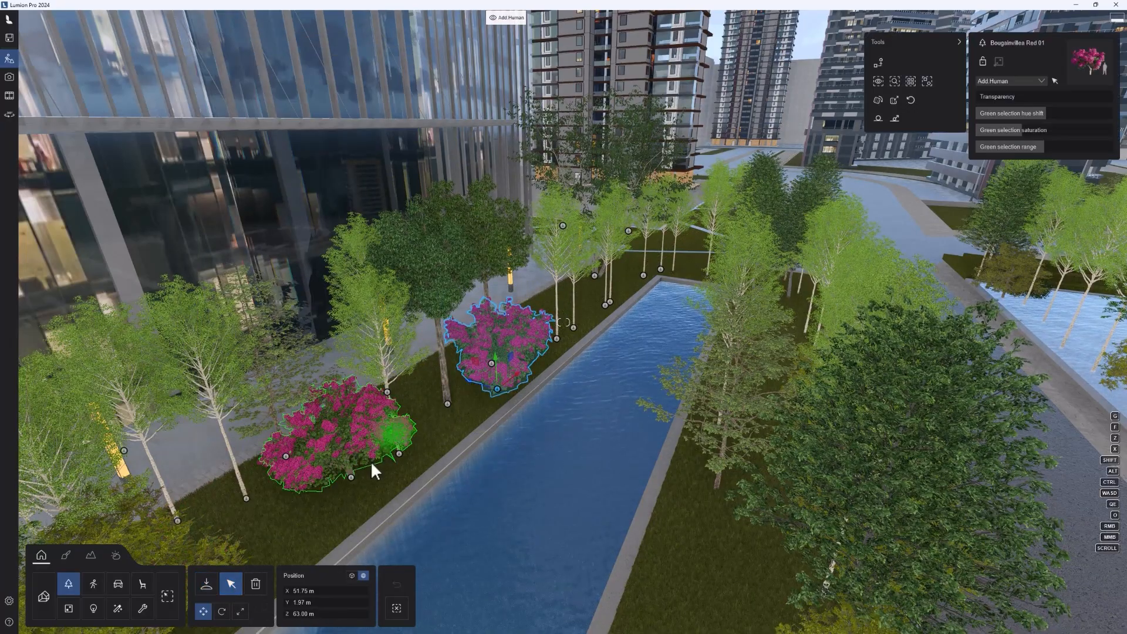
pyautogui.click(352, 478)
pyautogui.moveTo(339, 505)
pyautogui.mouseDown()
pyautogui.moveTo(313, 526)
pyautogui.moveTo(353, 509)
pyautogui.mouseUp()
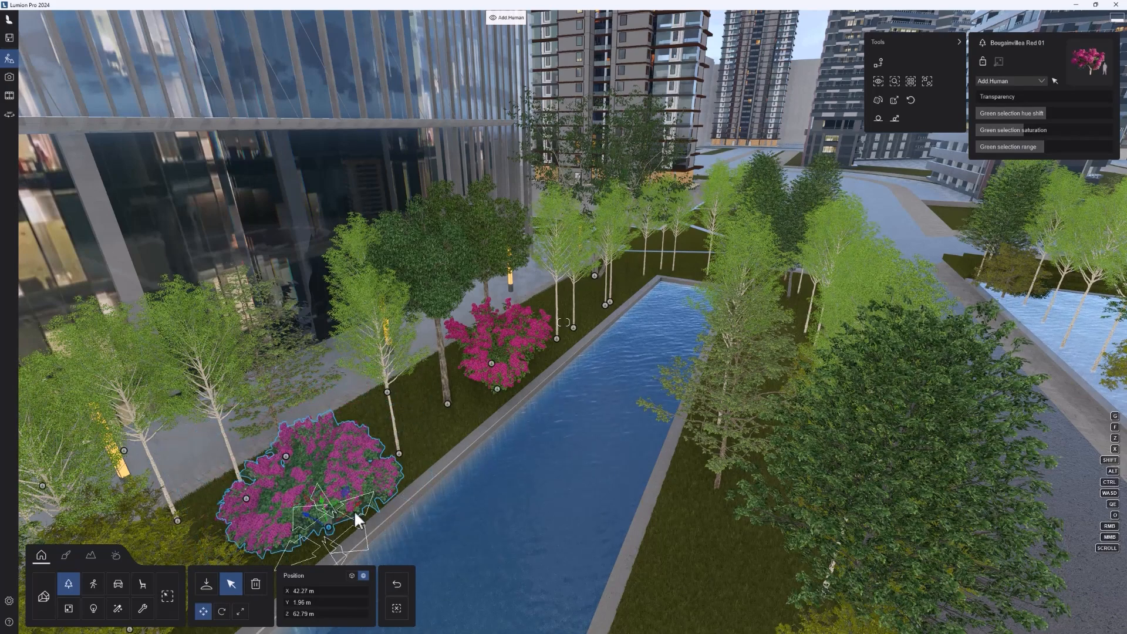
pyautogui.click(208, 587)
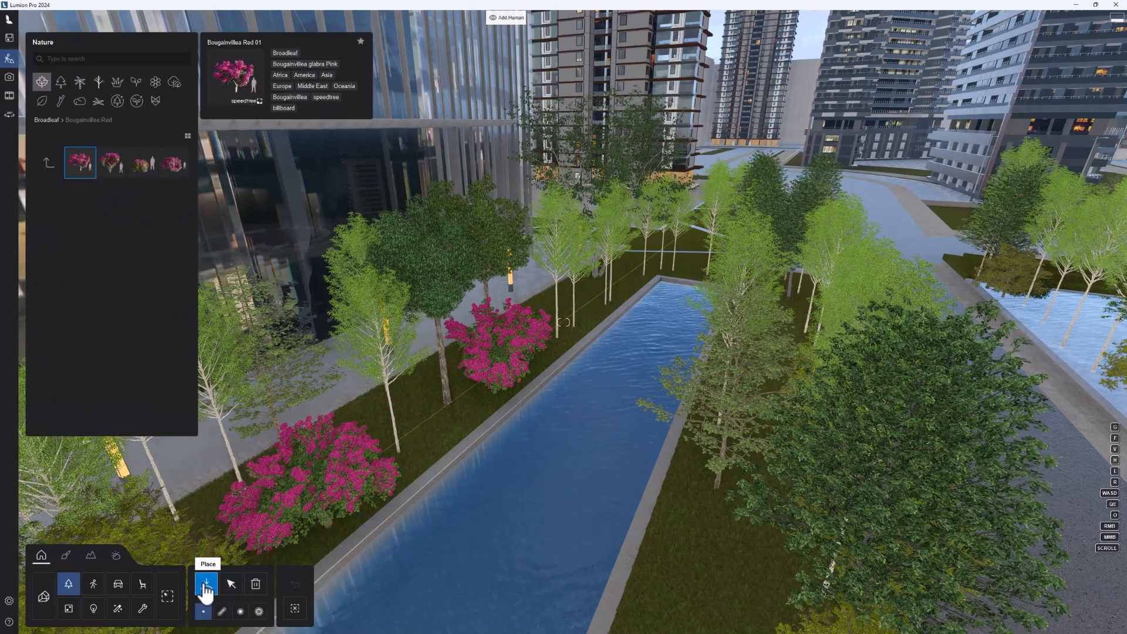
pyautogui.click(231, 585)
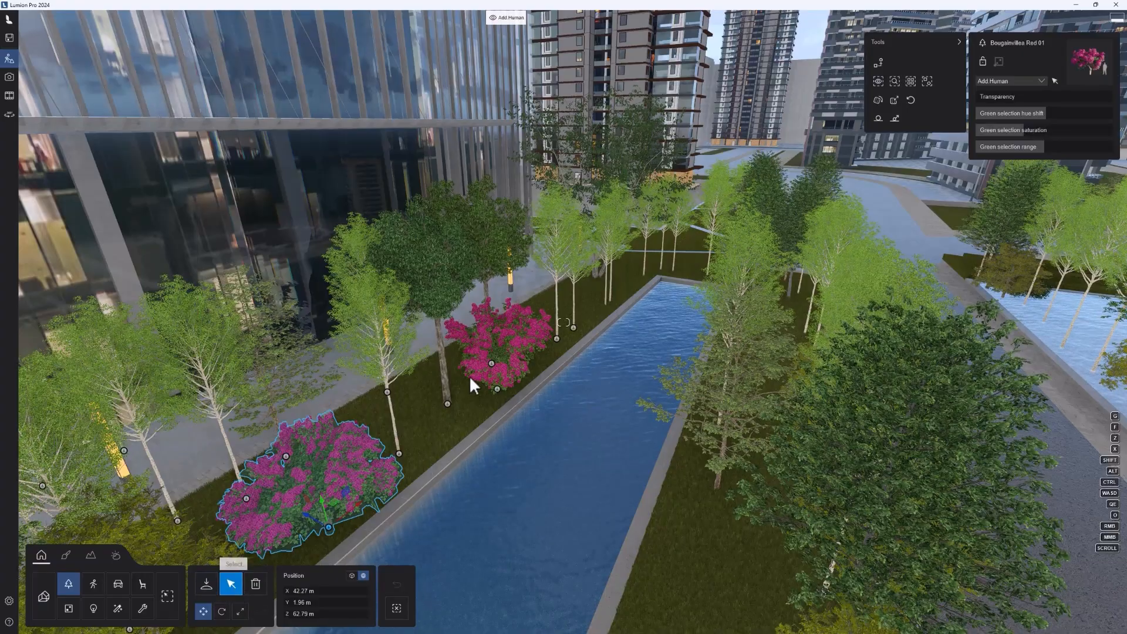
# Step: Delete the nearer bougainvillea, move the remaining one about 8.4 m toward the near end of the strip, and return to placing
pyautogui.click(256, 585)
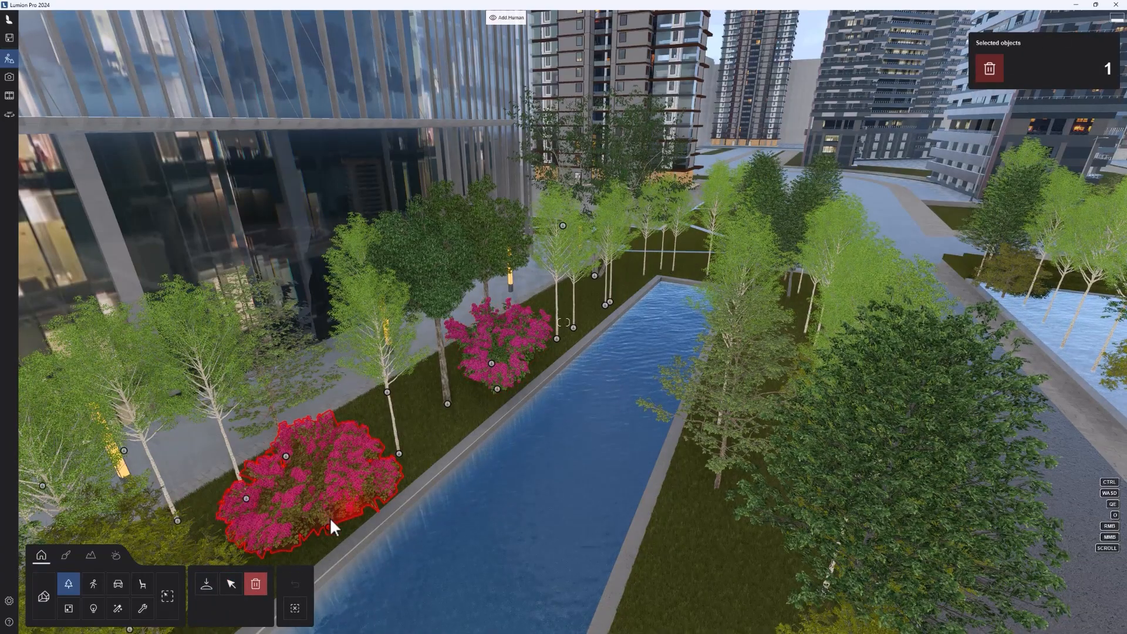
pyautogui.click(328, 531)
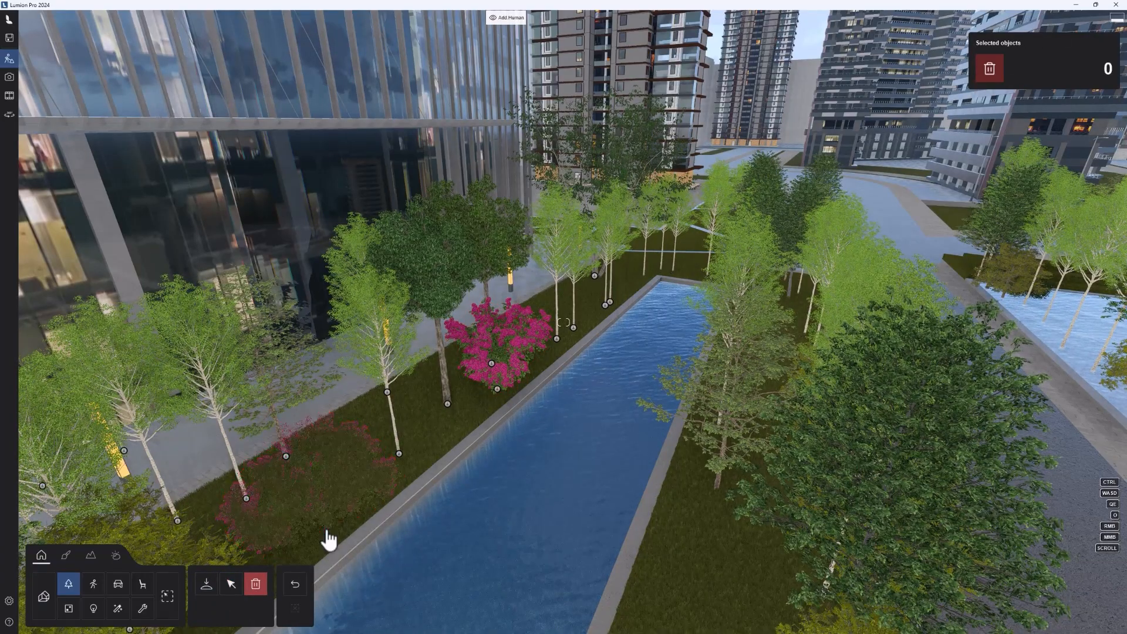
pyautogui.click(231, 585)
pyautogui.moveTo(500, 400); pyautogui.dragTo(316, 489)
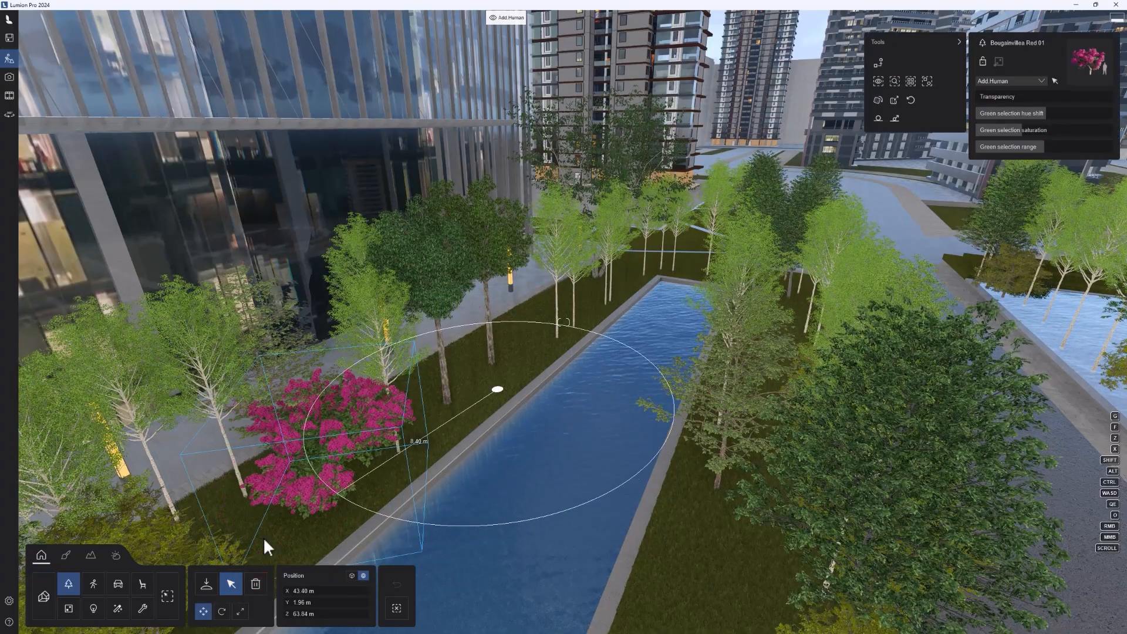
pyautogui.click(206, 584)
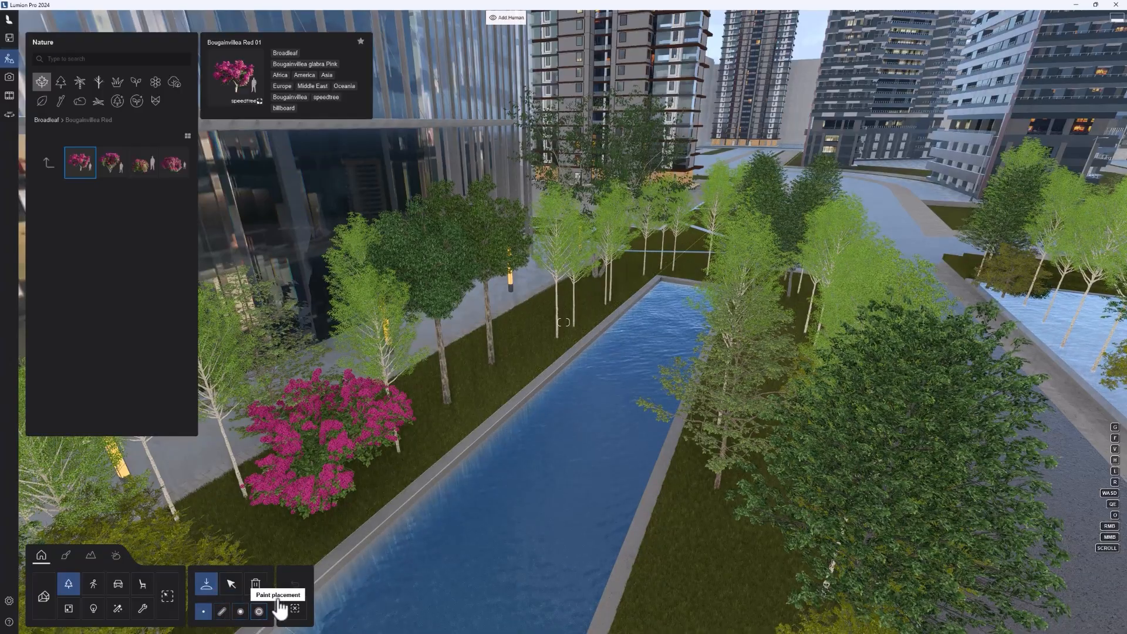
# Step: Examine the street and the open paving beyond the glass building's corner
pyautogui.press('w')
pyautogui.moveTo(622, 413); pyautogui.dragTo(423, 331, button='right')
pyautogui.press('a')
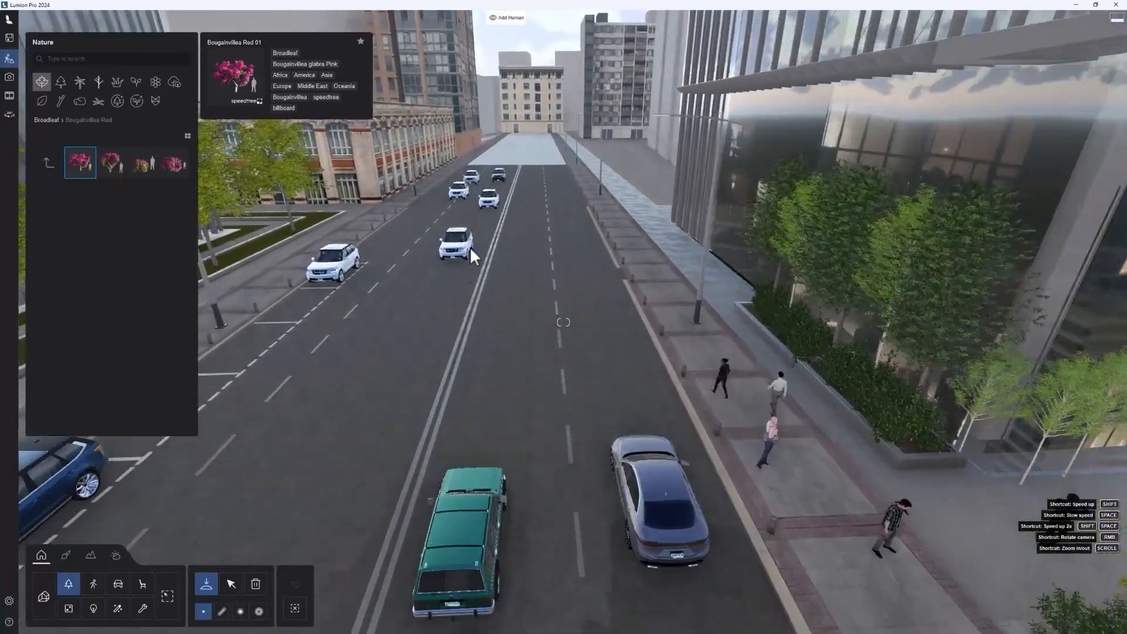
pyautogui.press('w')
pyautogui.moveTo(470, 248); pyautogui.dragTo(693, 261, button='right')
pyautogui.press('w')
pyautogui.moveTo(574, 287); pyautogui.dragTo(734, 258, button='right')
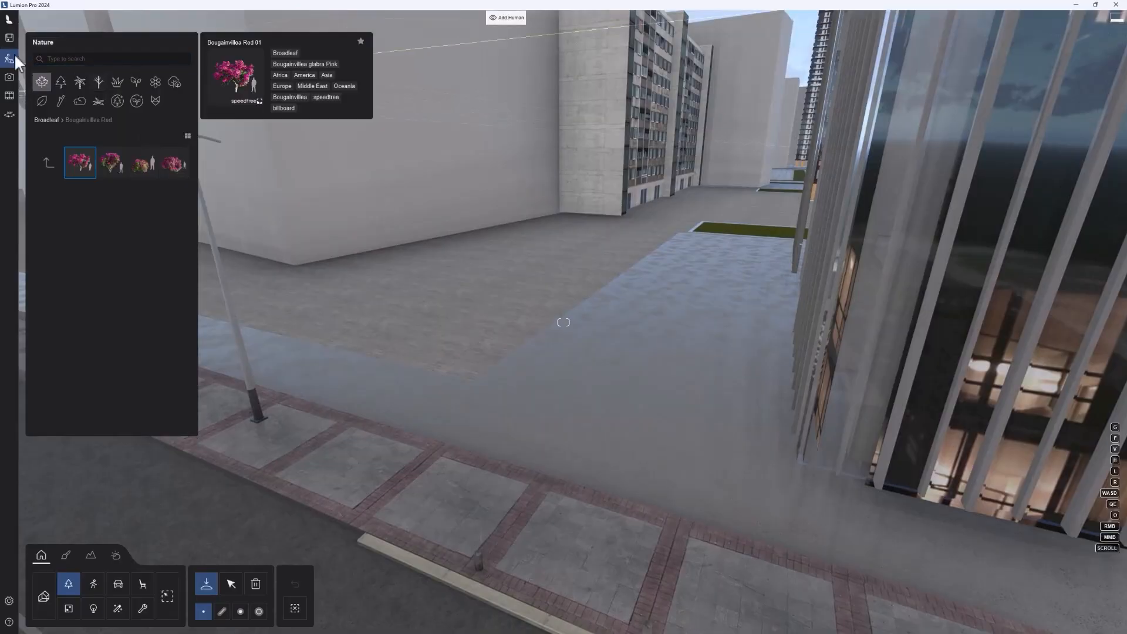
# Step: Open the Kaufmann project from the example scenes
pyautogui.click(9, 37)
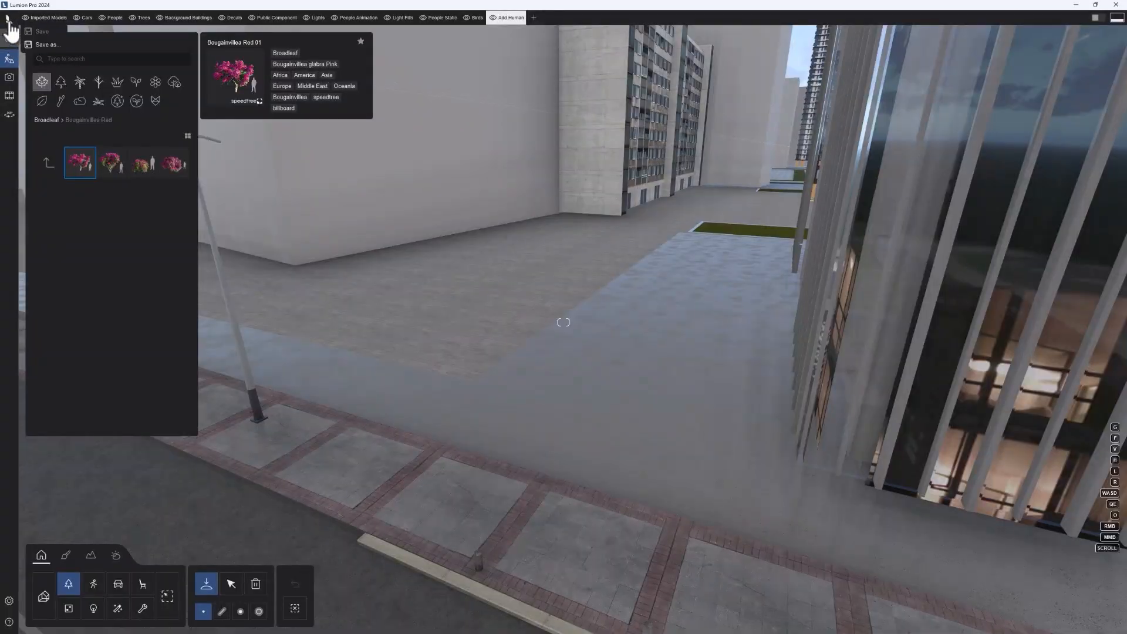
pyautogui.click(9, 26)
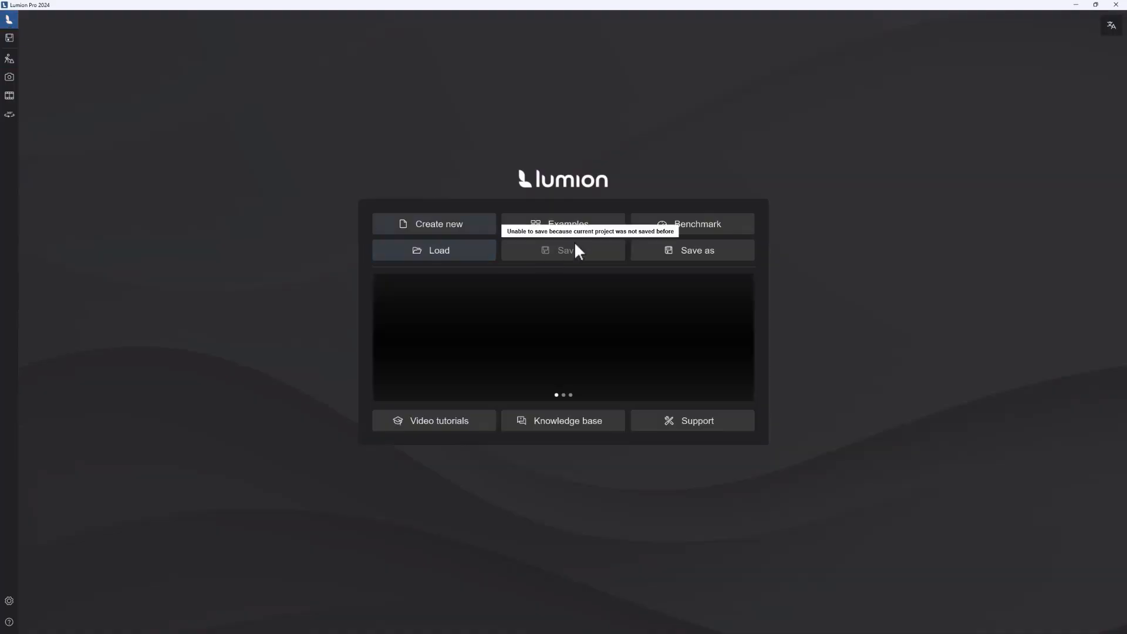
pyautogui.click(563, 223)
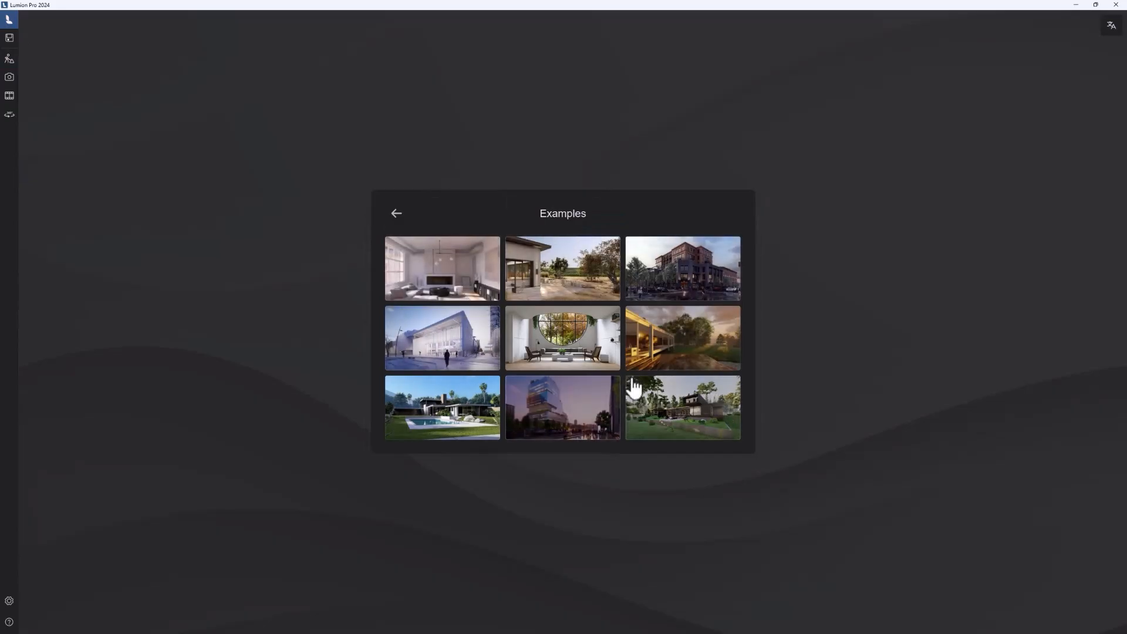
pyautogui.moveTo(468, 418)
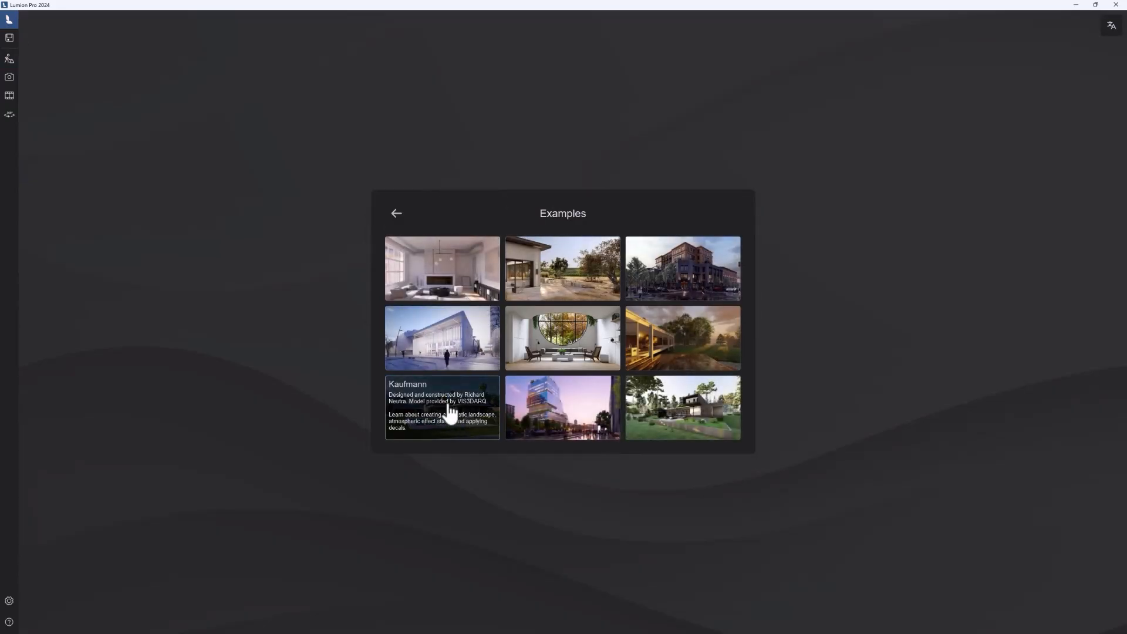
pyautogui.click(468, 417)
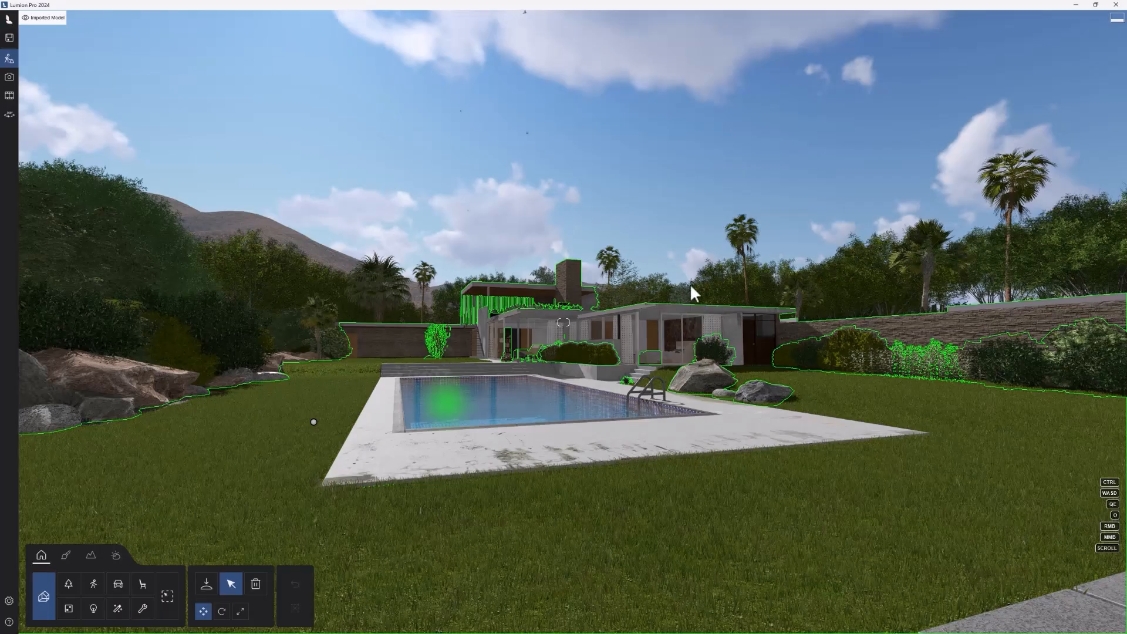
# Step: Place an African Daisy Orange from the Nature library's flowers on the lawn beside the corner of the pool deck
pyautogui.press('q')
pyautogui.moveTo(750, 281)
pyautogui.mouseDown(button='right')
pyautogui.moveTo(717, 309)
pyautogui.moveTo(734, 297)
pyautogui.mouseUp(button='right')
pyautogui.press('w')
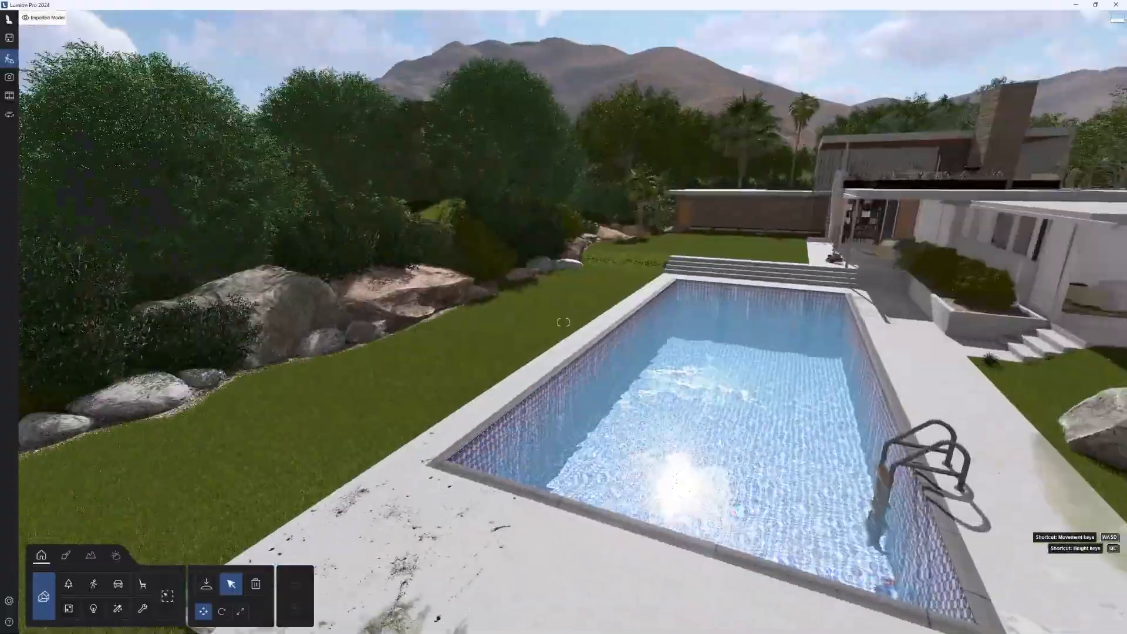
pyautogui.press('s')
pyautogui.moveTo(528, 314); pyautogui.dragTo(614, 293, button='right')
pyautogui.press('w')
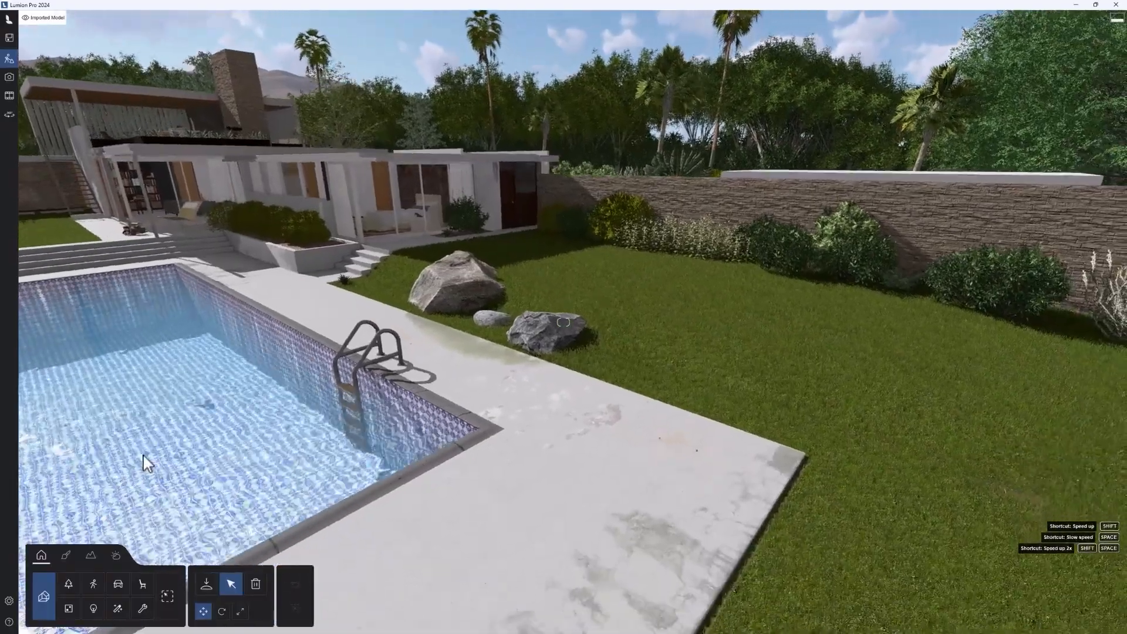
pyautogui.click(205, 583)
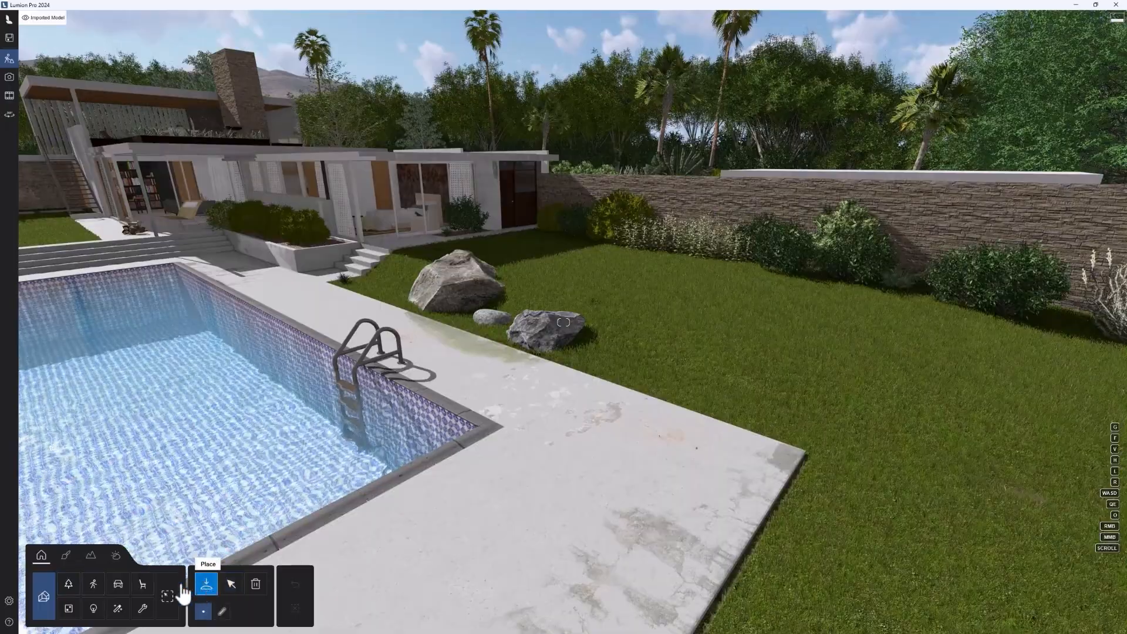
pyautogui.click(68, 583)
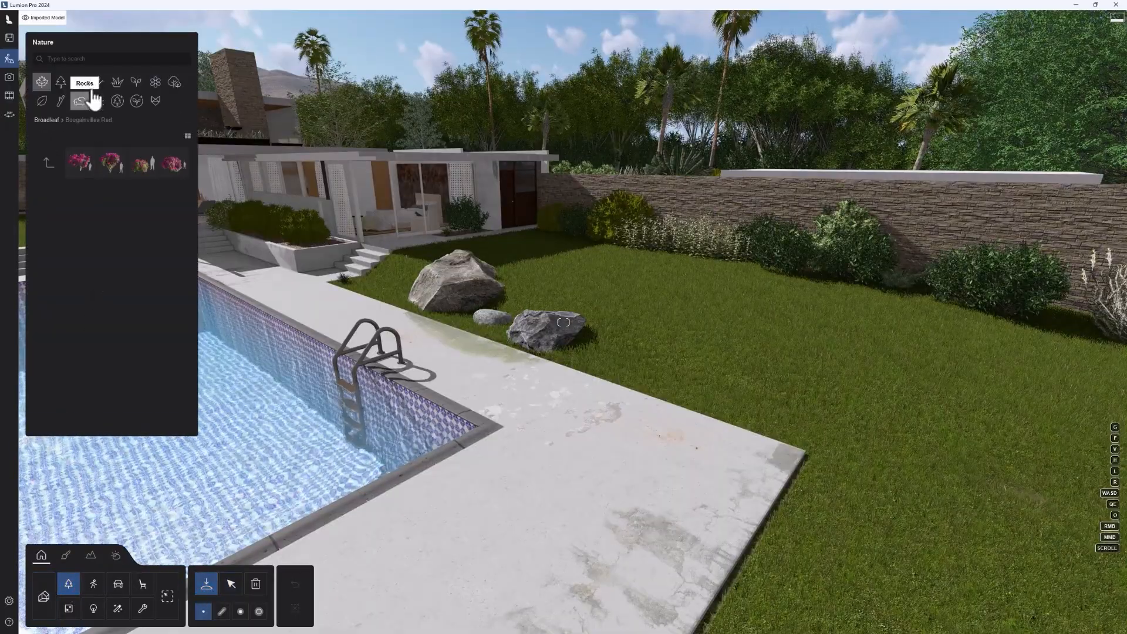
pyautogui.click(155, 82)
pyautogui.moveTo(46, 189)
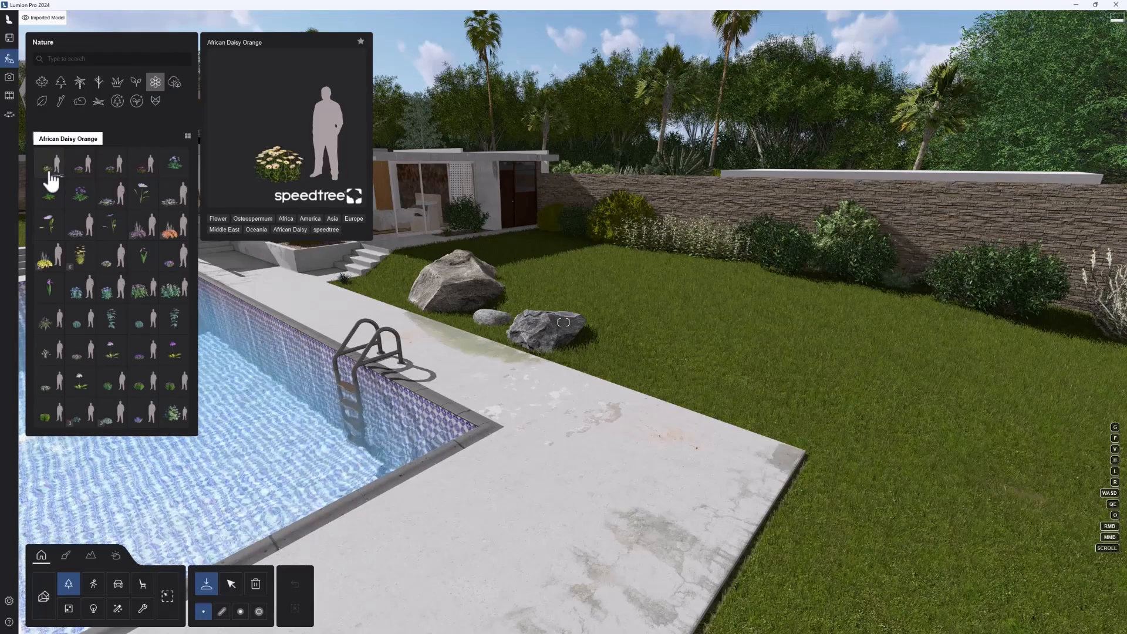
pyautogui.click(54, 173)
pyautogui.click(890, 493)
pyautogui.press('d')
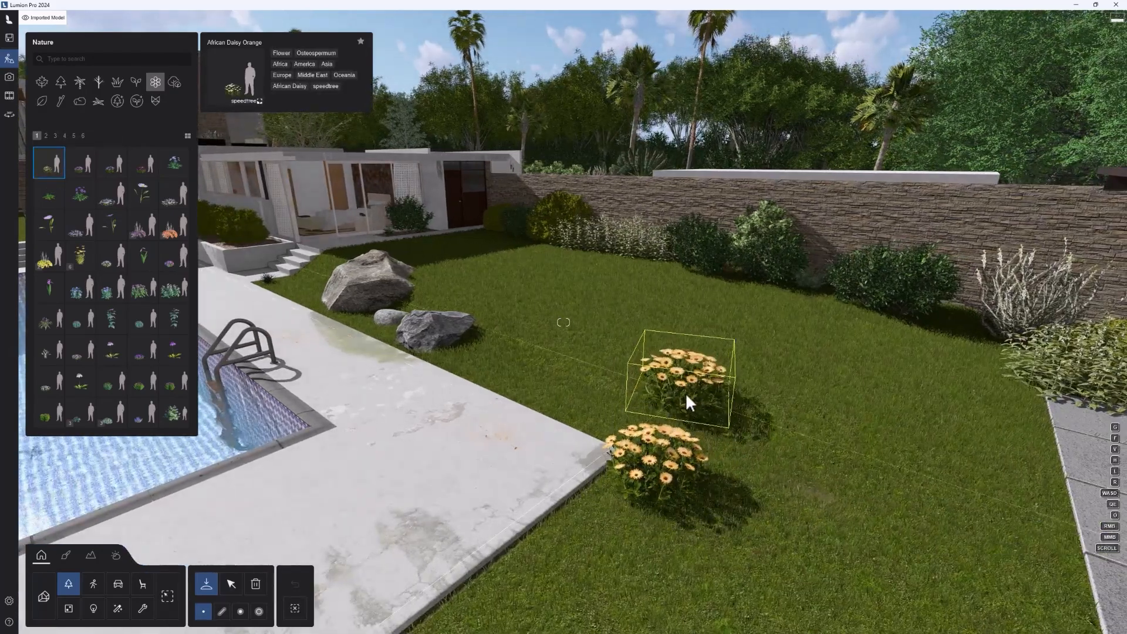
# Step: Run a line placement across the lawn ending behind the rocks, and strip the default people so only African Daisy Orange remains
pyautogui.click(222, 610)
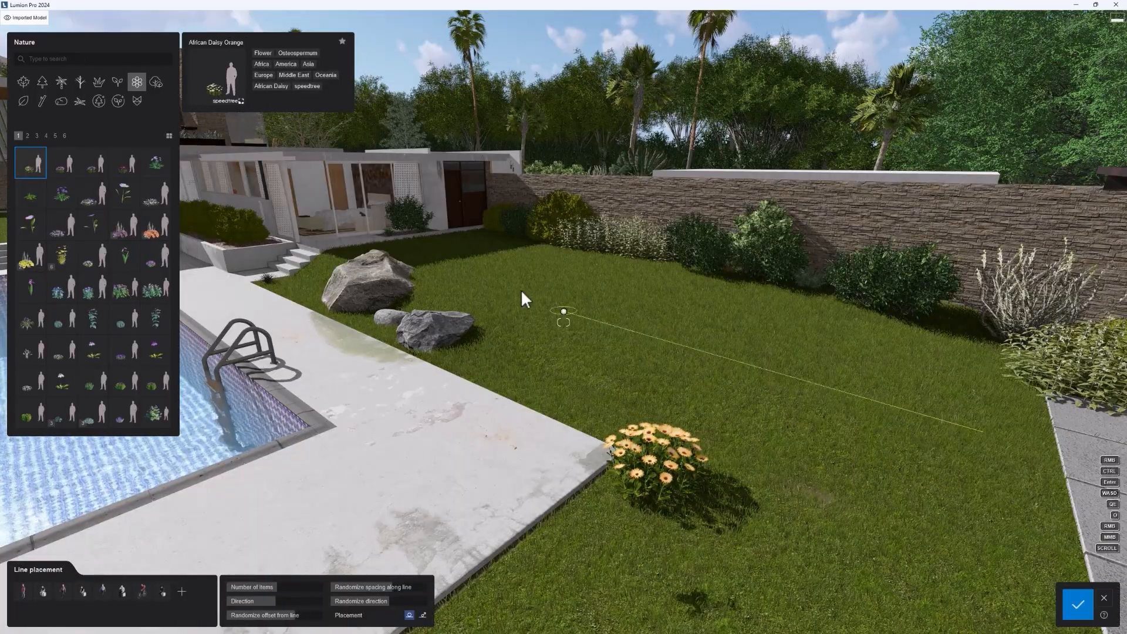
pyautogui.click(443, 265)
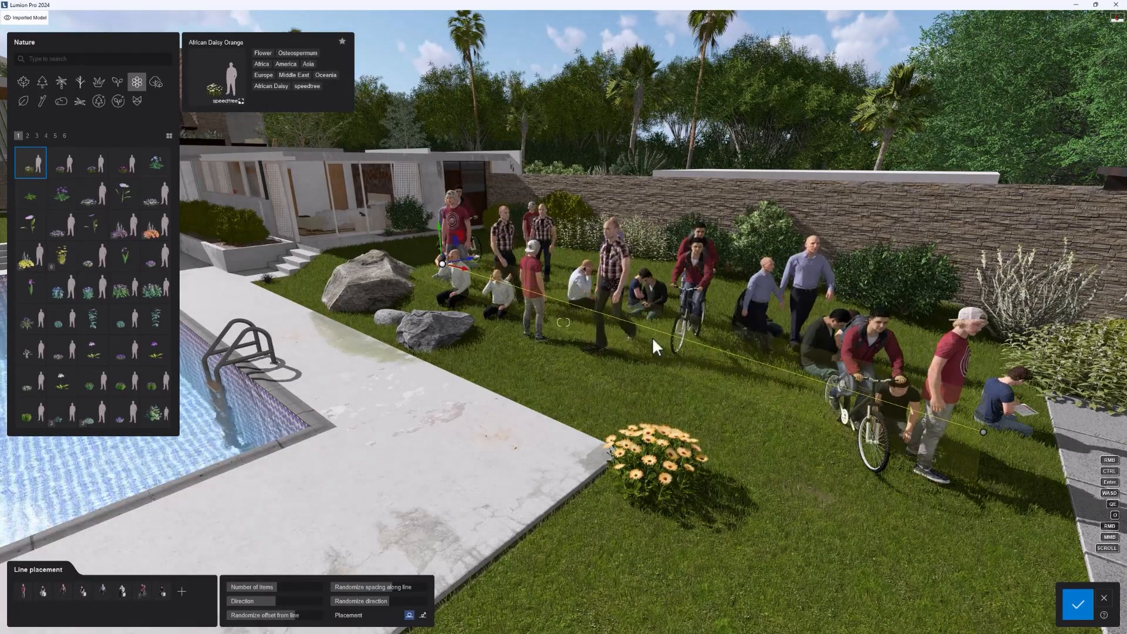
pyautogui.doubleClick(163, 591)
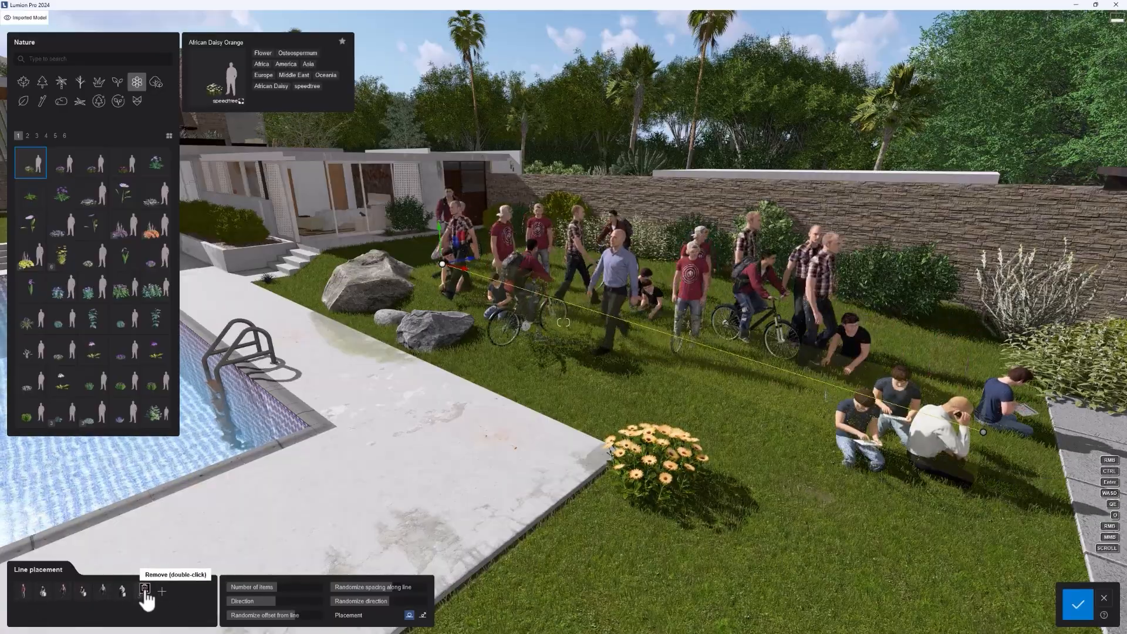
pyautogui.doubleClick(142, 591)
pyautogui.doubleClick(124, 590)
pyautogui.doubleClick(104, 590)
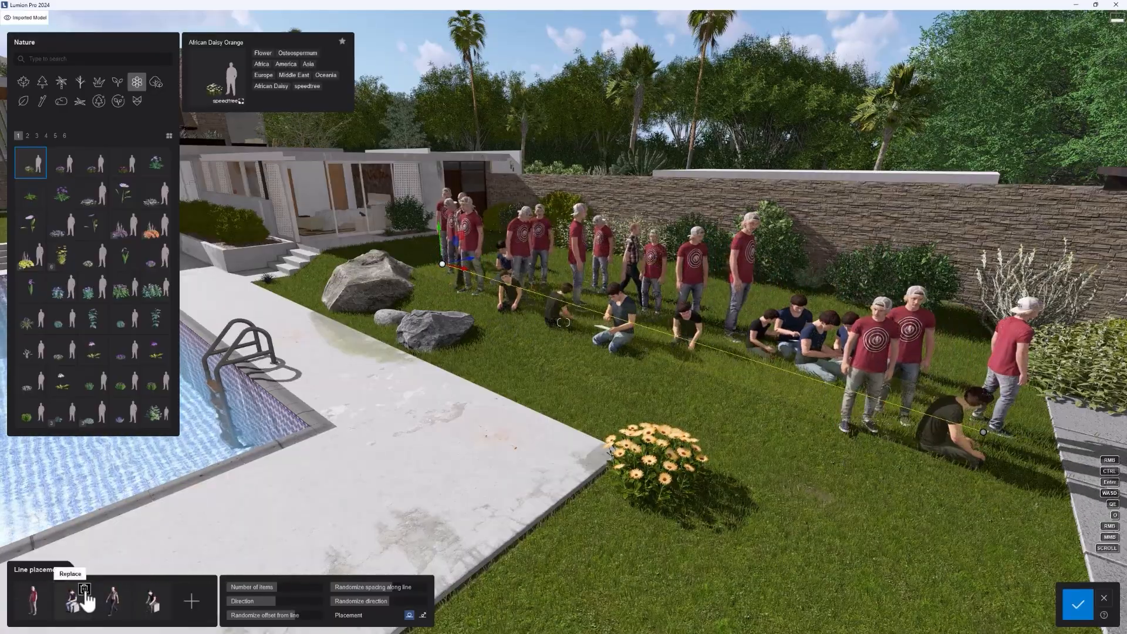
pyautogui.doubleClick(84, 591)
pyautogui.doubleClick(123, 591)
pyautogui.doubleClick(84, 591)
pyautogui.click(73, 595)
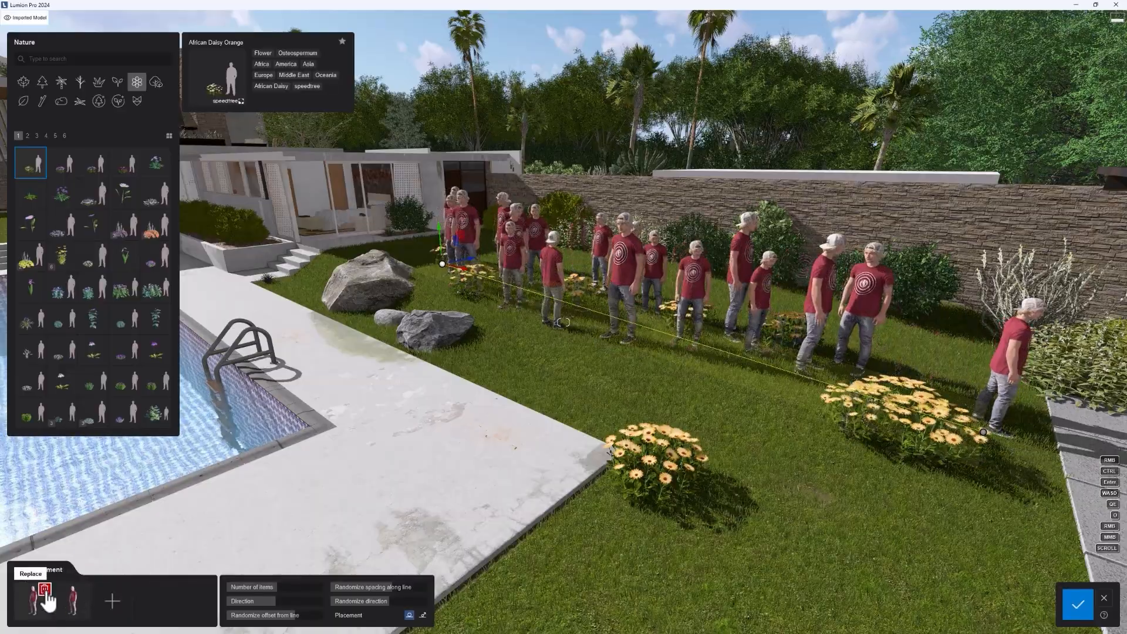
pyautogui.doubleClick(45, 590)
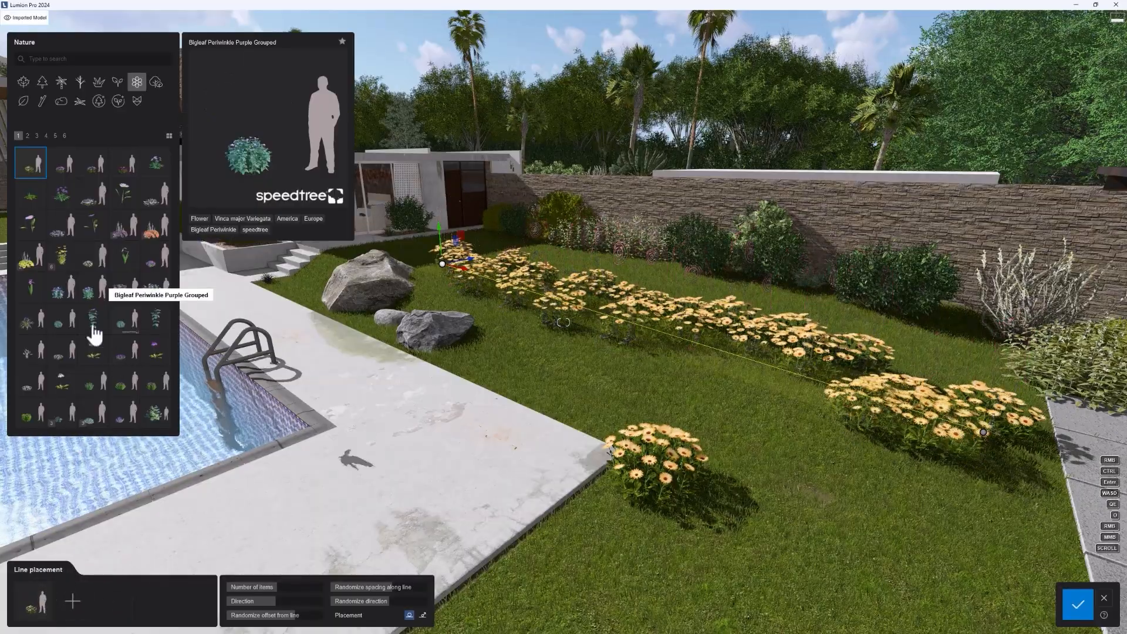
# Step: Replace the line's daisies with Alpine Aster Purple Grouped and include Alumroot Orange 01 as a second species
pyautogui.click(59, 233)
pyautogui.click(49, 611)
pyautogui.click(73, 607)
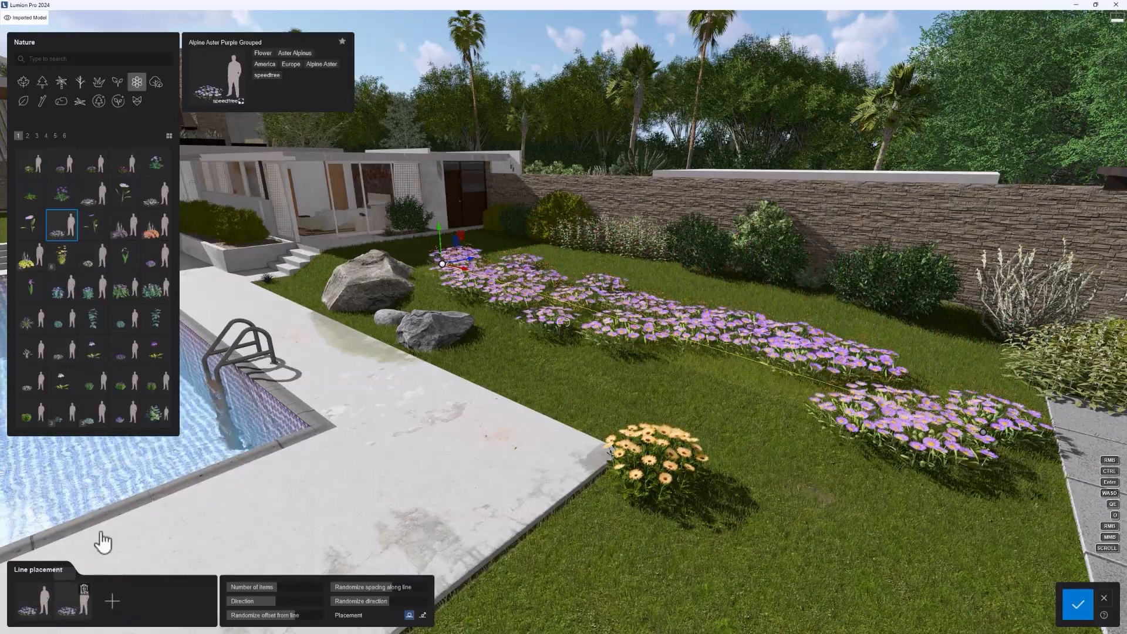
pyautogui.click(152, 230)
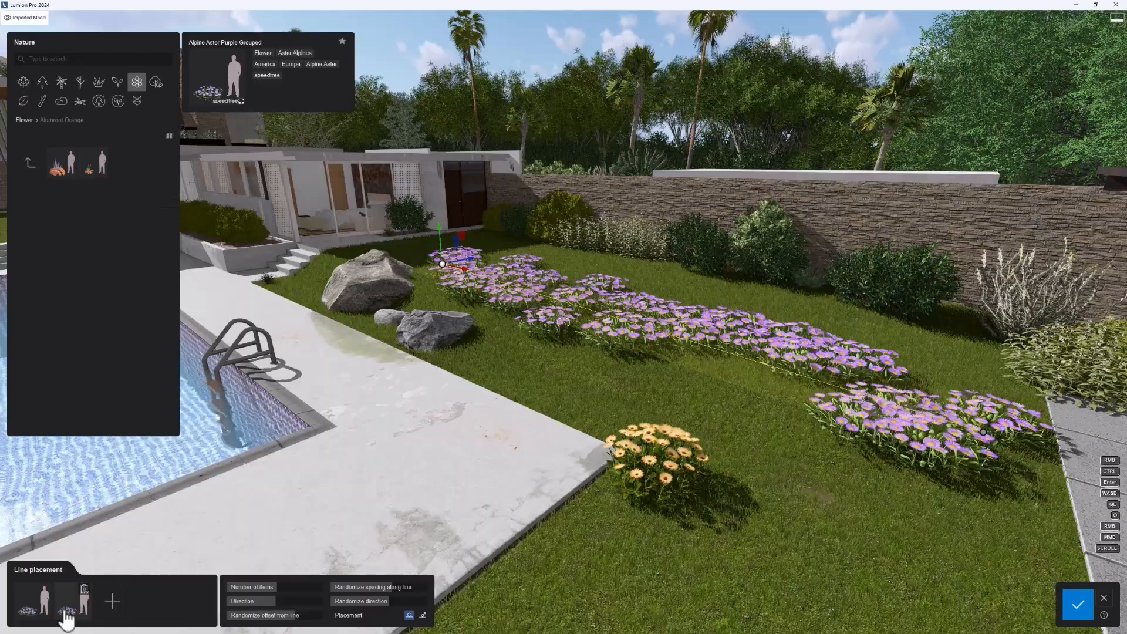
pyautogui.click(53, 174)
pyautogui.click(112, 600)
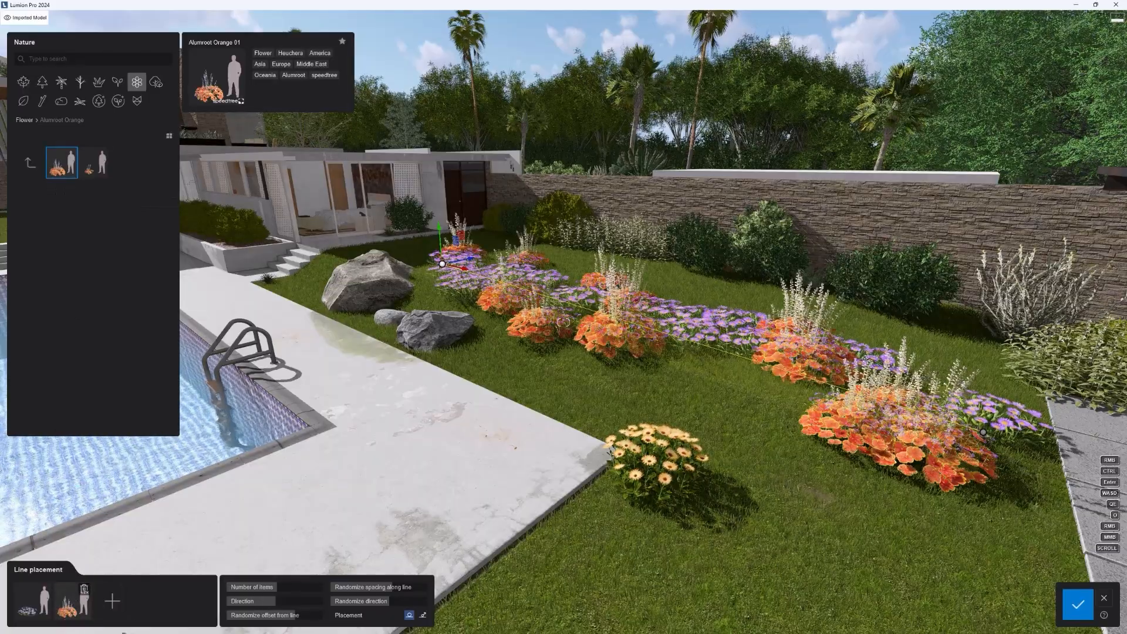
# Step: Extend the line's plant mix with Big Blue Lilyturf and Blackberry Lily Orange
pyautogui.click(30, 163)
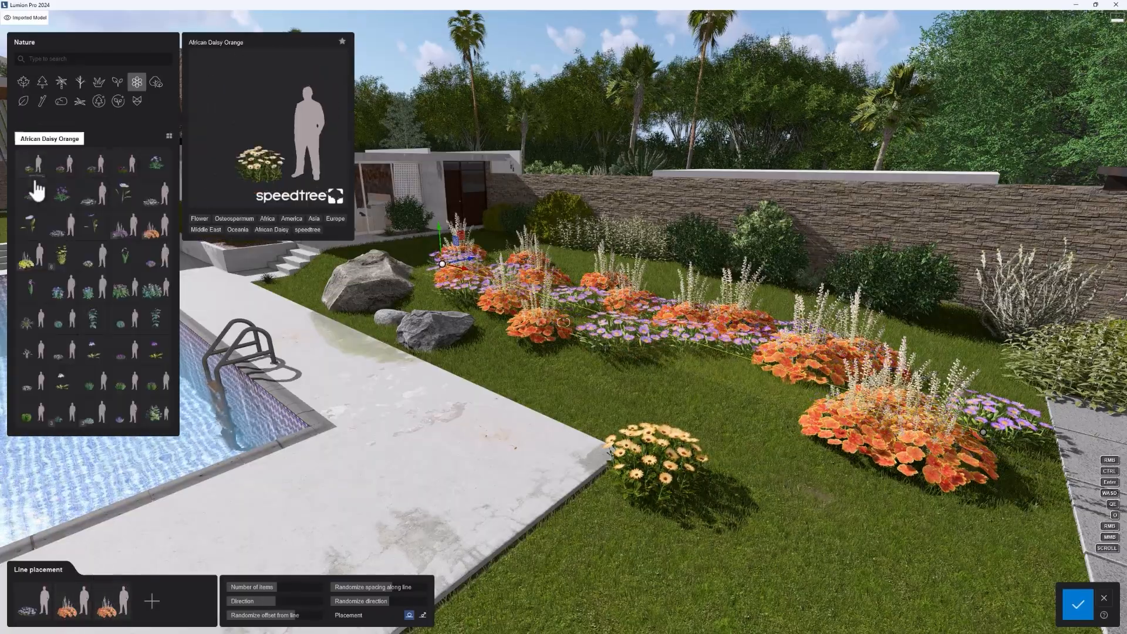
pyautogui.click(30, 319)
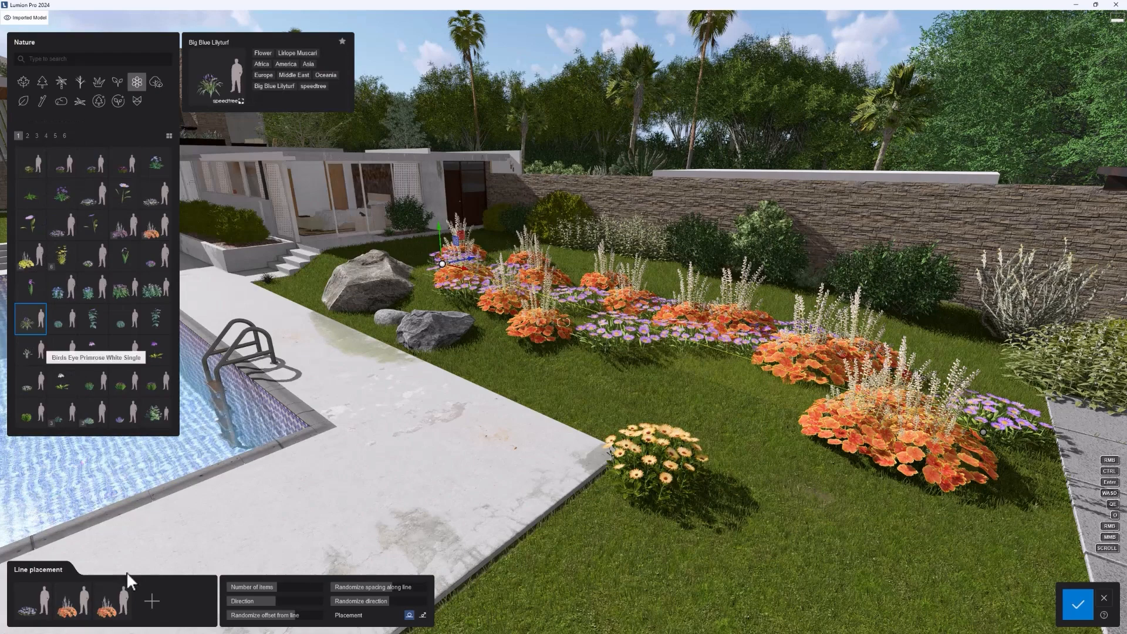
pyautogui.click(107, 600)
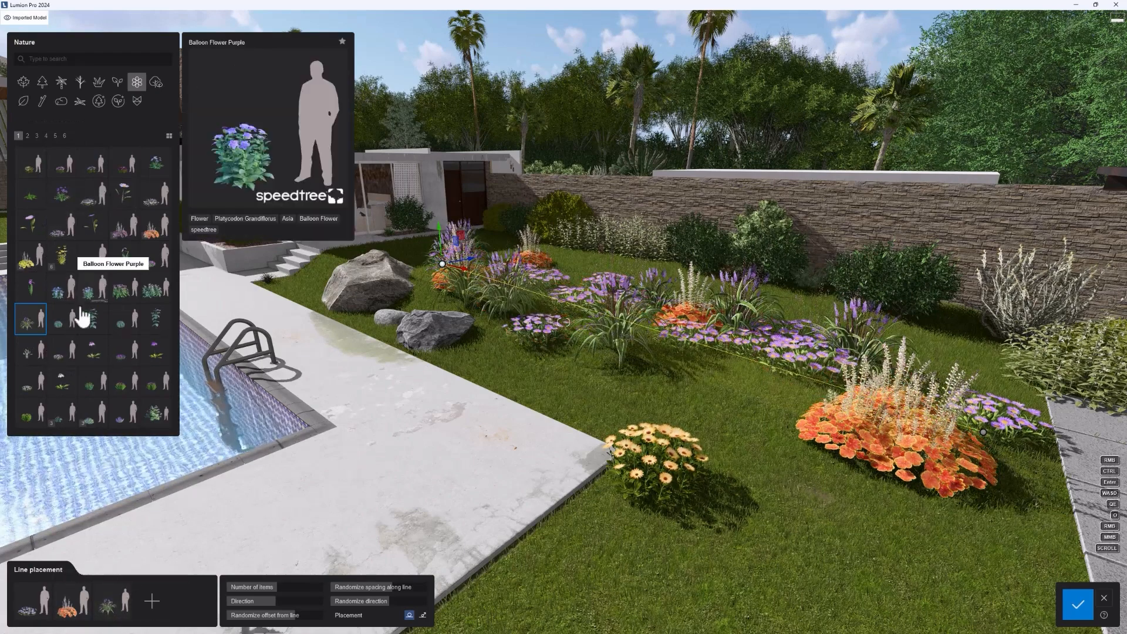
pyautogui.click(121, 392)
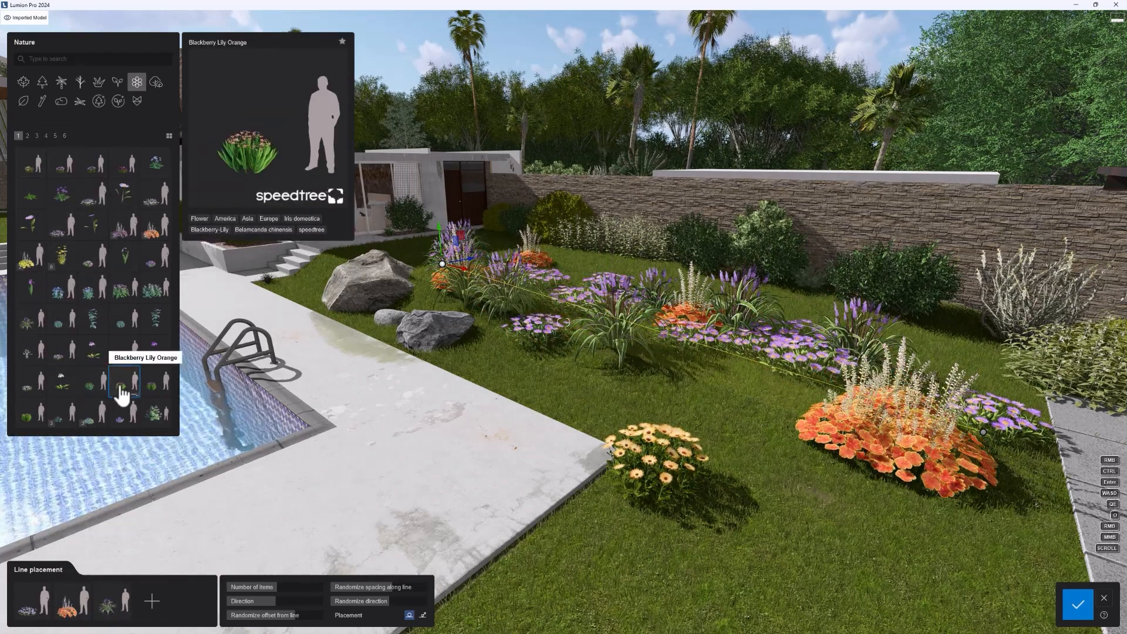
pyautogui.click(151, 604)
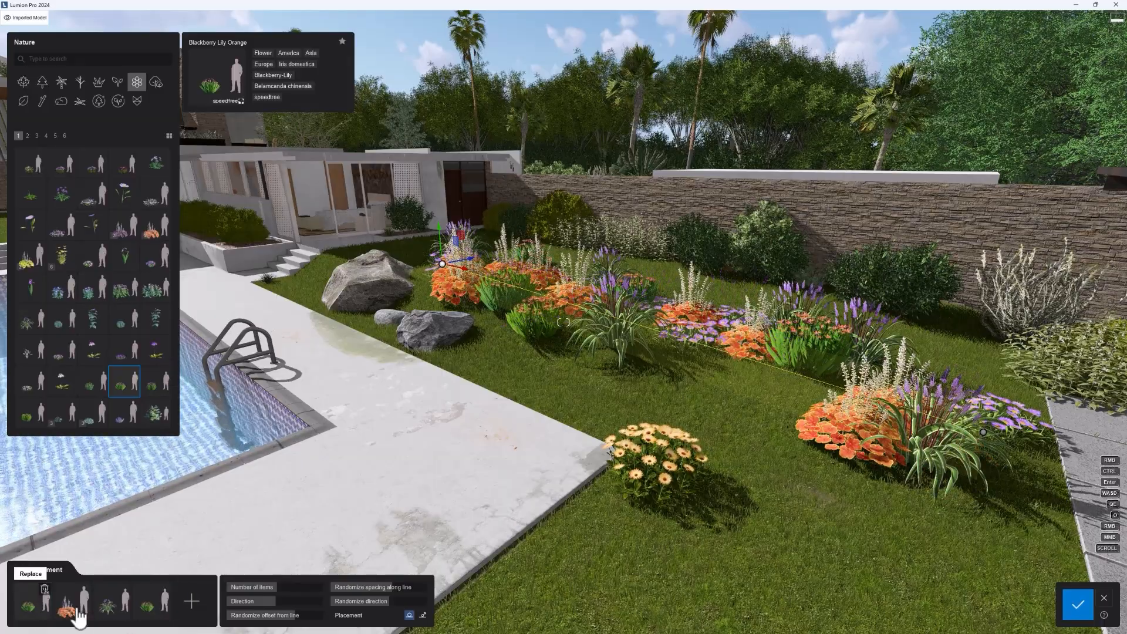
# Step: Vary the planting line's direction, random offset from the line and random spacing along it
pyautogui.press('q')
pyautogui.moveTo(795, 395); pyautogui.dragTo(799, 402, button='right')
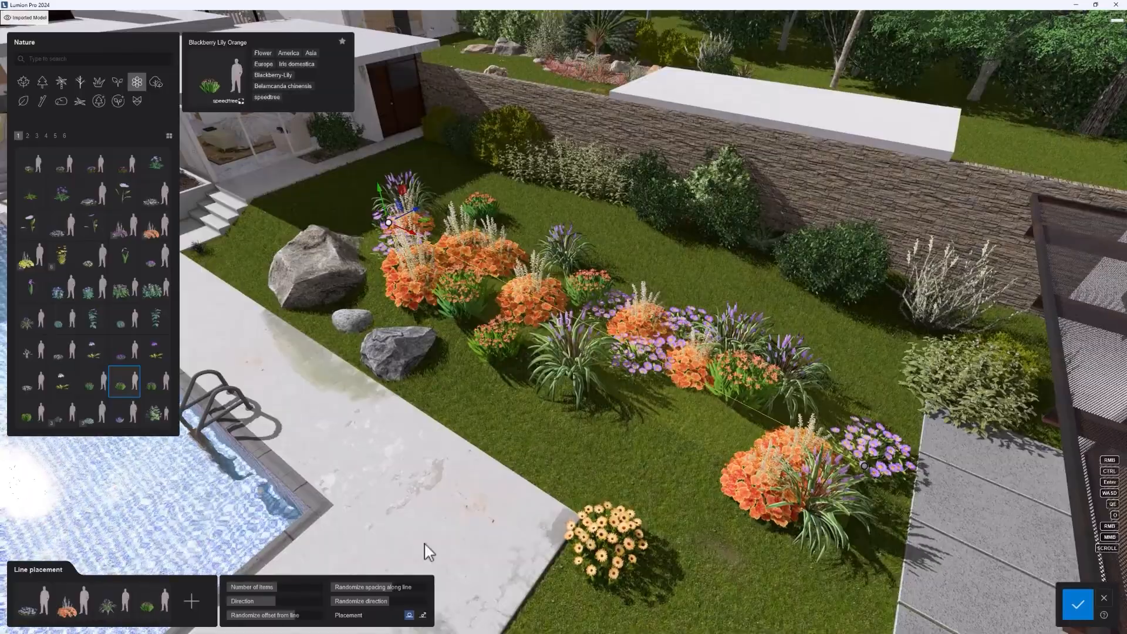
pyautogui.moveTo(270, 590); pyautogui.dragTo(240, 617)
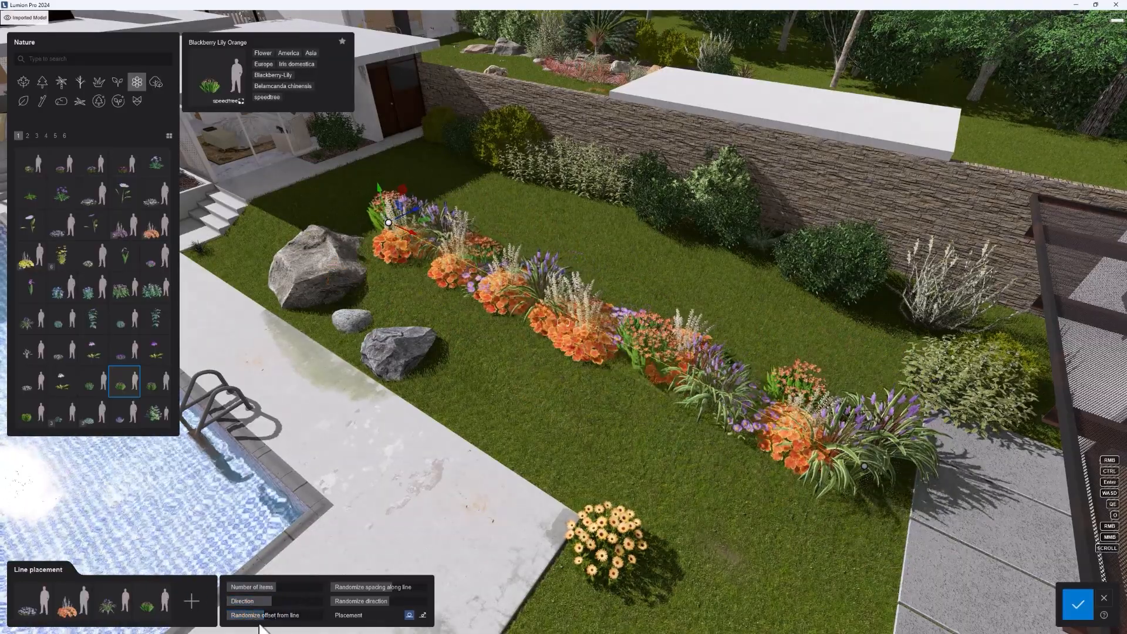
pyautogui.moveTo(285, 616); pyautogui.dragTo(254, 618)
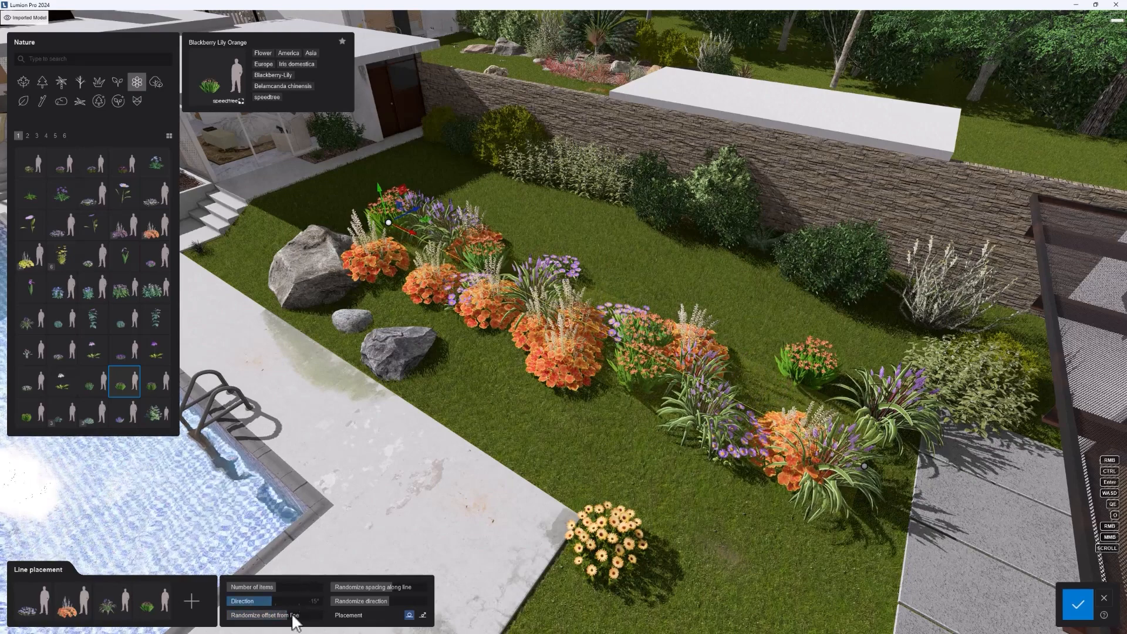
pyautogui.moveTo(294, 622); pyautogui.dragTo(224, 591)
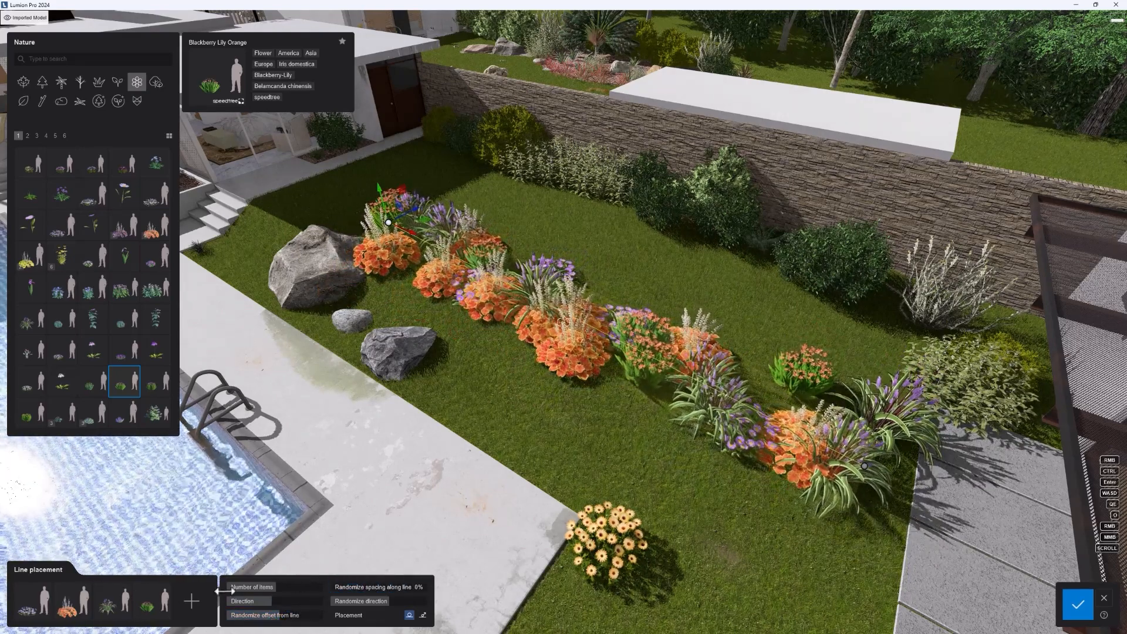
pyautogui.moveTo(351, 589); pyautogui.dragTo(385, 544)
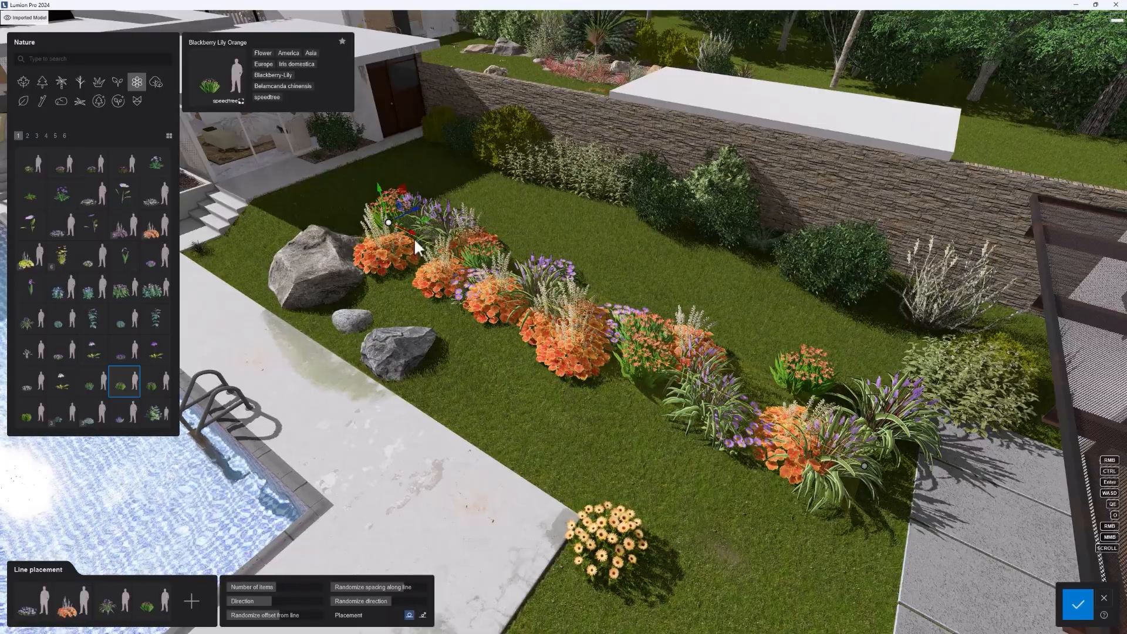
# Step: Reshape the planting line with its far end nearer the house and extra points by the deck corner and rocks, and discard the placement
pyautogui.moveTo(391, 213); pyautogui.dragTo(424, 169)
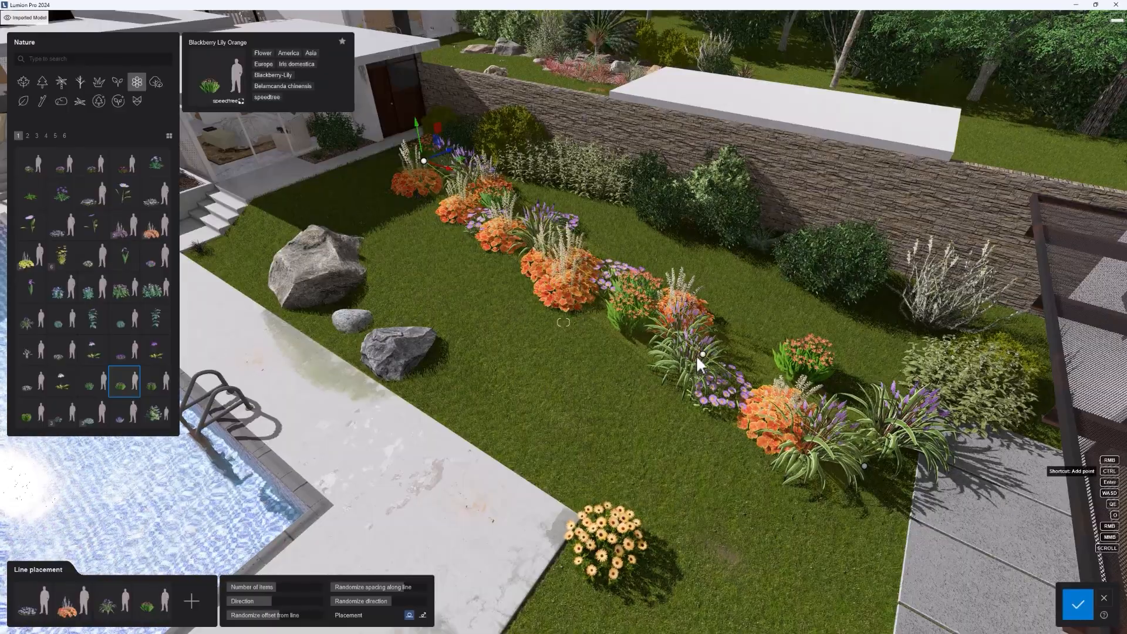
pyautogui.keyDown('ctrl'); pyautogui.click(589, 485); pyautogui.keyUp('ctrl')
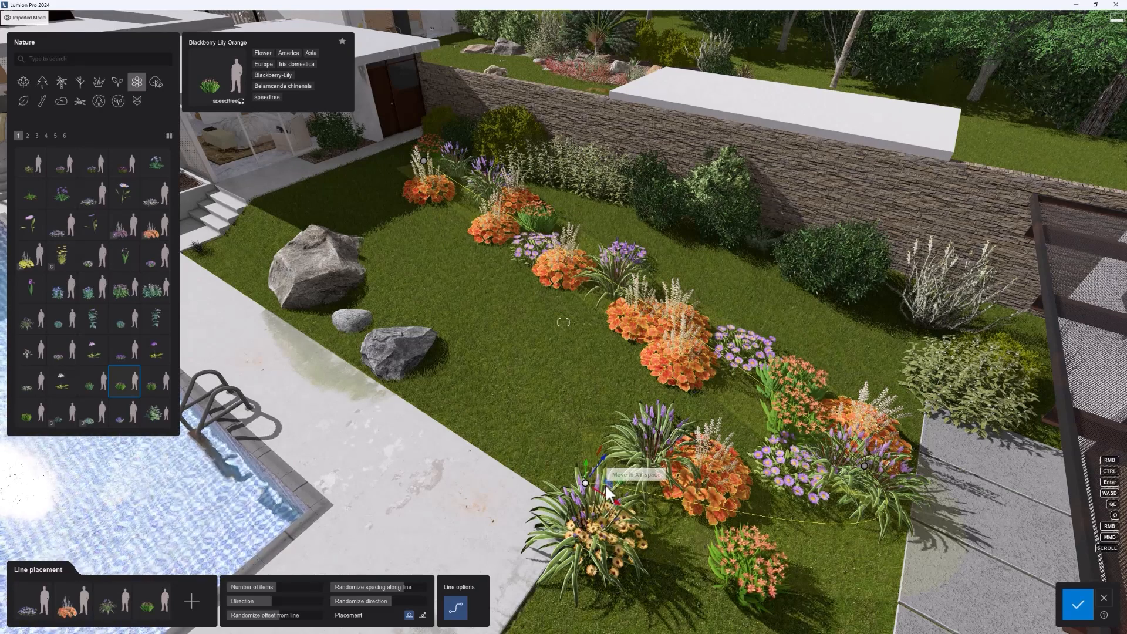
pyautogui.moveTo(611, 494)
pyautogui.mouseDown()
pyautogui.moveTo(574, 469)
pyautogui.moveTo(598, 485)
pyautogui.mouseUp()
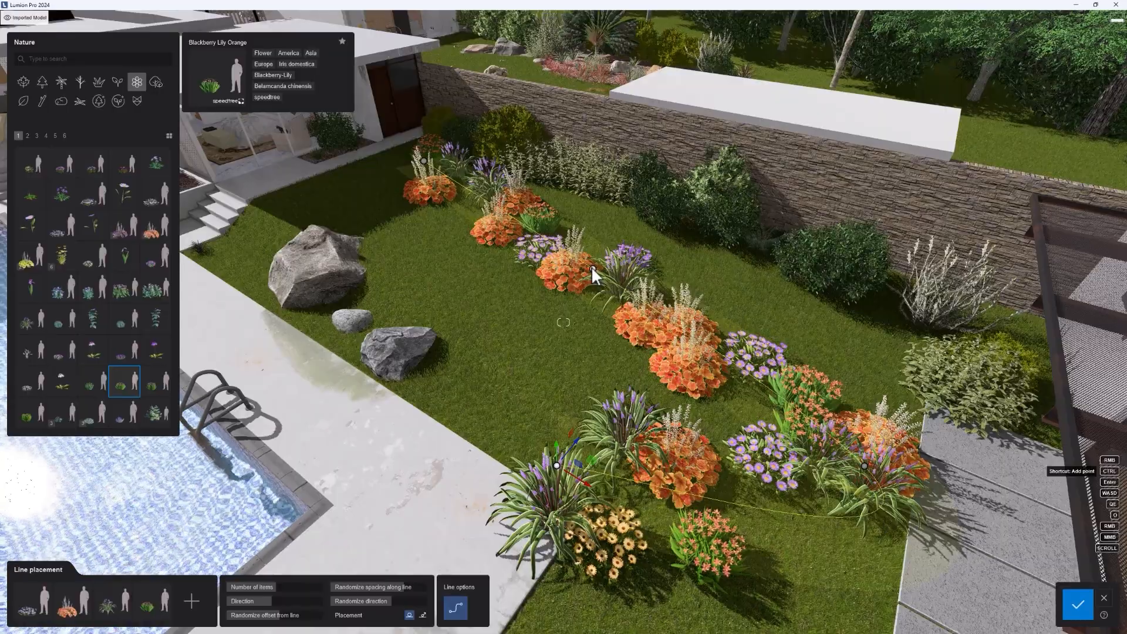
pyautogui.moveTo(599, 259); pyautogui.dragTo(514, 282)
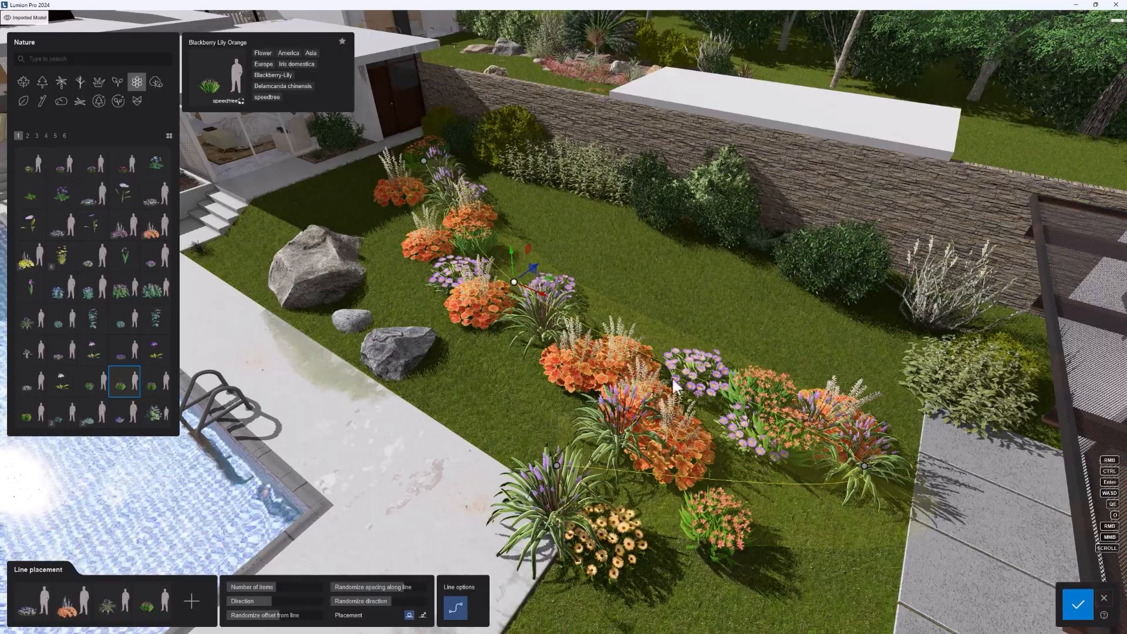
pyautogui.click(1104, 604)
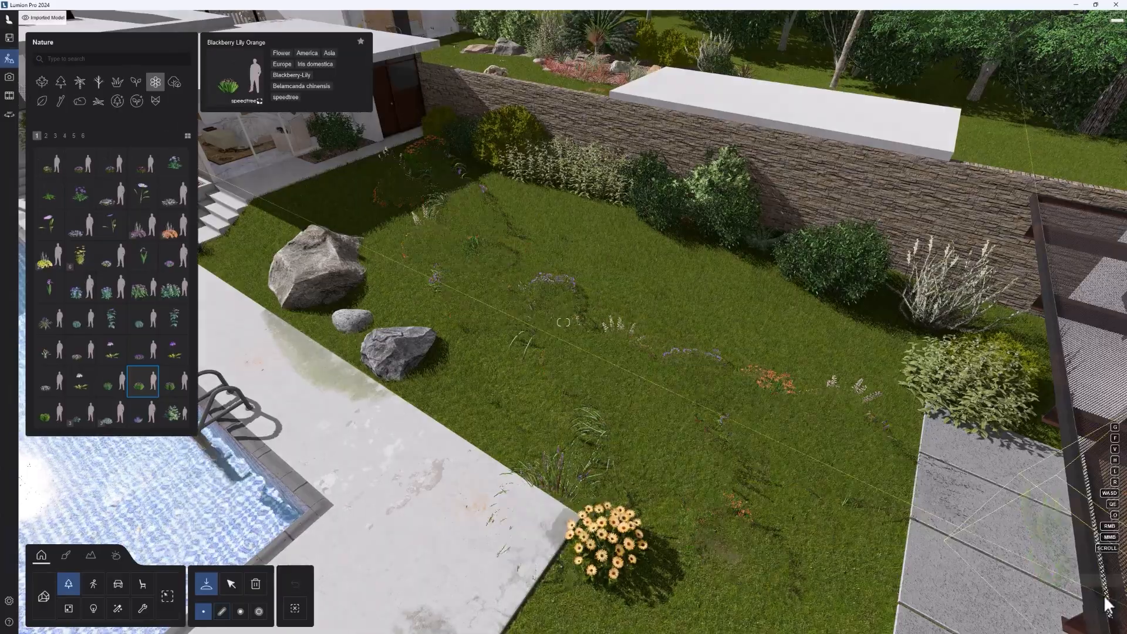
# Step: Try cluster placement of Blackberry Lily Orange on the lawn beside the pool deck corner and cancel it
pyautogui.click(240, 612)
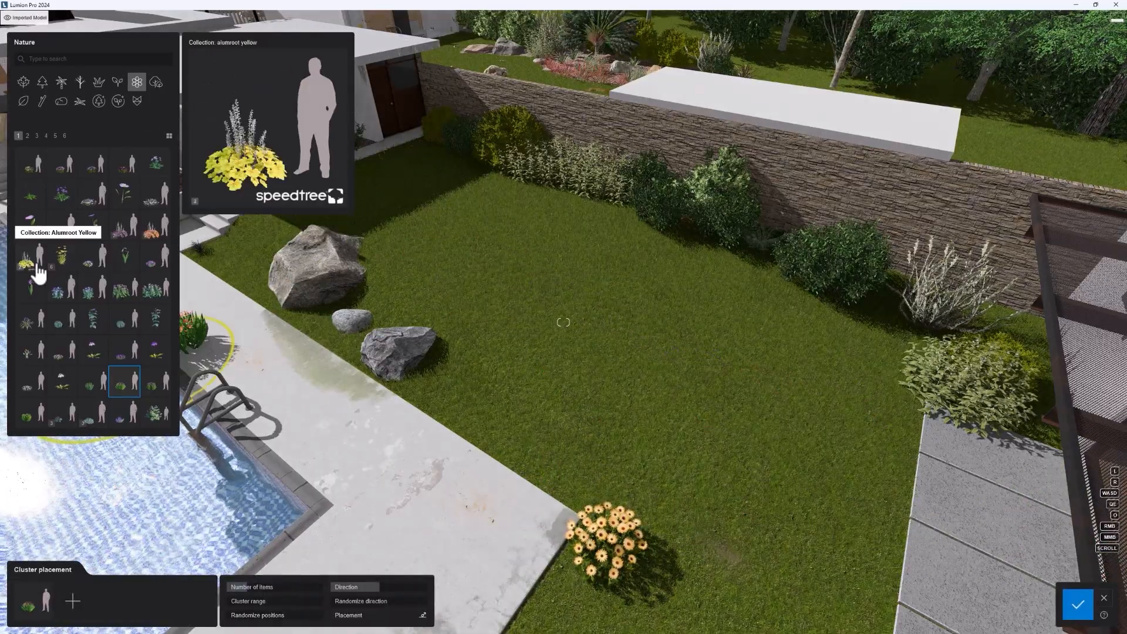
pyautogui.click(39, 200)
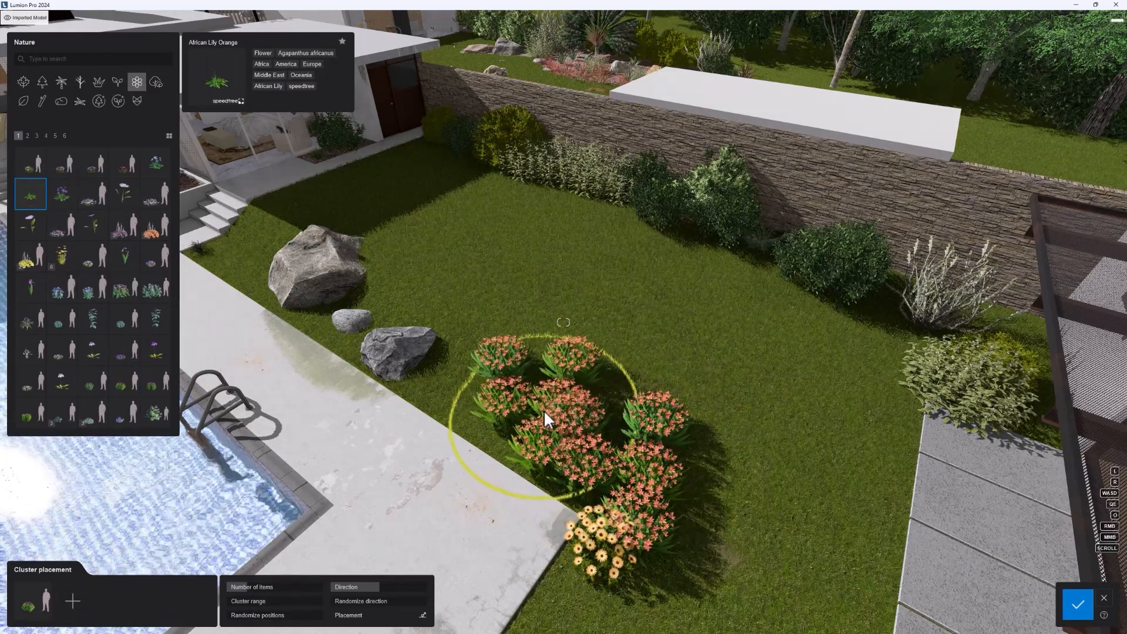
pyautogui.click(543, 409)
pyautogui.click(699, 459)
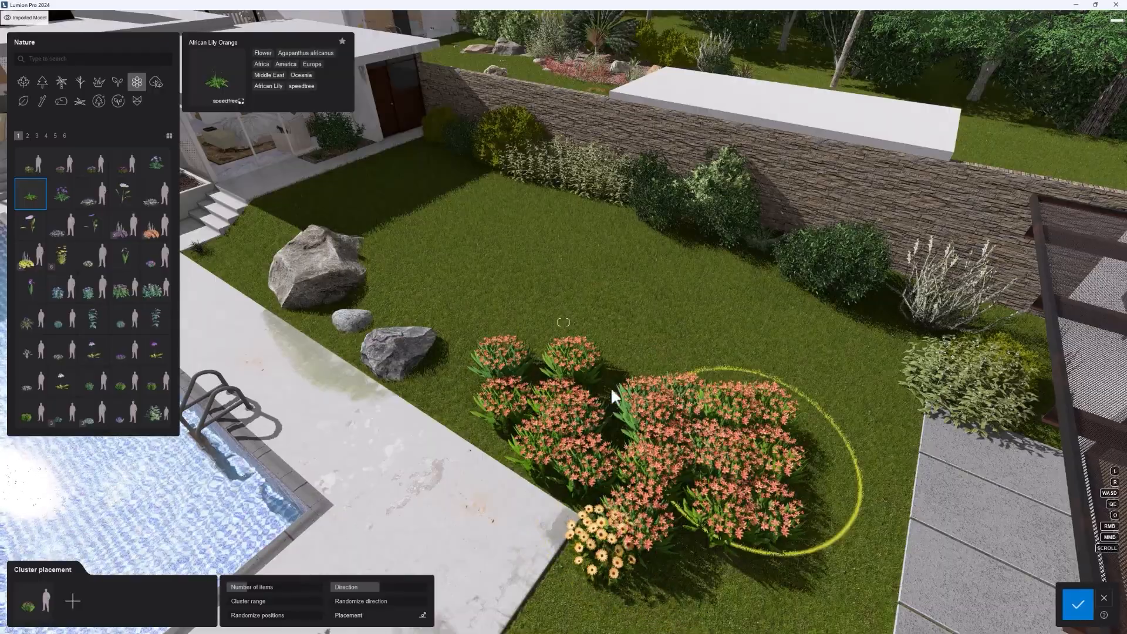
pyautogui.click(1103, 599)
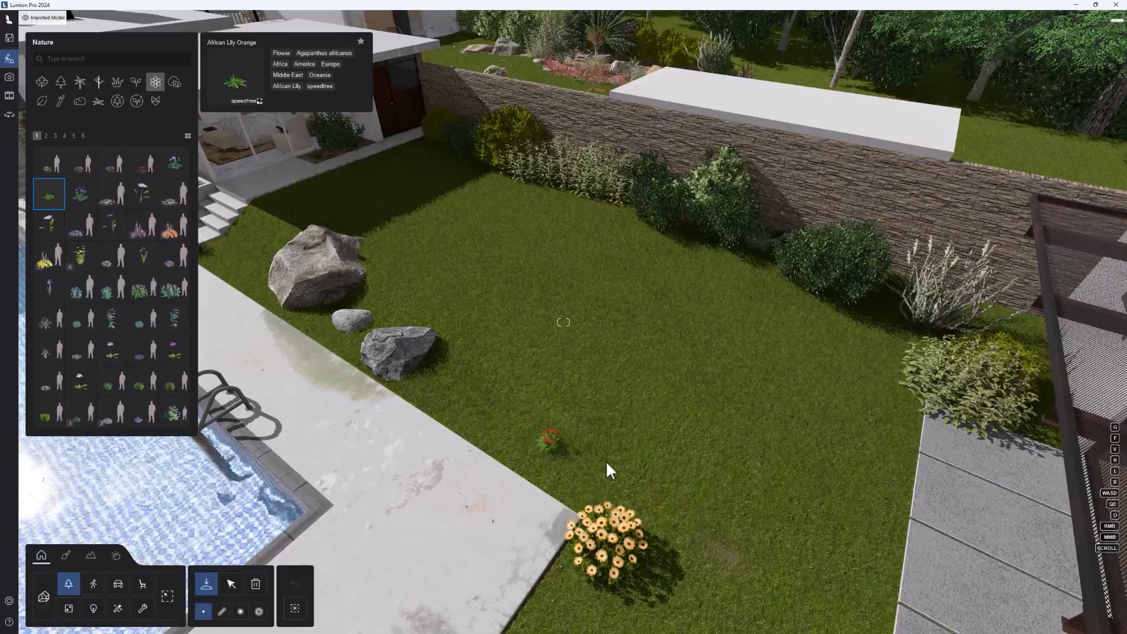
# Step: Place African Lily Orange plants singly on the lawn behind the orange daisy and delete them
pyautogui.click(622, 464)
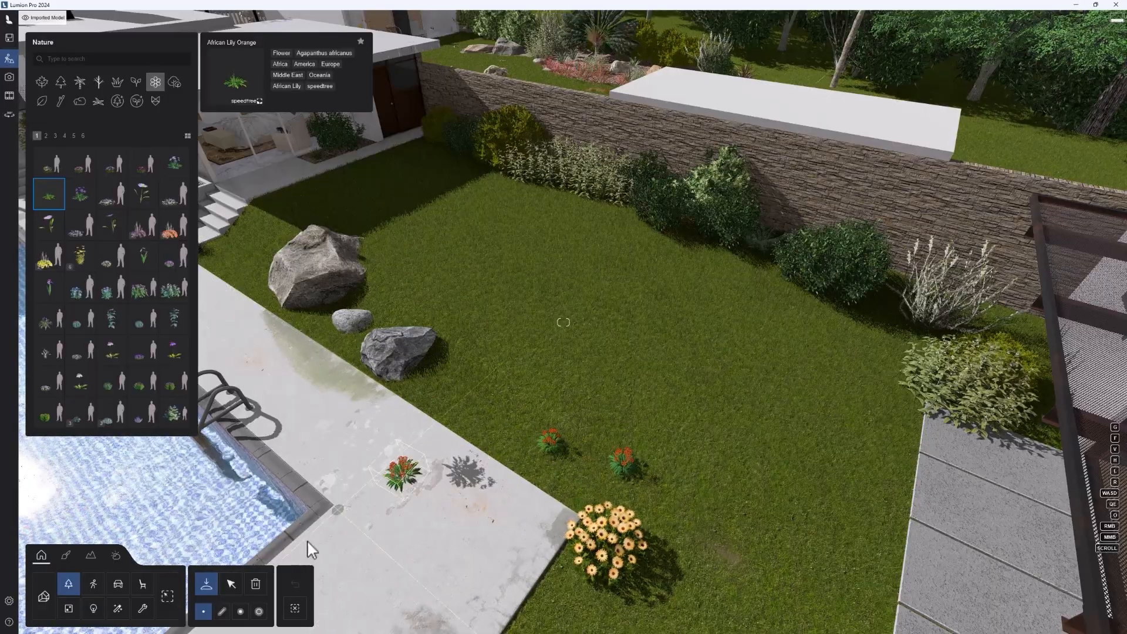
pyautogui.click(231, 585)
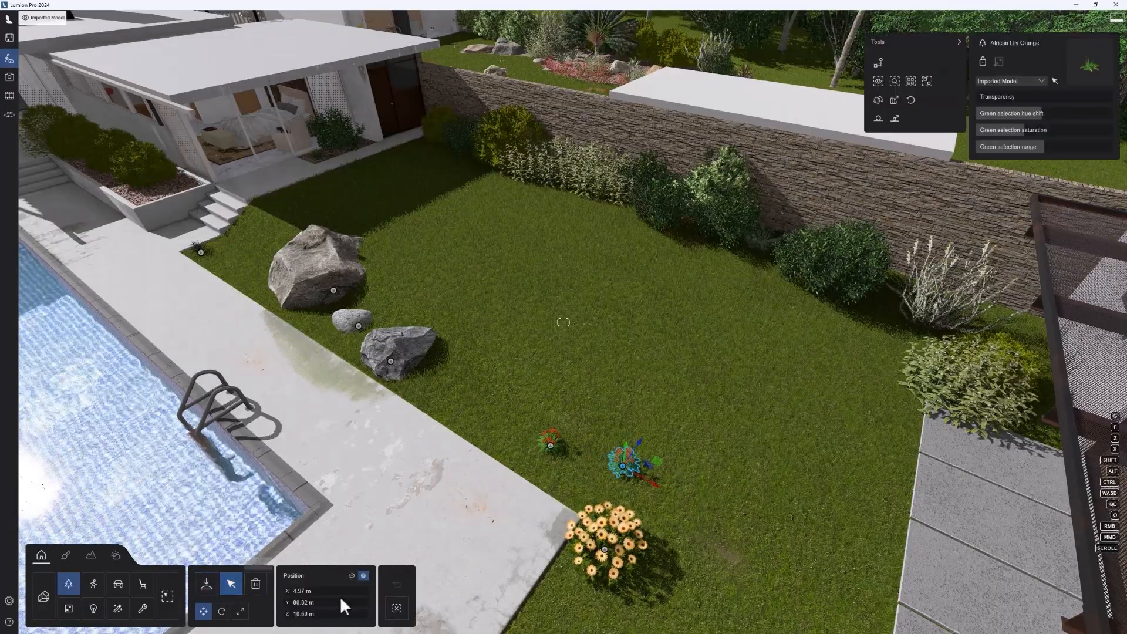
pyautogui.click(256, 585)
pyautogui.click(625, 467)
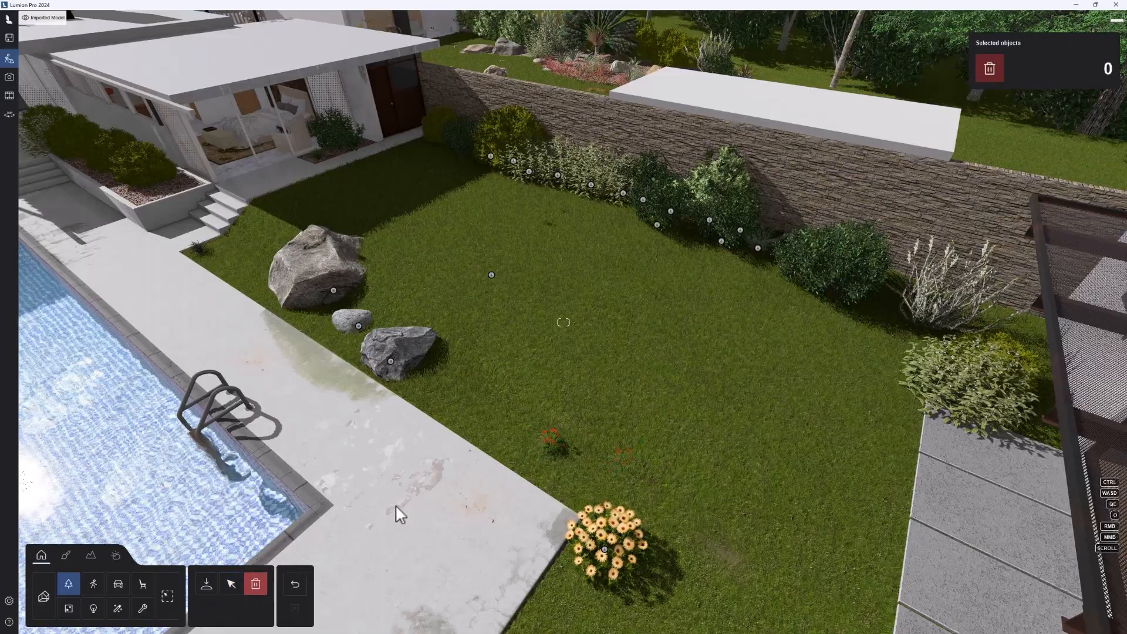
# Step: Try a cluster placement on the lawn behind the orange daisy with Big Blue Lilyturf picked in the library, and discard it
pyautogui.click(206, 585)
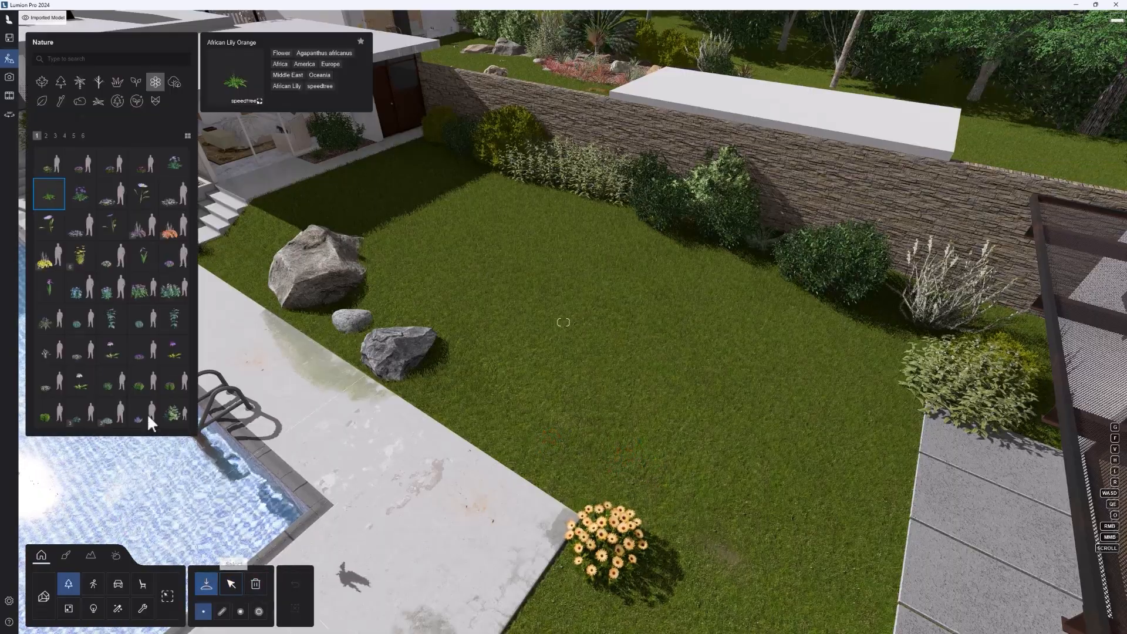
pyautogui.click(54, 324)
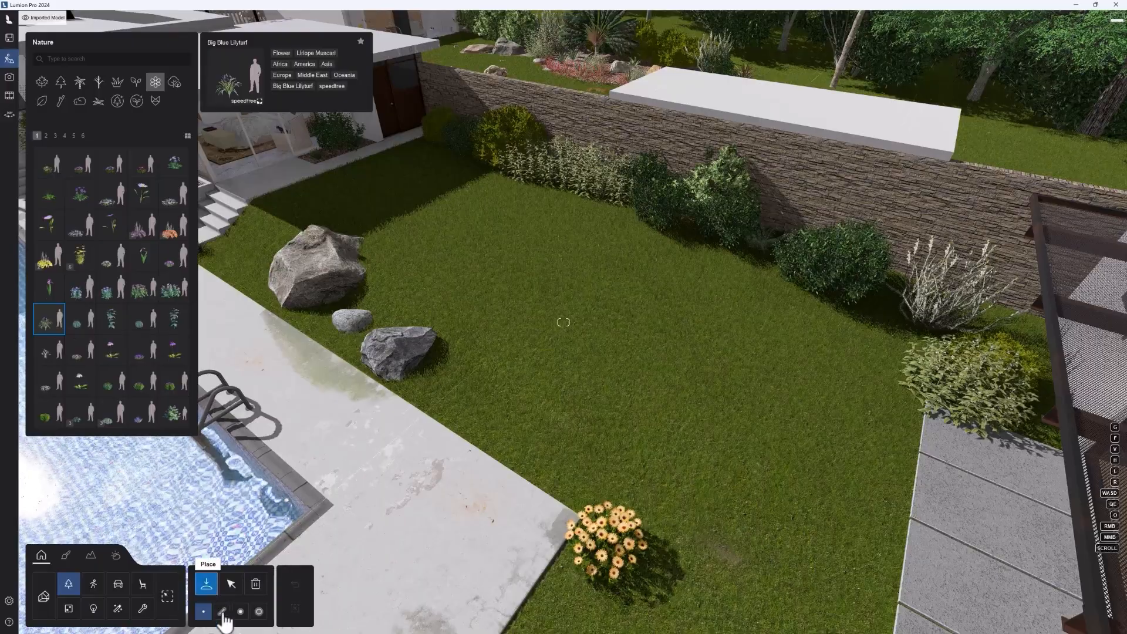
pyautogui.click(259, 611)
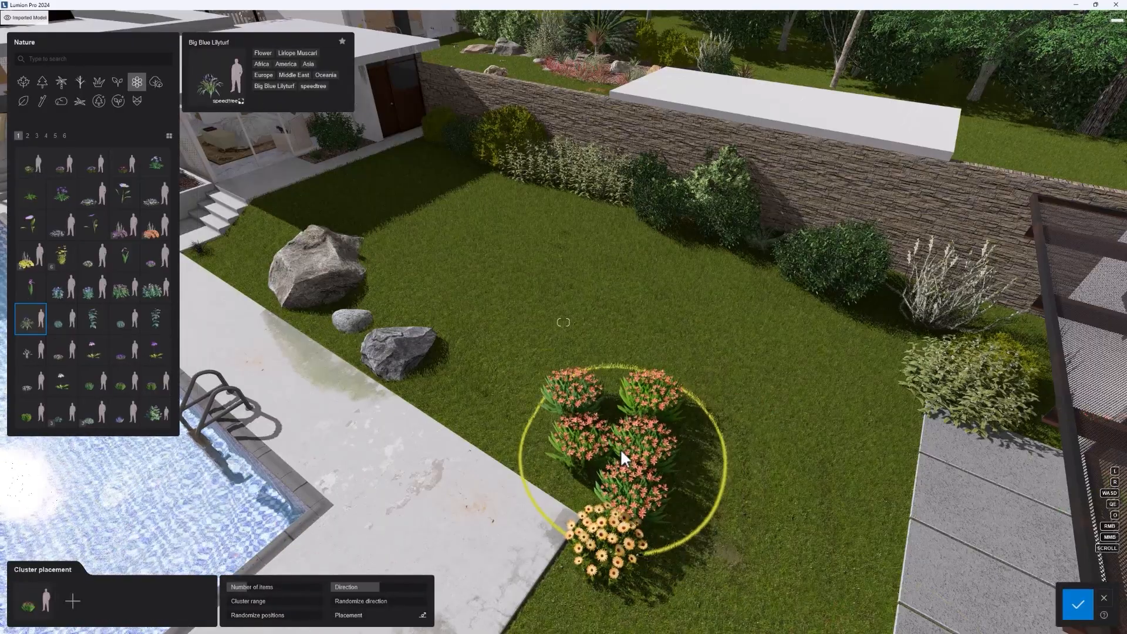
pyautogui.click(620, 448)
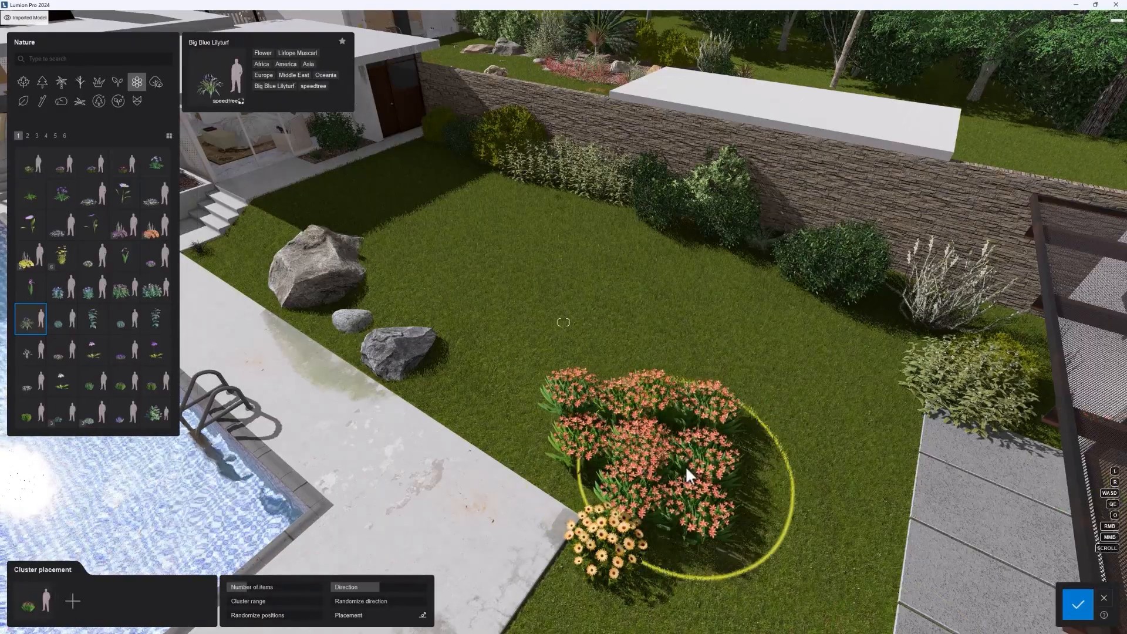
pyautogui.click(1080, 606)
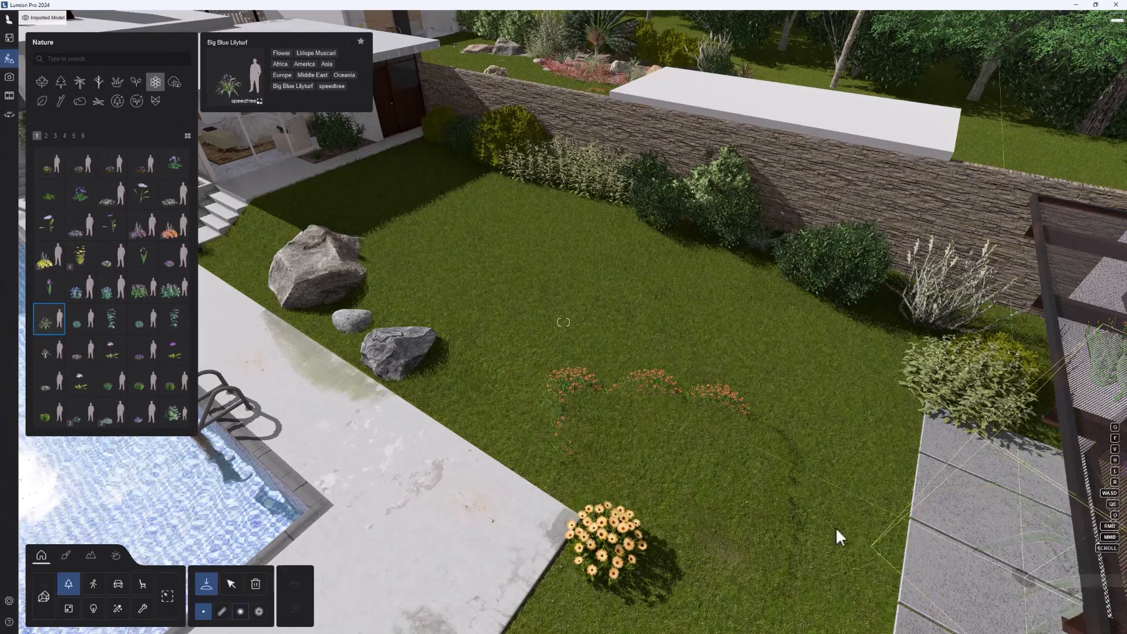
# Step: Use paint placement with African Lily Orange as its item to paint a winding flower bed across the lawn, and discard it
pyautogui.click(259, 612)
pyautogui.click(124, 387)
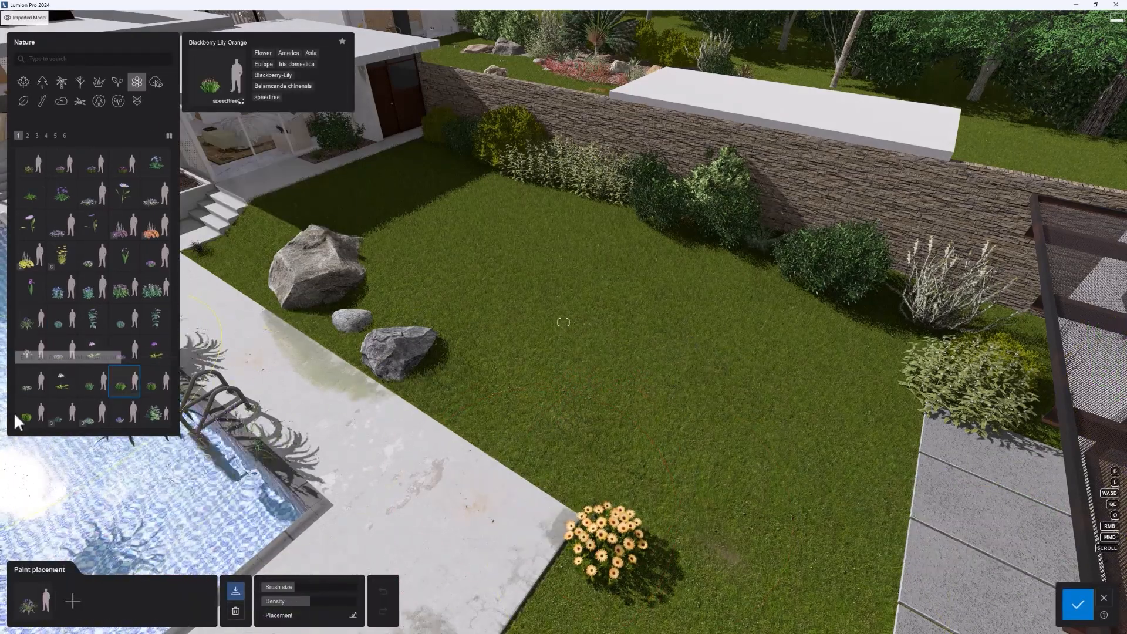
pyautogui.click(23, 415)
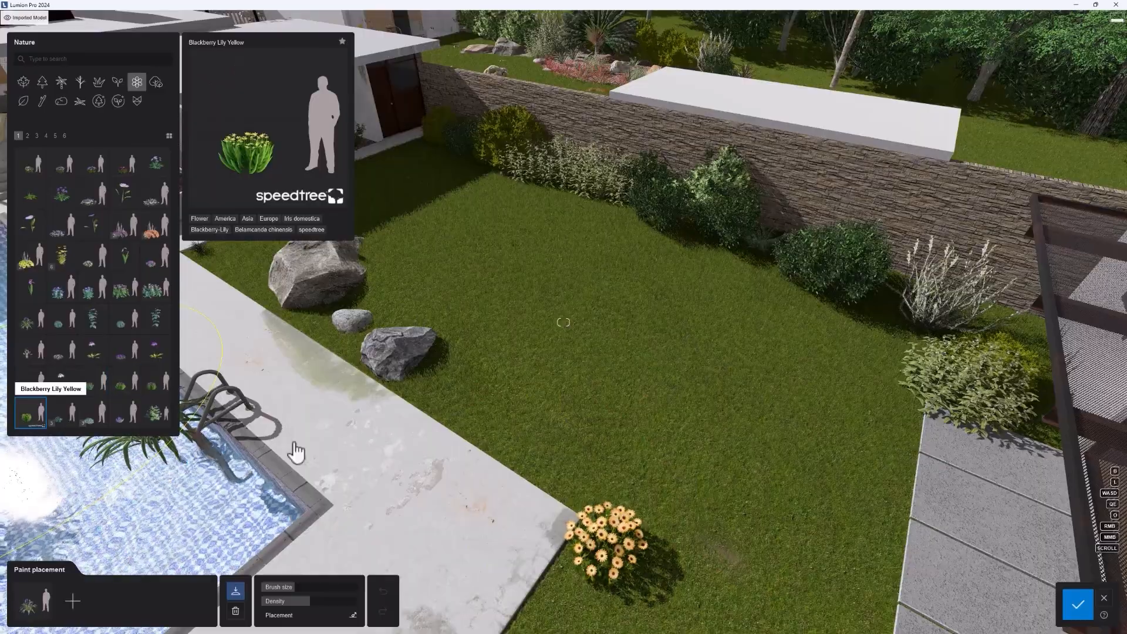
pyautogui.click(29, 194)
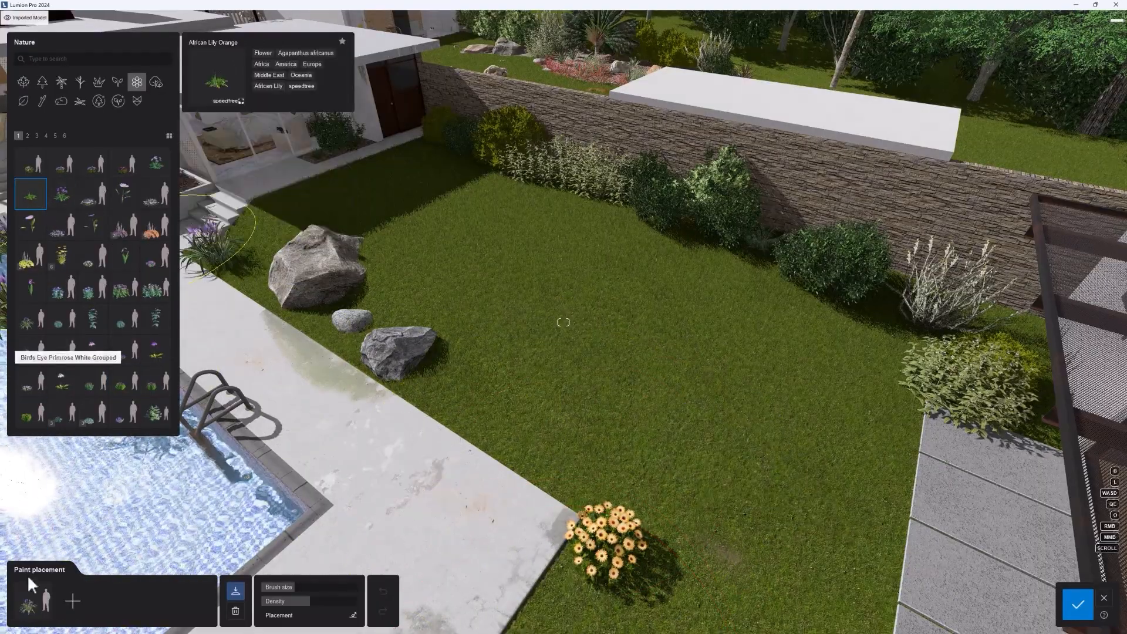
pyautogui.click(34, 605)
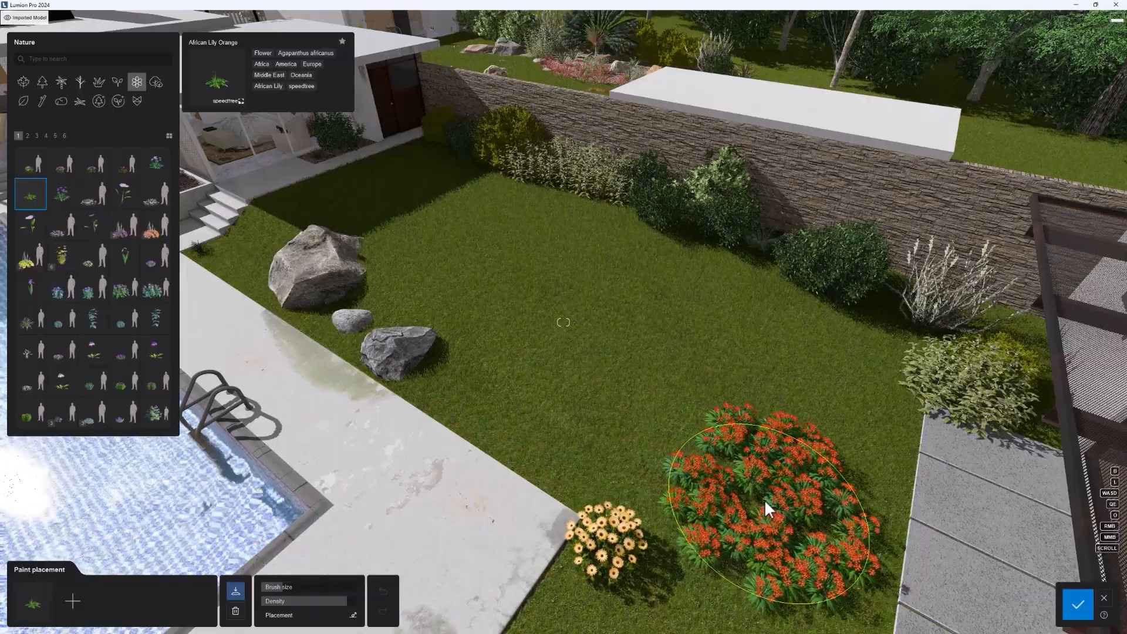
pyautogui.moveTo(764, 499)
pyautogui.mouseDown()
pyautogui.moveTo(684, 455)
pyautogui.moveTo(669, 373)
pyautogui.mouseUp()
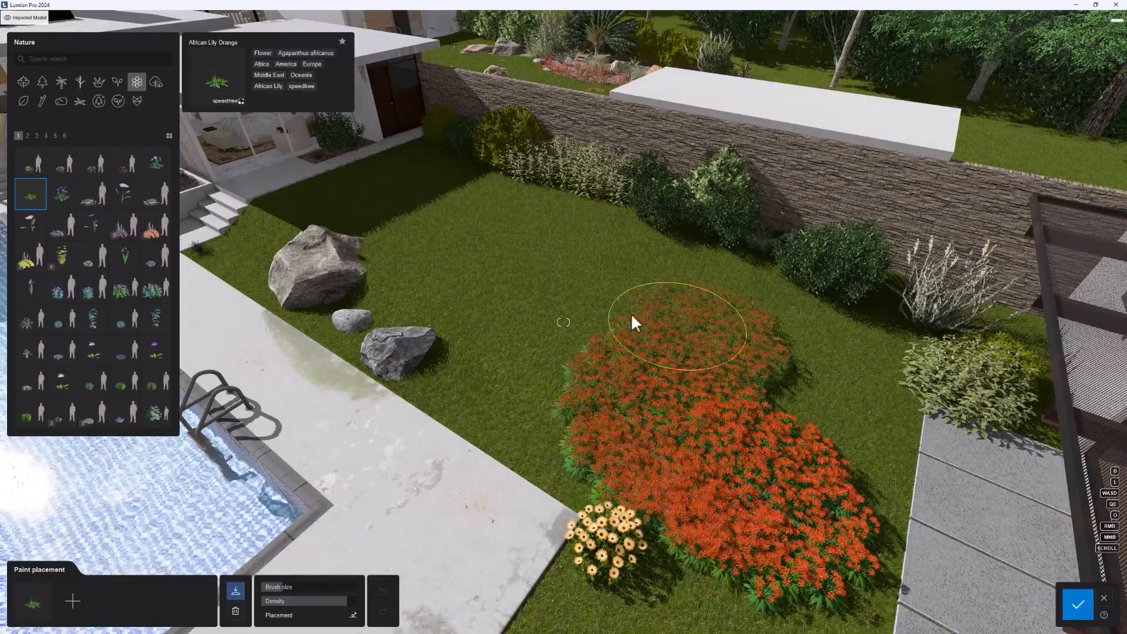
pyautogui.moveTo(632, 312)
pyautogui.mouseDown()
pyautogui.moveTo(609, 480)
pyautogui.moveTo(634, 287)
pyautogui.moveTo(704, 490)
pyautogui.moveTo(648, 442)
pyautogui.mouseUp()
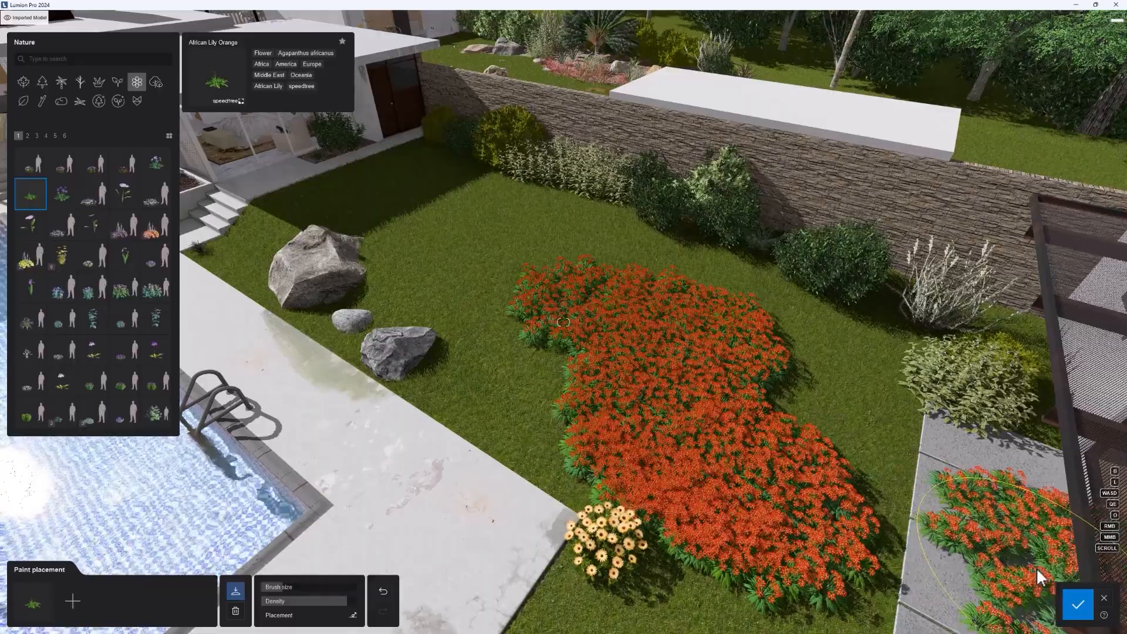
pyautogui.click(1104, 597)
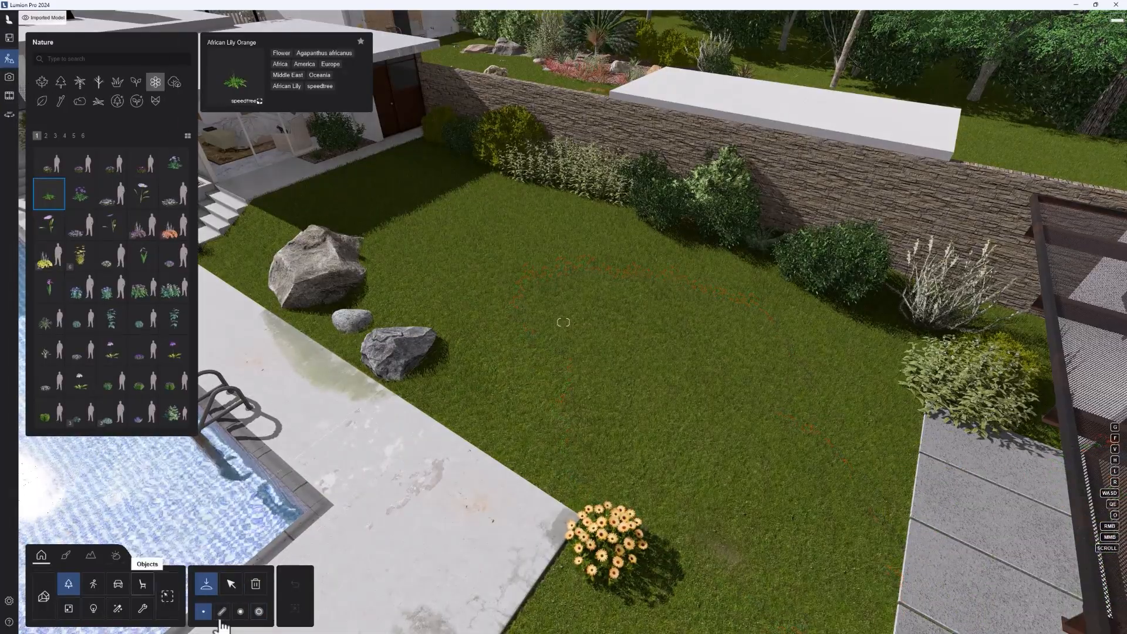
# Step: Set up a mixed cluster placement by adding Balsam Pink and Alumroot Yellow 01 to its items
pyautogui.click(240, 611)
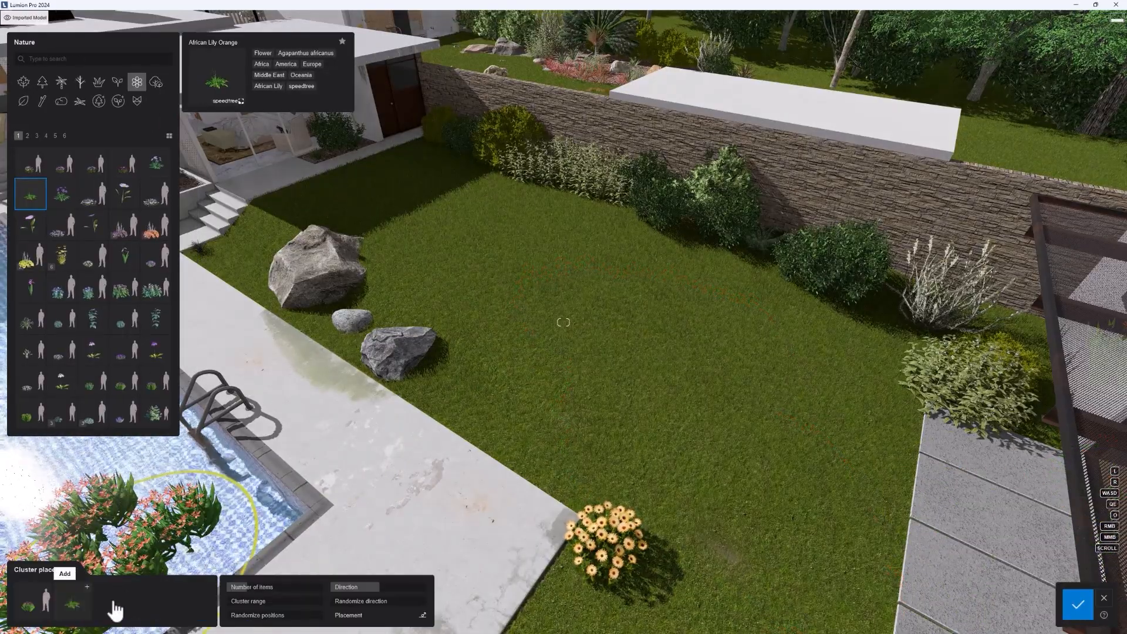
pyautogui.click(1104, 598)
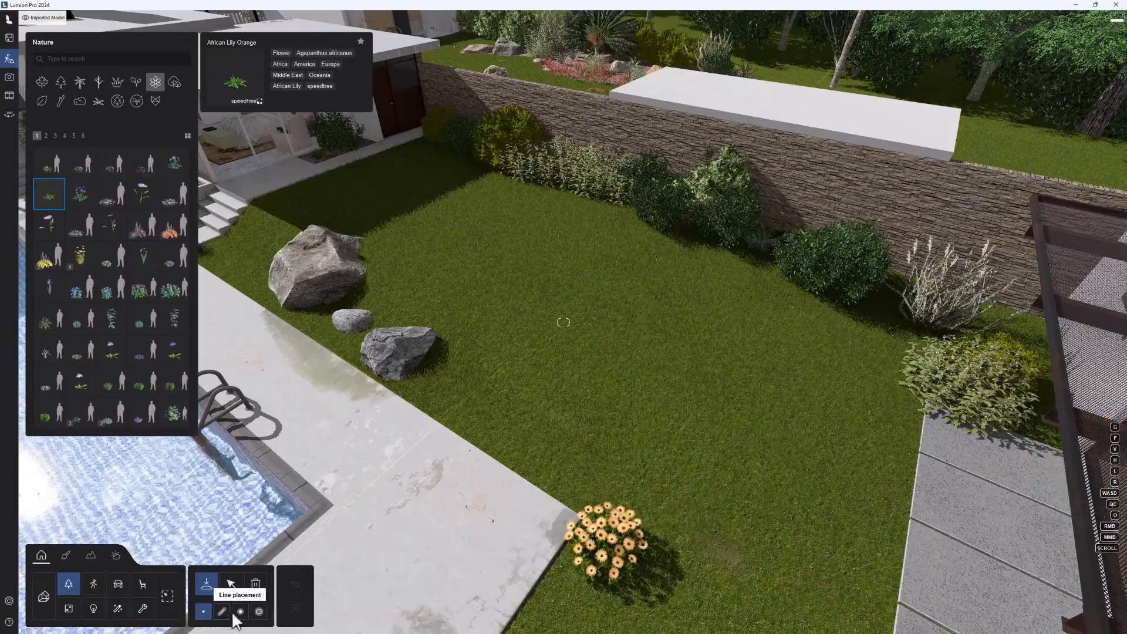
pyautogui.click(242, 612)
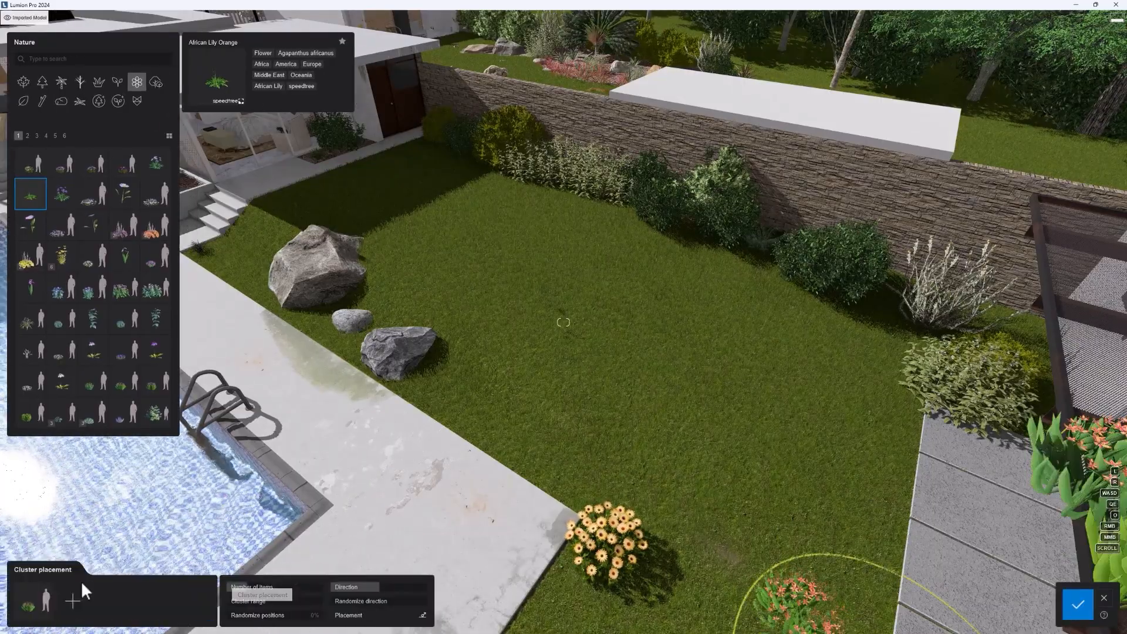
pyautogui.click(122, 287)
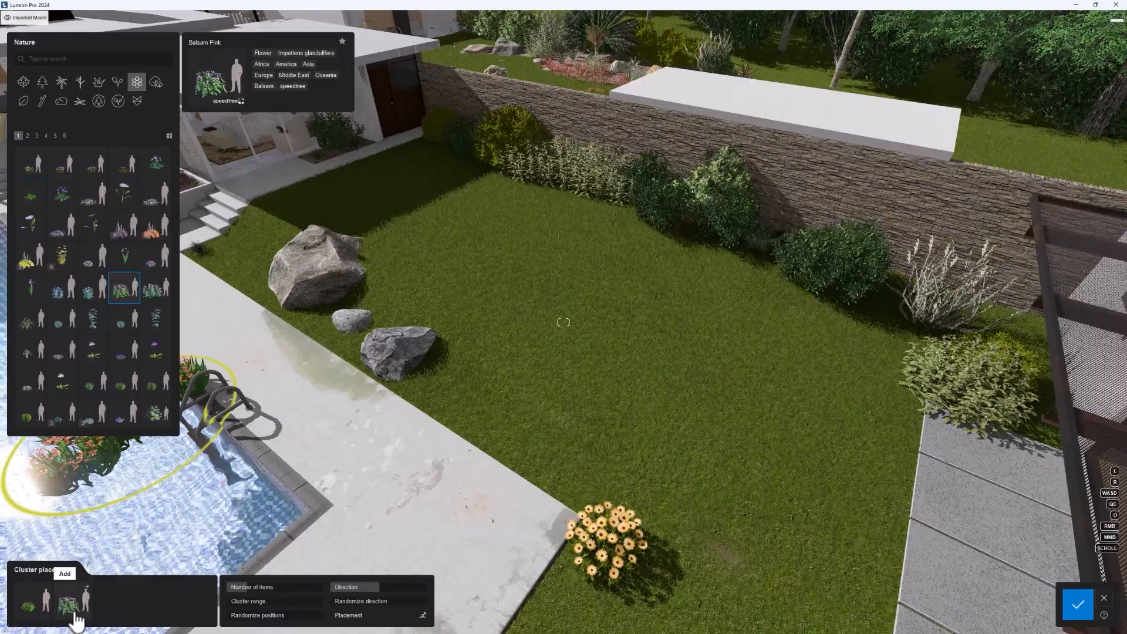
pyautogui.click(61, 258)
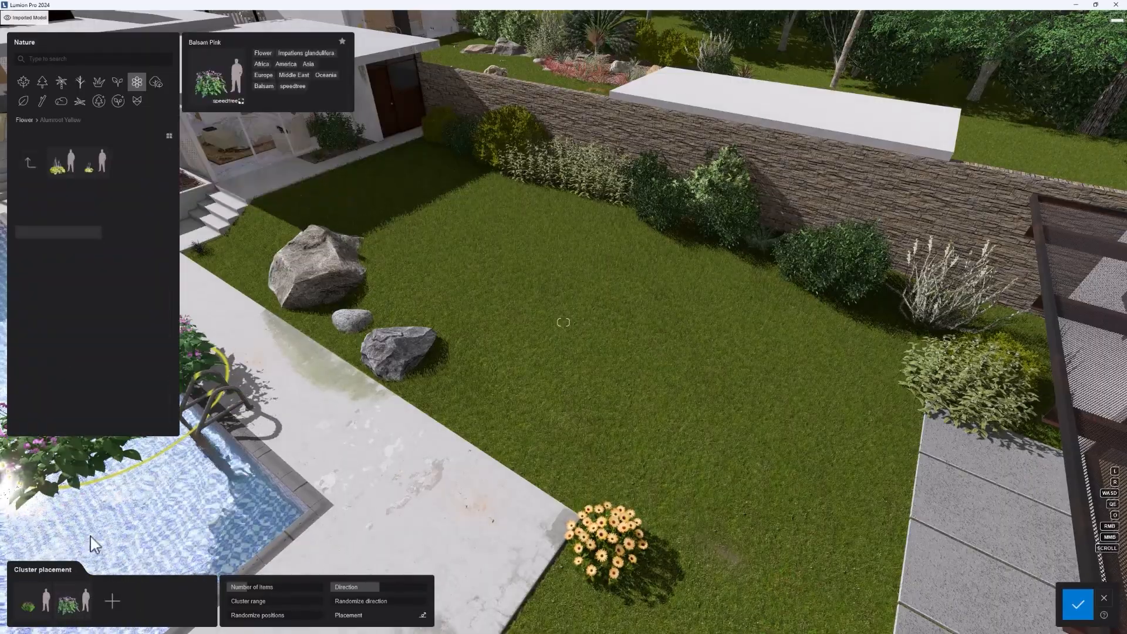
pyautogui.click(112, 600)
pyautogui.click(61, 163)
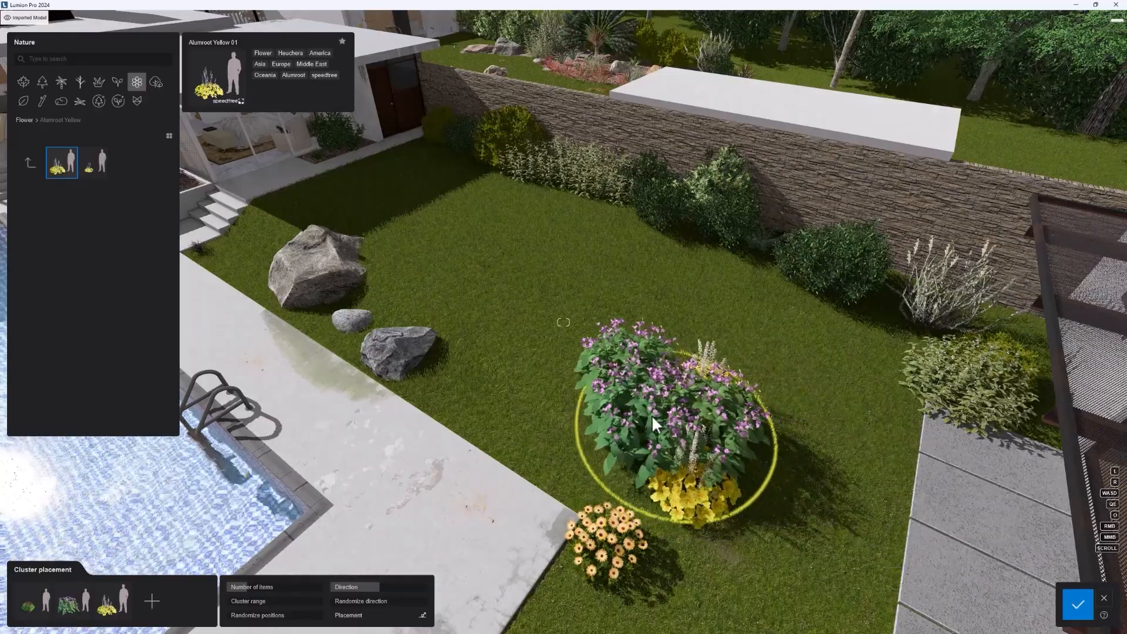
# Step: Place three mixed flower clusters on the lawn between the rocks and the orange daisy, and discard the placement
pyautogui.click(636, 349)
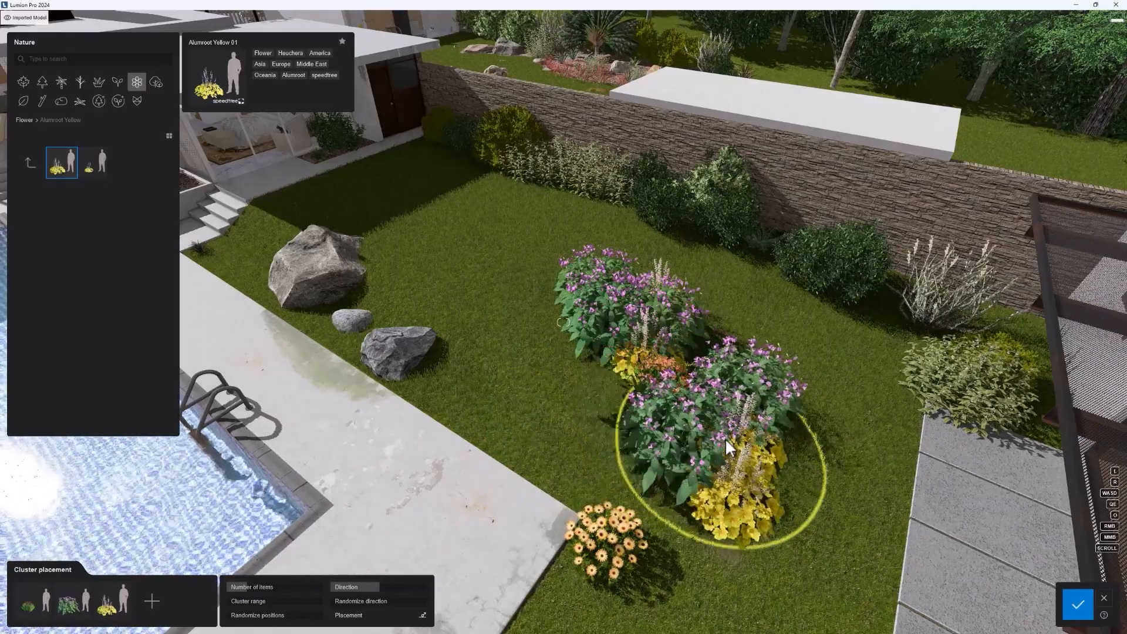
pyautogui.click(740, 460)
pyautogui.click(571, 387)
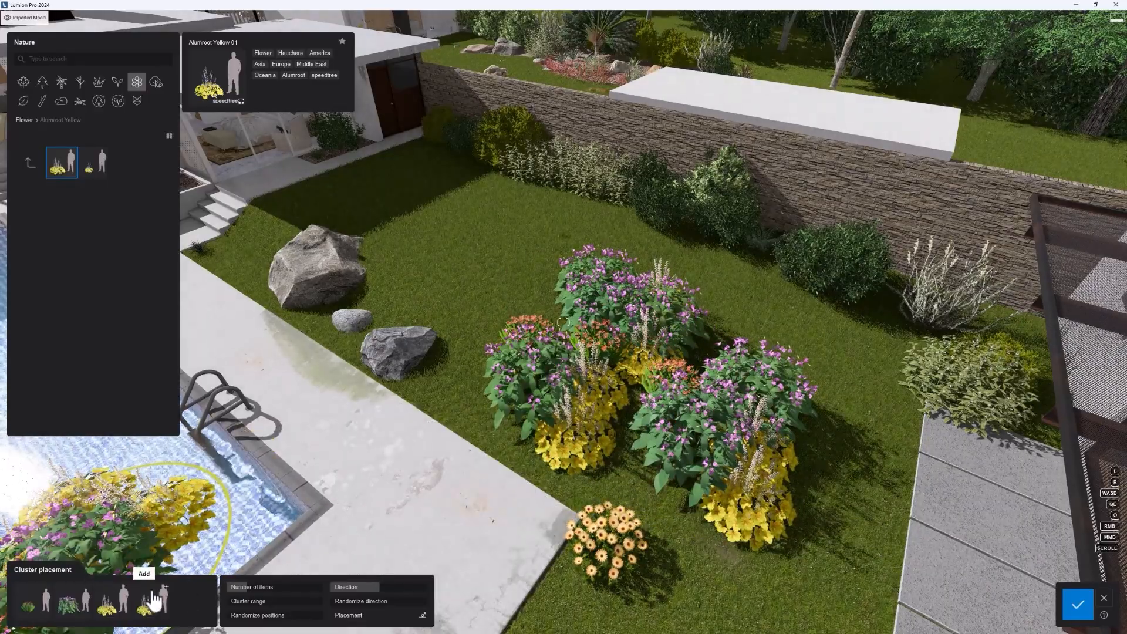
pyautogui.click(1103, 598)
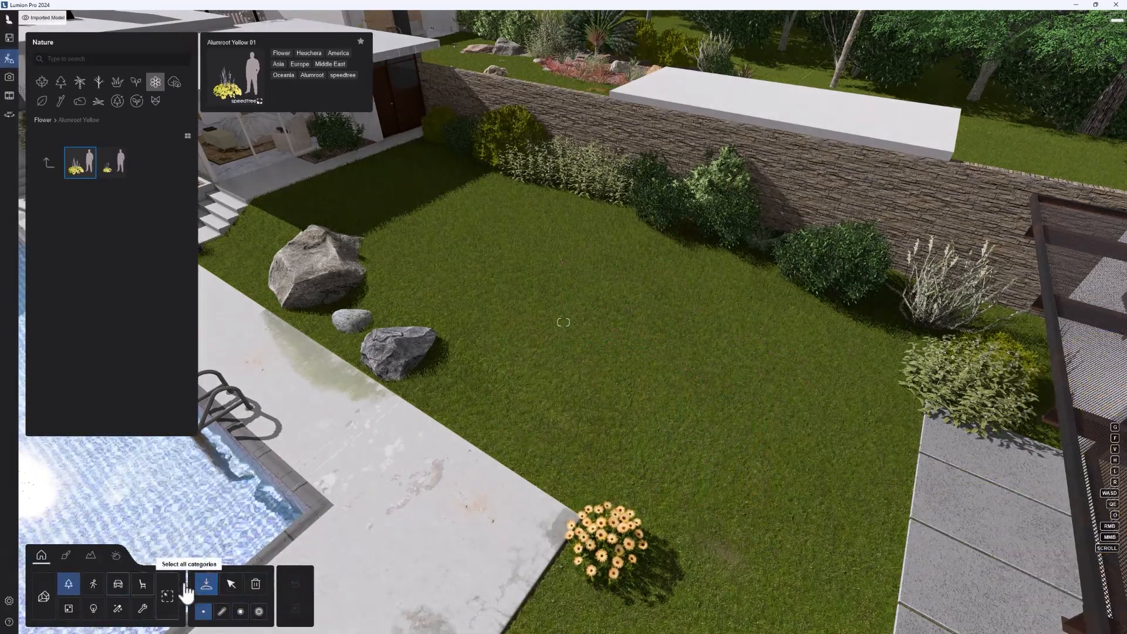
# Step: Look into the People and Animals library, and place two Car 019 models from the Transport library on the lawn
pyautogui.click(93, 583)
pyautogui.moveTo(121, 293)
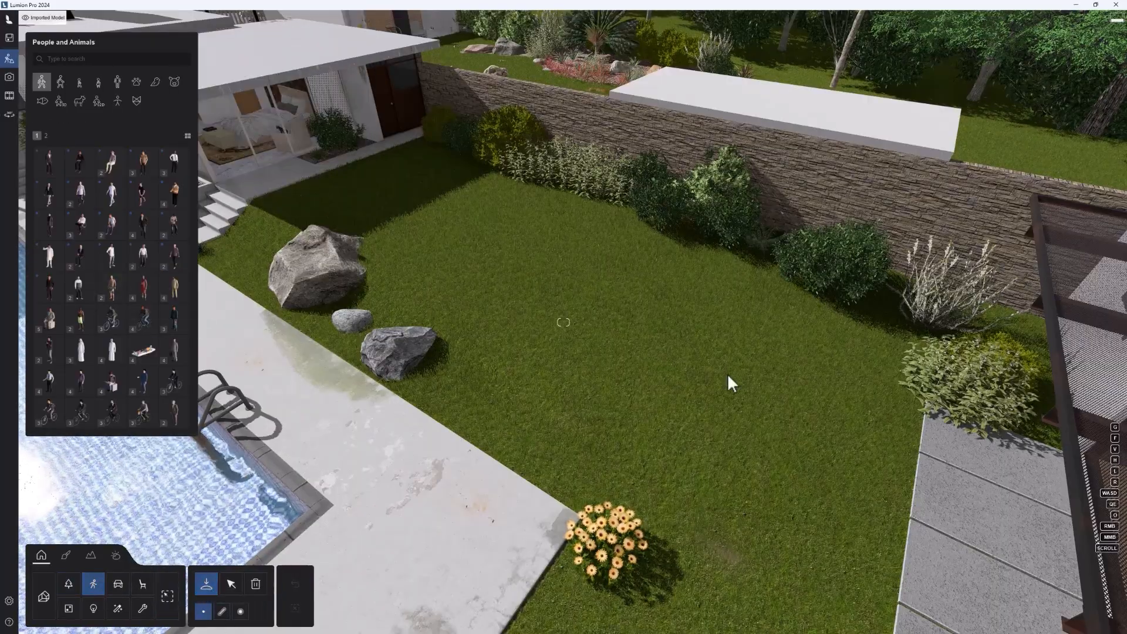
pyautogui.click(125, 591)
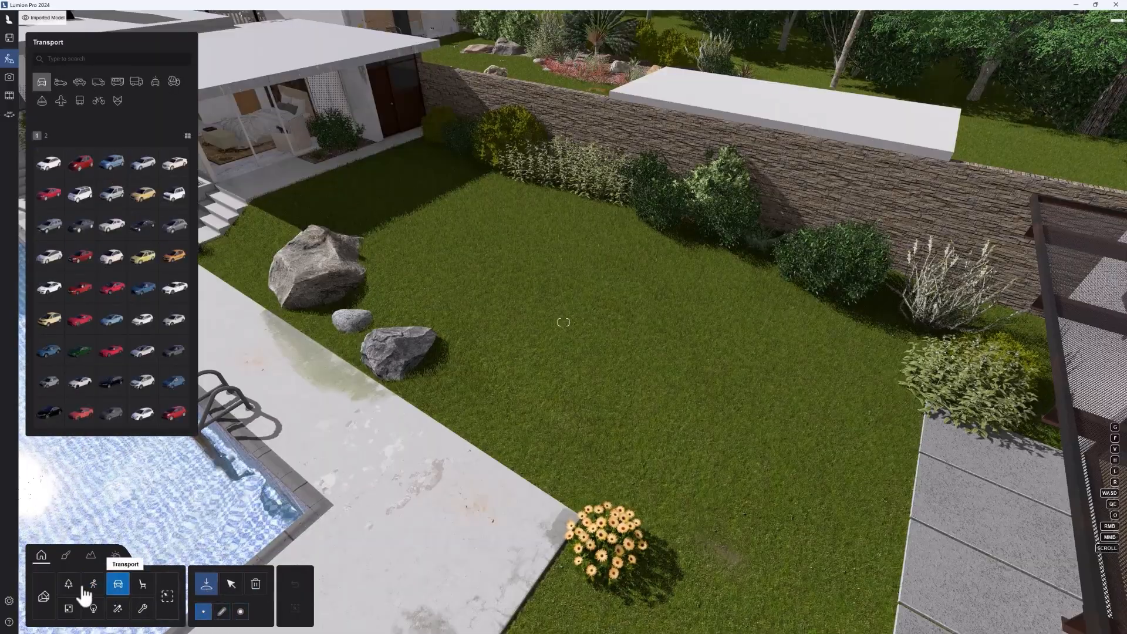
pyautogui.click(121, 262)
pyautogui.click(706, 389)
pyautogui.click(557, 333)
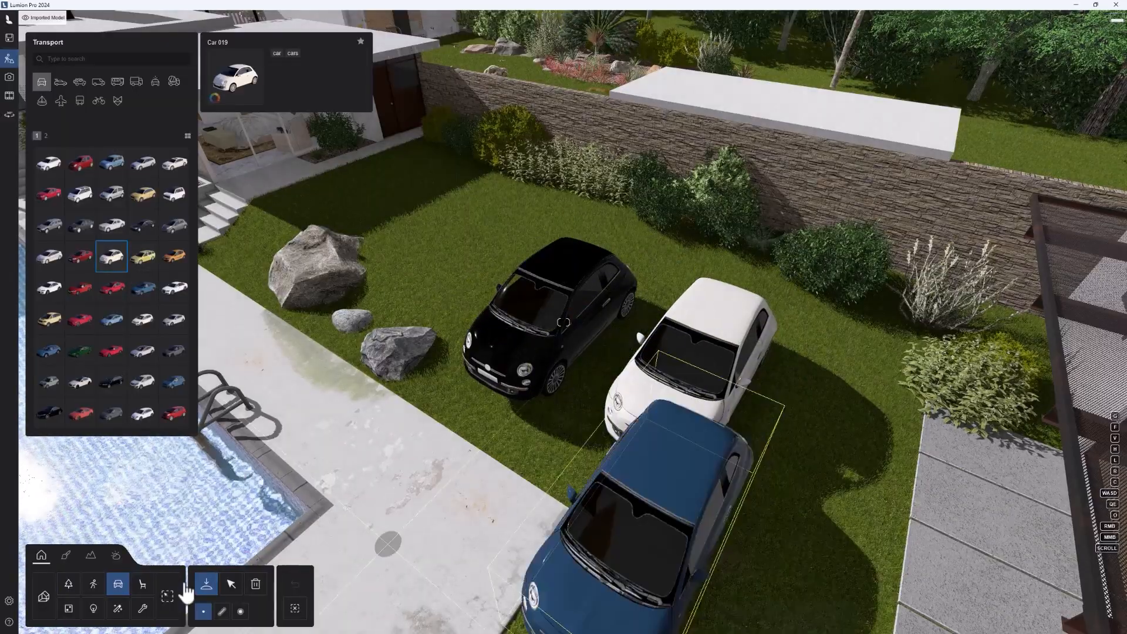
# Step: Delete both cars from the lawn and place a single new Car 019 behind the orange daisy
pyautogui.click(222, 612)
pyautogui.click(231, 583)
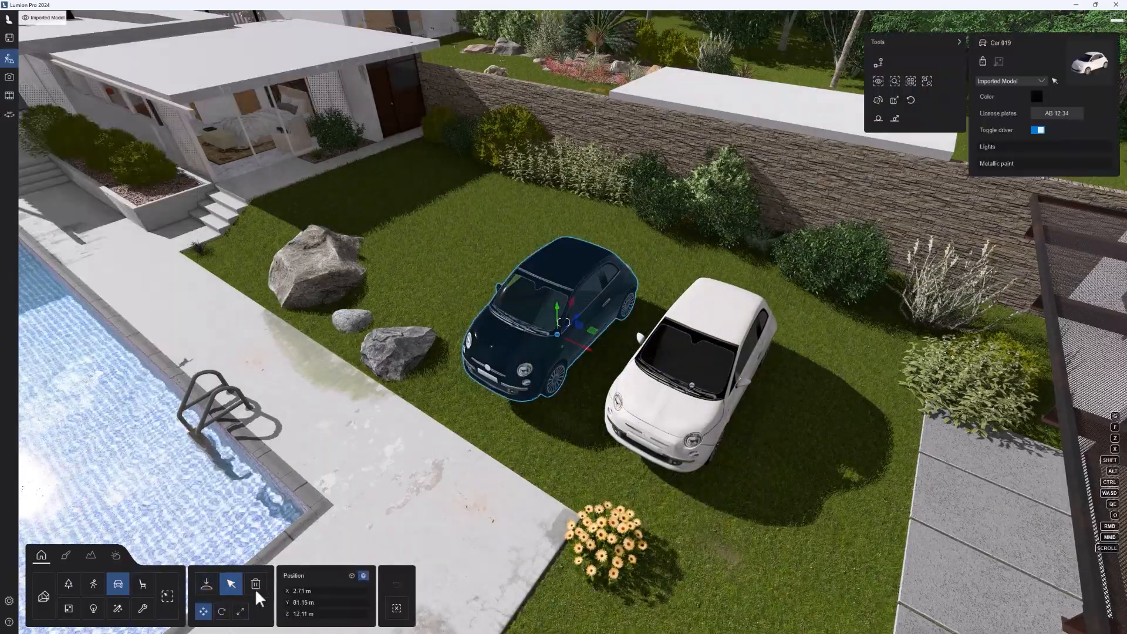
pyautogui.click(255, 583)
pyautogui.click(561, 332)
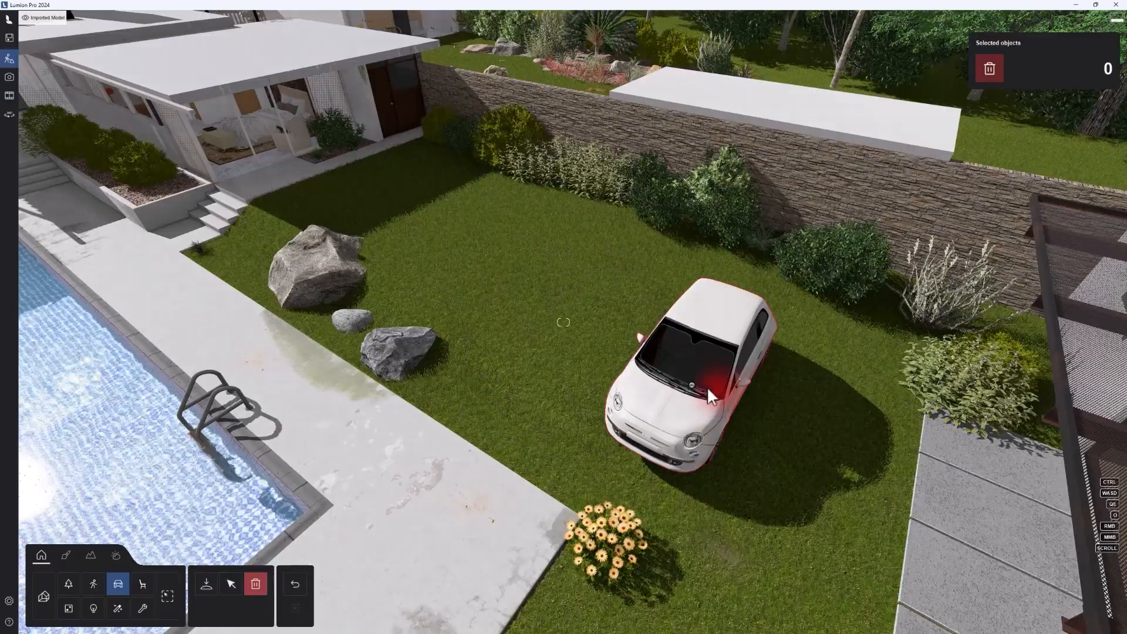
pyautogui.click(692, 394)
pyautogui.click(206, 584)
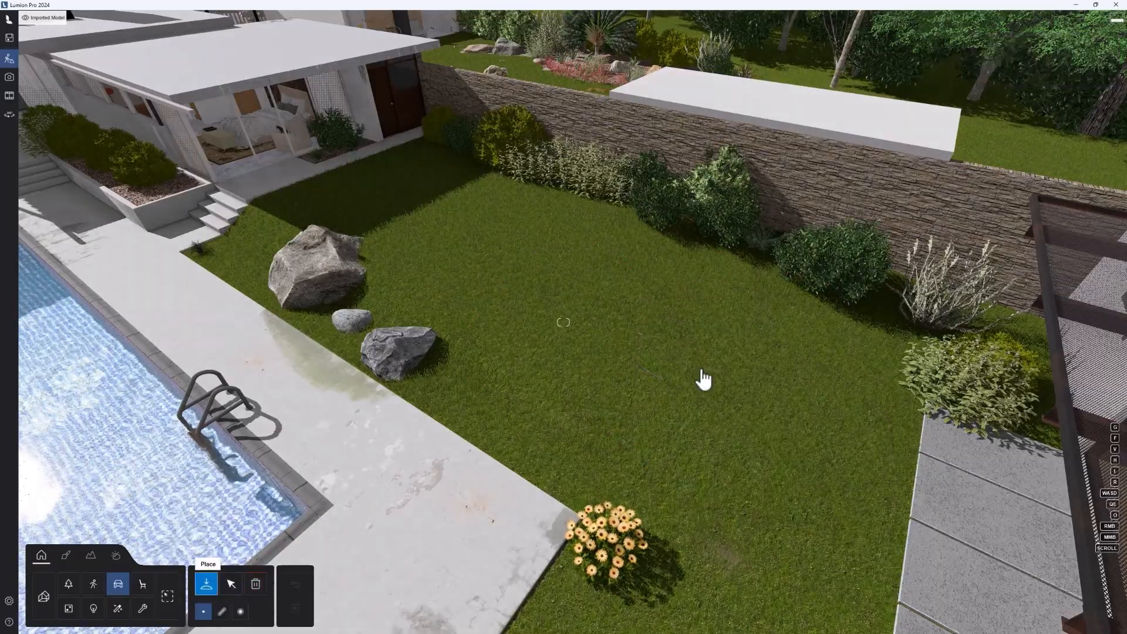
pyautogui.click(723, 403)
# Step: Place a Bamboo2 Cluster RT from the broadleaf collection beside the car and turn its foliage blue with the green selection settings
pyautogui.click(77, 588)
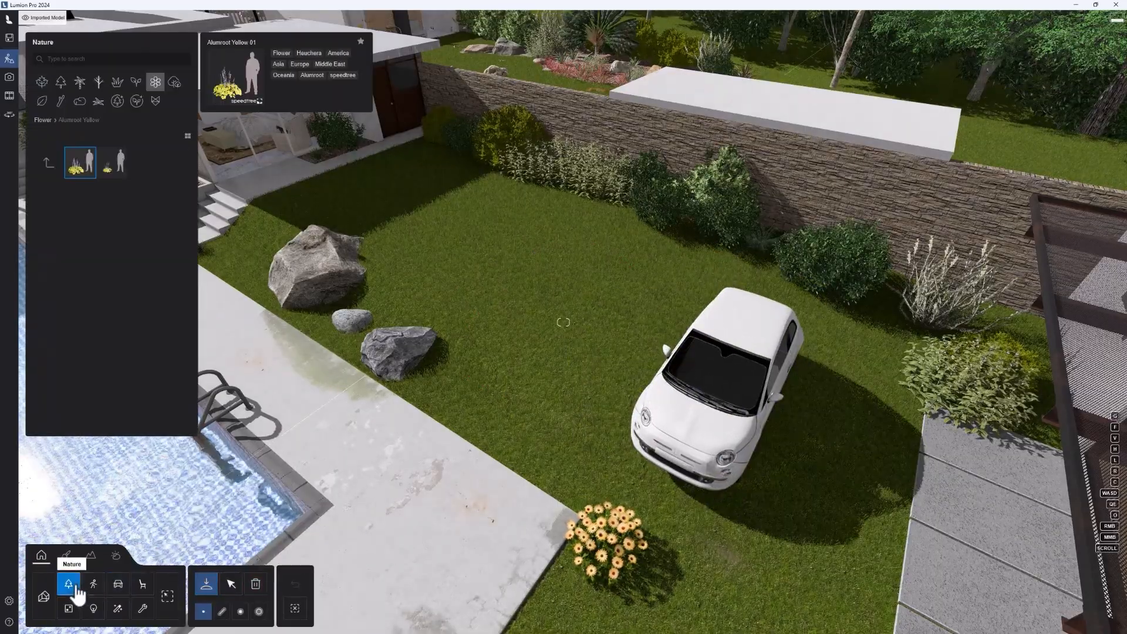
pyautogui.click(48, 162)
pyautogui.click(42, 82)
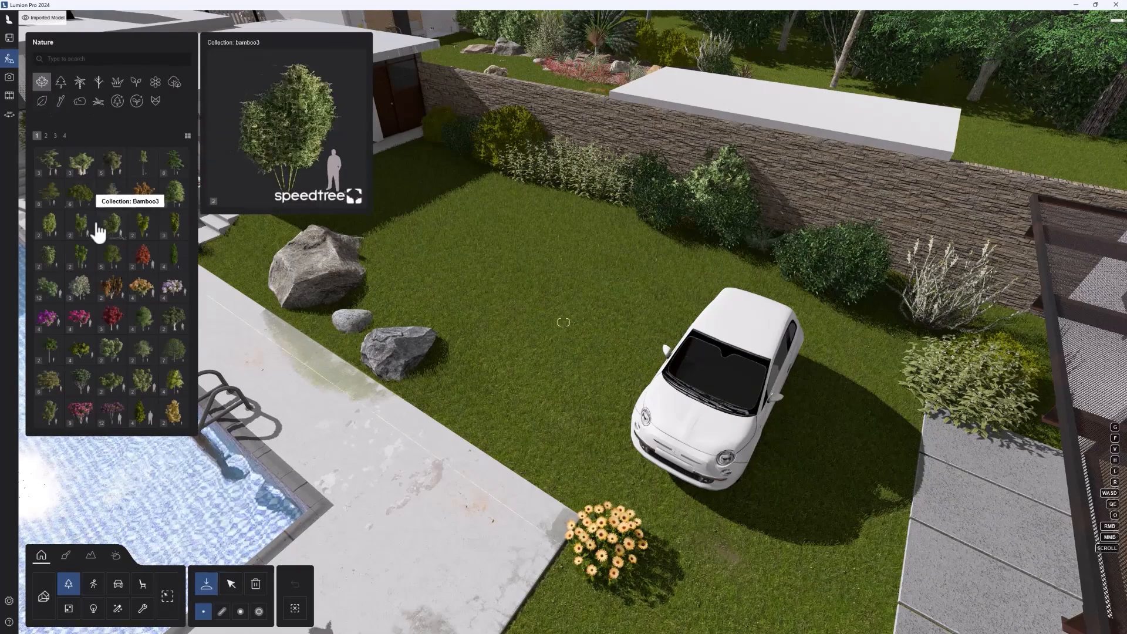
pyautogui.click(93, 232)
pyautogui.click(87, 170)
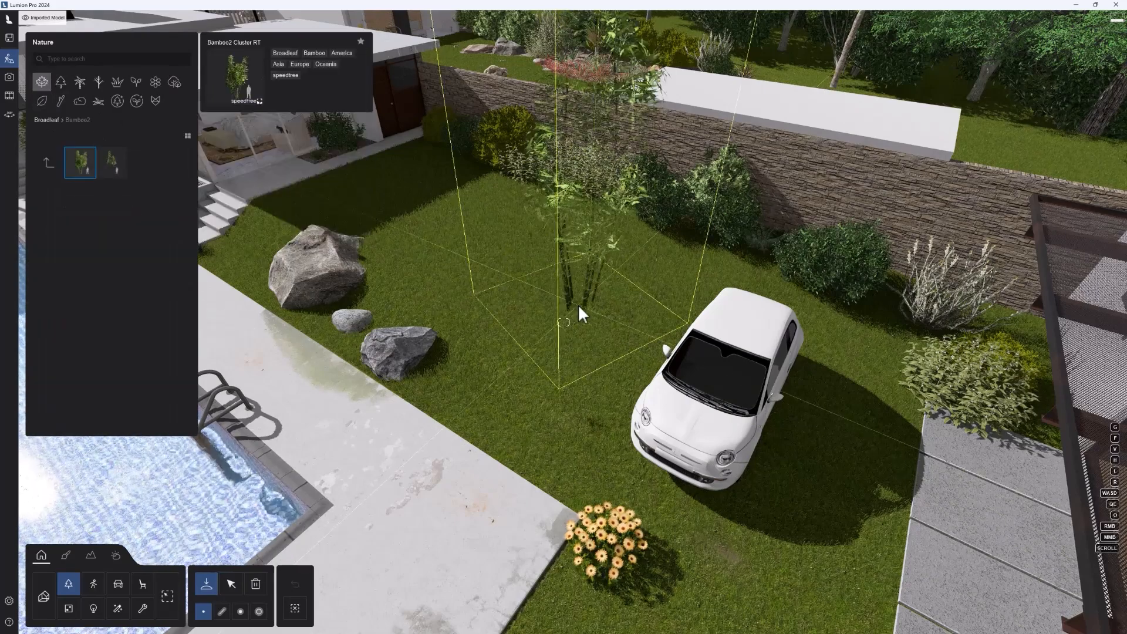
pyautogui.click(233, 582)
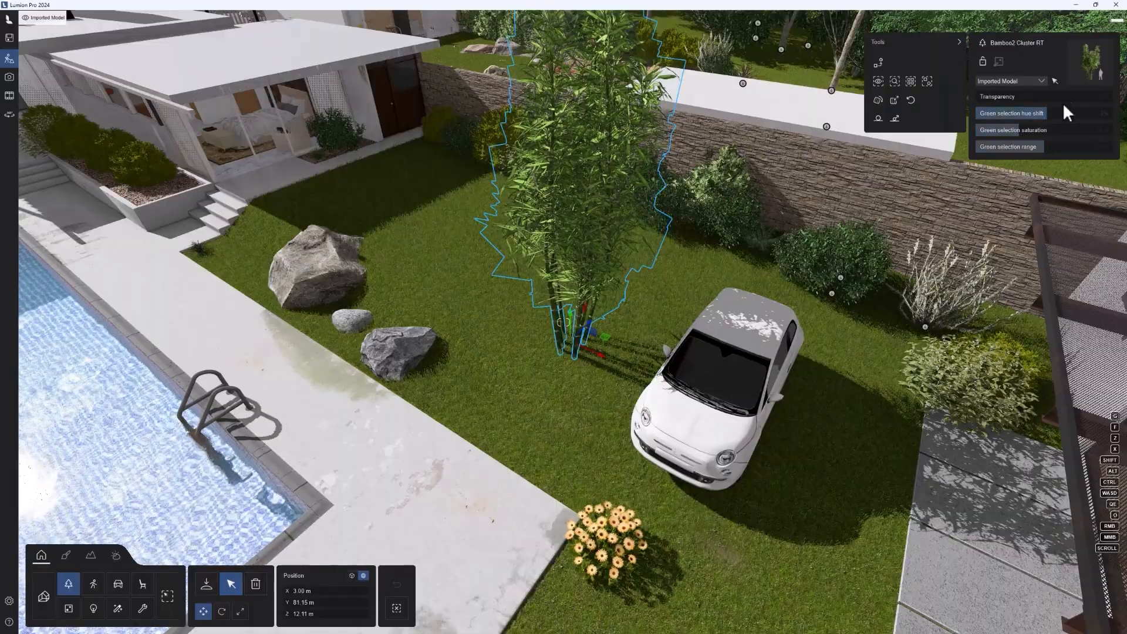
pyautogui.moveTo(990, 99); pyautogui.dragTo(919, 108)
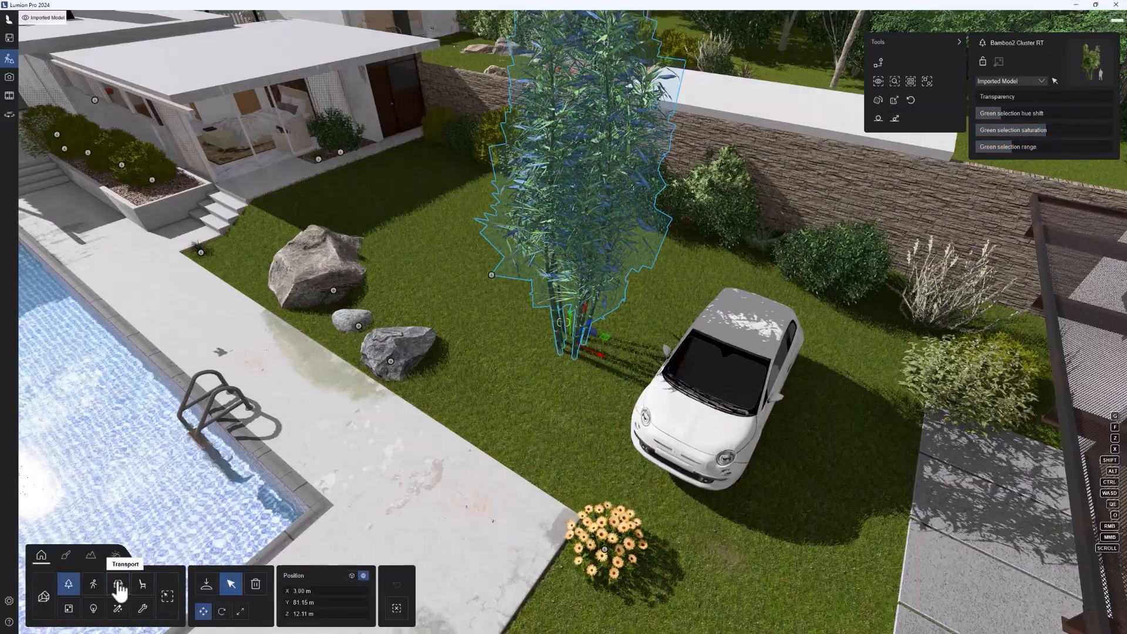
# Step: Change the white car's color to red
pyautogui.click(720, 407)
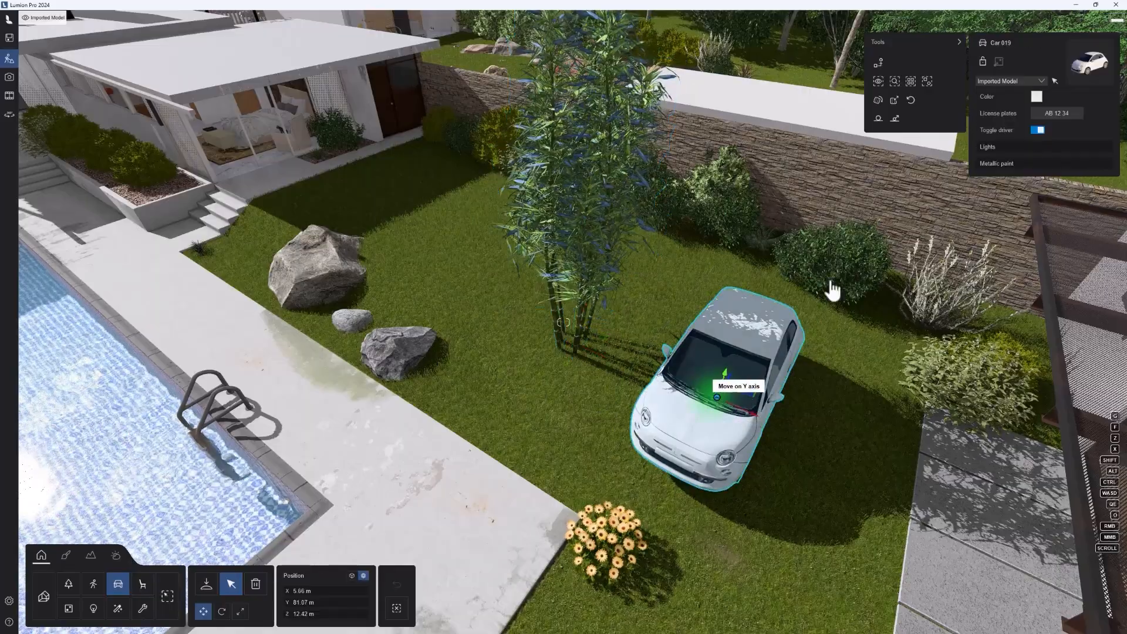
pyautogui.click(1038, 97)
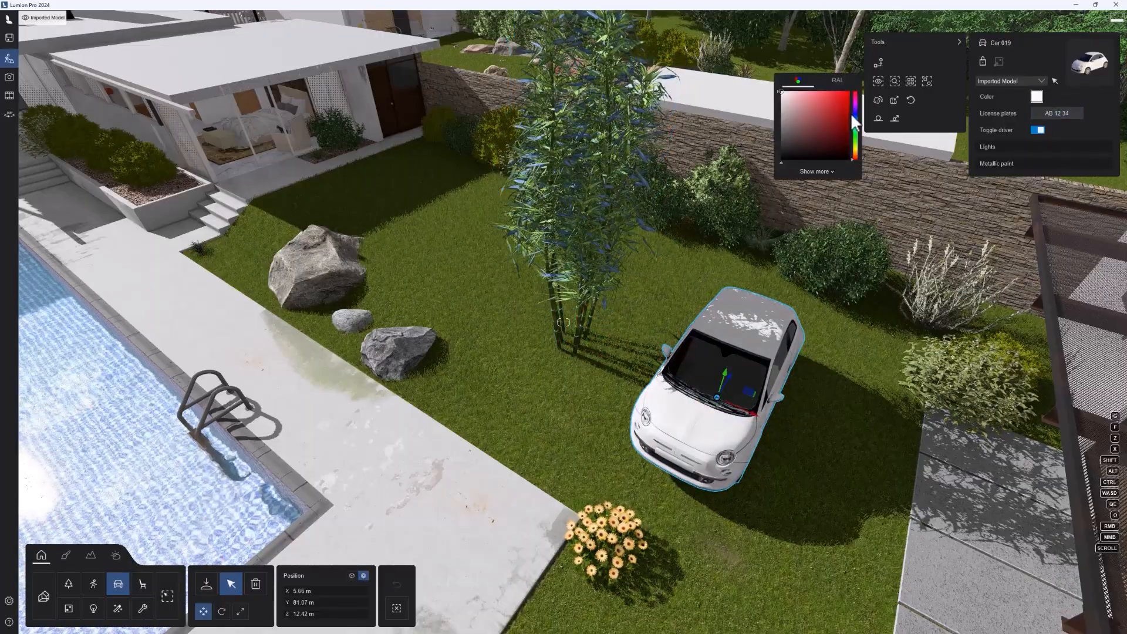
pyautogui.moveTo(852, 117); pyautogui.dragTo(857, 99)
# Step: Look through the US license plate designs for the red car without choosing one, and raise its lights and metallic paint
pyautogui.click(1059, 113)
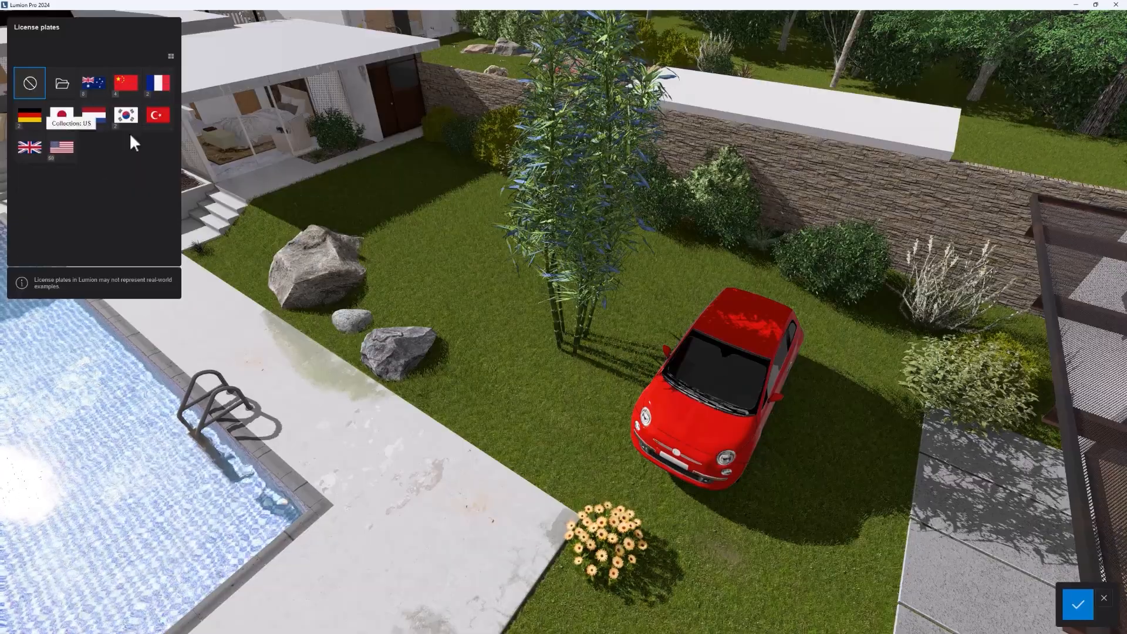
pyautogui.click(39, 153)
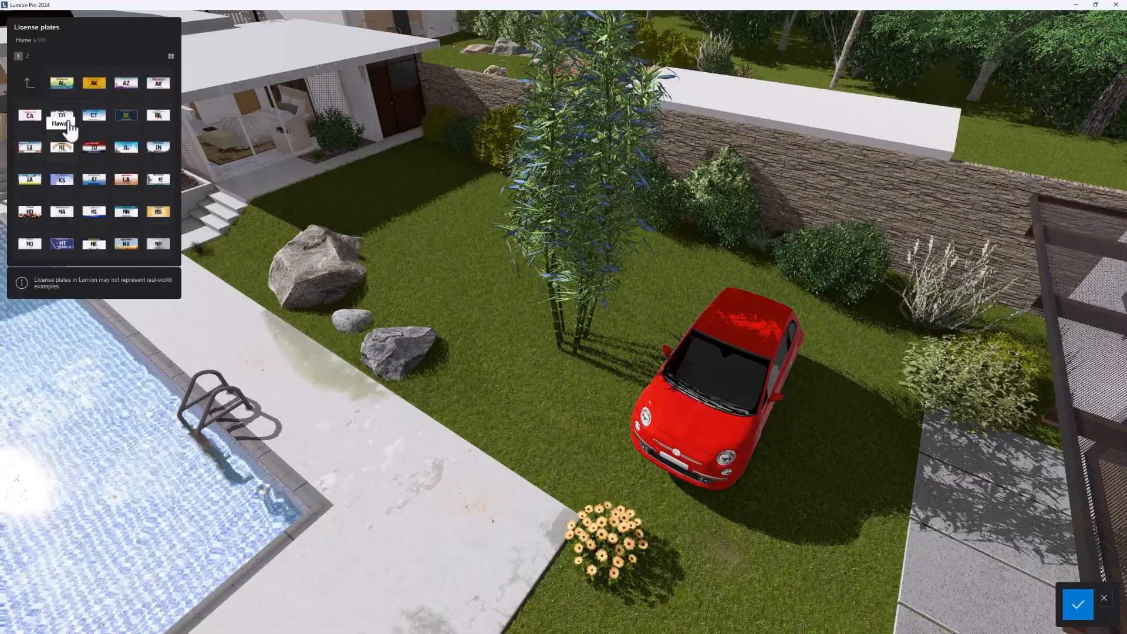
pyautogui.click(34, 88)
pyautogui.click(34, 87)
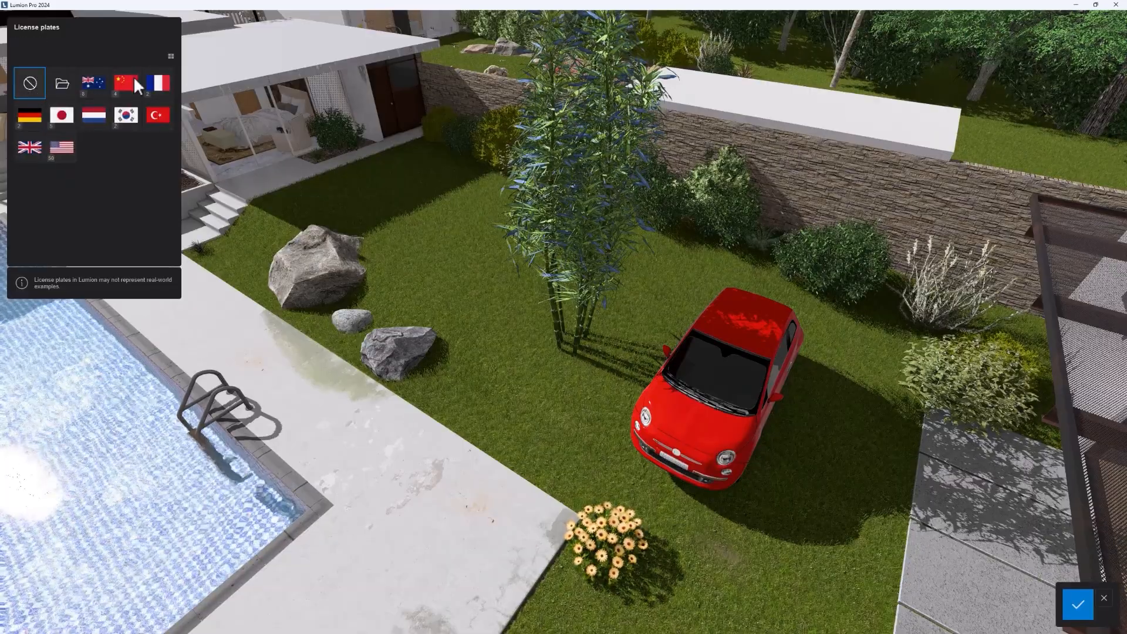
pyautogui.click(1076, 614)
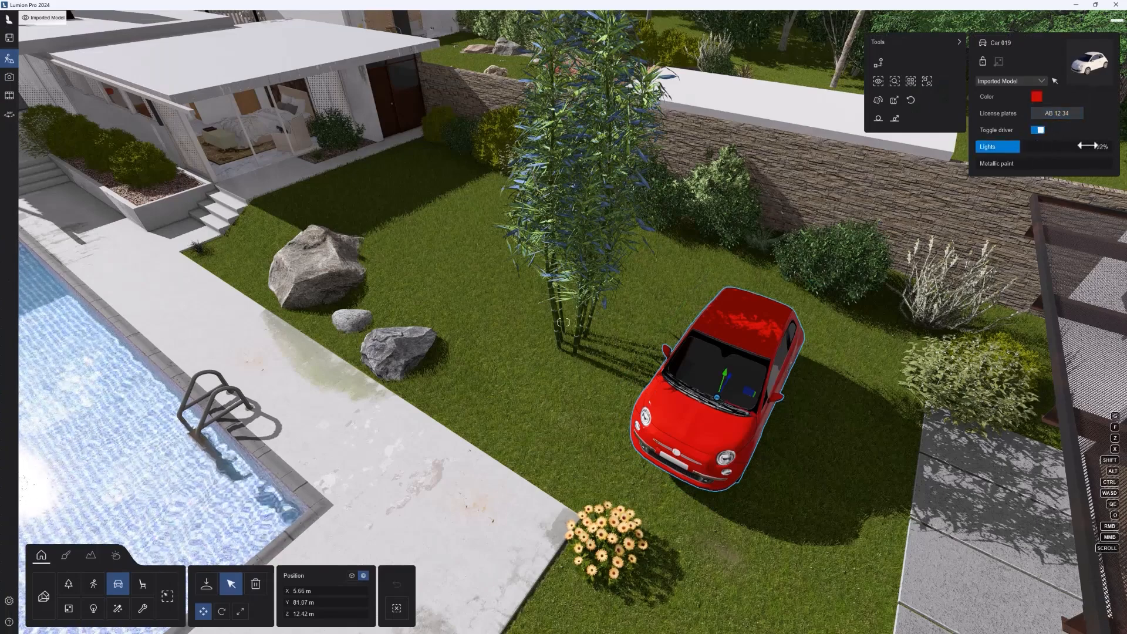
pyautogui.moveTo(1087, 146); pyautogui.dragTo(974, 162)
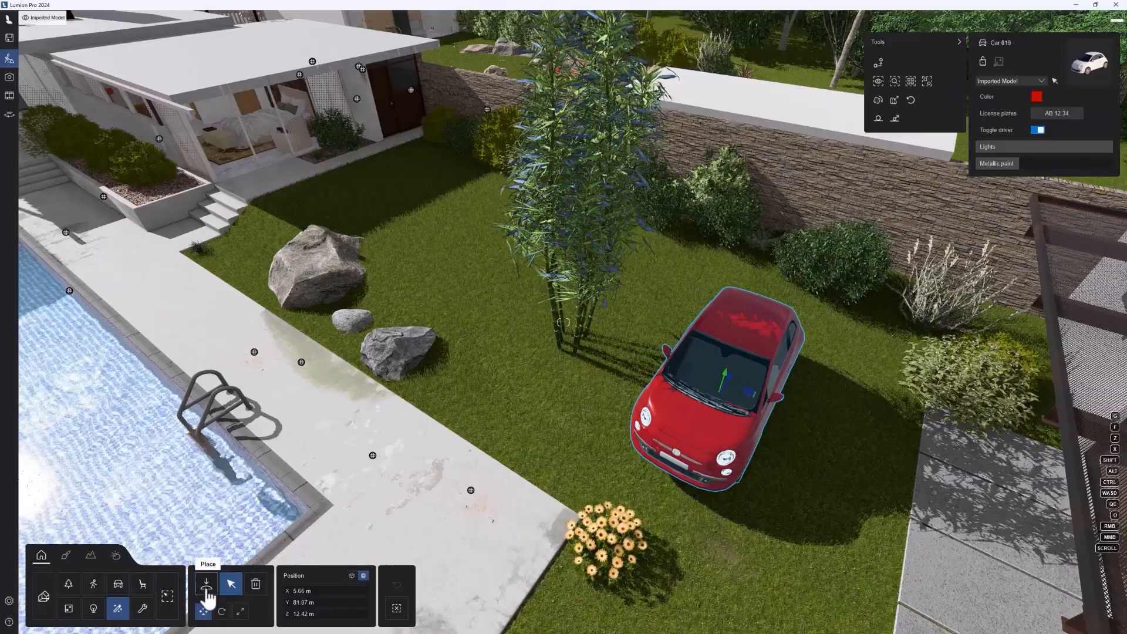
# Step: Place the Fountain002 effect on the pool deck and move it to the edge of the lawn beside the rocks
pyautogui.click(119, 611)
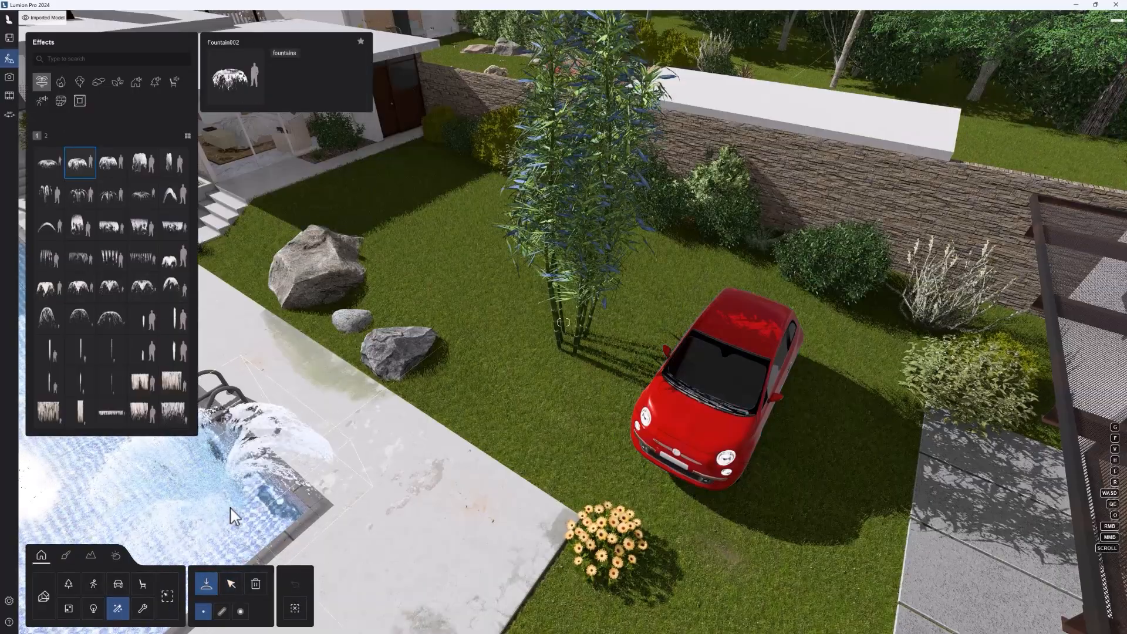
pyautogui.click(80, 165)
pyautogui.click(367, 413)
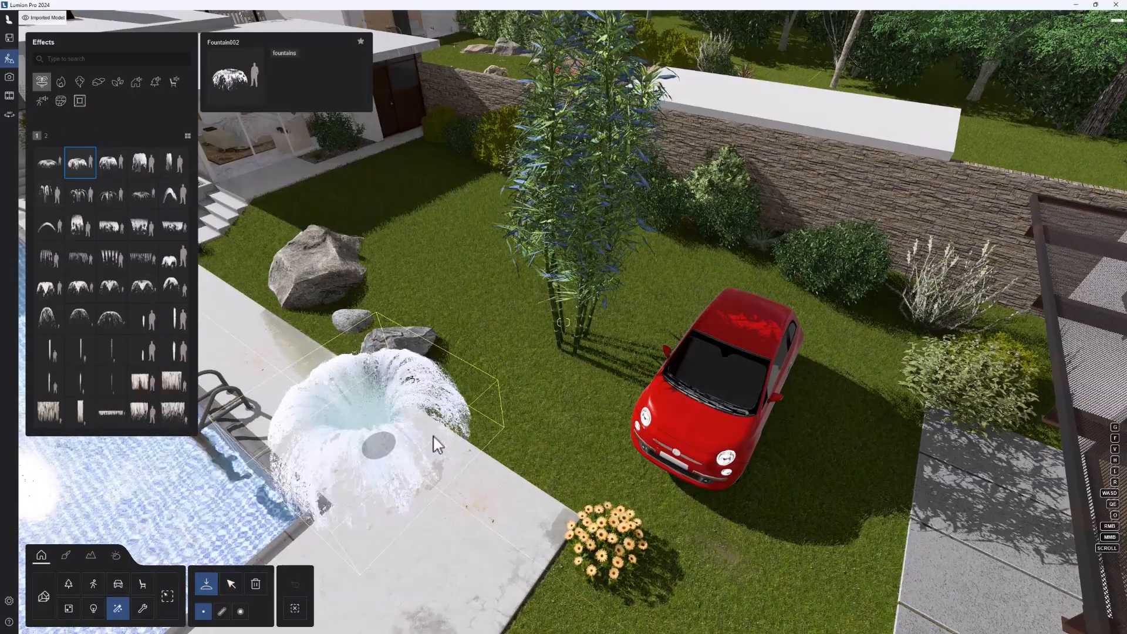
pyautogui.click(229, 584)
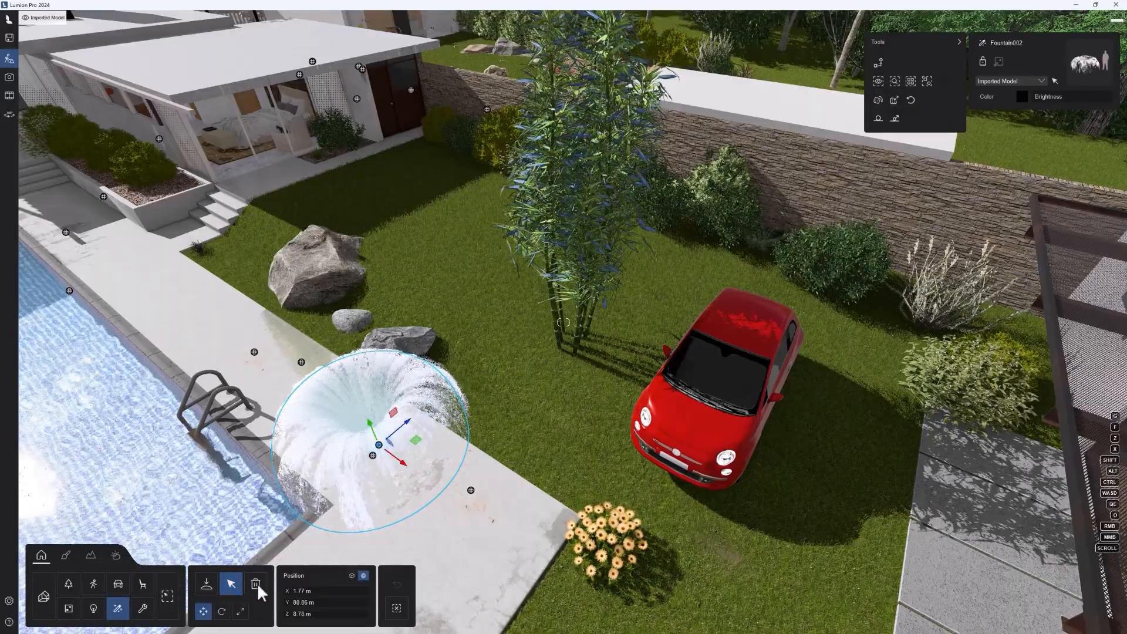
pyautogui.moveTo(379, 445); pyautogui.dragTo(470, 409)
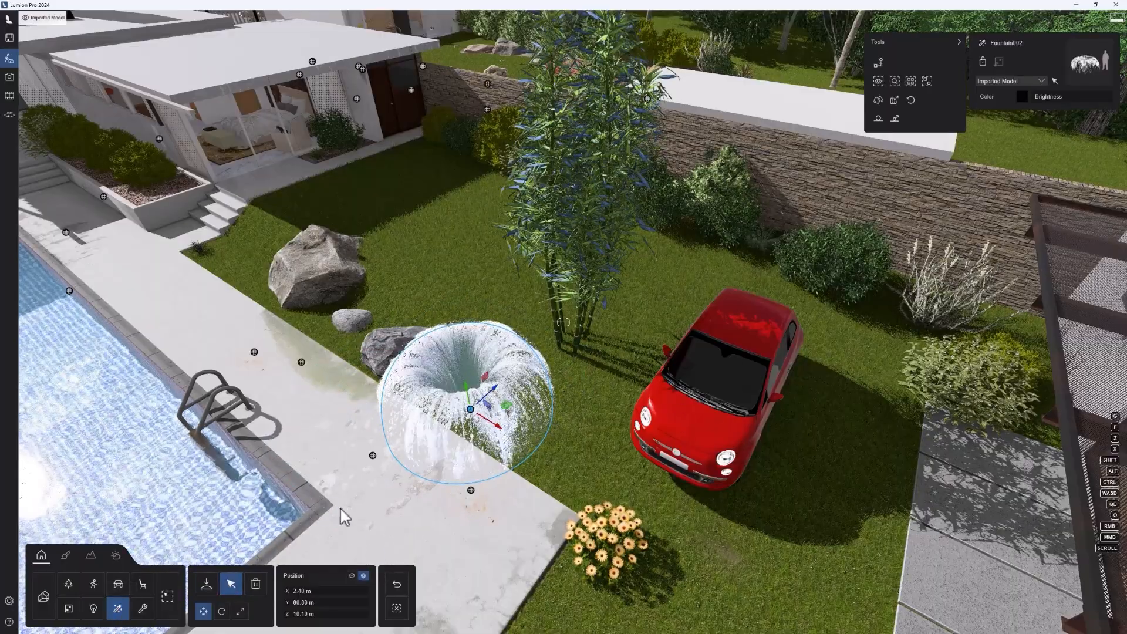
# Step: Select the red car through the Transport category, and enable selection of objects from all categories
pyautogui.click(118, 583)
pyautogui.click(719, 394)
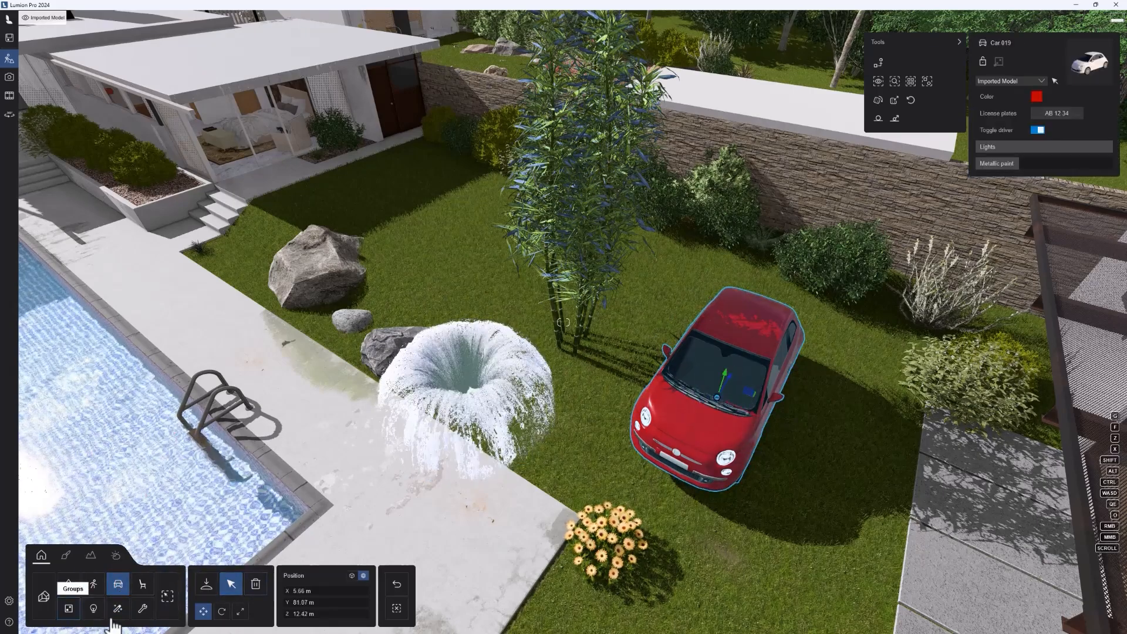
pyautogui.click(168, 597)
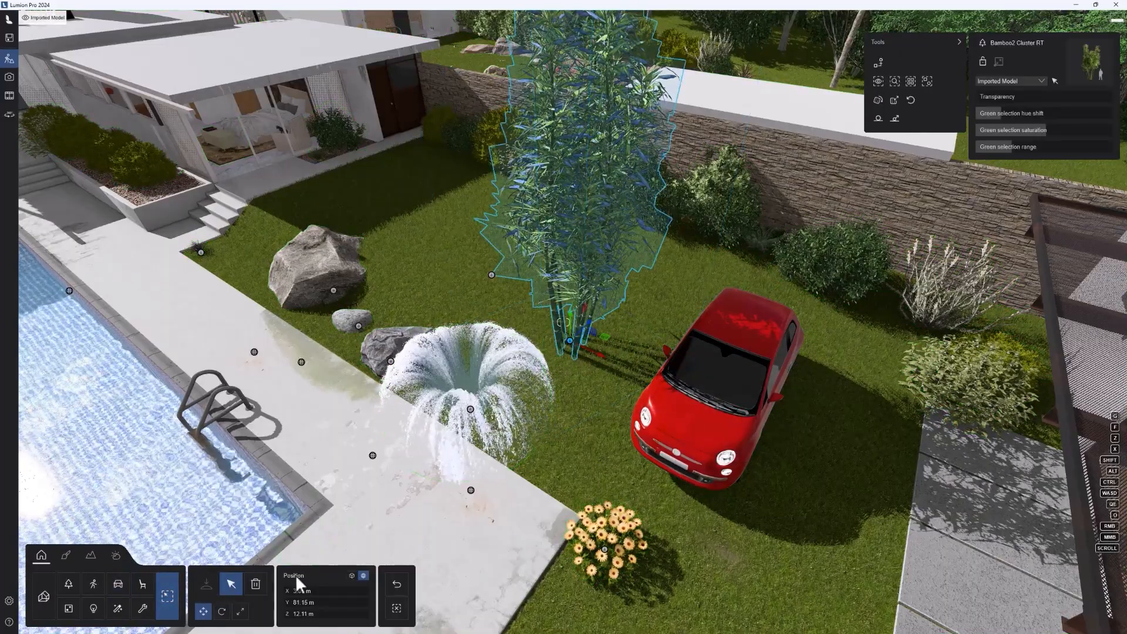
# Step: Delete the blue bamboo cluster, the fountain and the red car from the garden, and return to selection mode
pyautogui.click(572, 350)
pyautogui.click(573, 350)
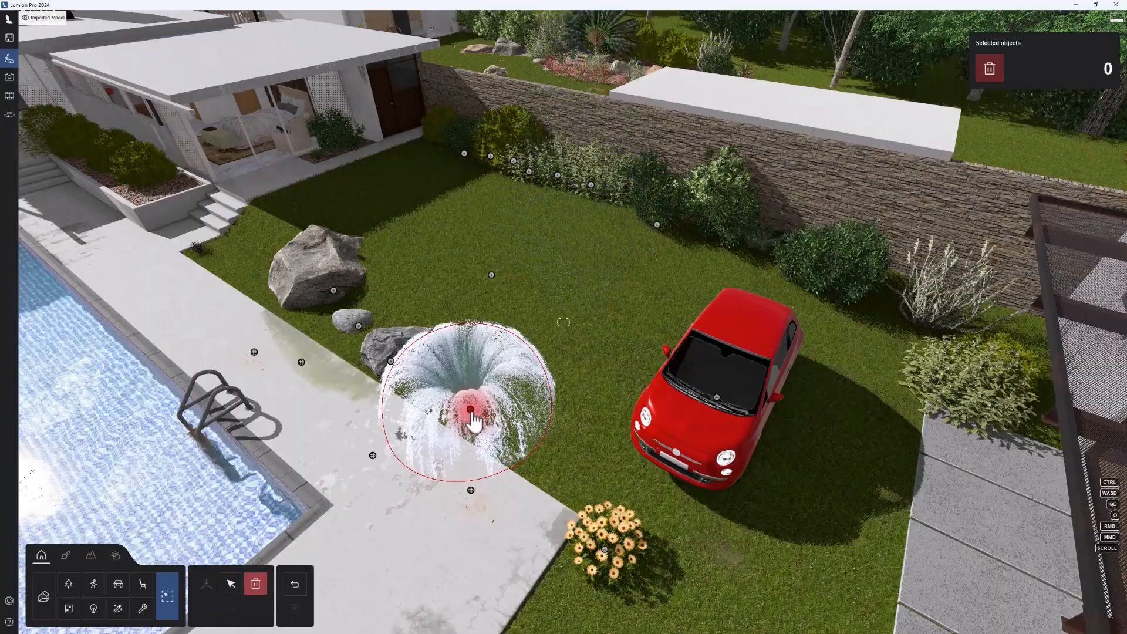
pyautogui.click(467, 406)
pyautogui.click(707, 402)
pyautogui.click(231, 583)
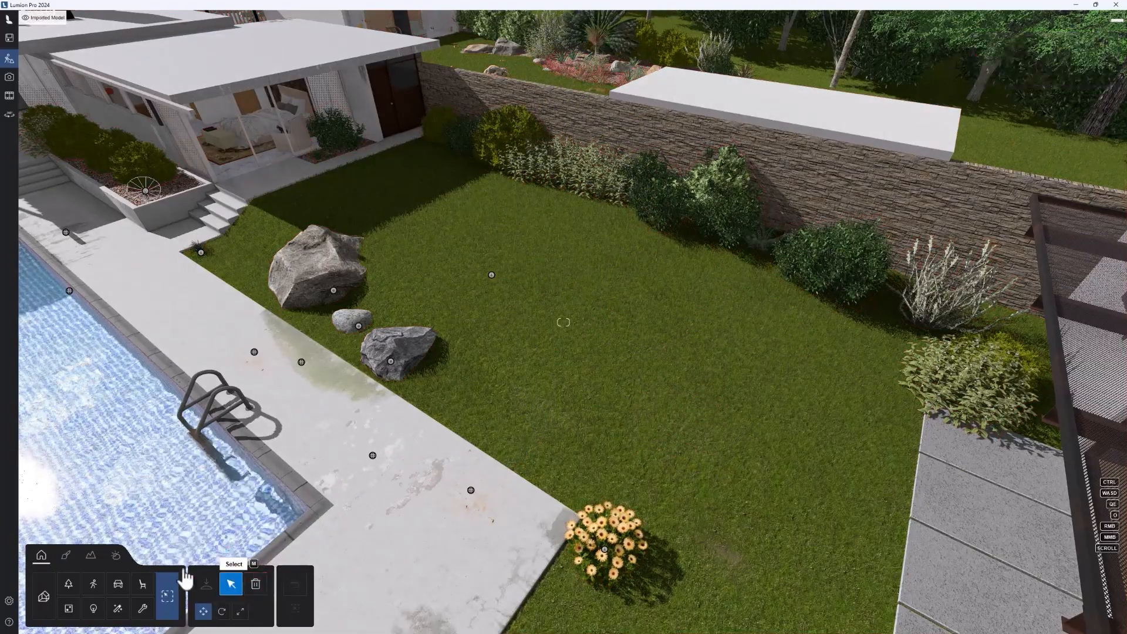
# Step: Switch to the material editor and look over the surfaces of the house, pool and garden
pyautogui.click(66, 557)
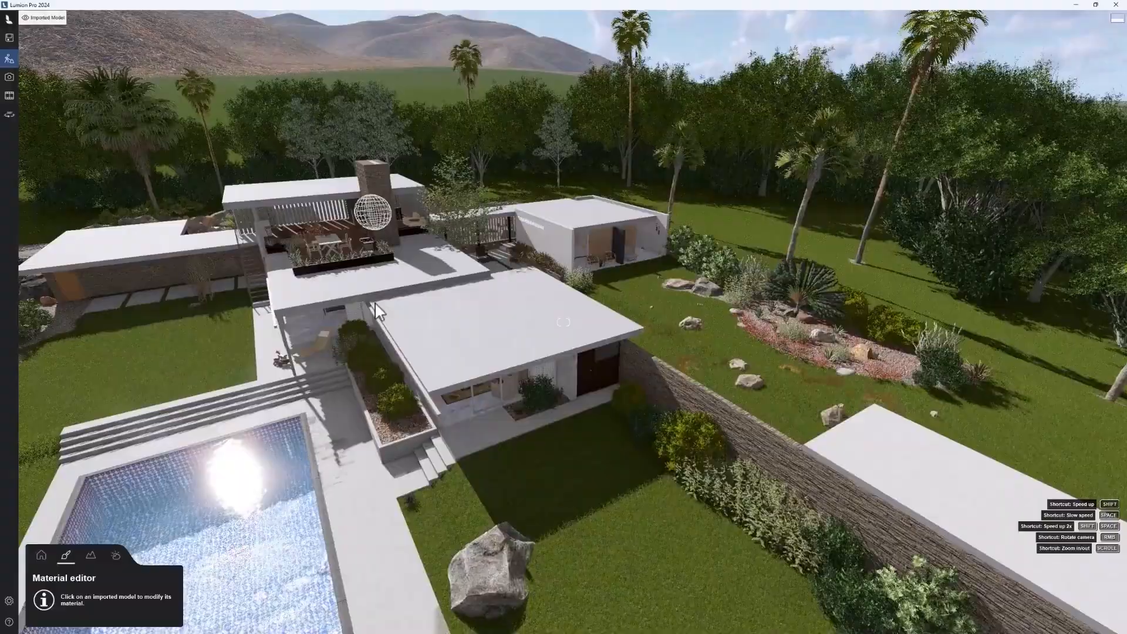
pyautogui.scroll(5, 465, 377)
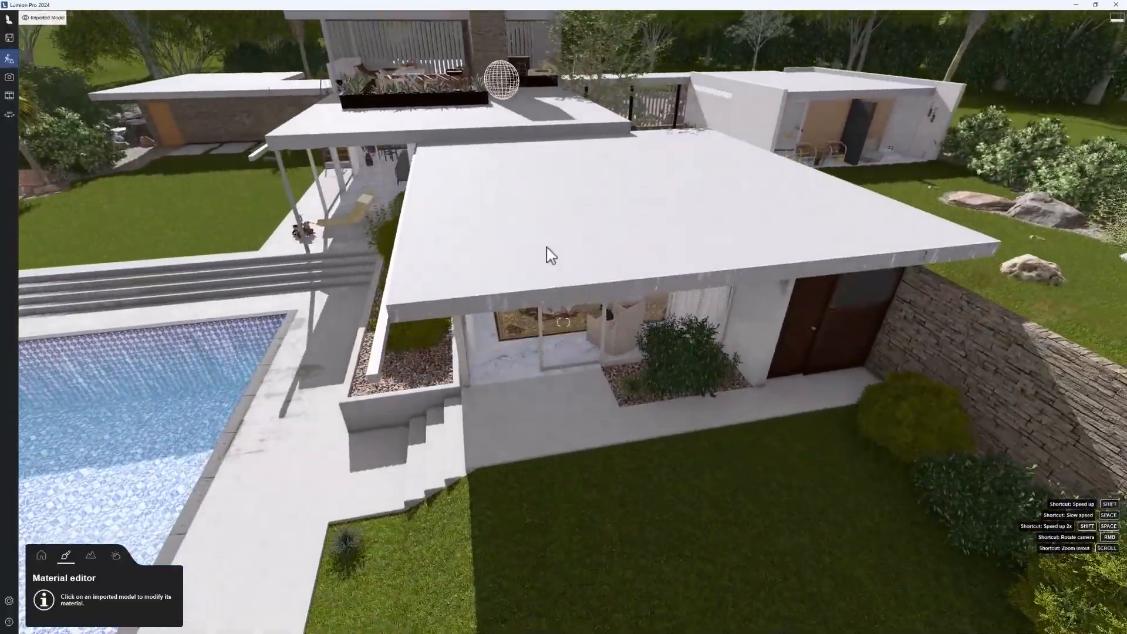
pyautogui.press('s')
pyautogui.press('a')
pyautogui.moveTo(546, 247); pyautogui.dragTo(577, 243, button='right')
pyautogui.press('e')
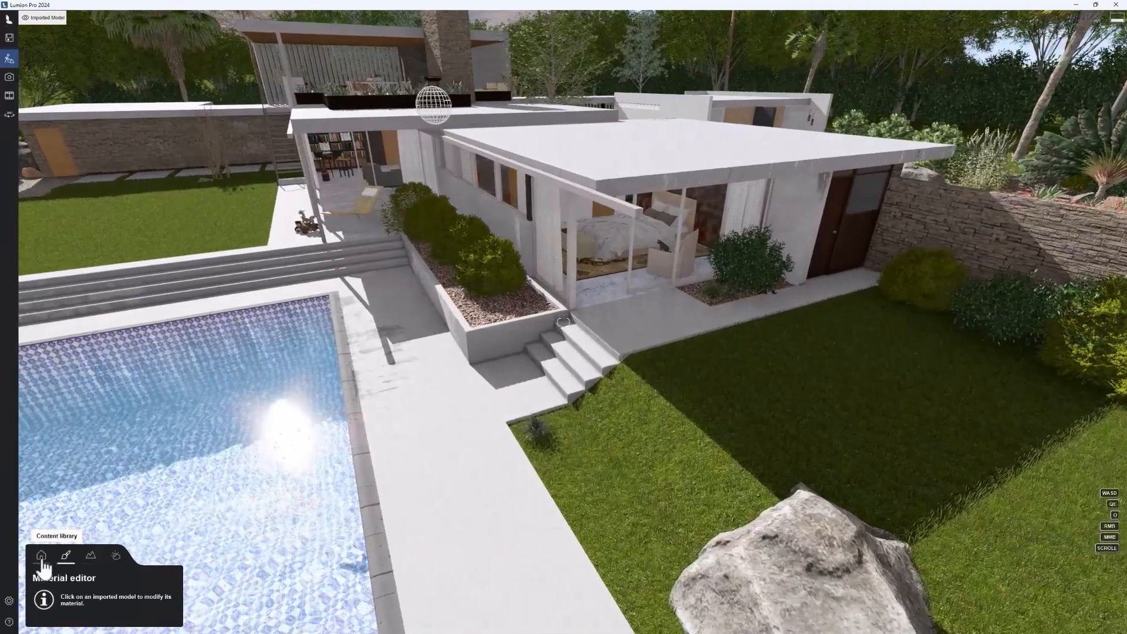
# Step: Return to object editing and open the imported models library for placement over the empty grass field beyond the house
pyautogui.click(41, 555)
pyautogui.click(45, 597)
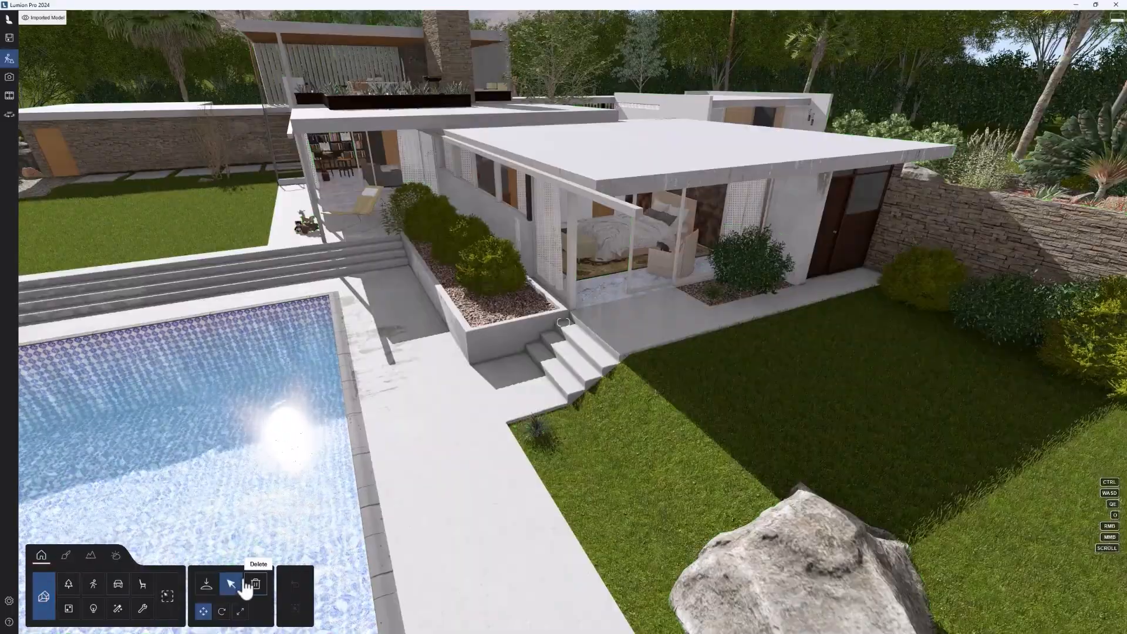
pyautogui.press('s')
pyautogui.moveTo(748, 373); pyautogui.dragTo(670, 322, button='right')
pyautogui.press('q')
pyautogui.press('w')
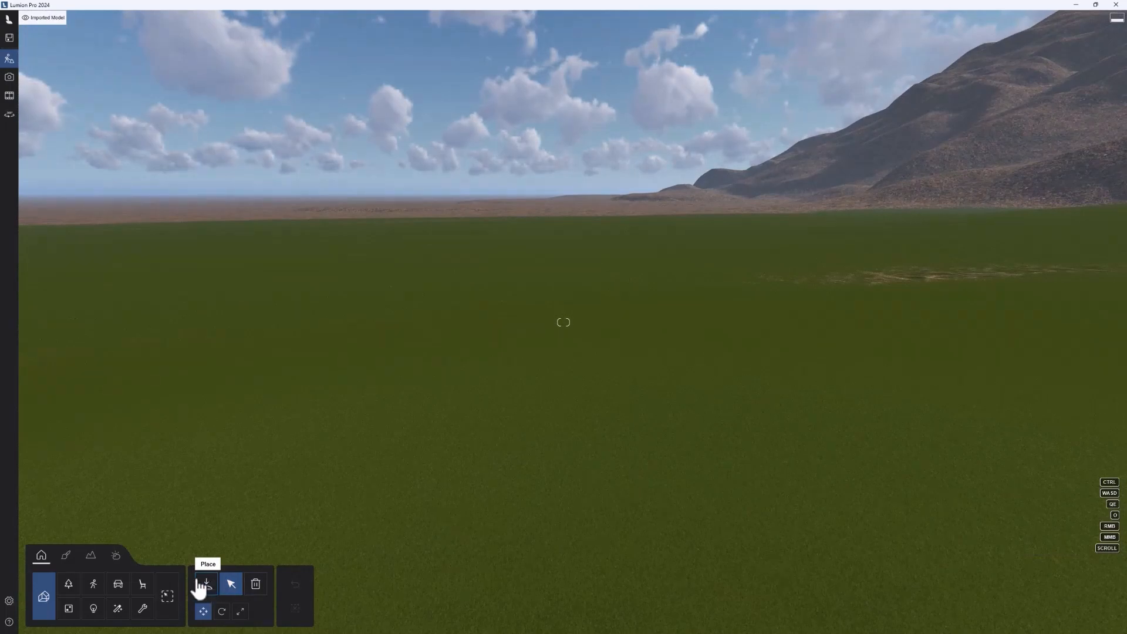
pyautogui.click(206, 584)
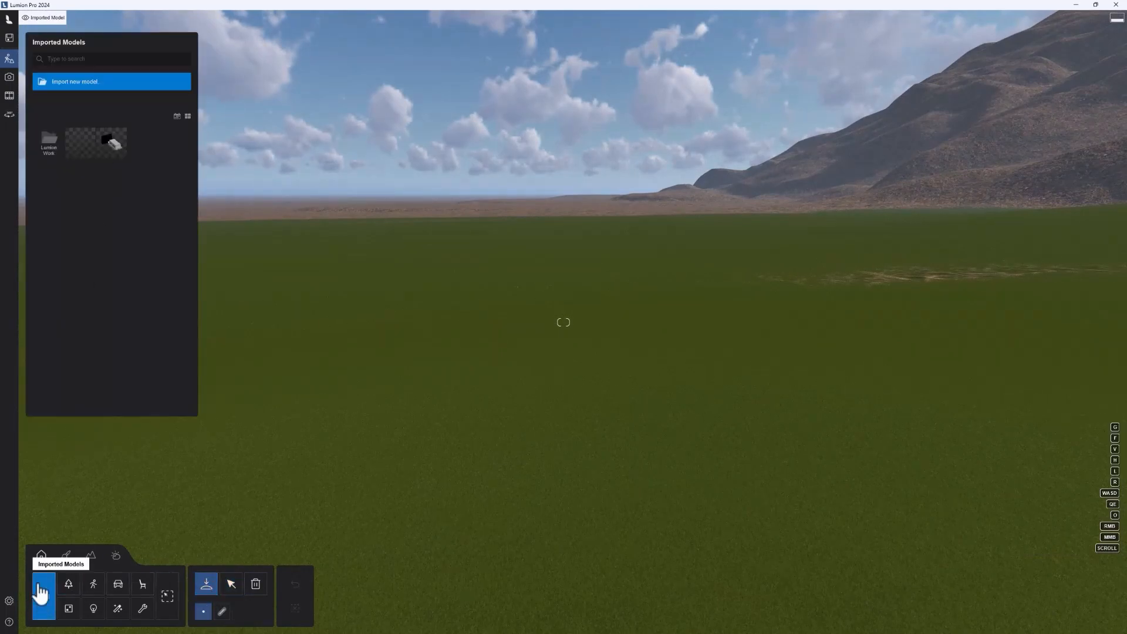
# Step: Check the supported 3D file formats and import Well Living Lab-Start.max into the Main (default) category with its default import options
pyautogui.moveTo(121, 154)
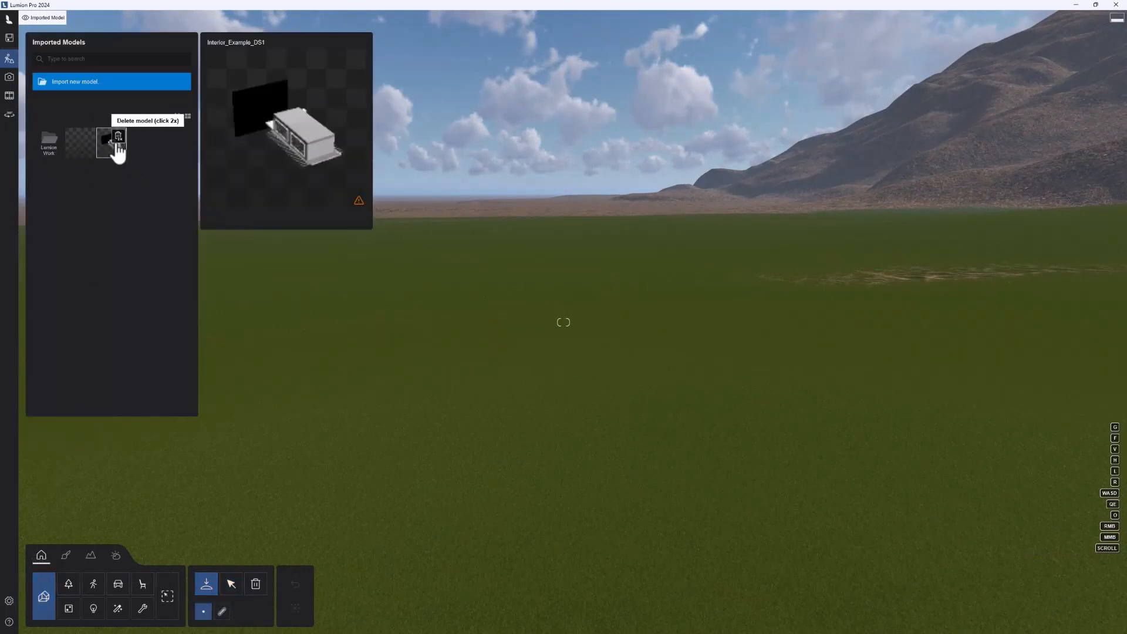
pyautogui.click(68, 88)
pyautogui.click(452, 297)
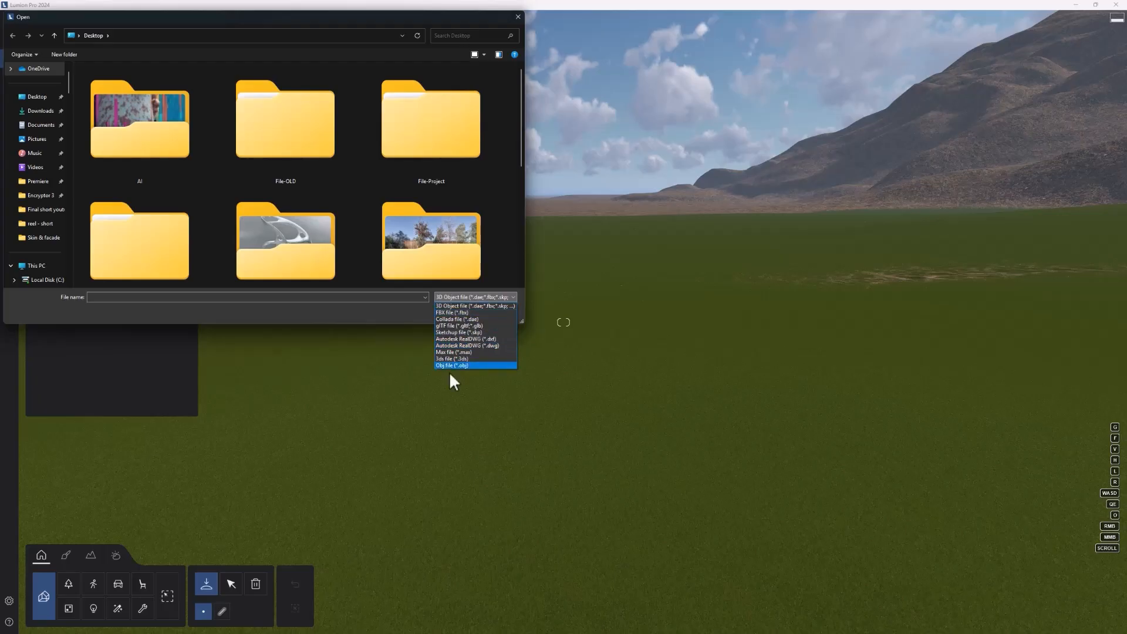
pyautogui.click(495, 228)
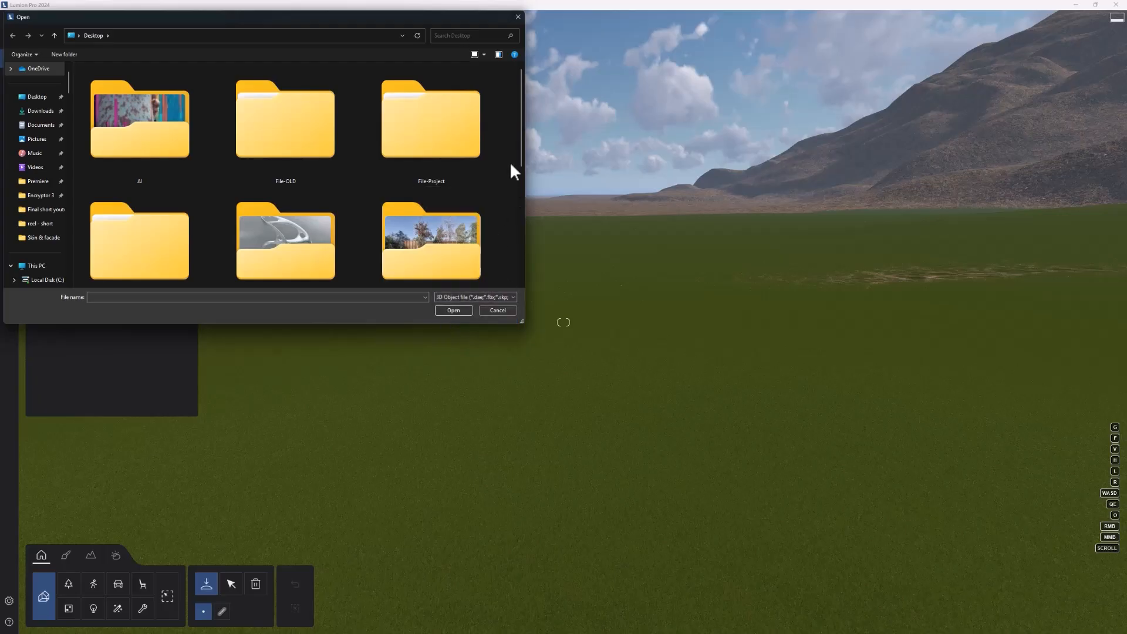
pyautogui.moveTo(520, 155); pyautogui.dragTo(533, 293)
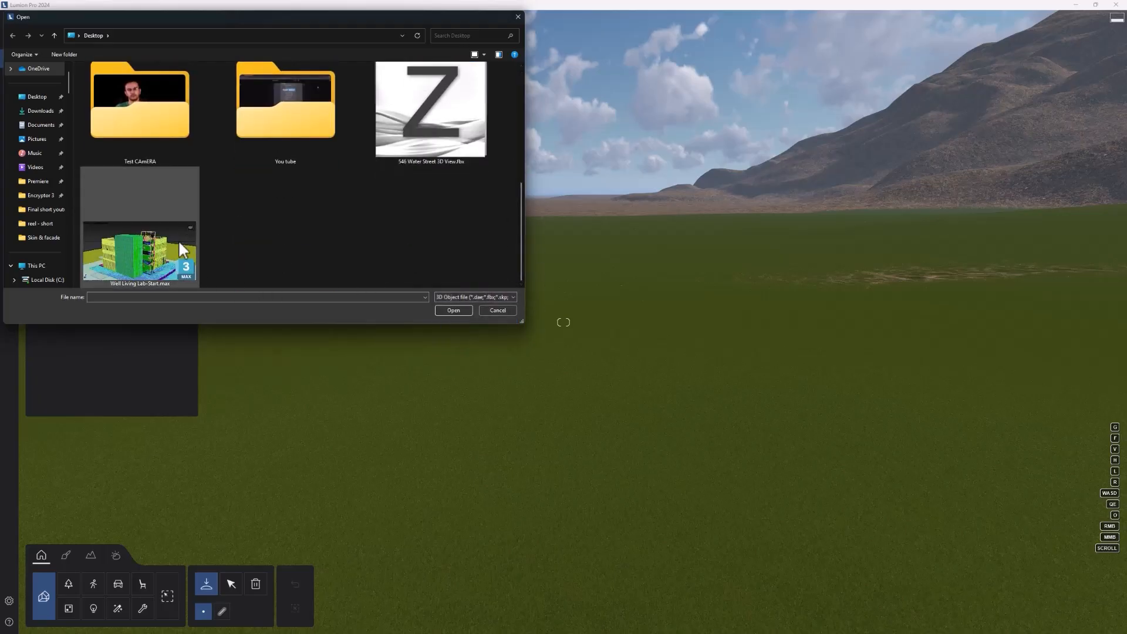
pyautogui.doubleClick(136, 250)
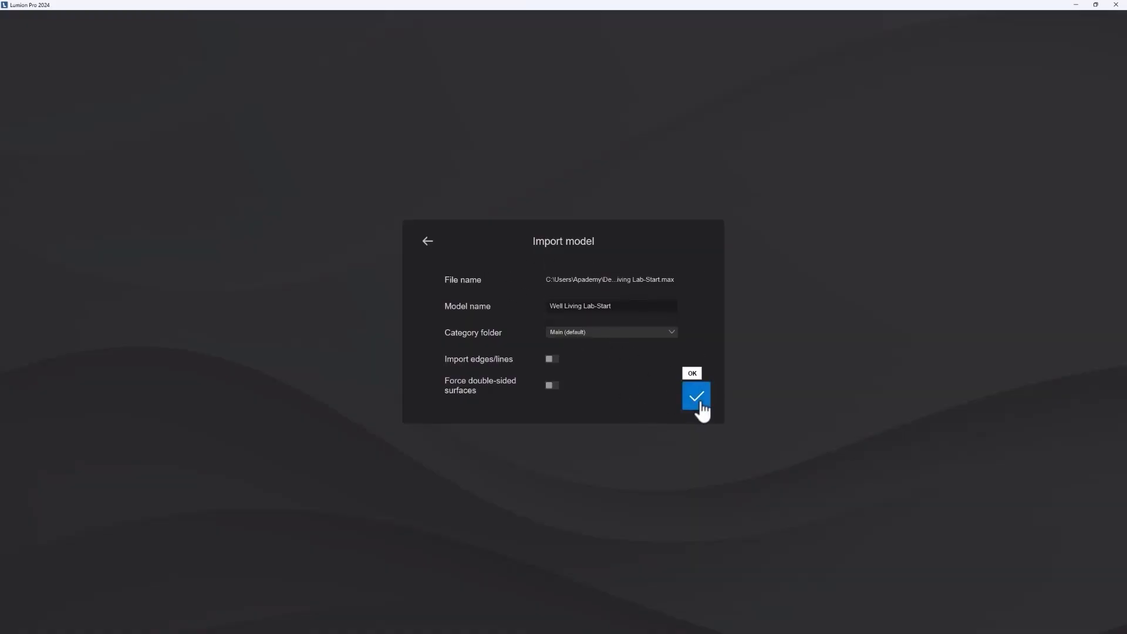
pyautogui.click(698, 399)
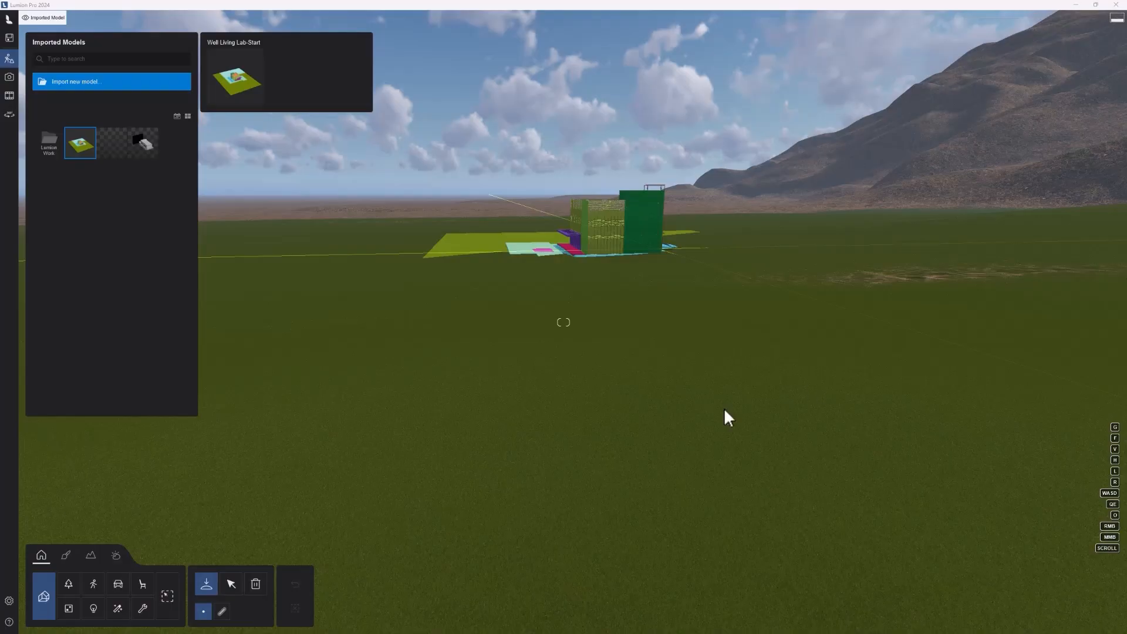
# Step: Place the imported Well Living Lab-Start model on the open grass field and view its facades
pyautogui.press('w')
pyautogui.press('s')
pyautogui.press('a')
pyautogui.press('s')
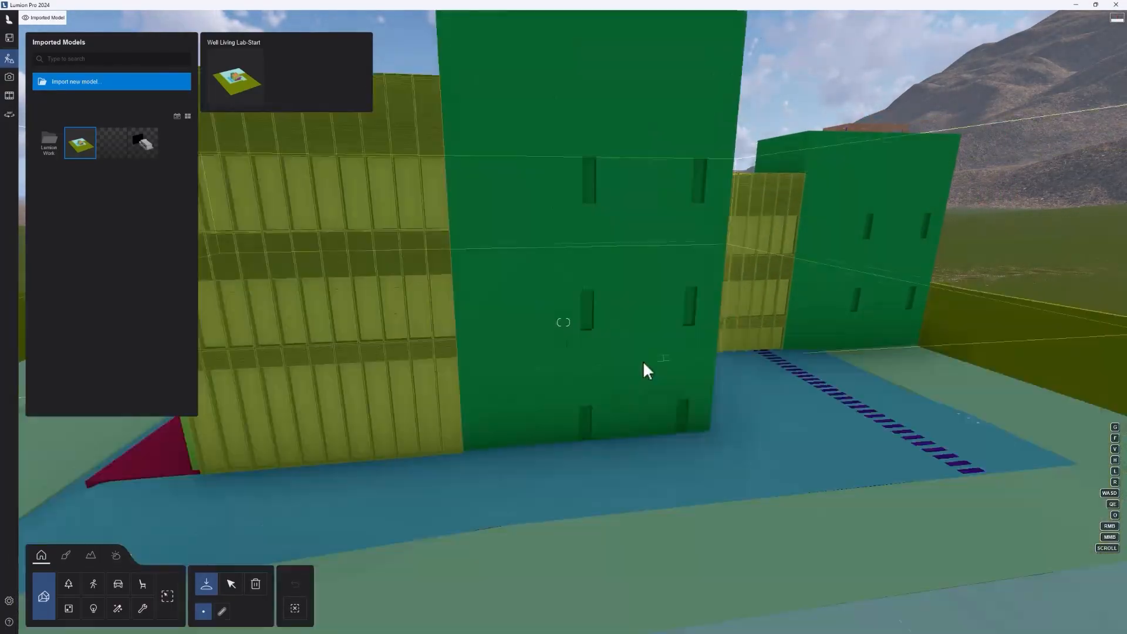
pyautogui.press('w')
pyautogui.press('s')
pyautogui.moveTo(658, 356); pyautogui.dragTo(710, 367, button='right')
pyautogui.press('a')
# Step: Select the placed Well Living Lab-Start model and move it farther back on the grass field
pyautogui.click(231, 583)
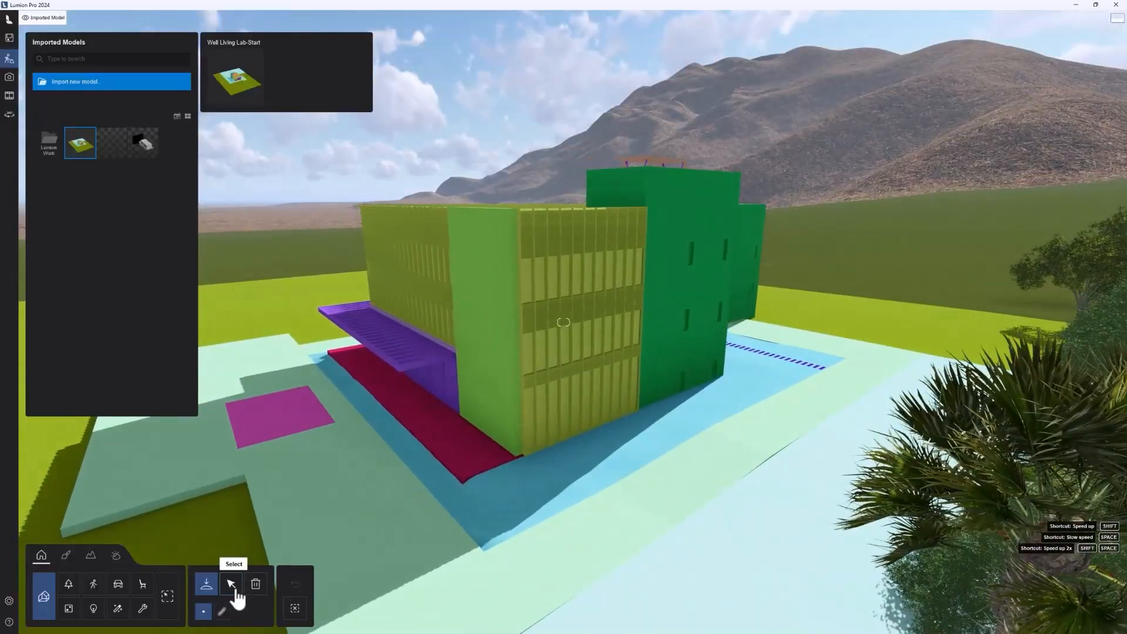
pyautogui.click(559, 352)
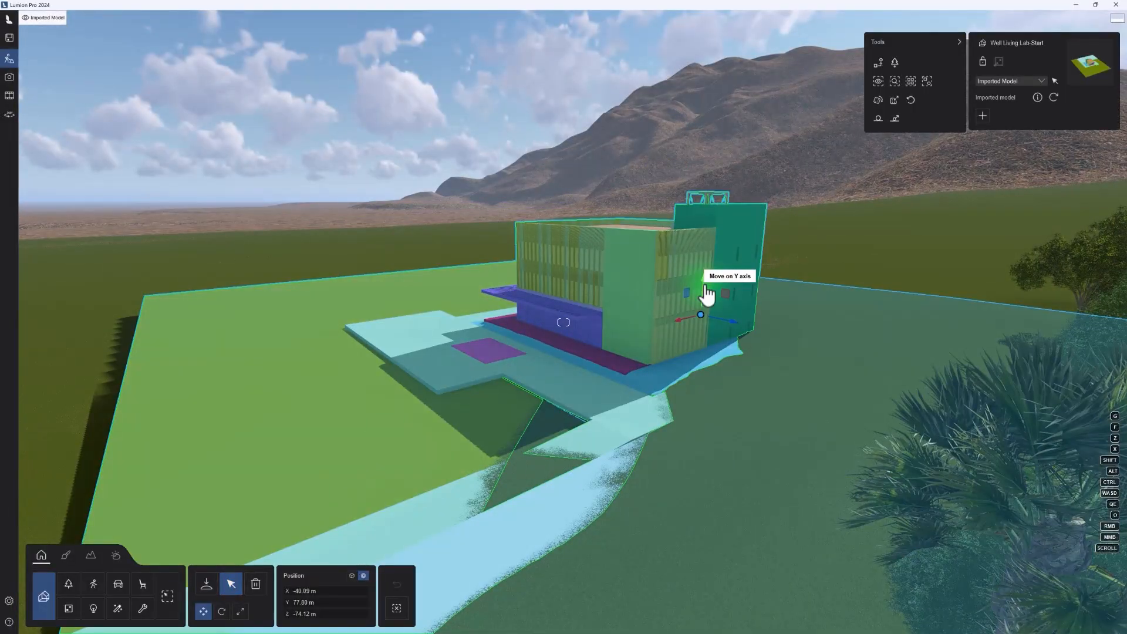
pyautogui.moveTo(706, 294); pyautogui.dragTo(551, 237)
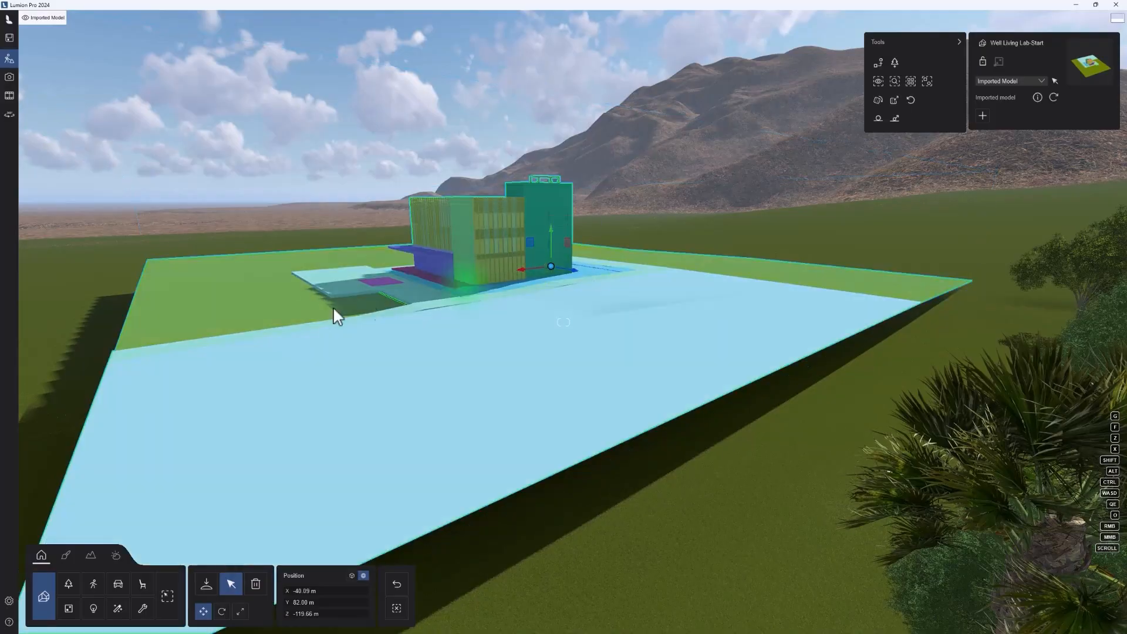
# Step: Open the material editor and examine the coloured surfaces of the imported building from the ground and from above
pyautogui.moveTo(335, 315); pyautogui.dragTo(141, 474, button='right')
pyautogui.press('w')
pyautogui.click(66, 555)
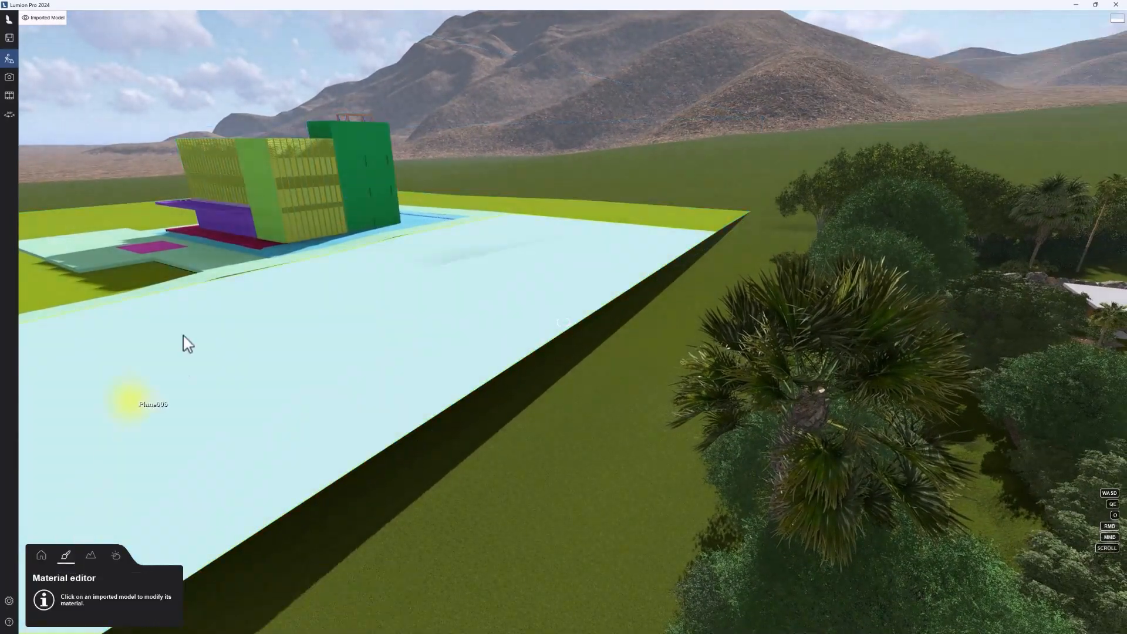
pyautogui.press('w')
pyautogui.moveTo(250, 186); pyautogui.dragTo(286, 193, button='right')
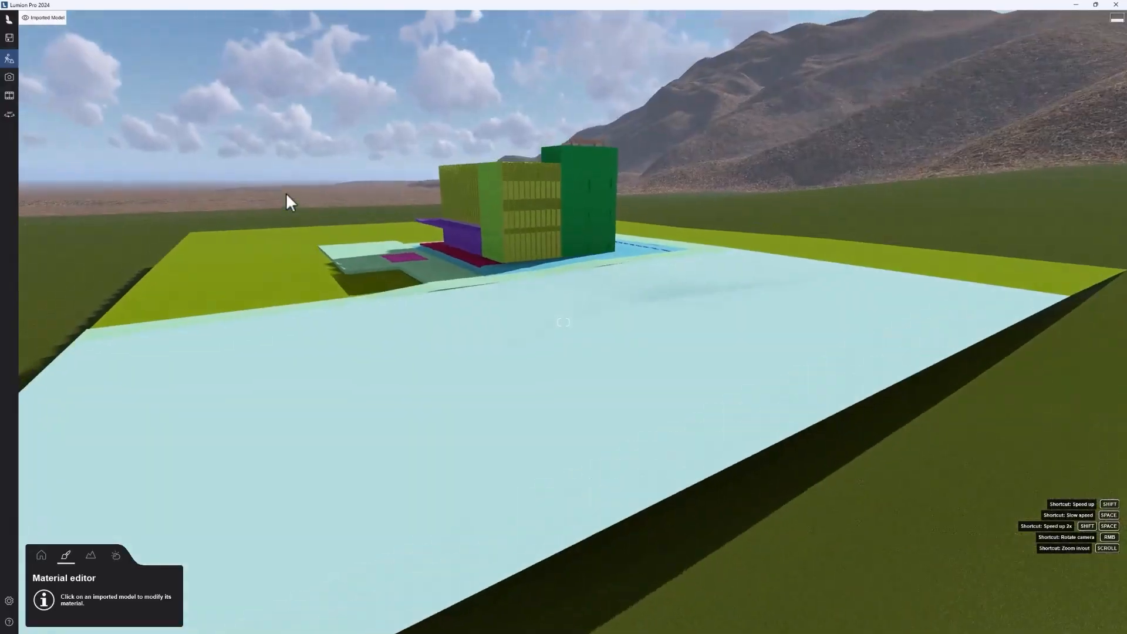
pyautogui.press('q')
pyautogui.press('q')
pyautogui.moveTo(354, 258); pyautogui.dragTo(376, 375, button='right')
pyautogui.press('w')
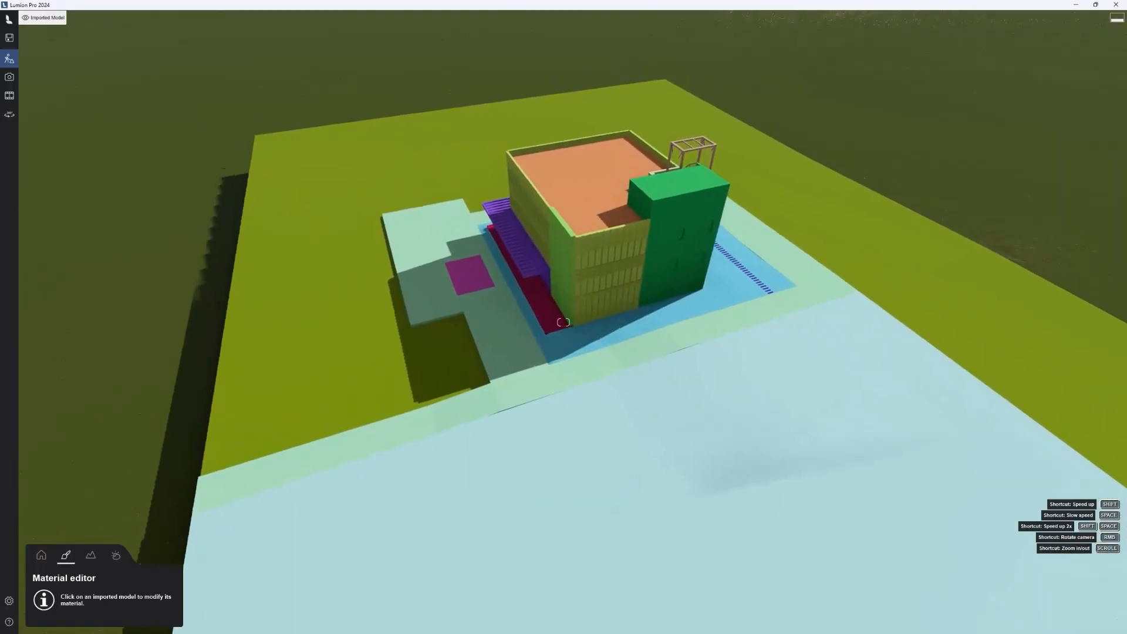
pyautogui.press('w')
pyautogui.moveTo(637, 259); pyautogui.dragTo(669, 220, button='right')
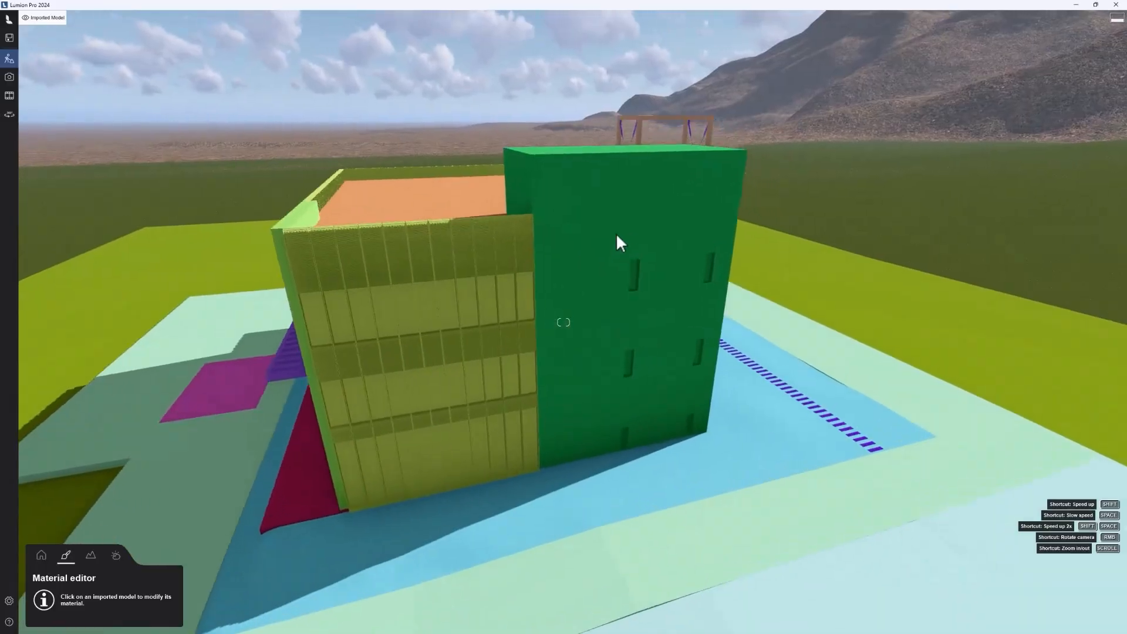
# Step: Select the dark green tower wall of the imported building for material editing and keep the tower in view
pyautogui.press('d')
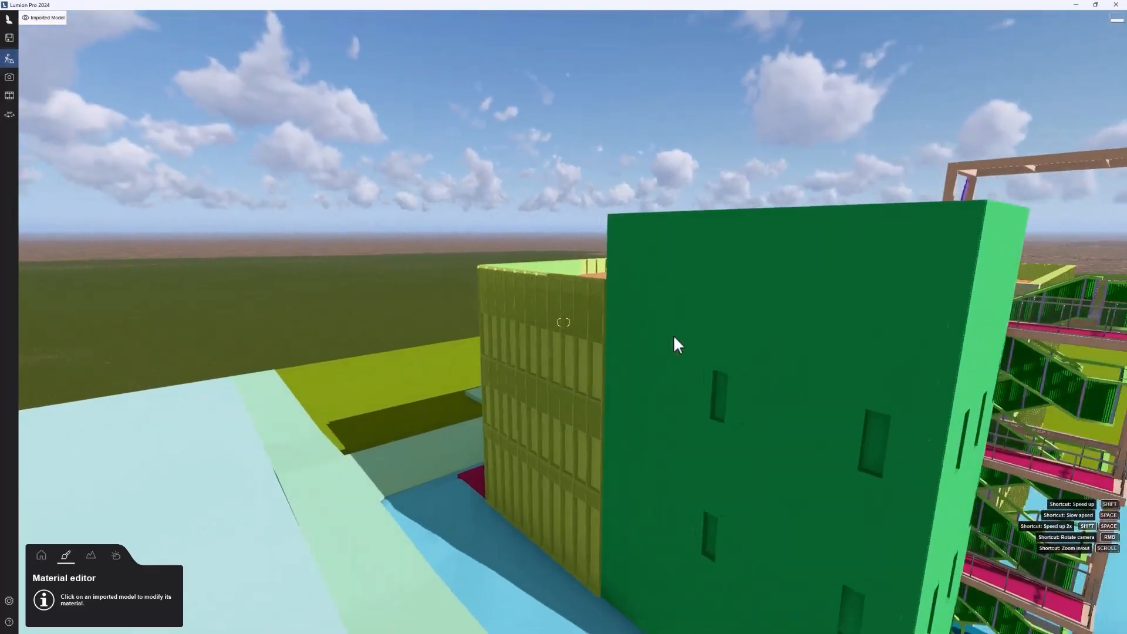
pyautogui.press('s')
pyautogui.press('d')
pyautogui.click(643, 309)
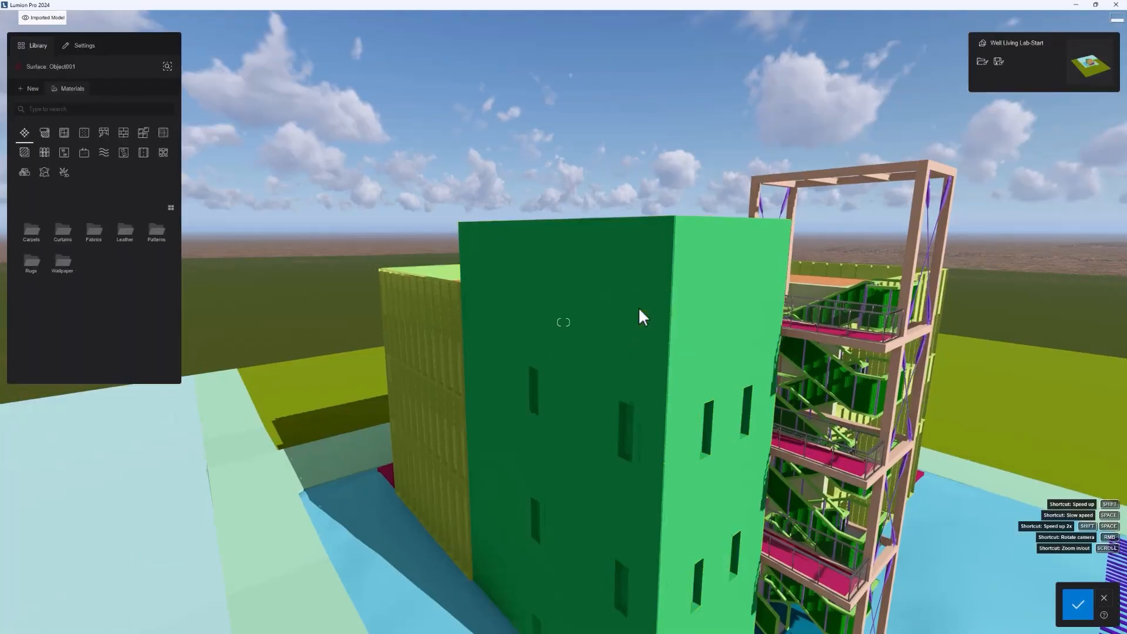
pyautogui.press('w')
pyautogui.press('a')
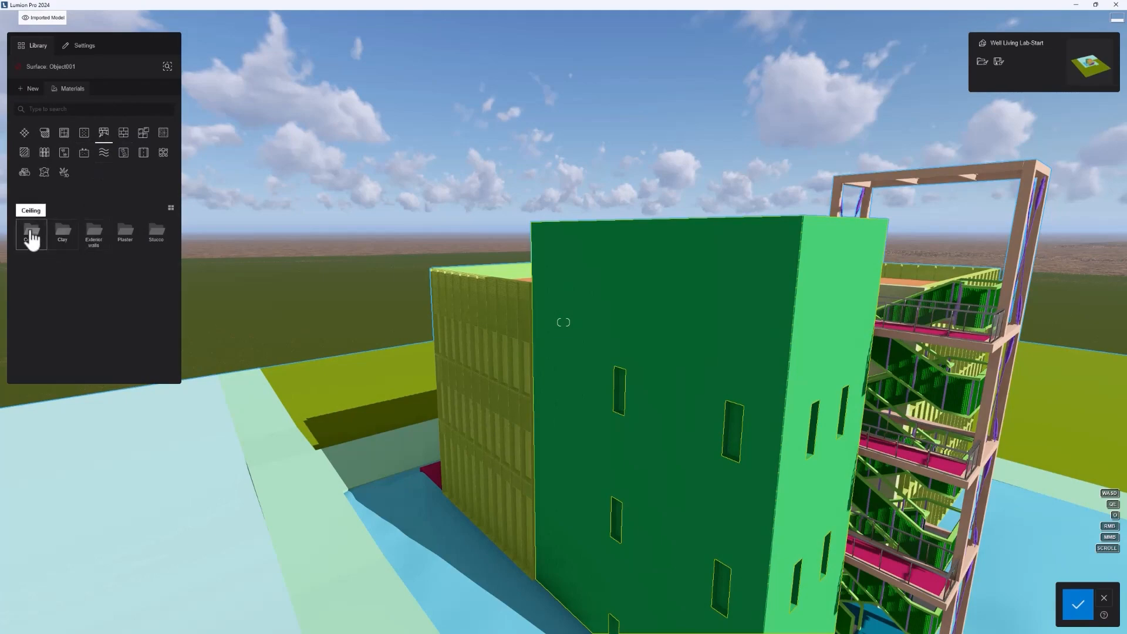
# Step: Look through the Plaster ceiling materials and apply a terracotta clay from the Clay category to the tower wall
pyautogui.click(32, 235)
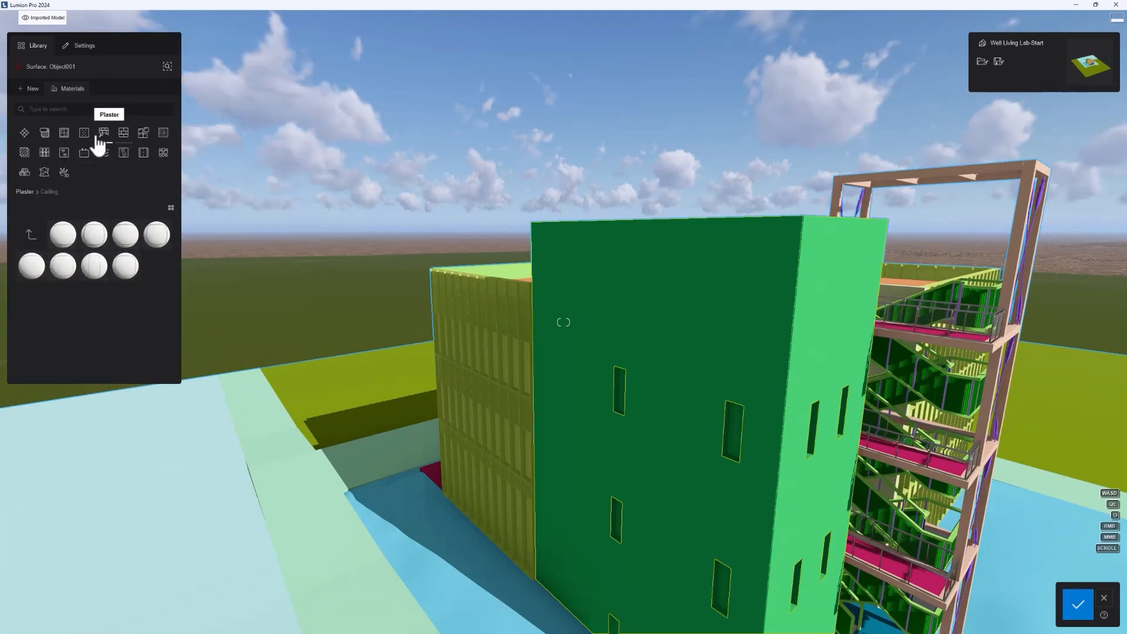
pyautogui.click(27, 191)
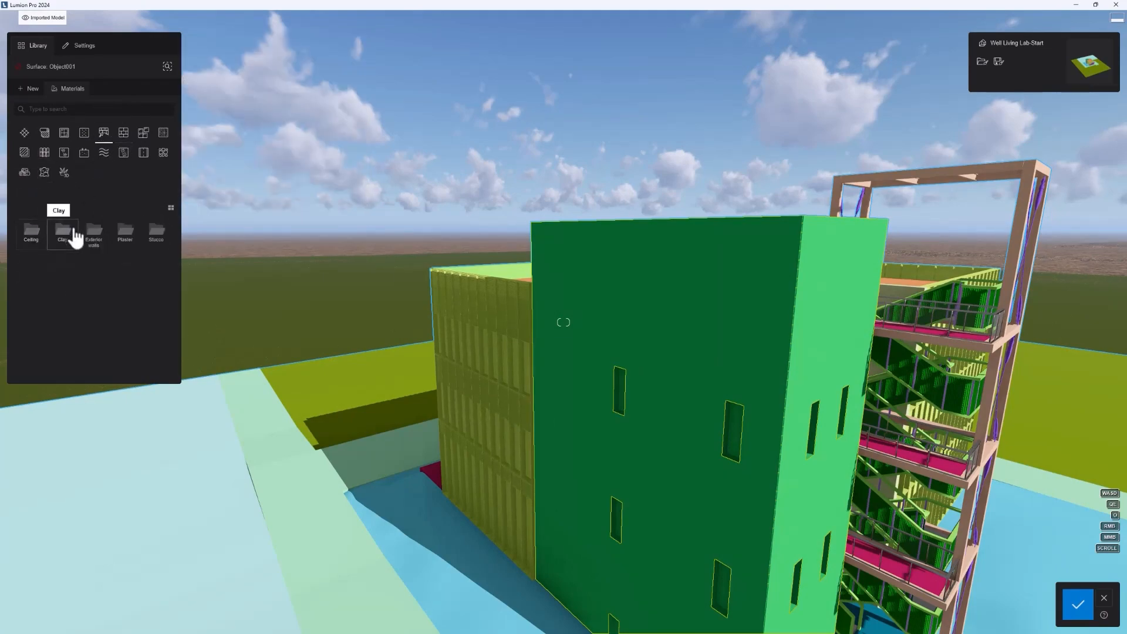
pyautogui.click(75, 239)
pyautogui.click(93, 236)
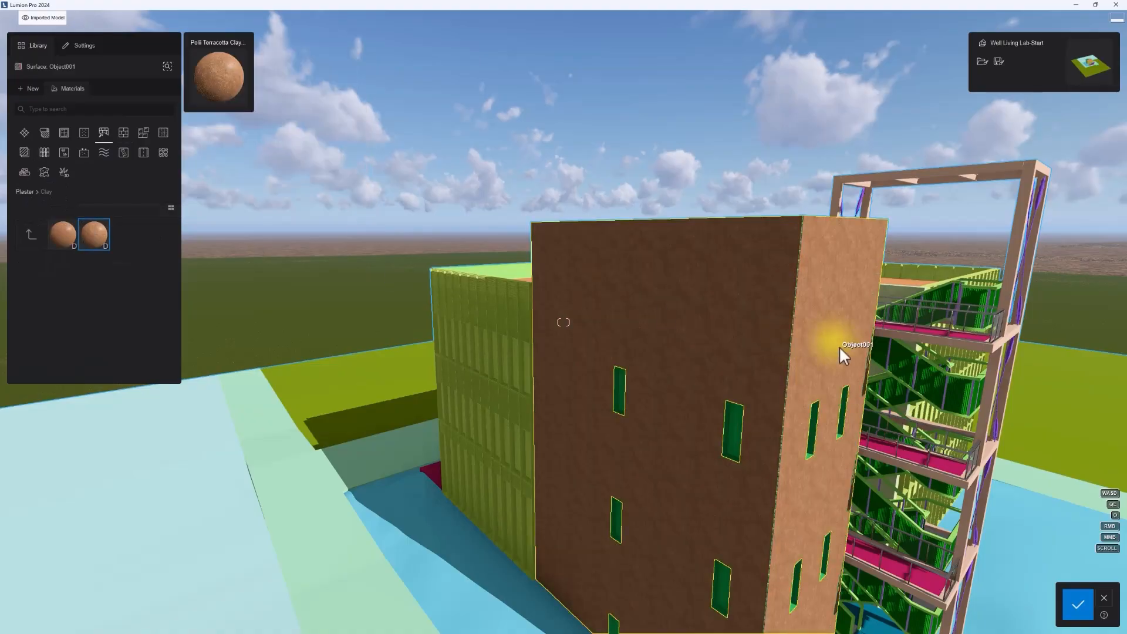
# Step: Apply the Bricks 001 1024 stone material to the tower wall
pyautogui.click(122, 136)
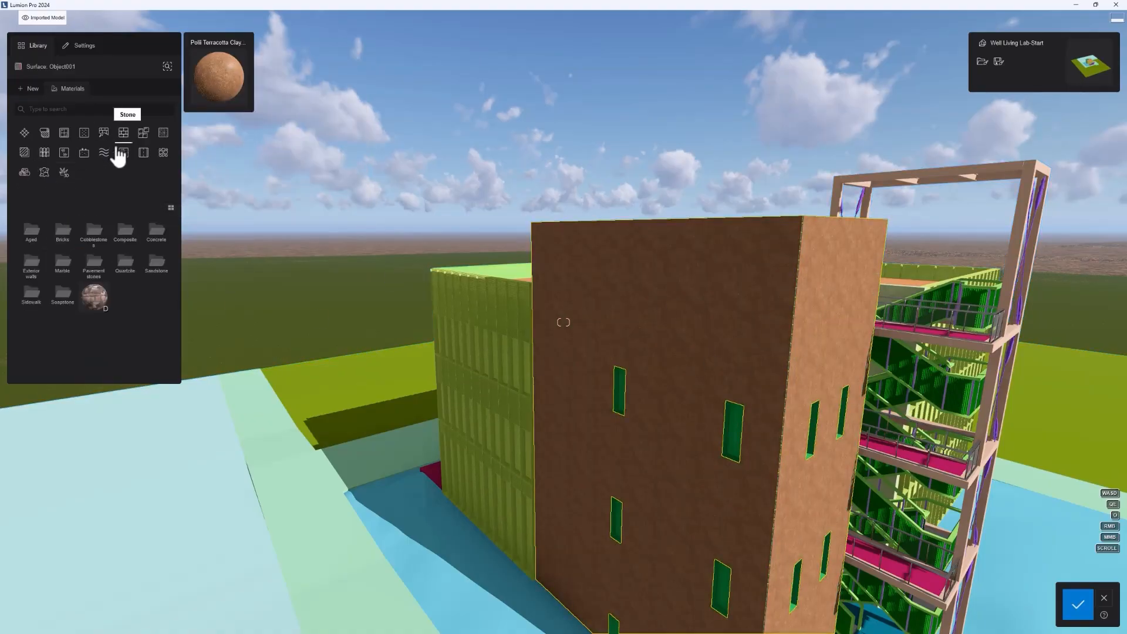
pyautogui.click(63, 233)
pyautogui.click(88, 238)
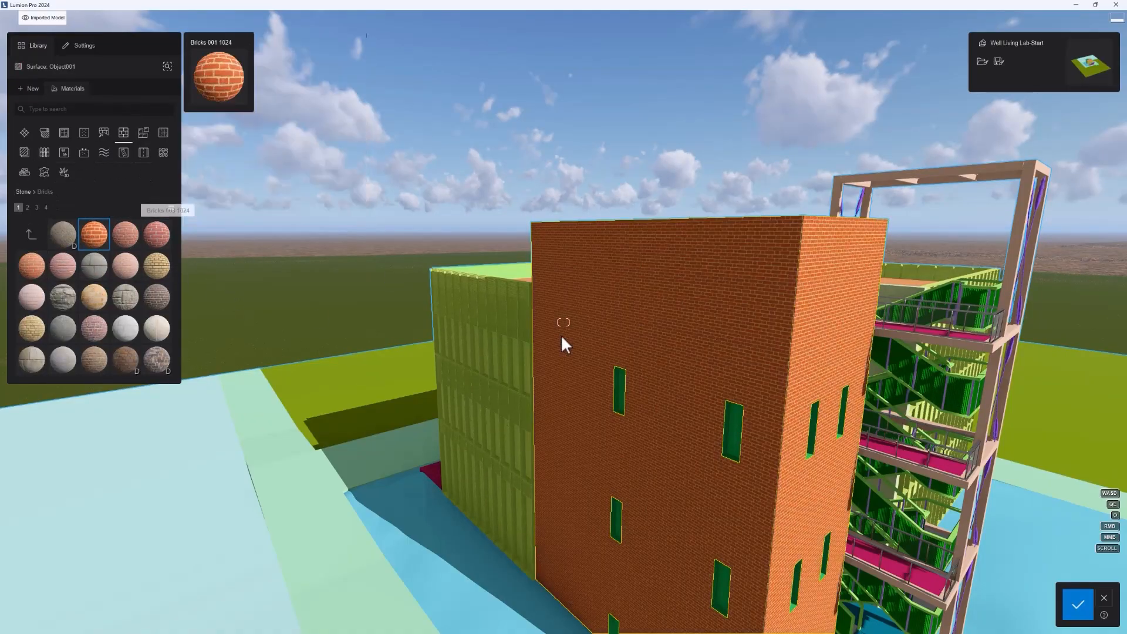
# Step: Apply the Wild Grass 02 3D grass material to the yellow-green ground surface around the building
pyautogui.moveTo(561, 336); pyautogui.dragTo(242, 292, button='right')
pyautogui.click(243, 293)
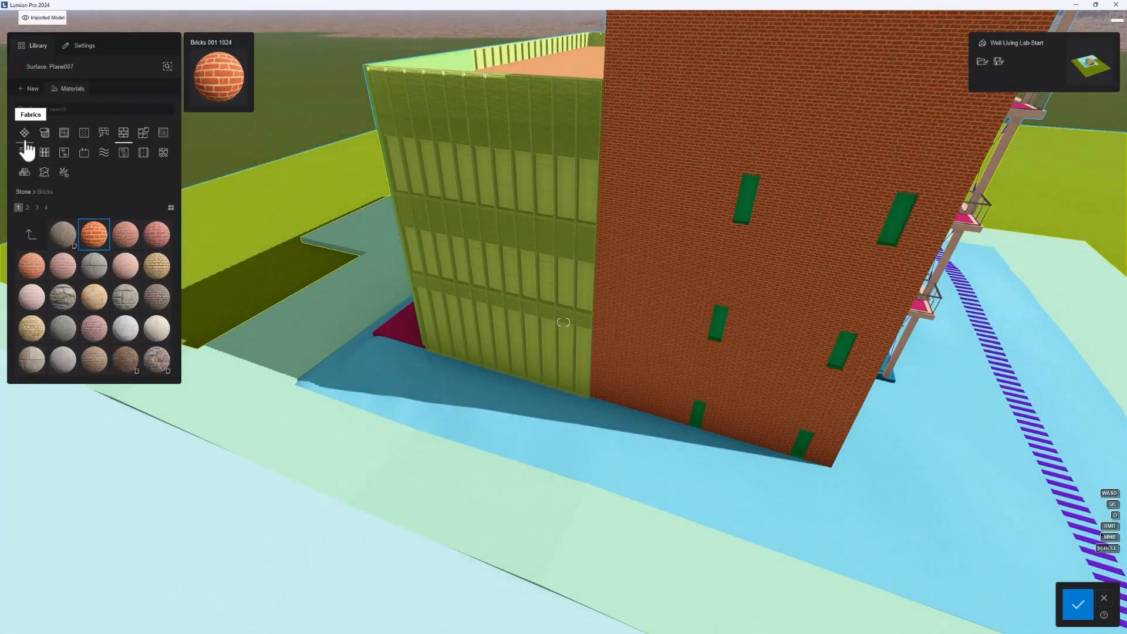
pyautogui.click(64, 173)
pyautogui.moveTo(219, 279); pyautogui.dragTo(170, 252, button='right')
pyautogui.click(136, 303)
# Step: Search the materials for "glass", apply Glass Panels 001 to the purple ground-floor facade under the canopy and save the changes
pyautogui.press('w')
pyautogui.moveTo(482, 299); pyautogui.dragTo(458, 281, button='right')
pyautogui.press('w')
pyautogui.moveTo(554, 366); pyautogui.dragTo(849, 251, button='right')
pyautogui.press('a')
pyautogui.press('q')
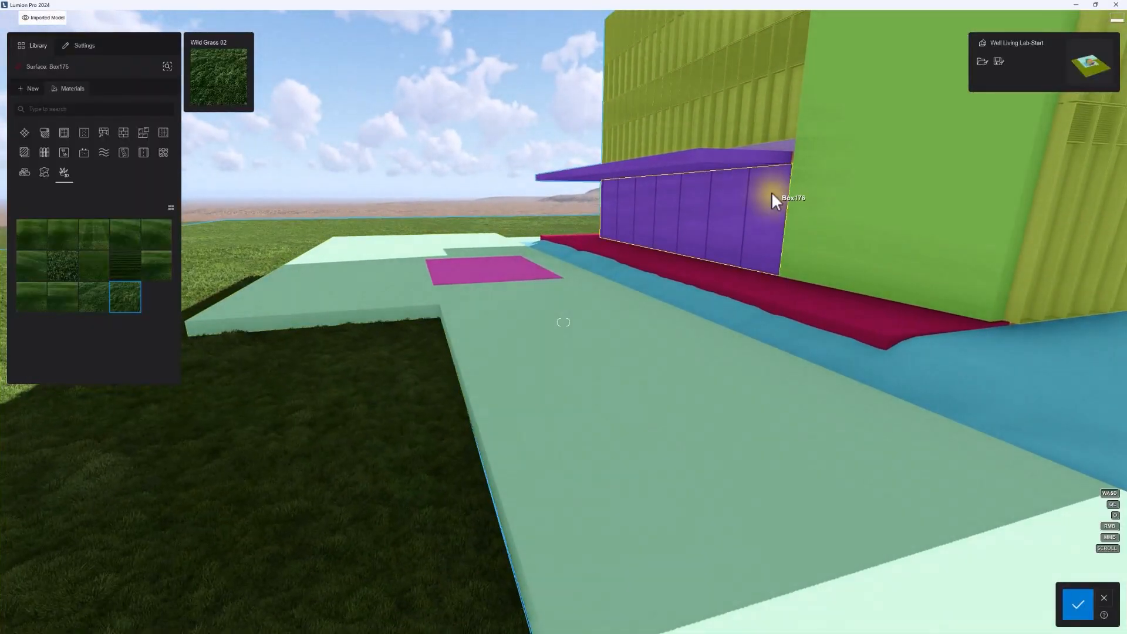
pyautogui.click(770, 194)
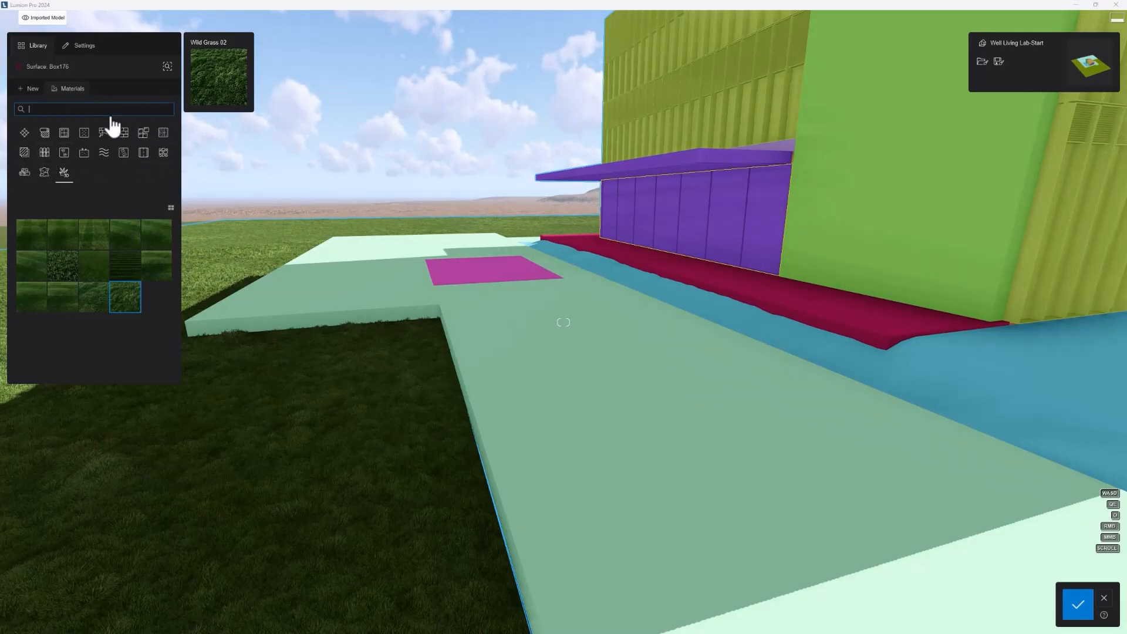
pyautogui.write('glass')
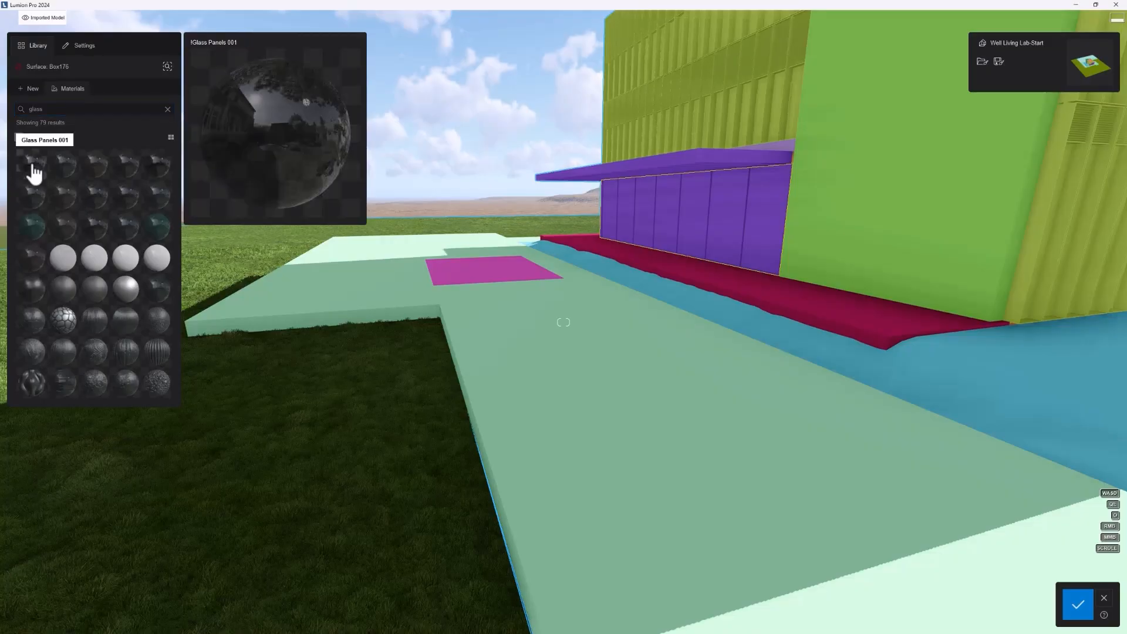
pyautogui.click(32, 168)
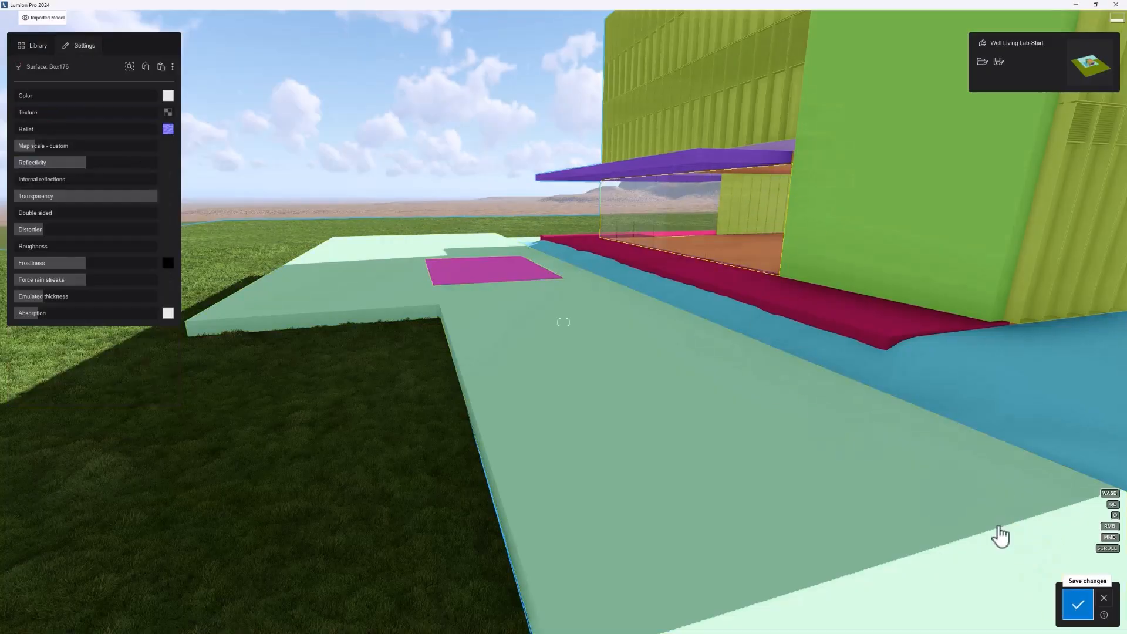
pyautogui.click(1077, 605)
# Step: Reopen the brick tower wall for material editing and replace its brick with the new Standard material
pyautogui.press('d')
pyautogui.moveTo(822, 458); pyautogui.dragTo(684, 222, button='right')
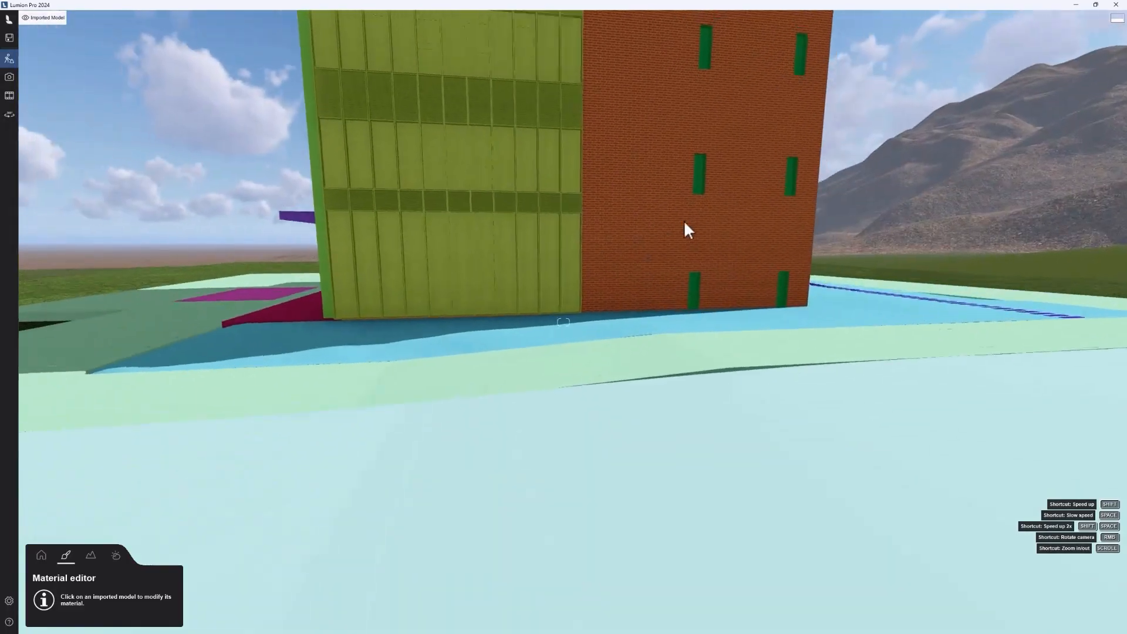
pyautogui.press('q')
pyautogui.click(540, 129)
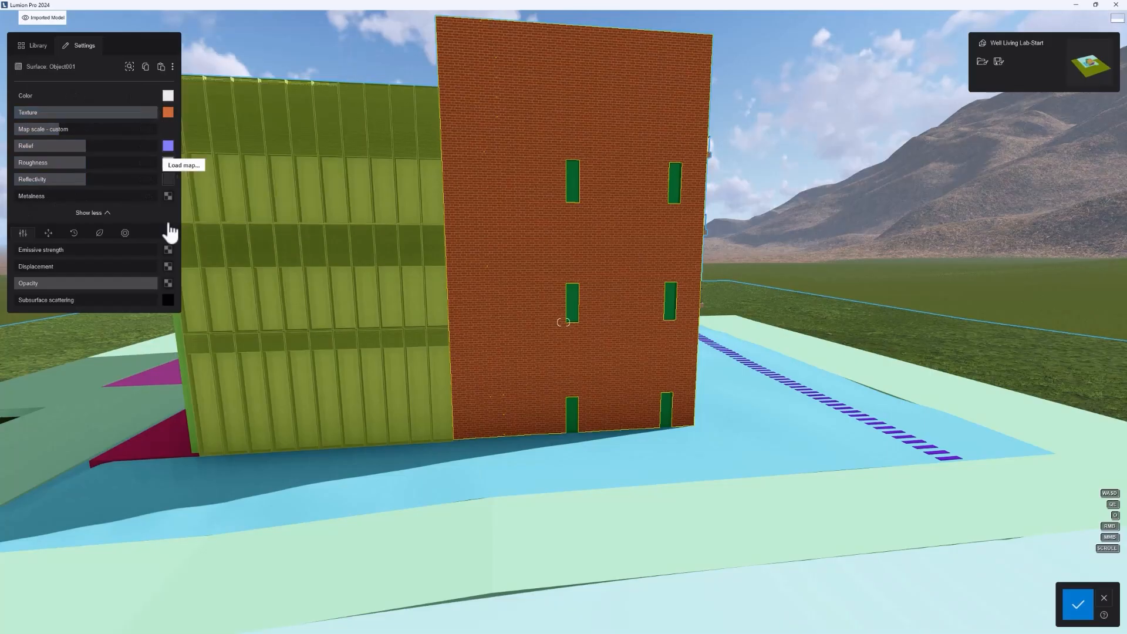
pyautogui.click(35, 45)
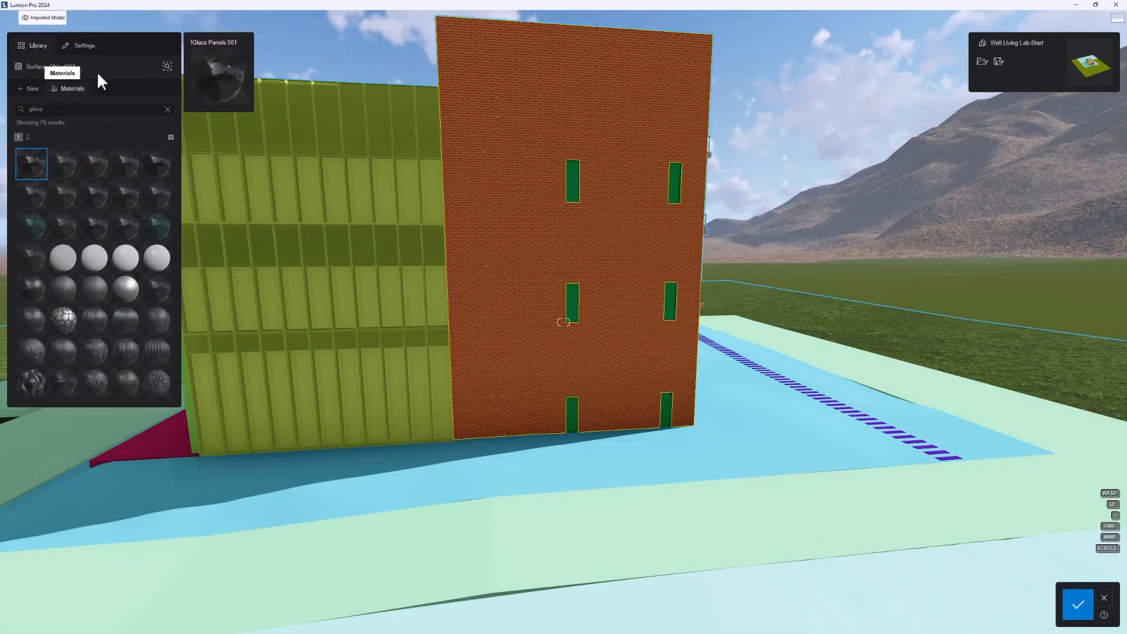
pyautogui.click(31, 89)
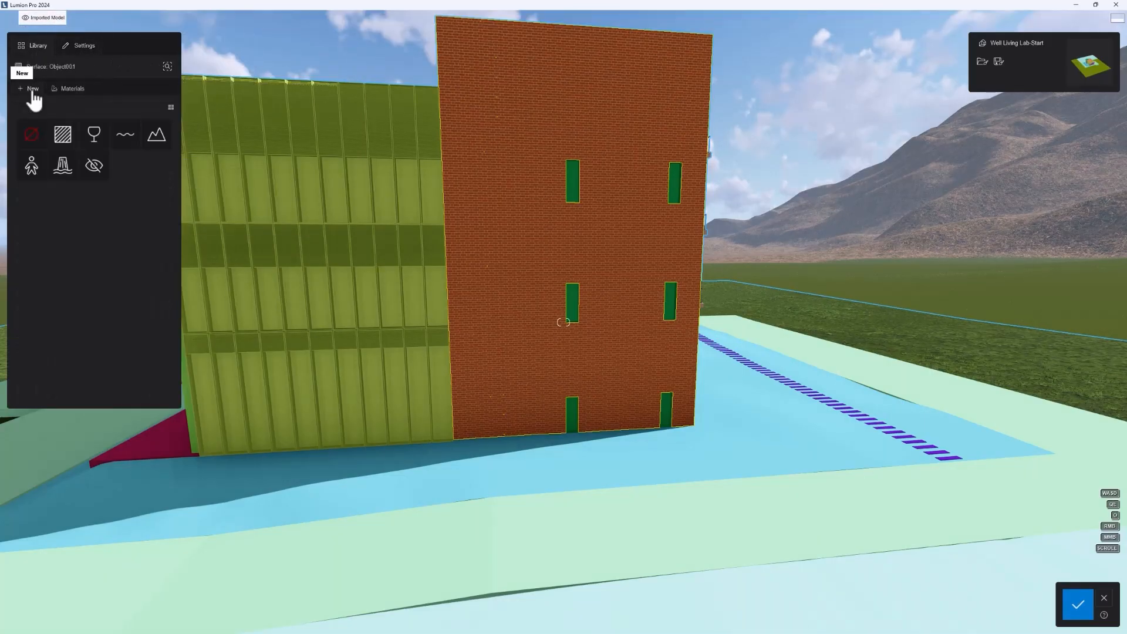
pyautogui.click(63, 140)
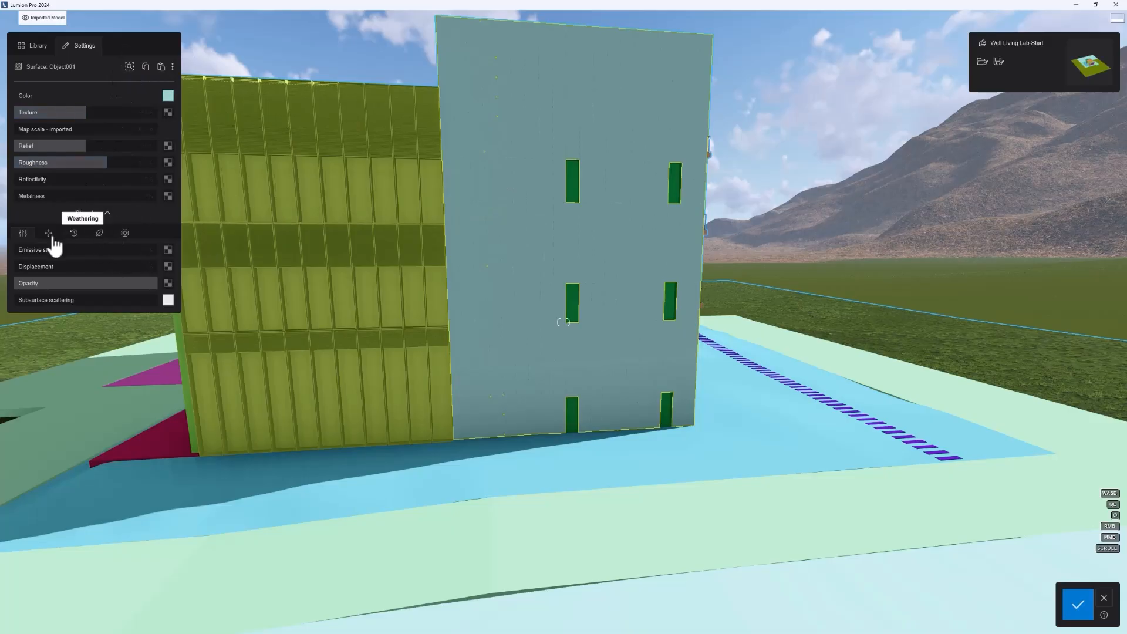
# Step: Return to the materials library for the tower wall and clear the "glass" search
pyautogui.click(34, 45)
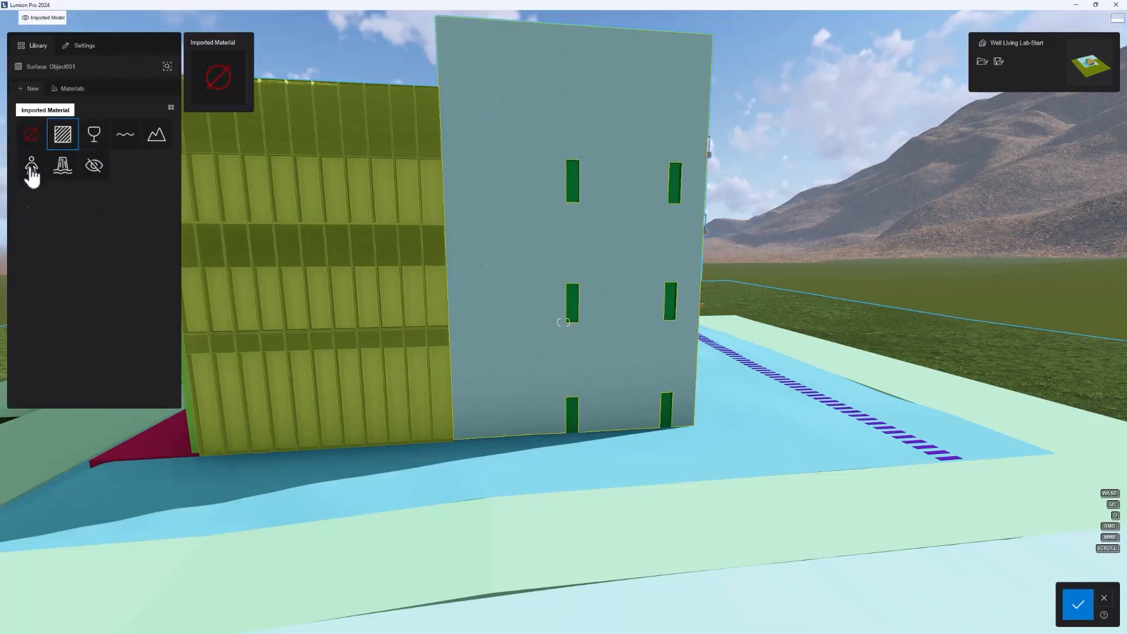
pyautogui.click(62, 89)
pyautogui.click(47, 109)
pyautogui.write('glass')
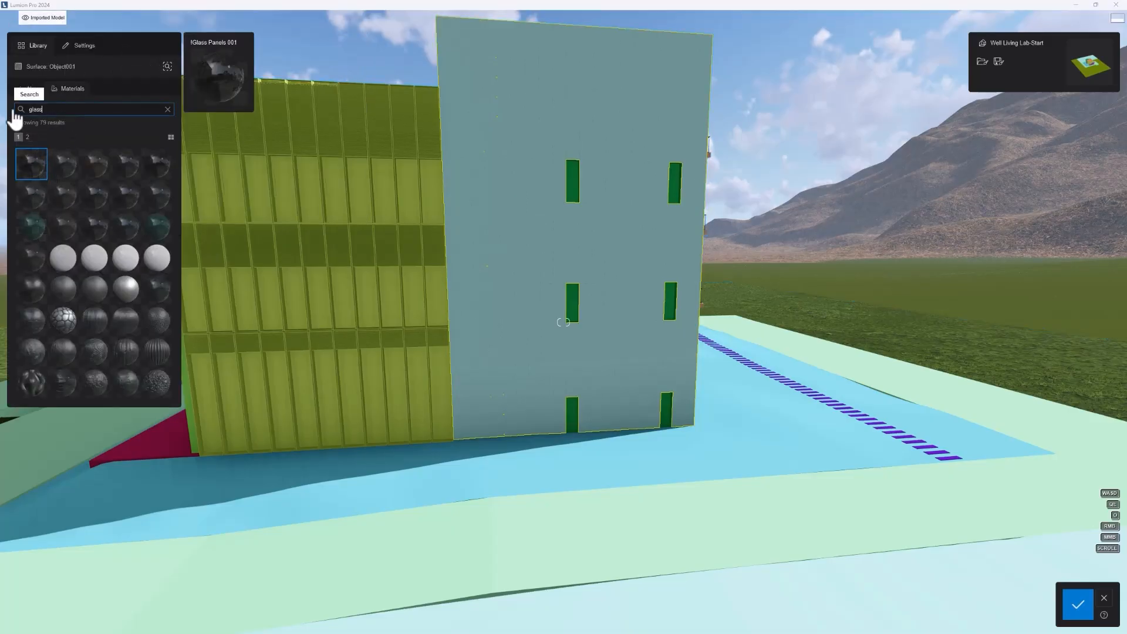
pyautogui.press('BackSpace')
pyautogui.press('BackSpace')
pyautogui.press('BackSpace')
pyautogui.press('BackSpace')
pyautogui.press('BackSpace')
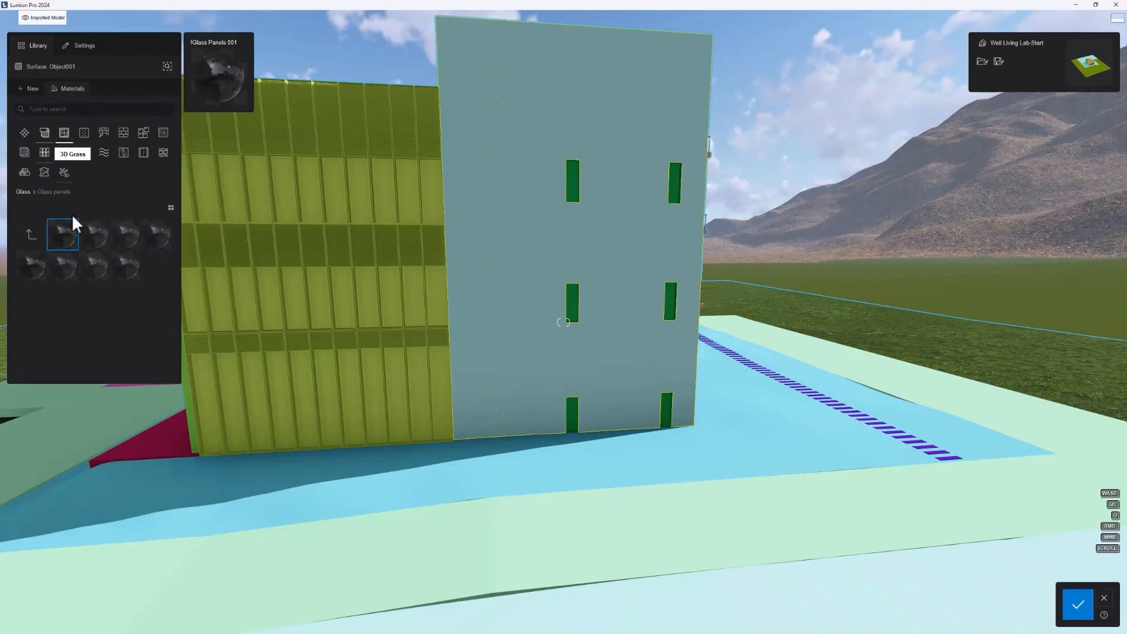
# Step: Look through the metal and cobblestone materials and apply Bricks 006 1024 to the tower wall
pyautogui.click(86, 140)
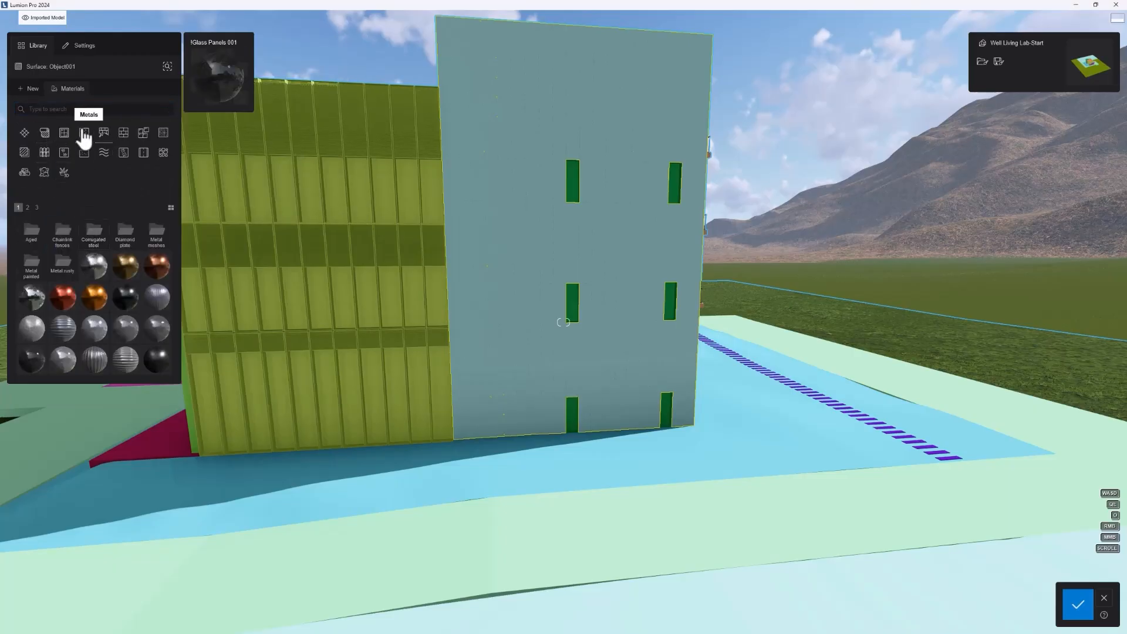
pyautogui.click(122, 135)
pyautogui.click(96, 235)
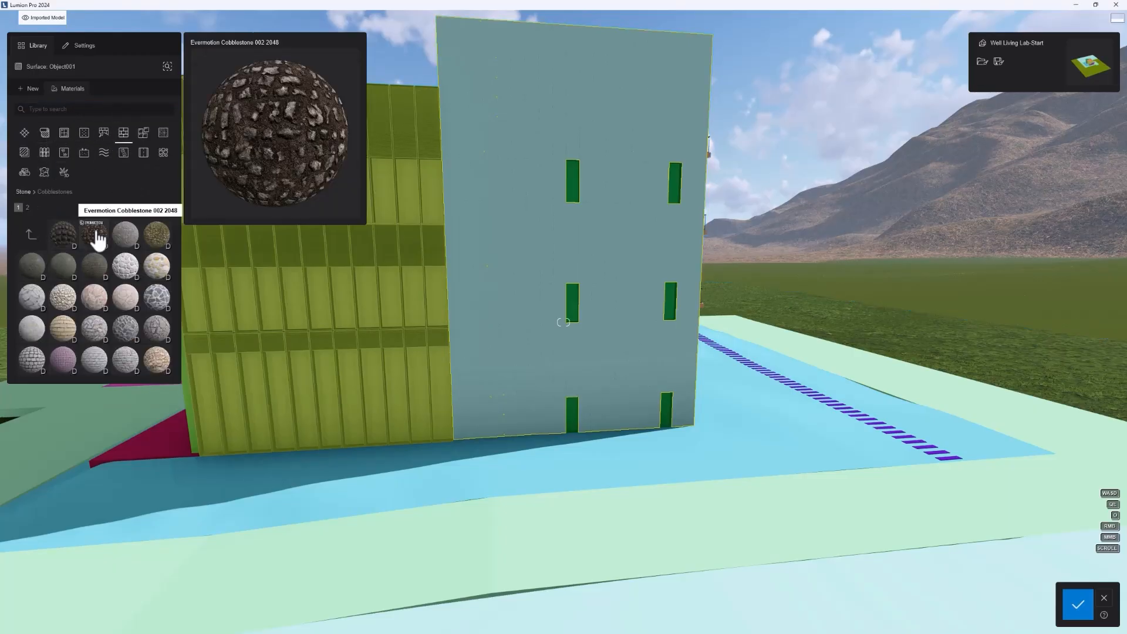
pyautogui.click(30, 234)
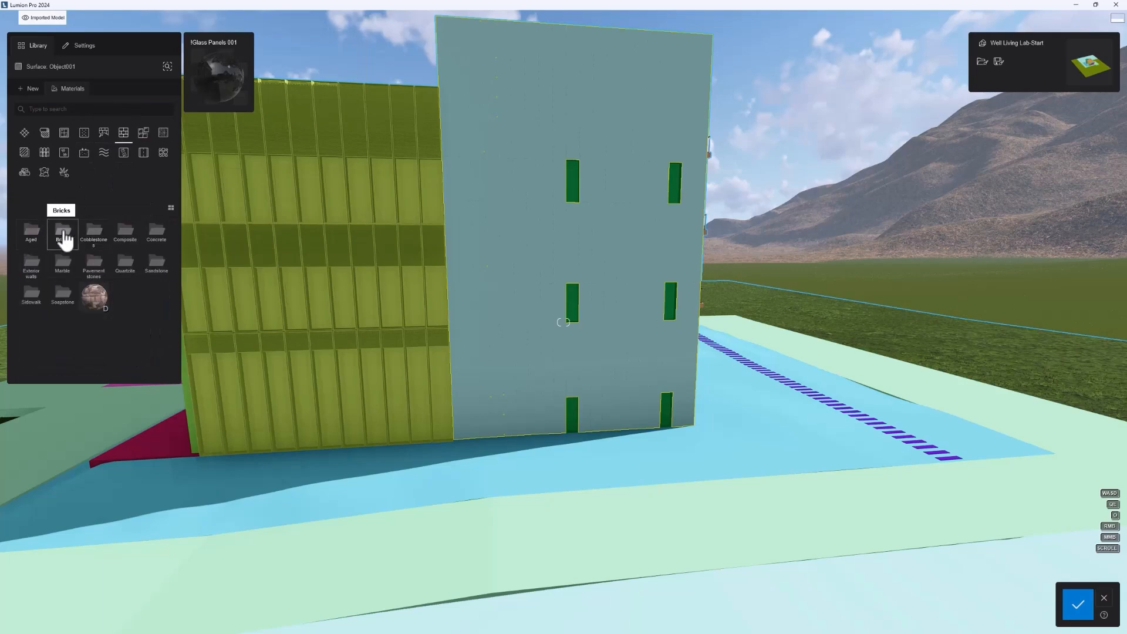
pyautogui.click(63, 234)
pyautogui.click(125, 265)
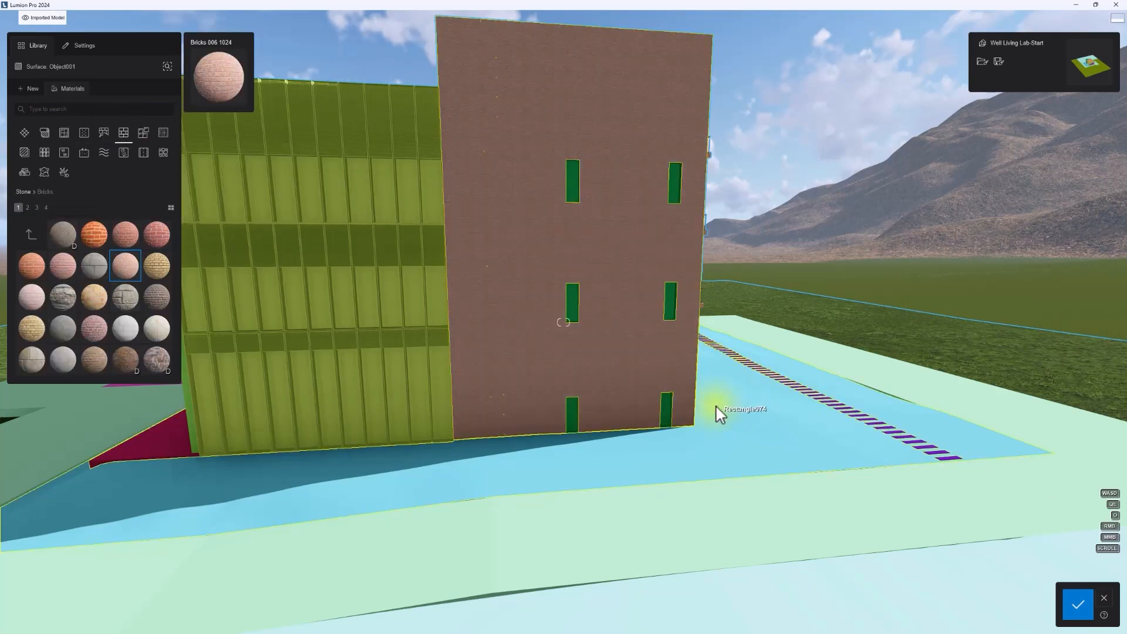
# Step: Grow foliage on the base of the brick tower with a raised ground level, 37% leaf colorize, reduced spread and the second leaf type
pyautogui.moveTo(716, 407); pyautogui.dragTo(686, 399, button='right')
pyautogui.press('d')
pyautogui.press('w')
pyautogui.moveTo(459, 330); pyautogui.dragTo(340, 327, button='right')
pyautogui.click(31, 234)
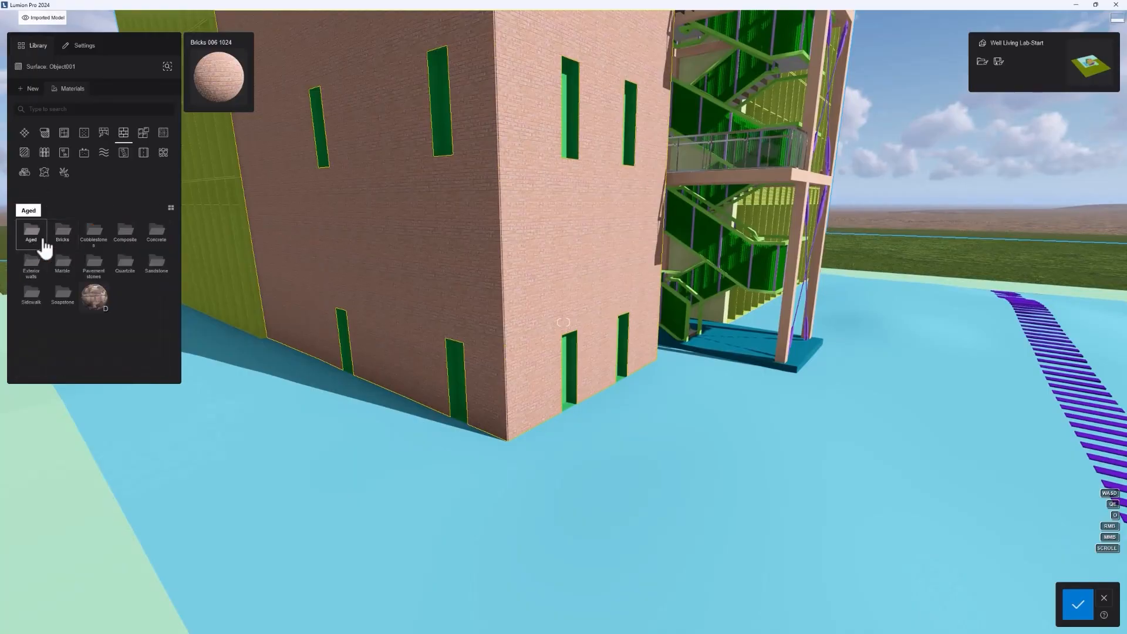
pyautogui.click(401, 217)
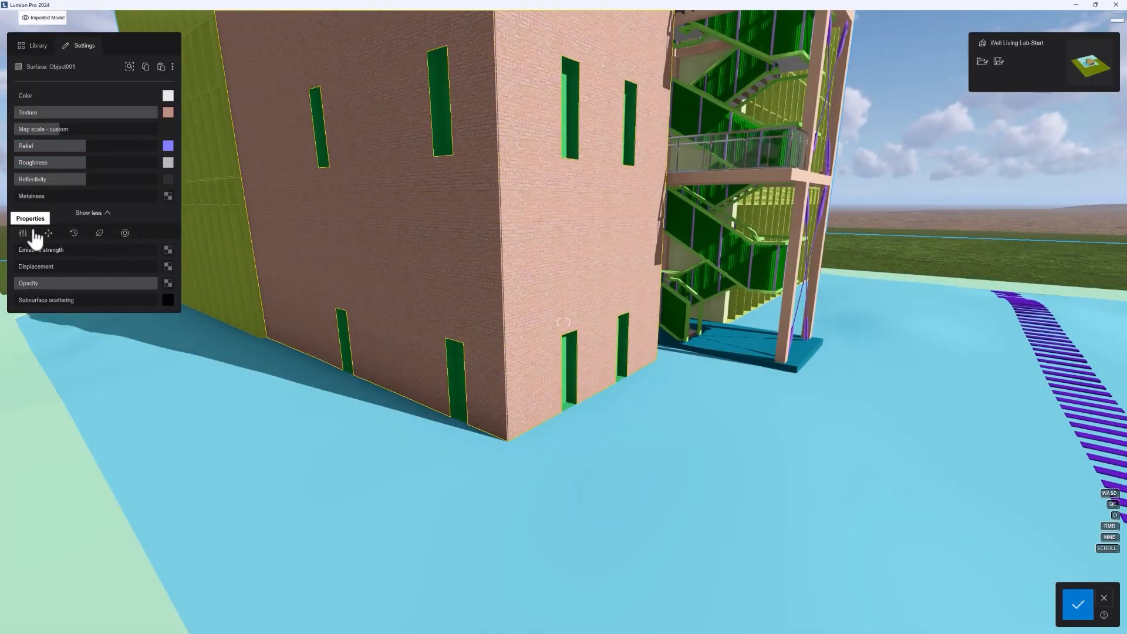
pyautogui.click(100, 235)
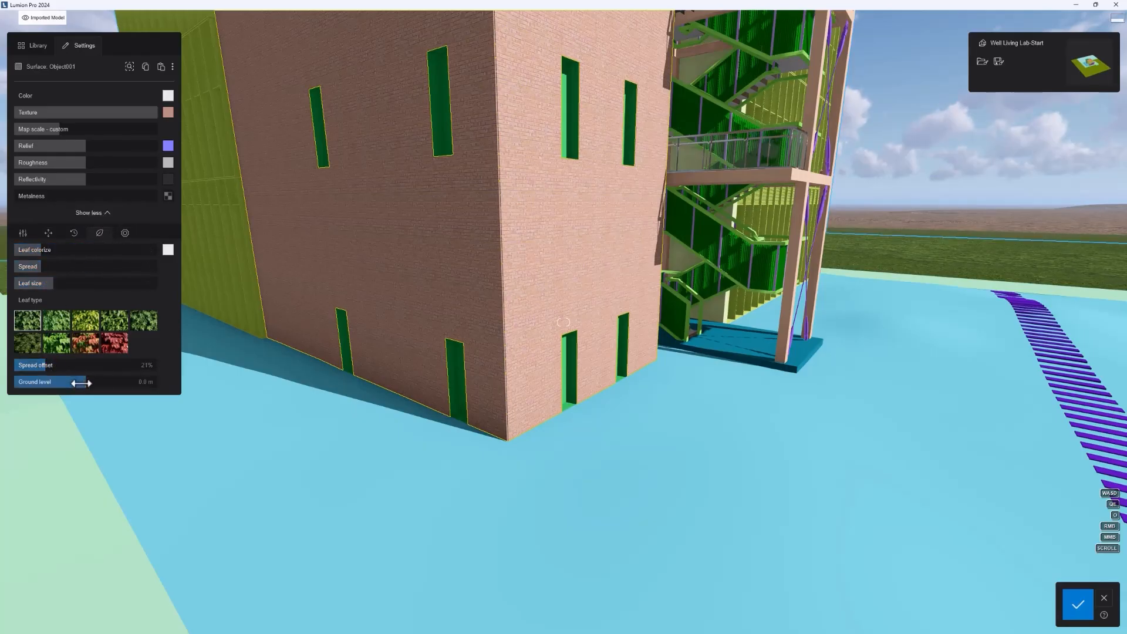
pyautogui.moveTo(81, 383)
pyautogui.mouseDown()
pyautogui.moveTo(115, 383)
pyautogui.moveTo(91, 382)
pyautogui.mouseUp()
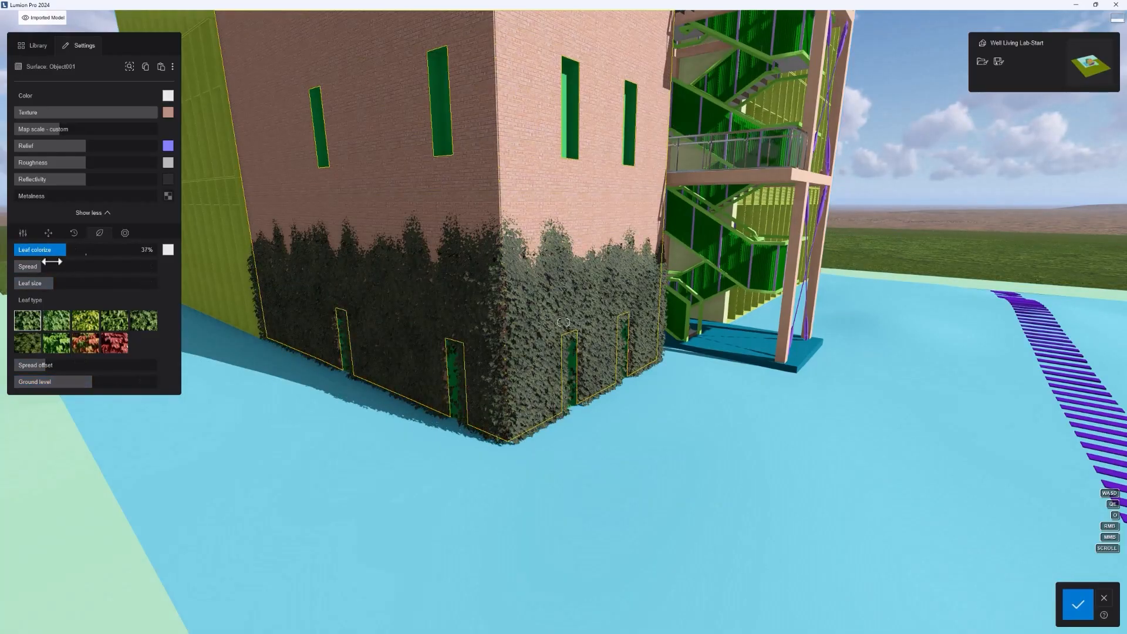
pyautogui.moveTo(51, 261)
pyautogui.mouseDown()
pyautogui.moveTo(76, 261)
pyautogui.moveTo(24, 258)
pyautogui.moveTo(47, 278)
pyautogui.mouseUp()
pyautogui.click(66, 324)
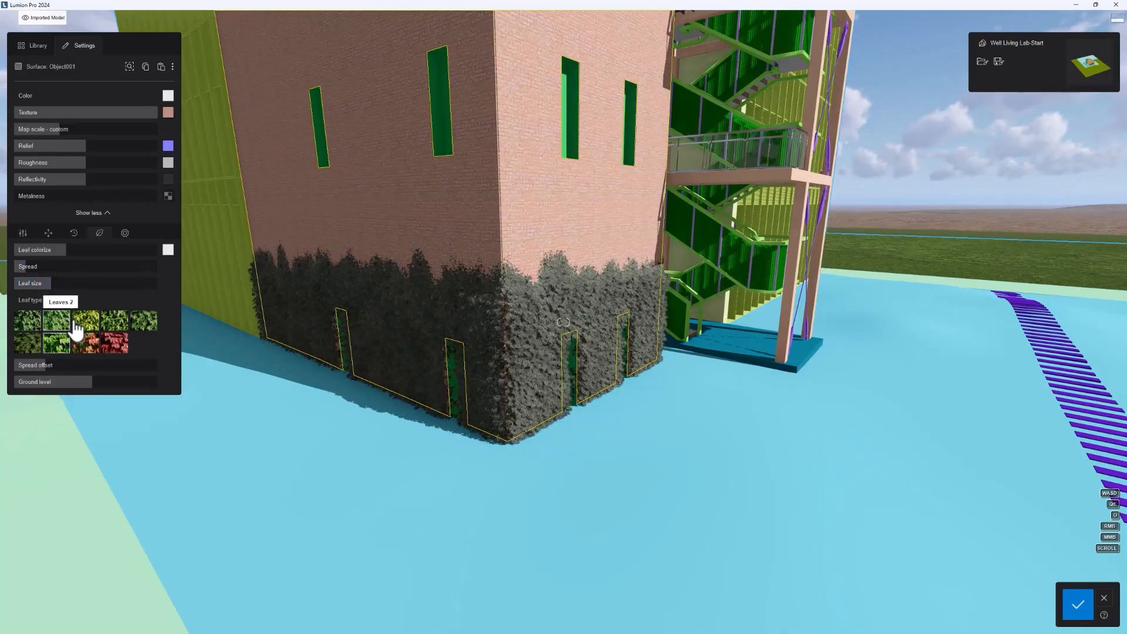
# Step: Set the weathering strength of the tower's brick material to 100%
pyautogui.click(82, 233)
pyautogui.click(100, 233)
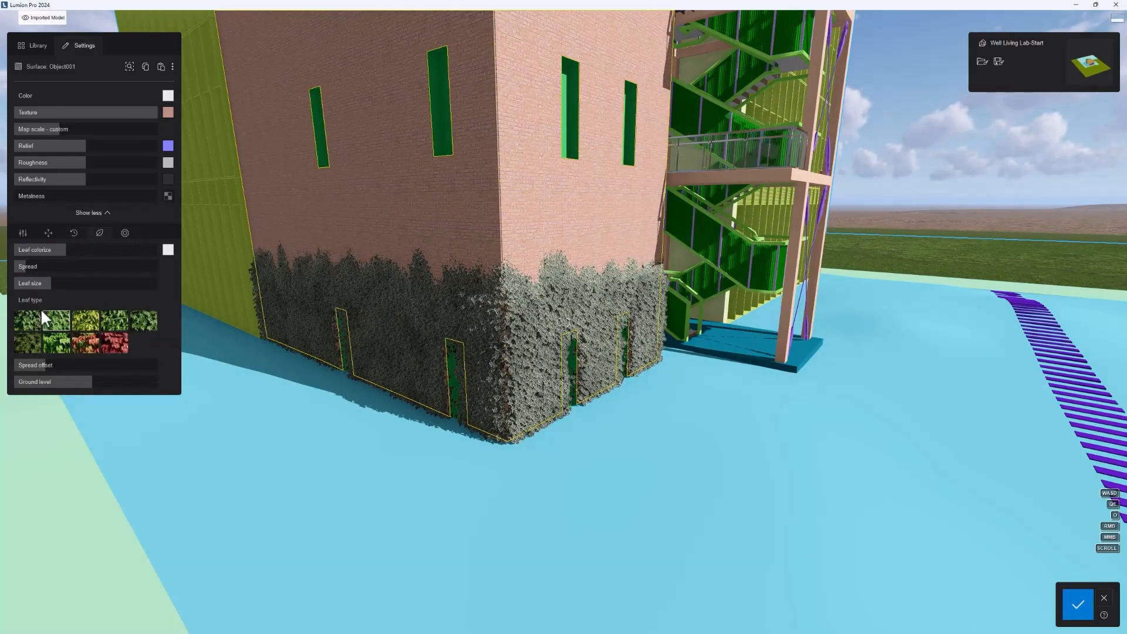
pyautogui.click(70, 233)
pyautogui.moveTo(29, 249); pyautogui.dragTo(155, 249)
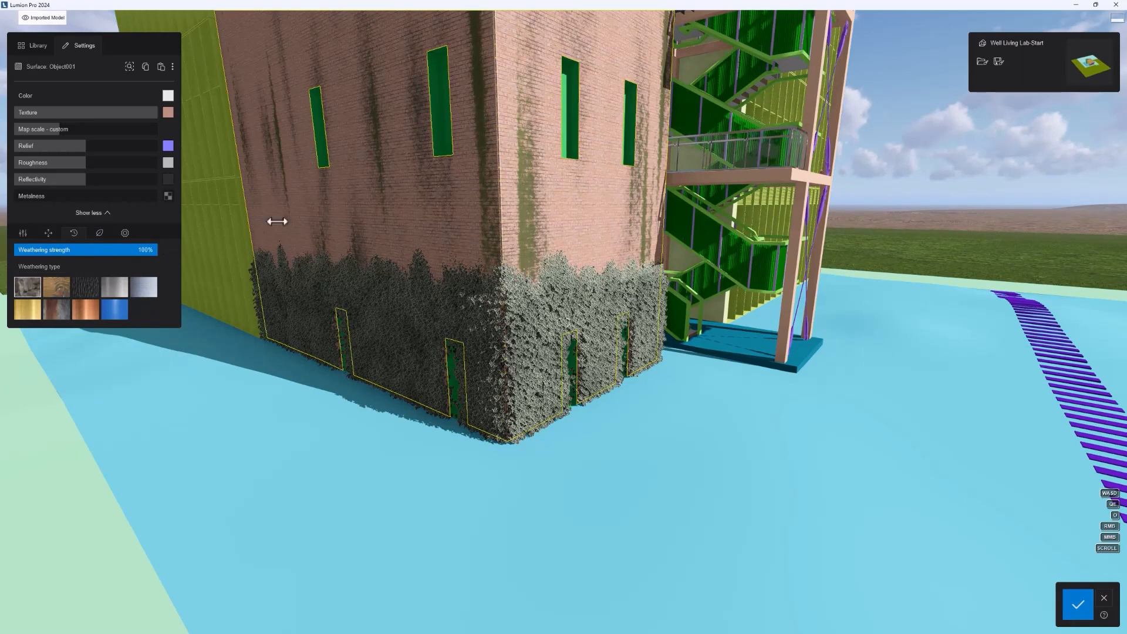
# Step: Set the brick material's X offset to 31%, increase its Y and Z offsets and displacement, and save the changes
pyautogui.click(48, 233)
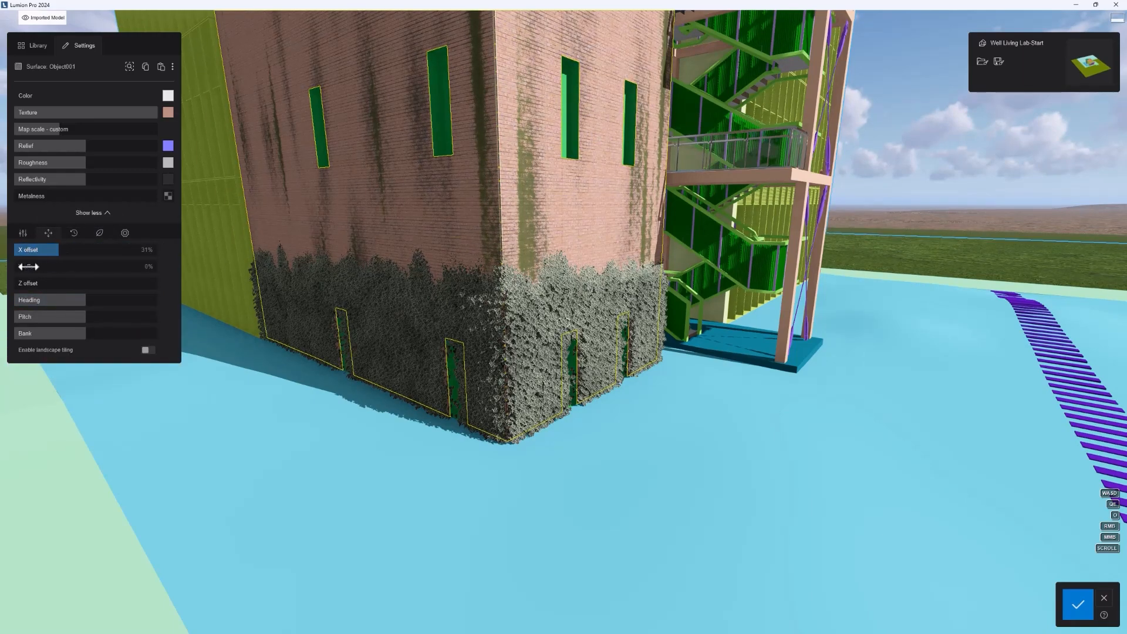
pyautogui.moveTo(28, 266); pyautogui.dragTo(37, 266)
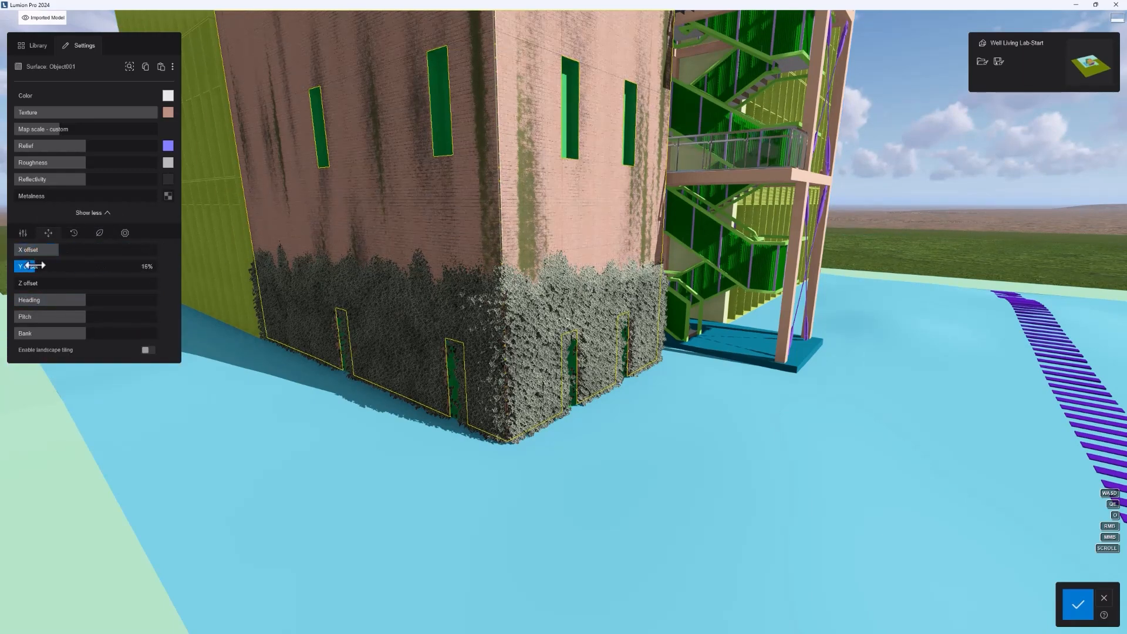
pyautogui.click(27, 236)
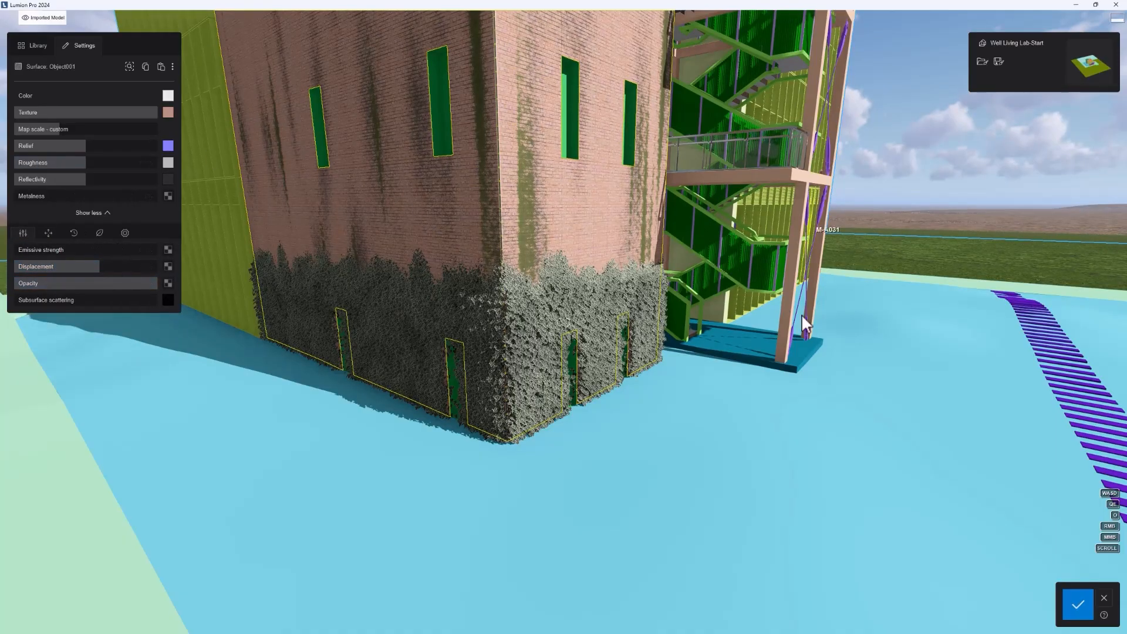
pyautogui.scroll(-5, 432, 402)
pyautogui.click(1077, 604)
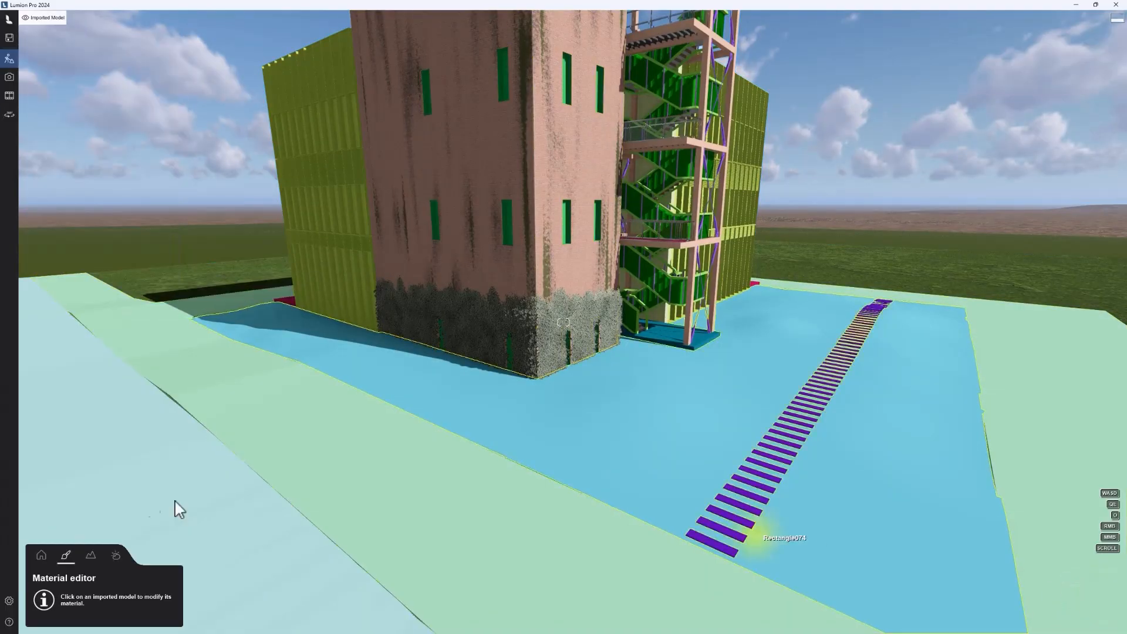
# Step: Delete the imported Well Living Lab-Start model from the scene
pyautogui.click(41, 554)
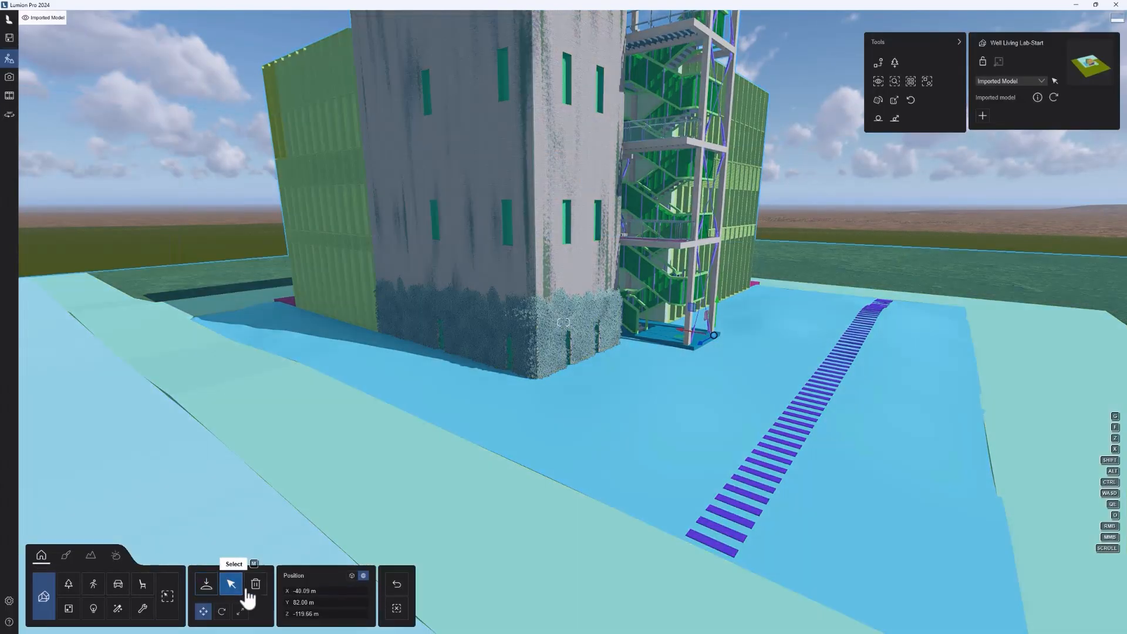
pyautogui.click(231, 583)
pyautogui.scroll(-5, 586, 335)
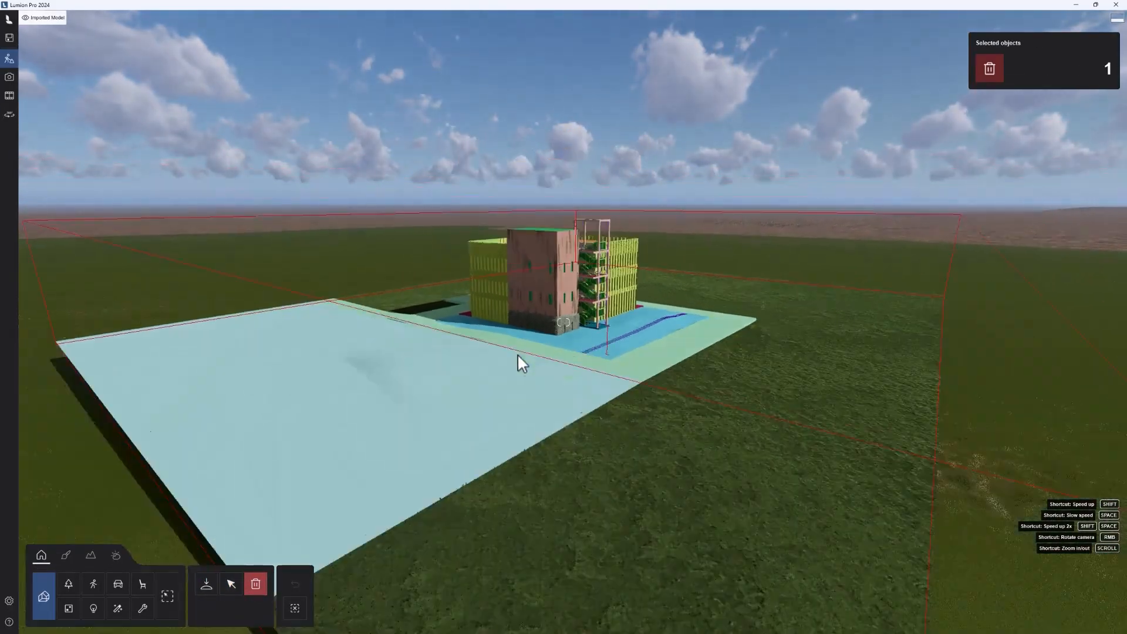
pyautogui.click(602, 331)
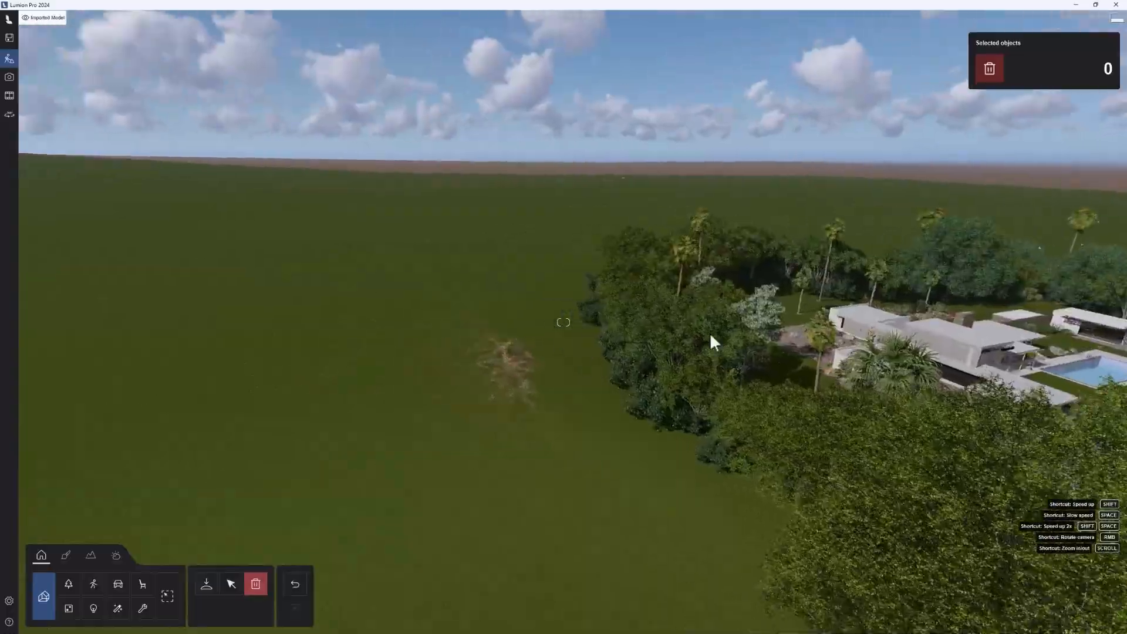
# Step: Open the material settings of the Kaufmann Desert House's flat roof edge
pyautogui.press('w')
pyautogui.moveTo(709, 332); pyautogui.dragTo(709, 337, button='right')
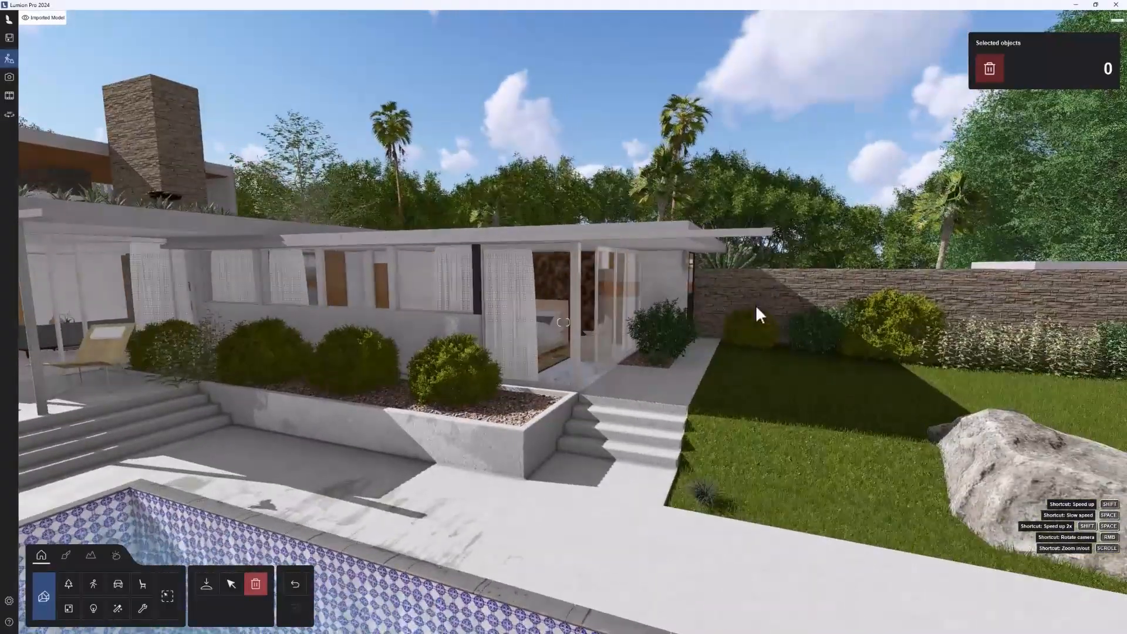
pyautogui.press('d')
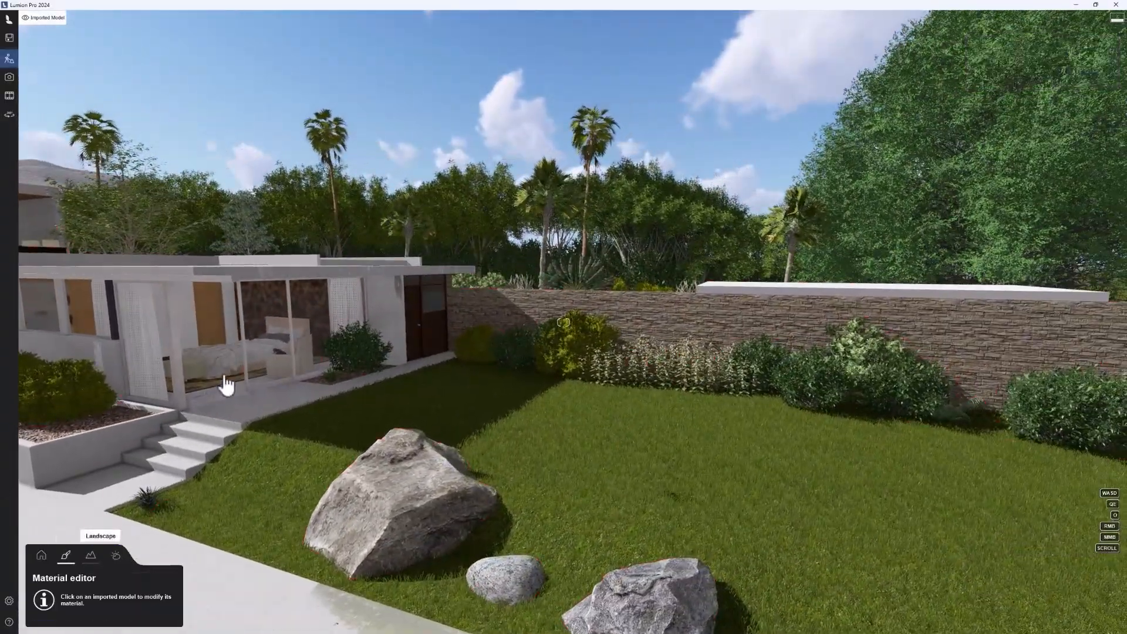
pyautogui.moveTo(264, 384); pyautogui.dragTo(422, 261, button='right')
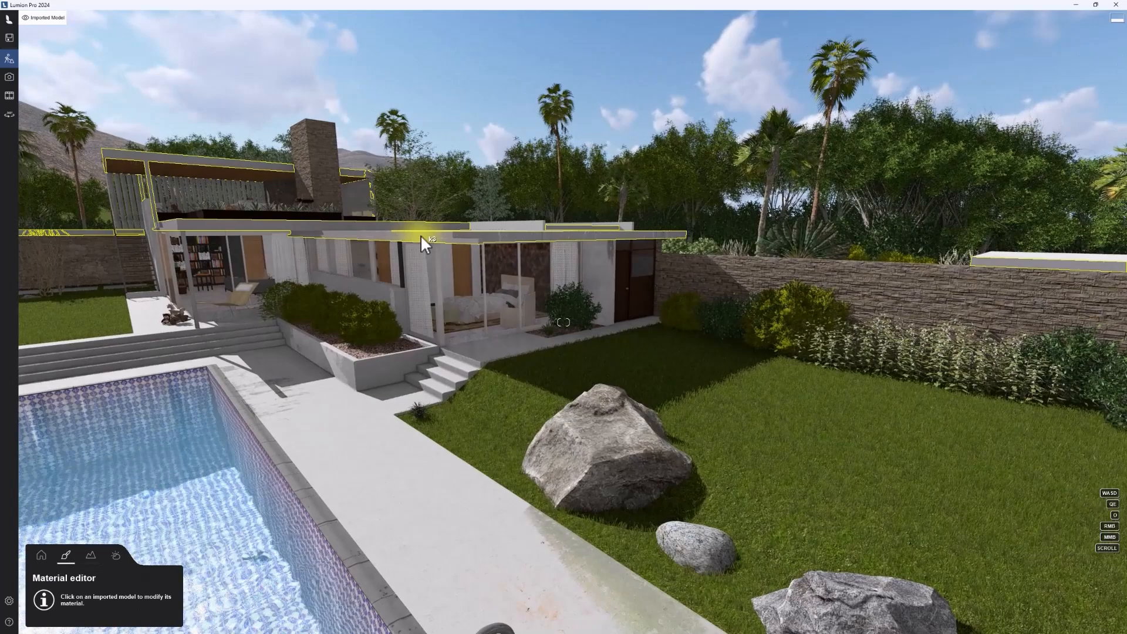
pyautogui.click(421, 237)
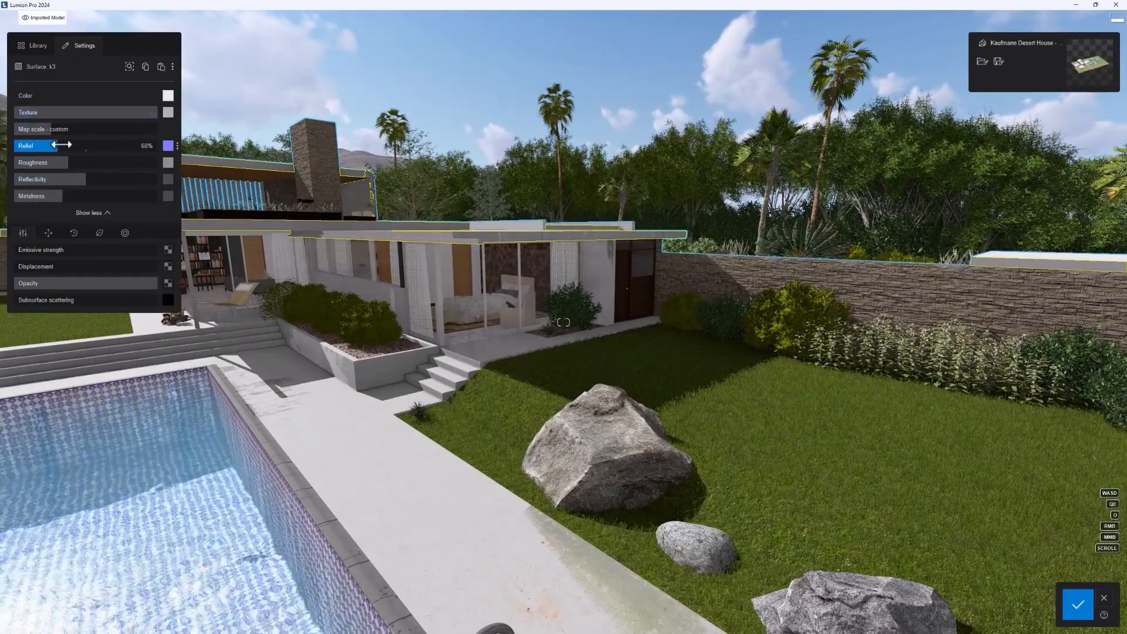
# Step: Examine the roof edges and weathered facade of the house from several viewpoints near the pool
pyautogui.press('s')
pyautogui.moveTo(402, 315); pyautogui.dragTo(439, 368, button='right')
pyautogui.press('w')
pyautogui.moveTo(576, 460); pyautogui.dragTo(635, 443, button='right')
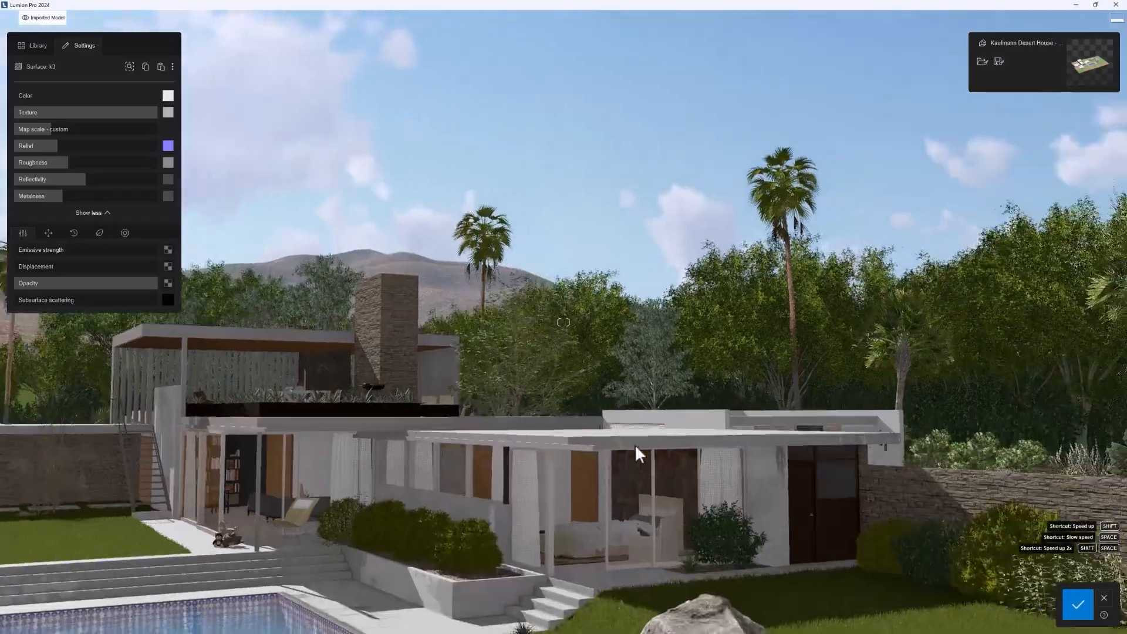
pyautogui.moveTo(578, 485); pyautogui.dragTo(649, 322, button='right')
pyautogui.press('w')
pyautogui.press('q')
pyautogui.press('s')
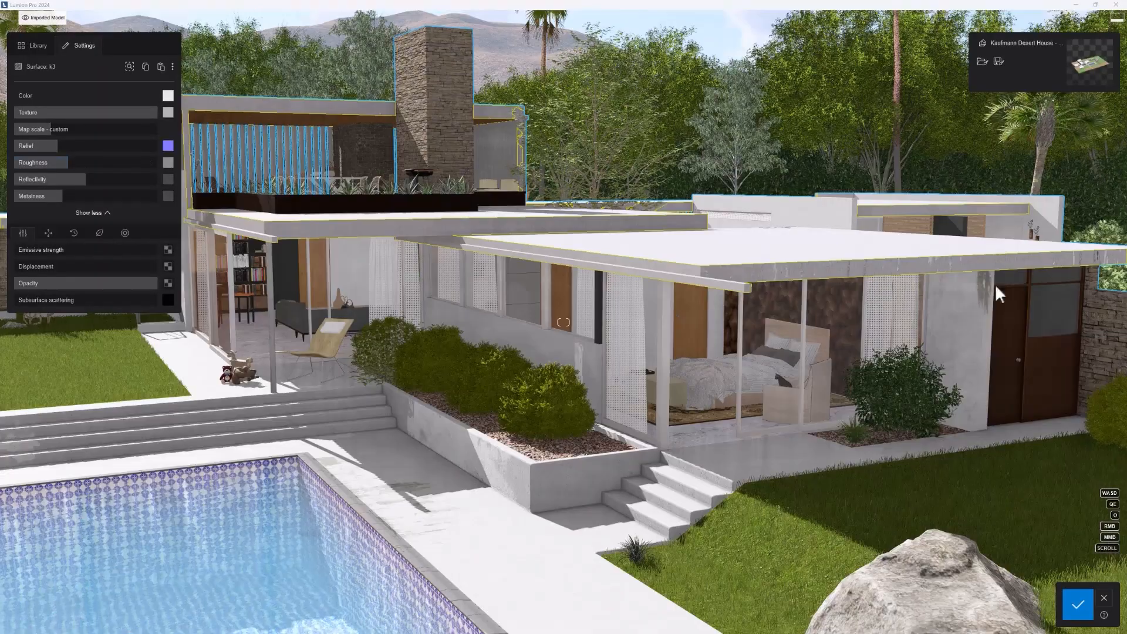
pyautogui.press('w')
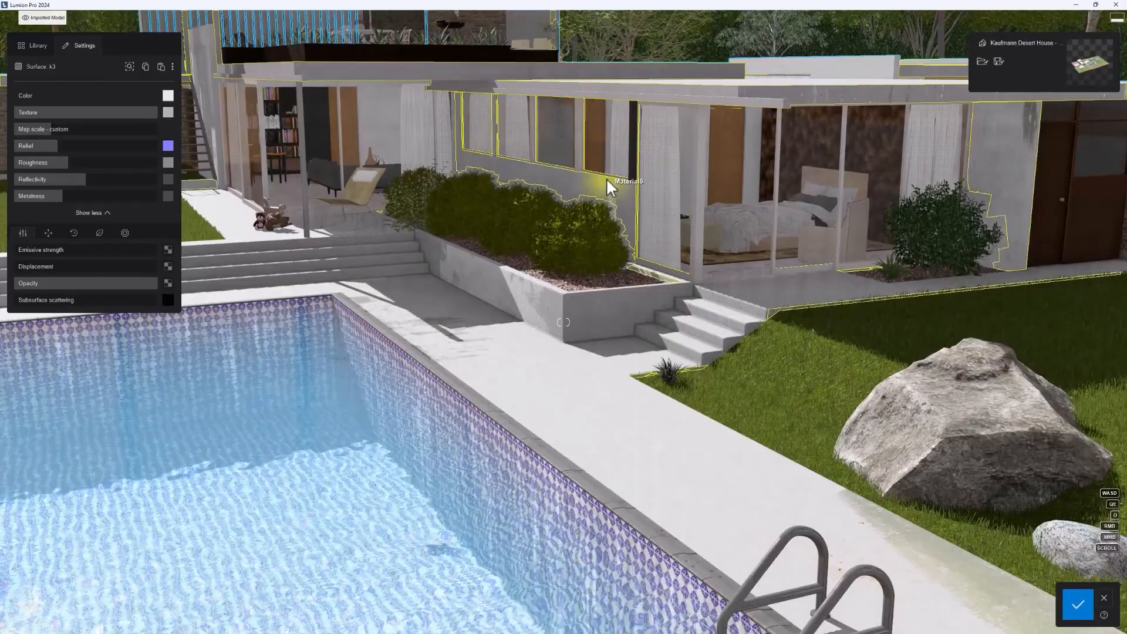
# Step: Review the material settings of the plastered wall behind the planter hedge
pyautogui.click(607, 178)
pyautogui.moveTo(91, 160); pyautogui.dragTo(124, 208)
pyautogui.click(83, 179)
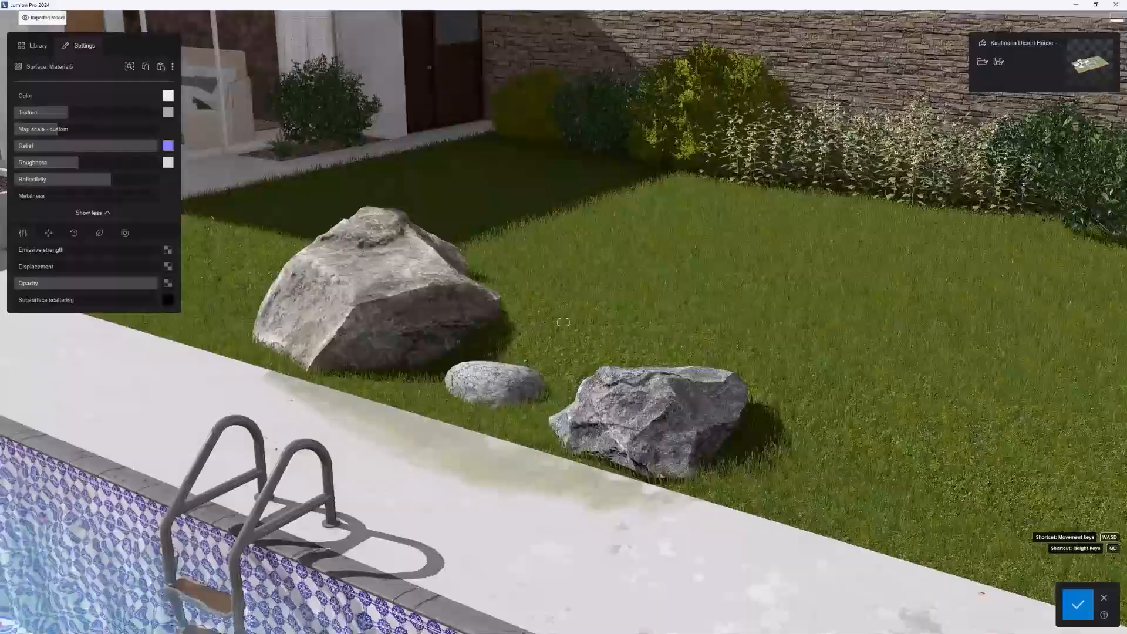
# Step: Inspect the weathered concrete paving material beside the pool and leave material editing without saving
pyautogui.moveTo(481, 217); pyautogui.dragTo(657, 239, button='right')
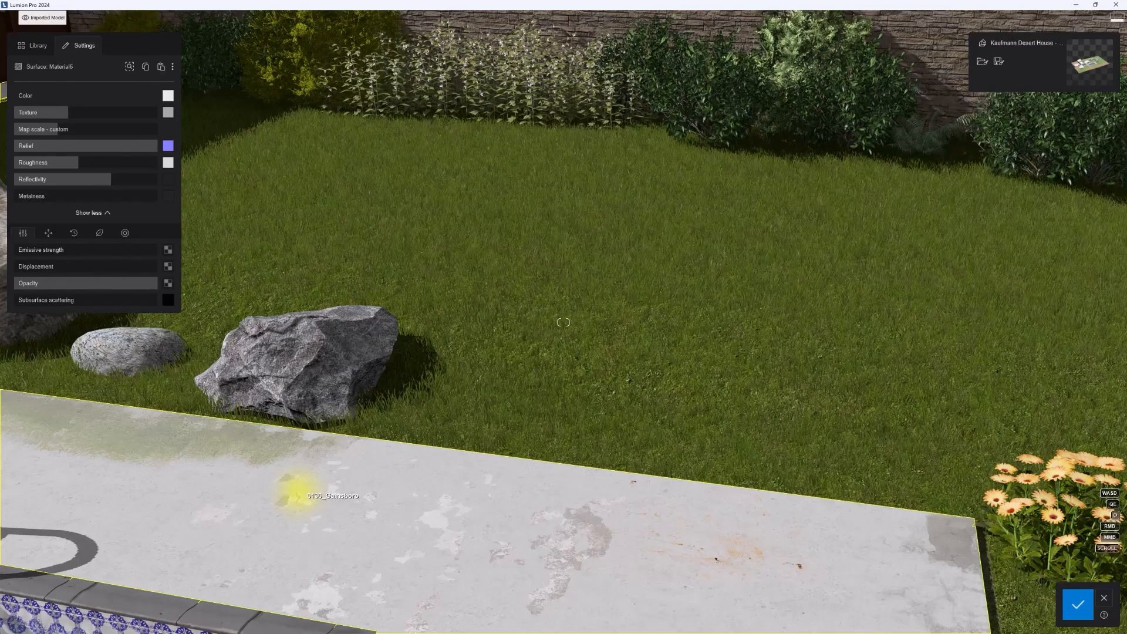
pyautogui.click(298, 491)
pyautogui.moveTo(299, 492); pyautogui.dragTo(217, 435, button='right')
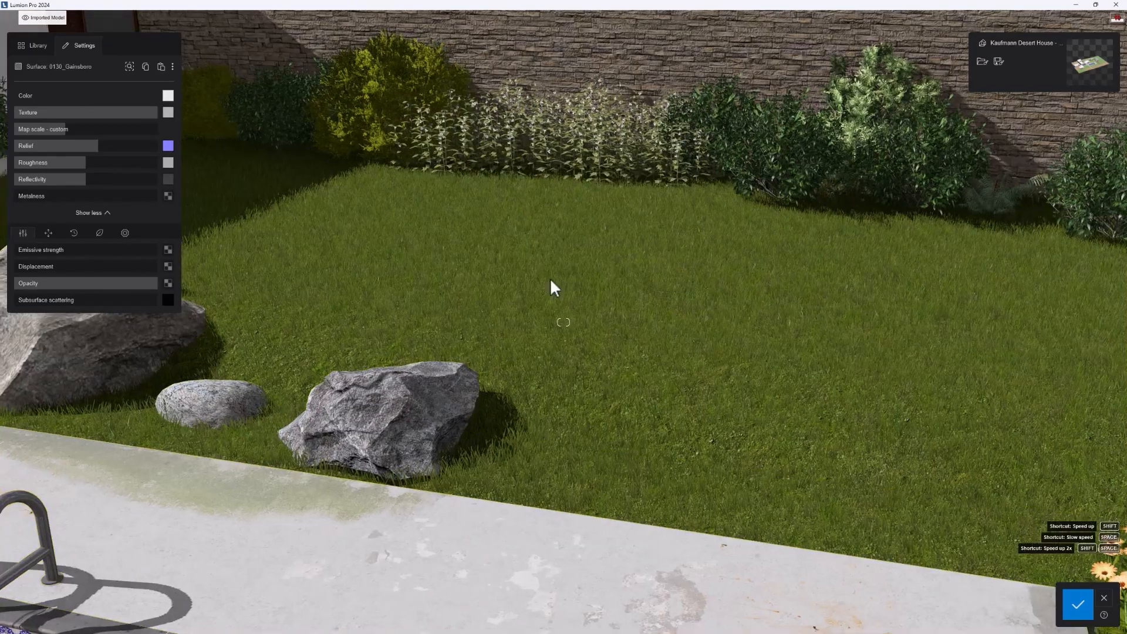
pyautogui.scroll(-5, 423, 269)
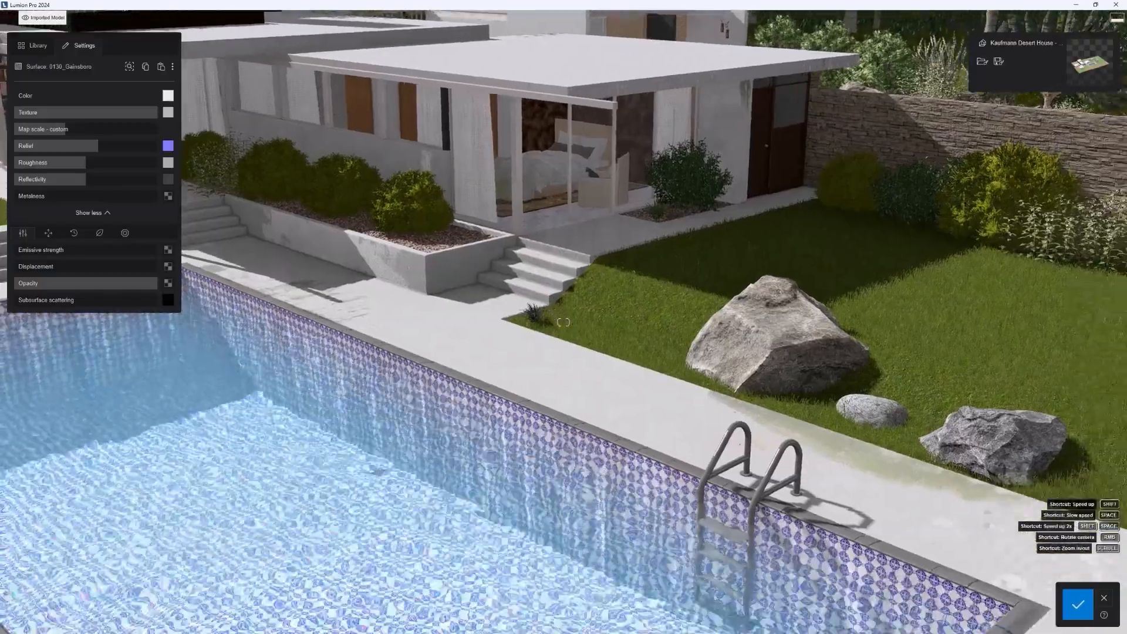
pyautogui.moveTo(422, 269); pyautogui.dragTo(415, 335, button='right')
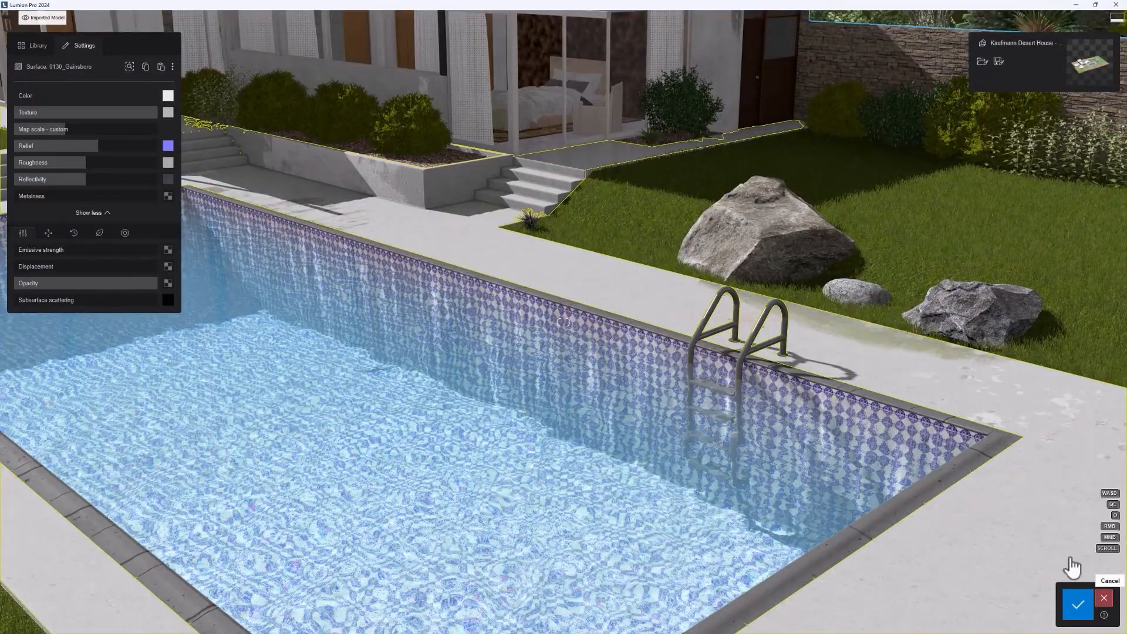
pyautogui.click(1102, 599)
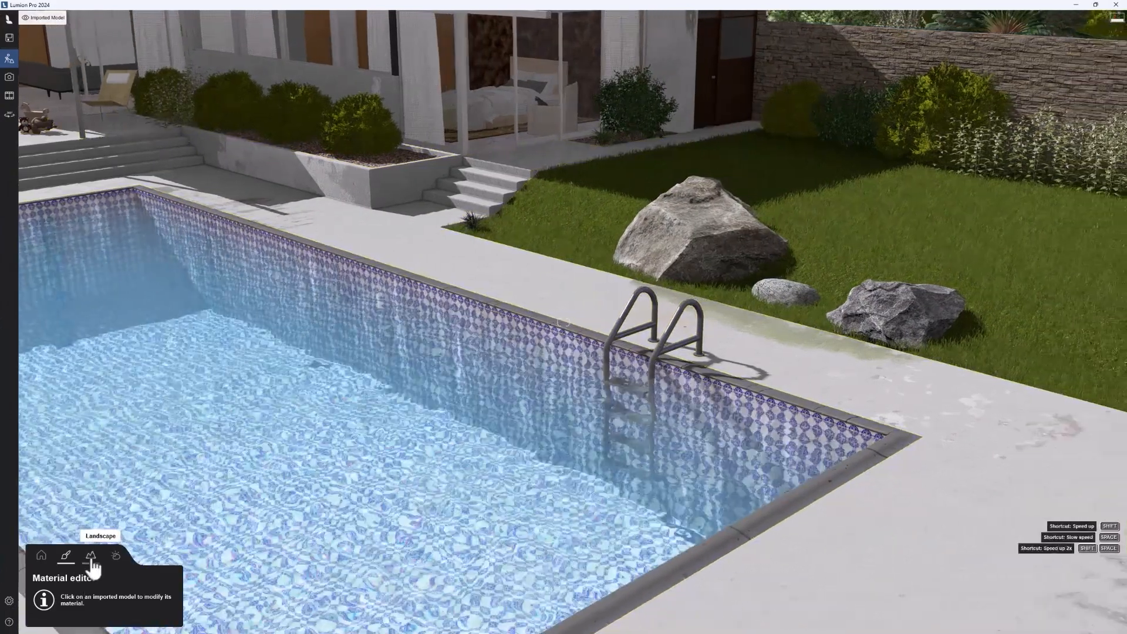
# Step: Raise a broad mound in the grass landscape using a larger, faster height brush
pyautogui.click(91, 555)
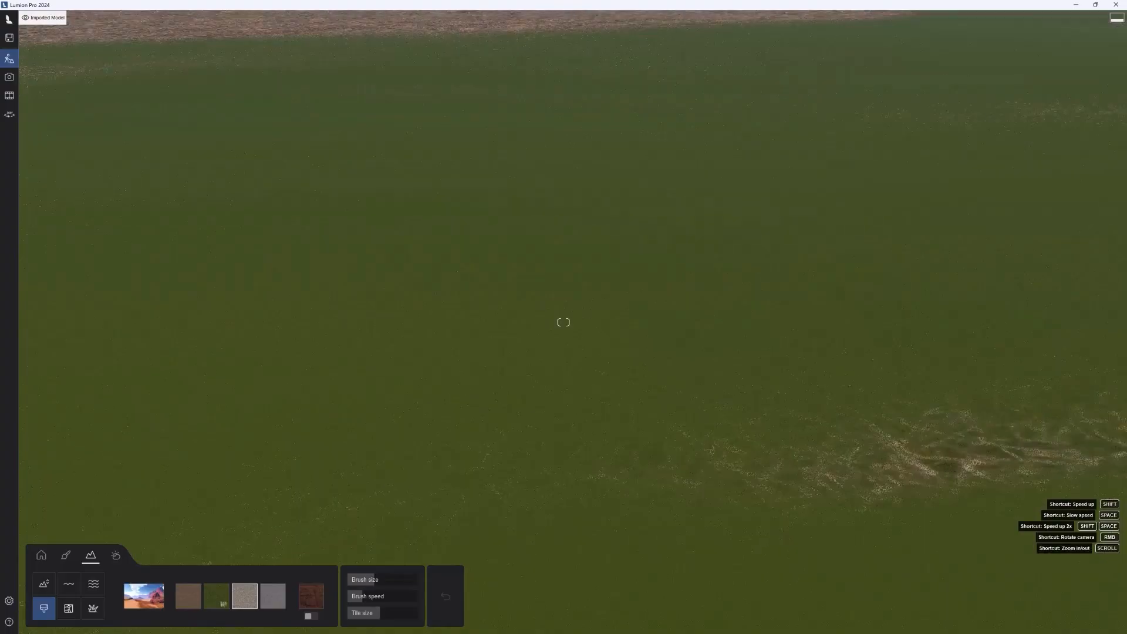
pyautogui.moveTo(698, 309); pyautogui.dragTo(723, 282, button='right')
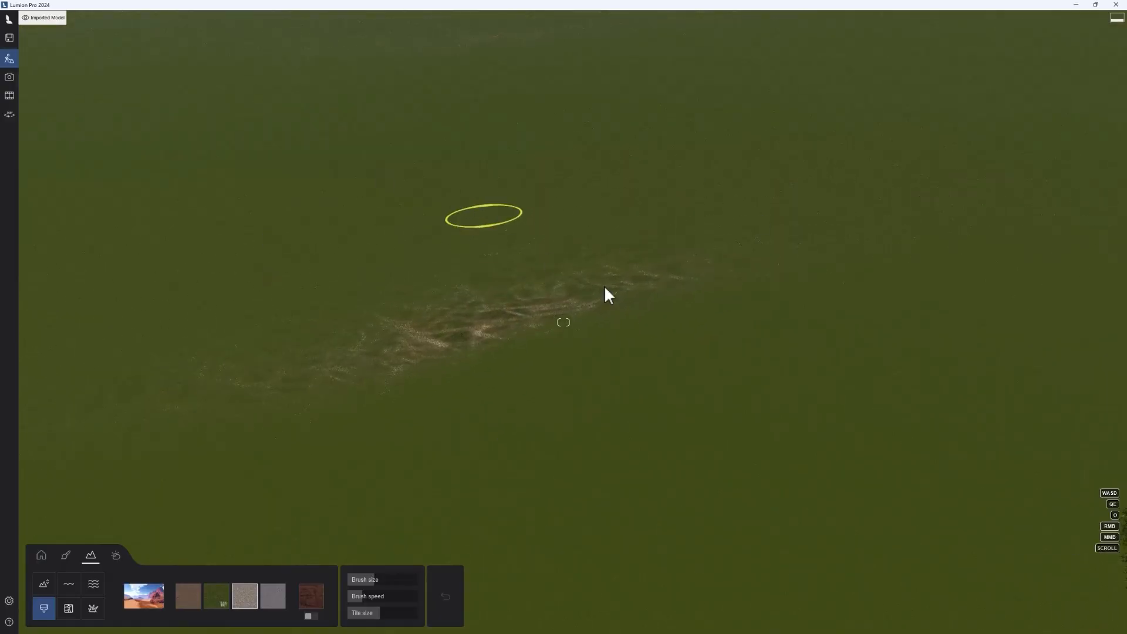
pyautogui.click(44, 585)
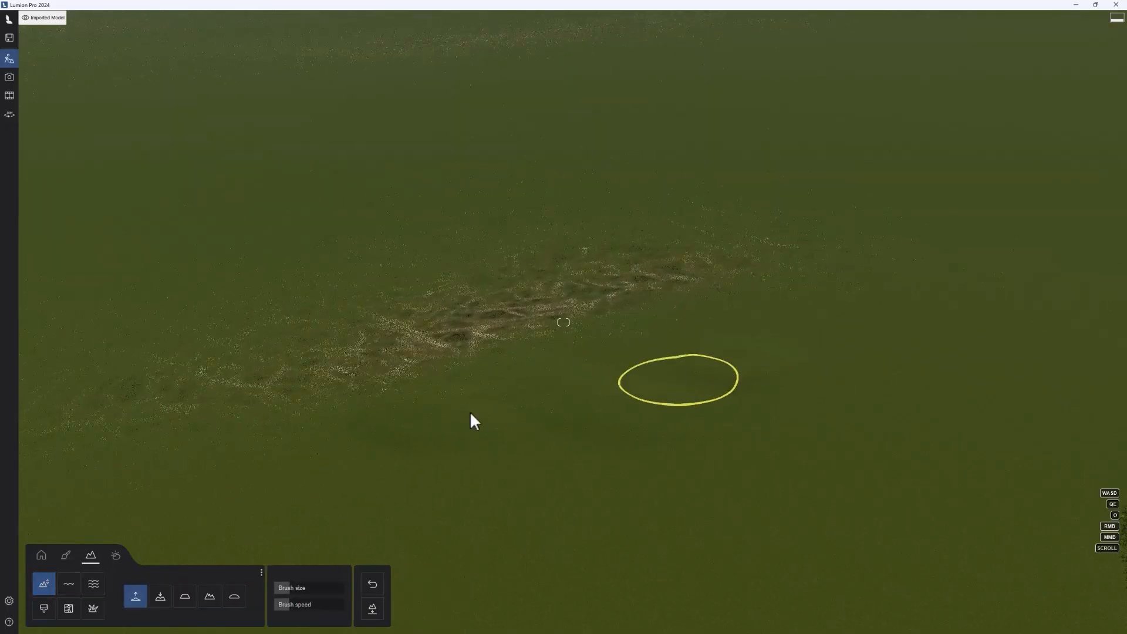
pyautogui.moveTo(478, 466); pyautogui.dragTo(509, 329, button='middle')
pyautogui.moveTo(510, 328); pyautogui.dragTo(534, 277, button='right')
pyautogui.moveTo(418, 441); pyautogui.dragTo(399, 344, button='middle')
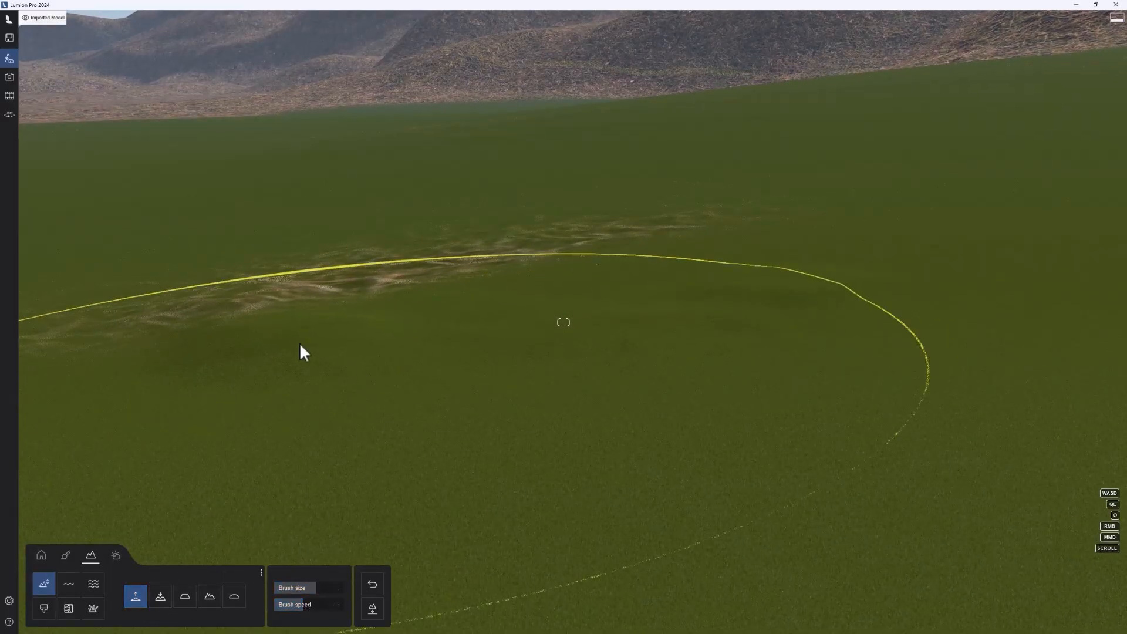
pyautogui.moveTo(299, 343)
pyautogui.mouseDown()
pyautogui.moveTo(559, 266)
pyautogui.moveTo(472, 295)
pyautogui.mouseUp()
pyautogui.press('s')
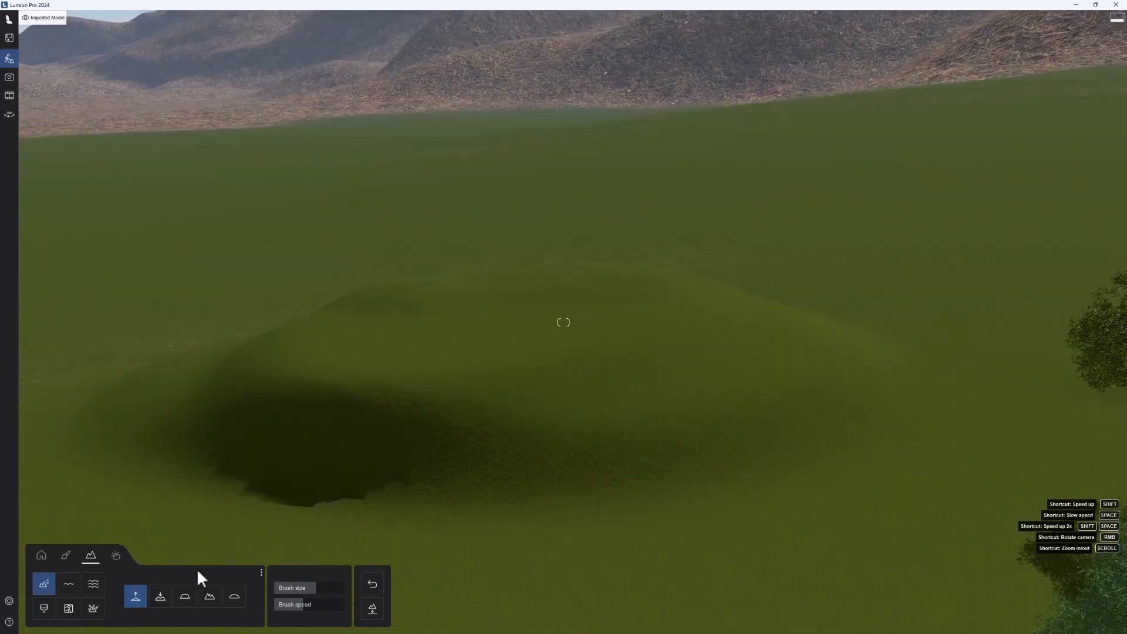
# Step: Lower the terrain behind the mound and flatten the mound's top
pyautogui.click(160, 596)
pyautogui.moveTo(201, 299)
pyautogui.mouseDown()
pyautogui.moveTo(284, 327)
pyautogui.moveTo(444, 275)
pyautogui.mouseUp()
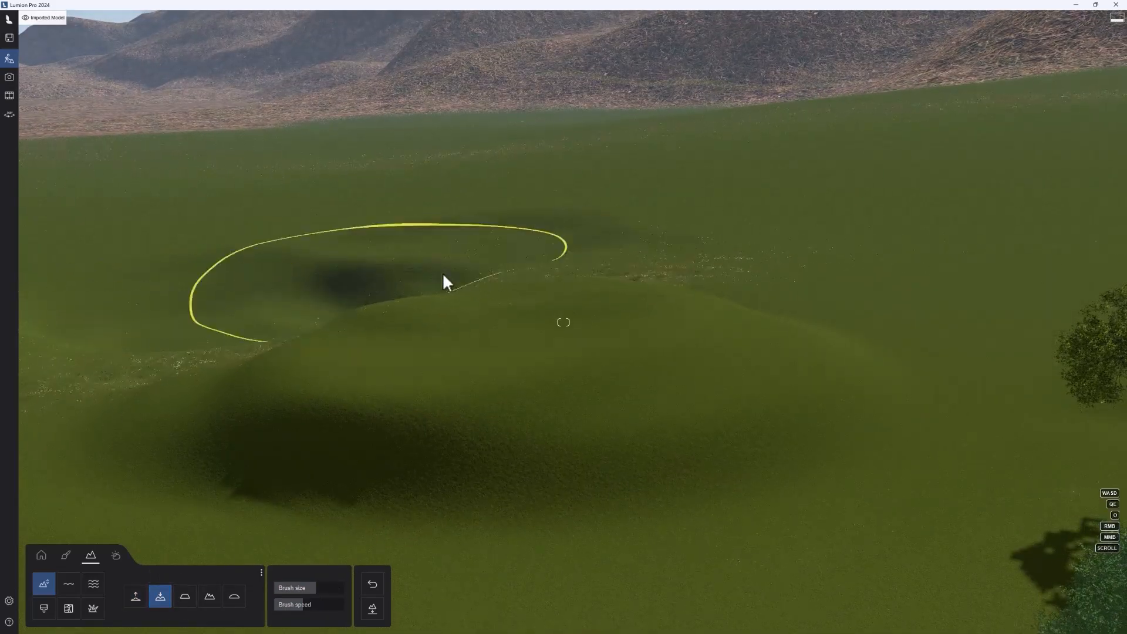
pyautogui.click(184, 596)
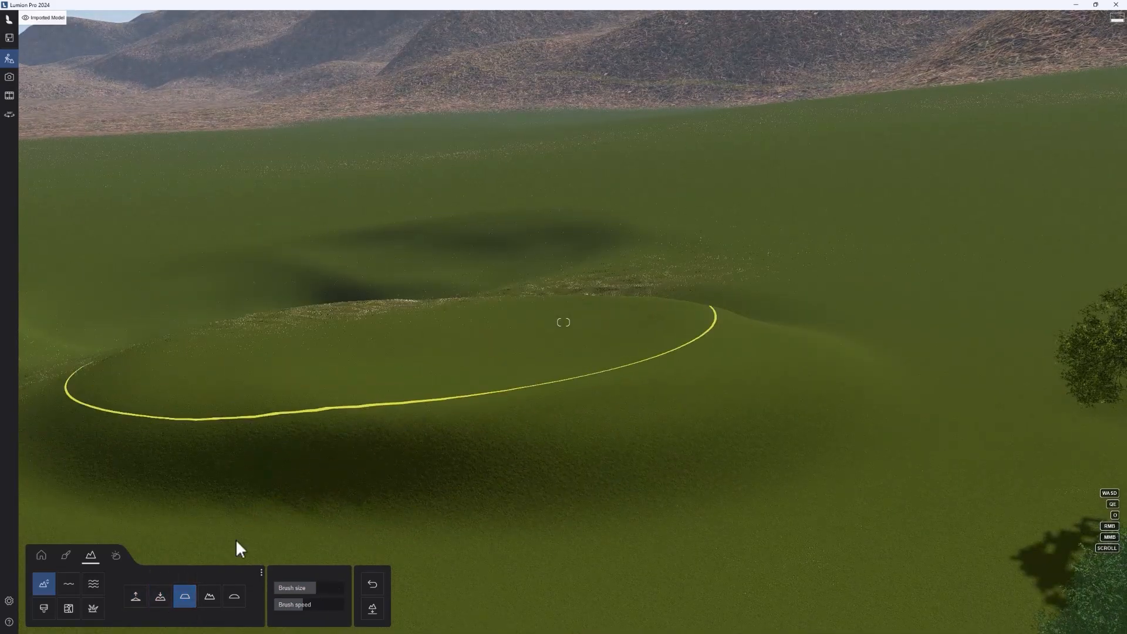
# Step: Roughen the flattened mound into uneven hills with the jitter height brush
pyautogui.click(210, 596)
pyautogui.moveTo(269, 347)
pyautogui.mouseDown()
pyautogui.moveTo(548, 392)
pyautogui.moveTo(470, 293)
pyautogui.mouseUp()
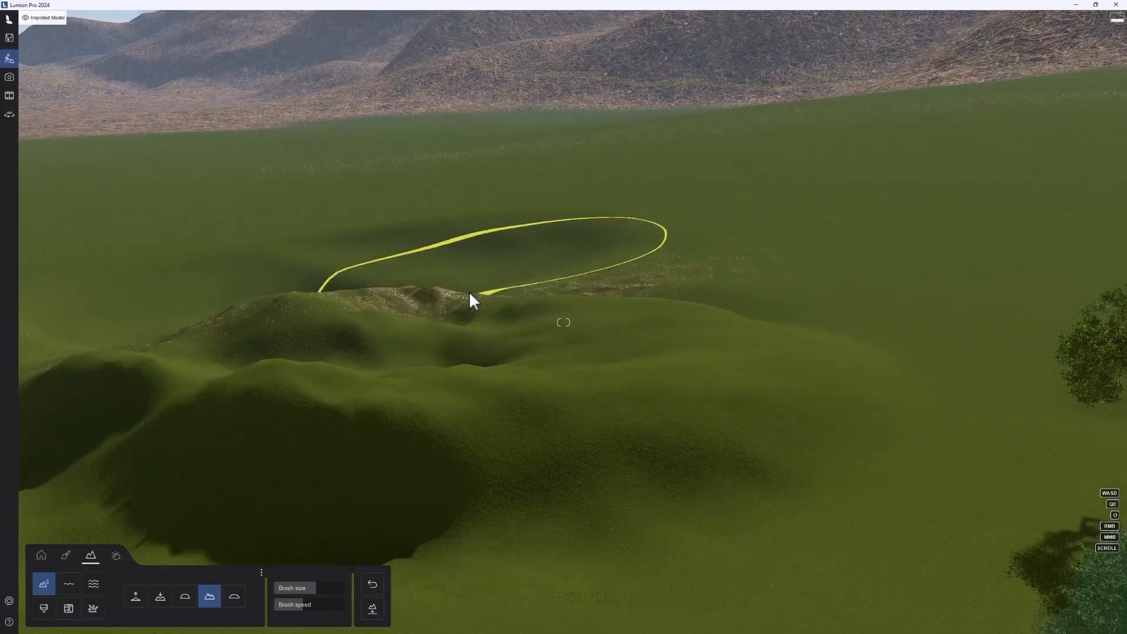
# Step: Dig a round pit in the flat grass beside the hills using a smaller lowering brush
pyautogui.click(73, 585)
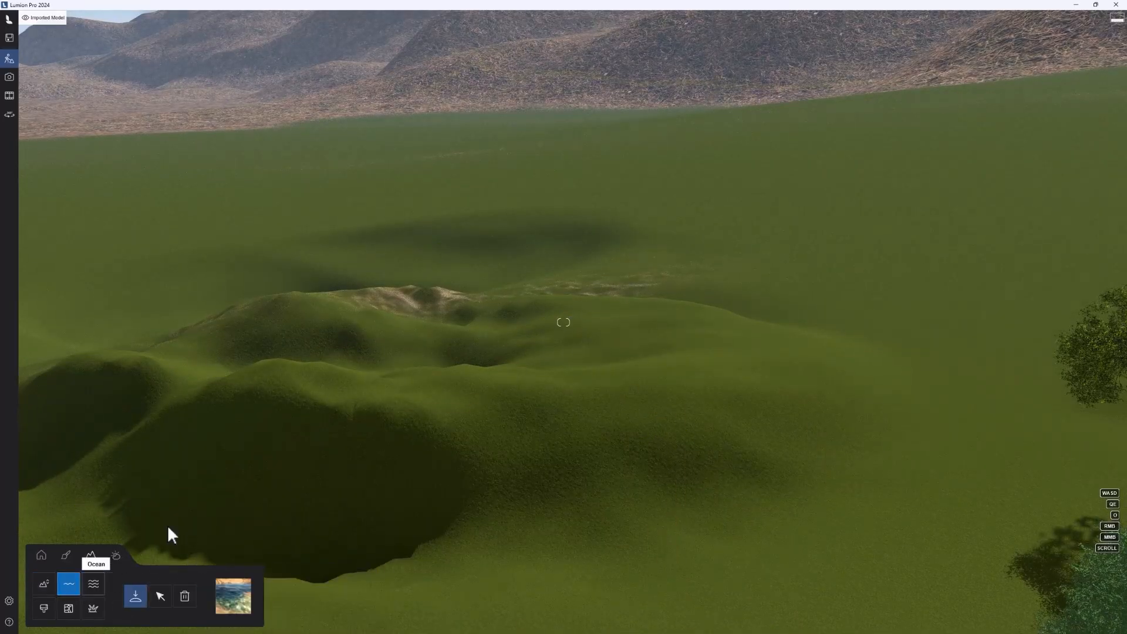
pyautogui.moveTo(326, 381); pyautogui.dragTo(317, 418, button='right')
pyautogui.press('a')
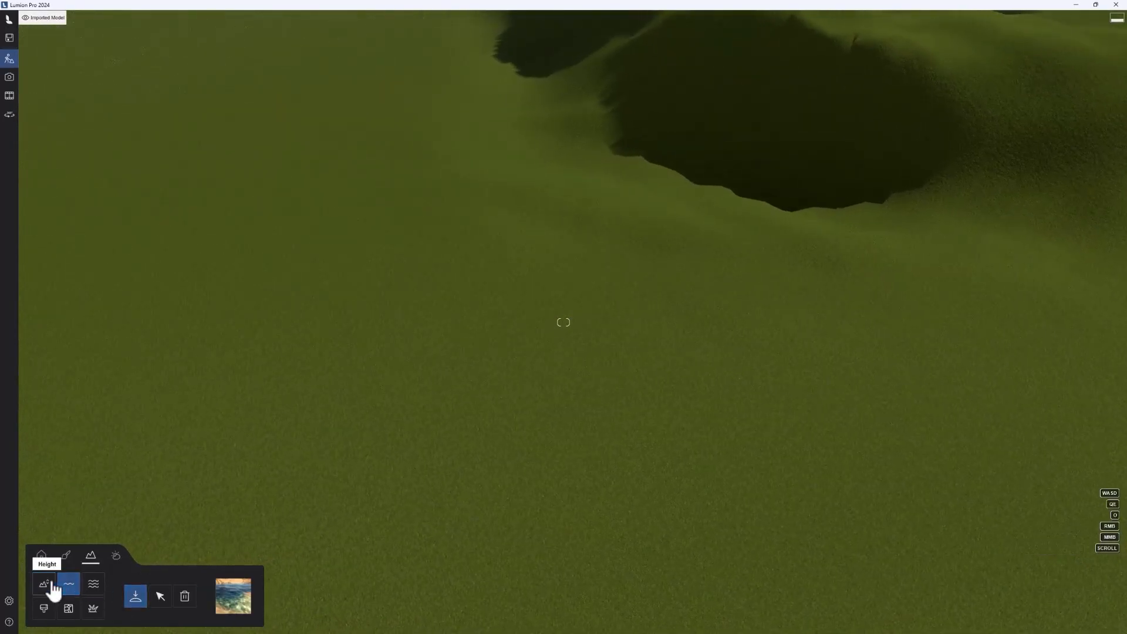
pyautogui.click(52, 585)
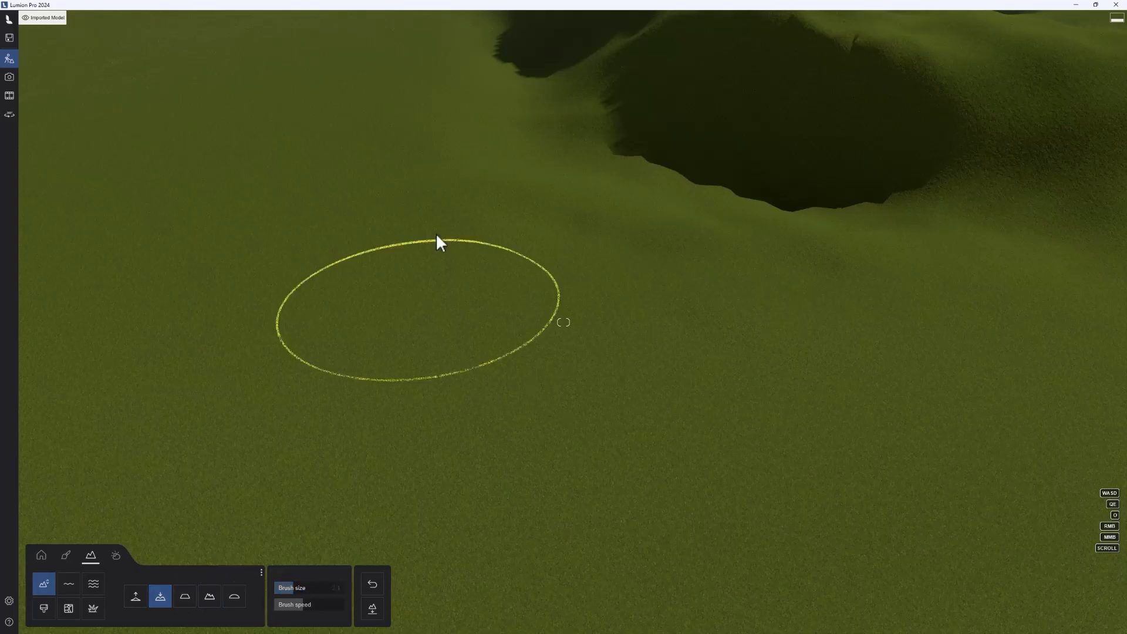
pyautogui.moveTo(405, 207); pyautogui.dragTo(367, 235)
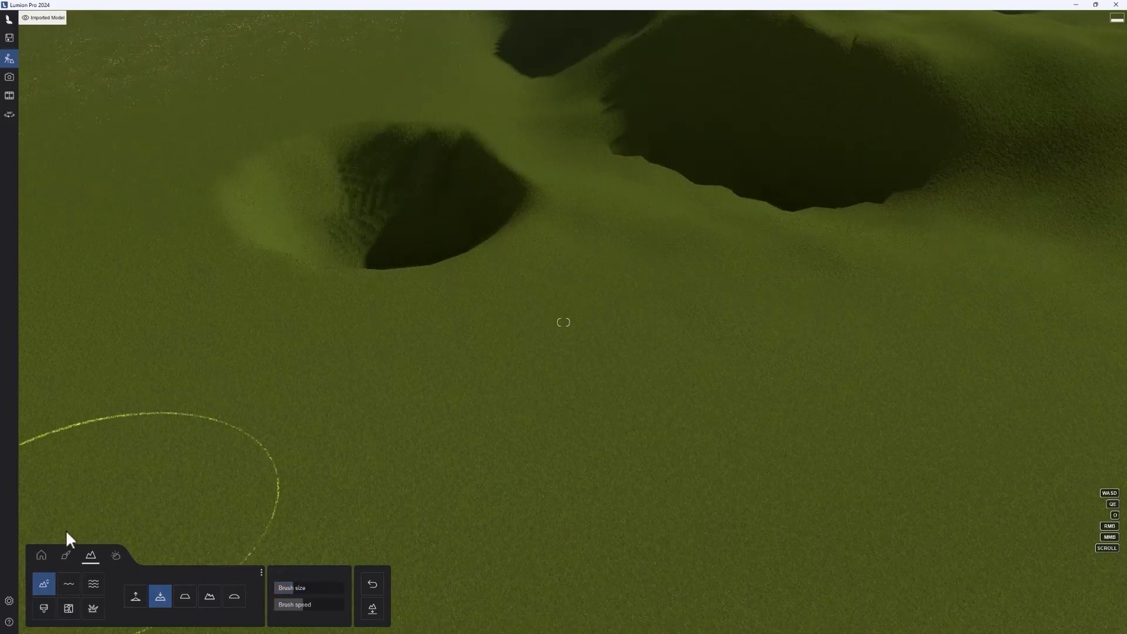
# Step: Place an ocean-type water plane over the pit and lower its surface below the rim
pyautogui.click(69, 585)
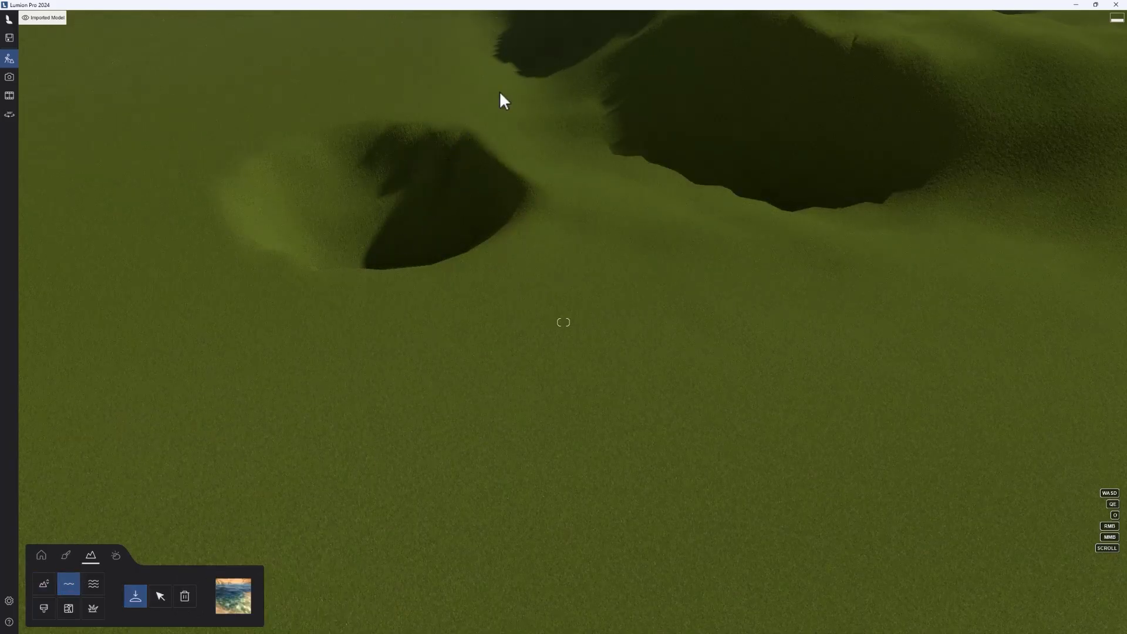
pyautogui.moveTo(499, 90); pyautogui.dragTo(235, 378)
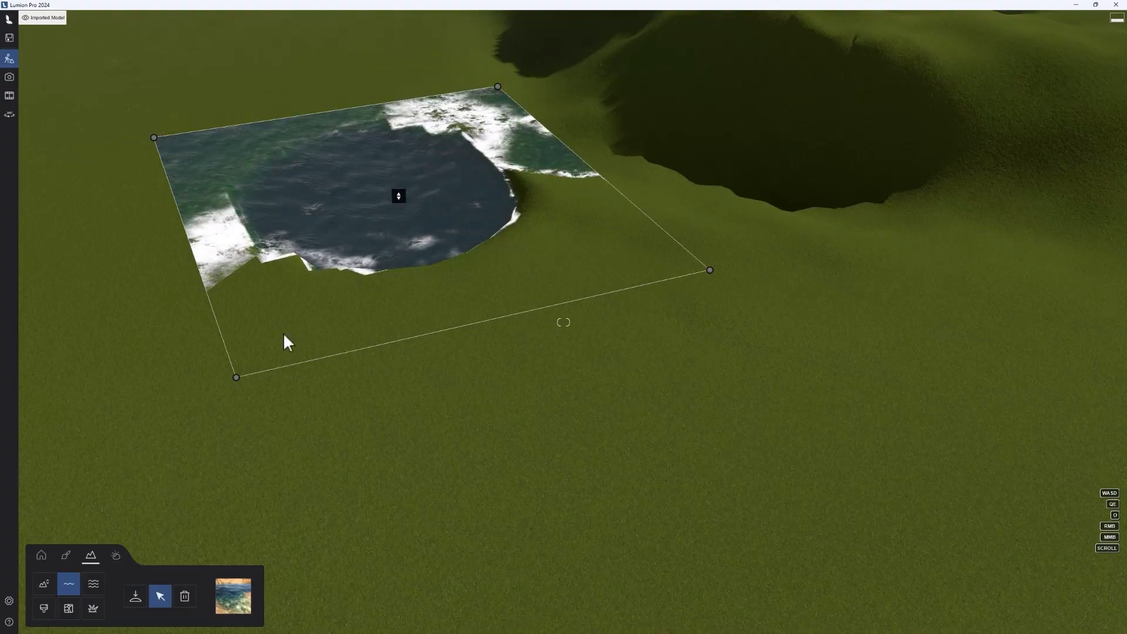
pyautogui.moveTo(399, 196); pyautogui.dragTo(397, 245)
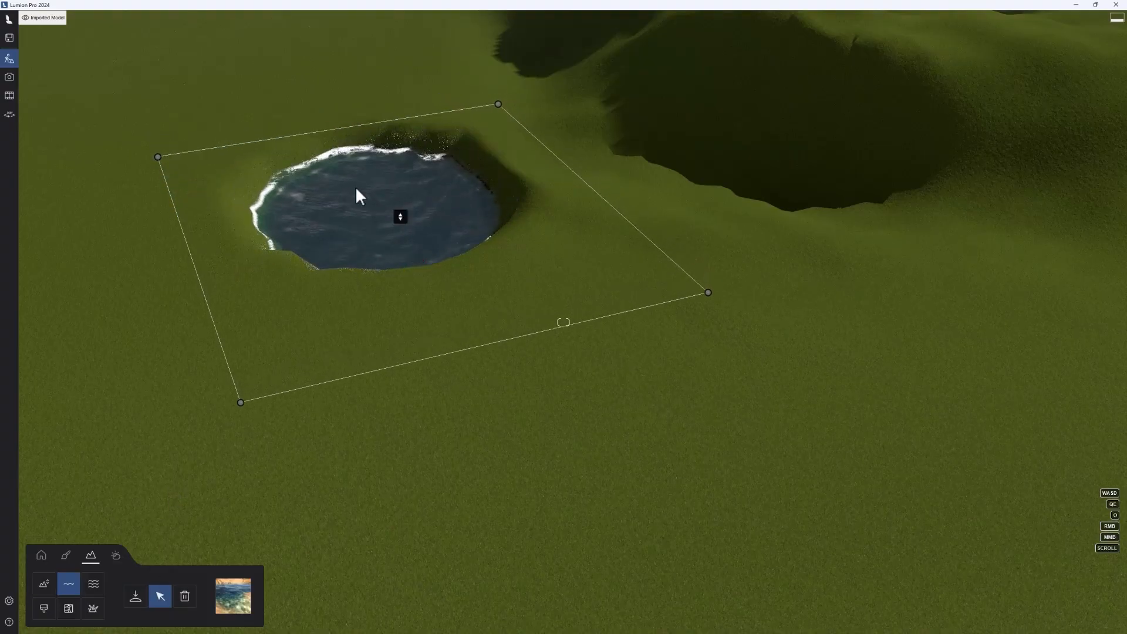
# Step: Delete the water plane from the pit
pyautogui.press('a')
pyautogui.press('w')
pyautogui.moveTo(357, 155); pyautogui.dragTo(341, 131, button='right')
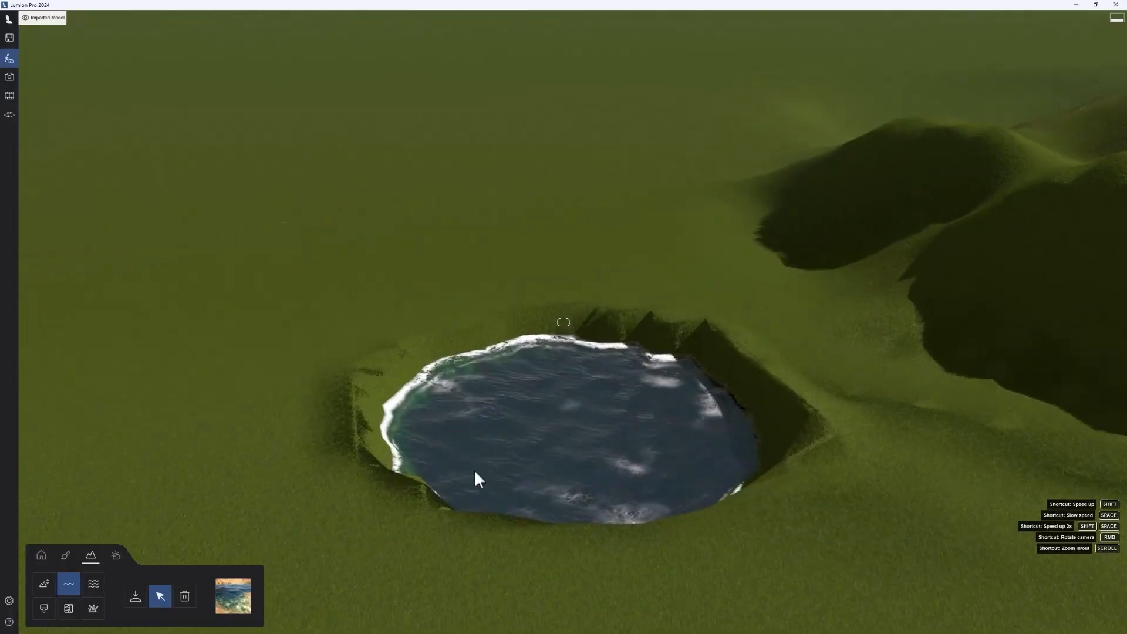
pyautogui.press('w')
pyautogui.moveTo(425, 418); pyautogui.dragTo(323, 453, button='right')
pyautogui.press('s')
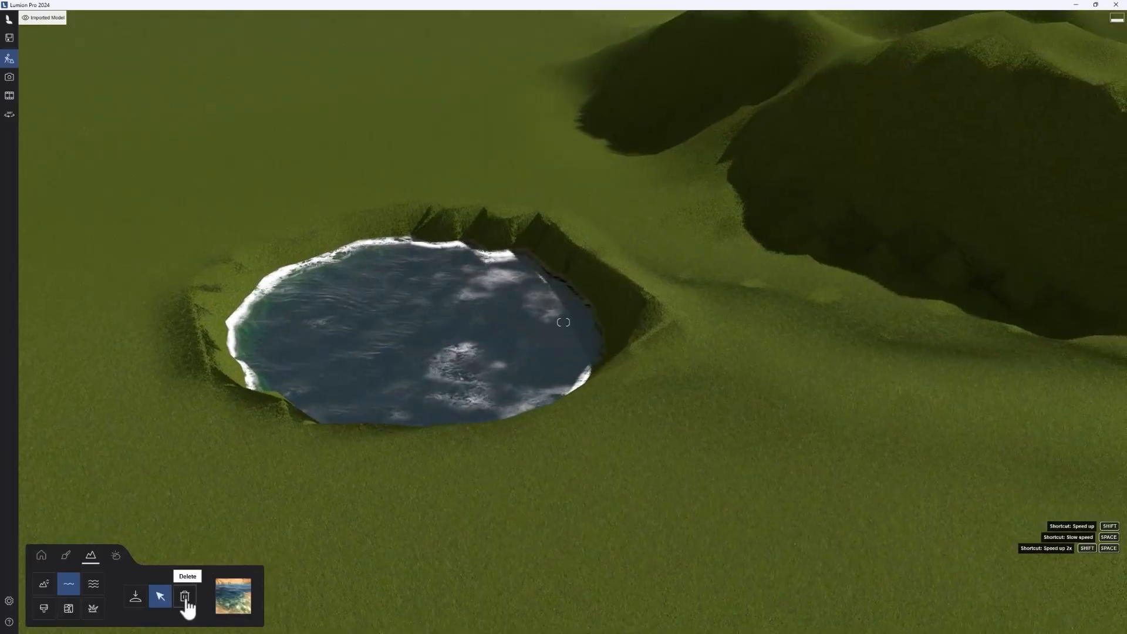
pyautogui.click(186, 600)
pyautogui.click(453, 336)
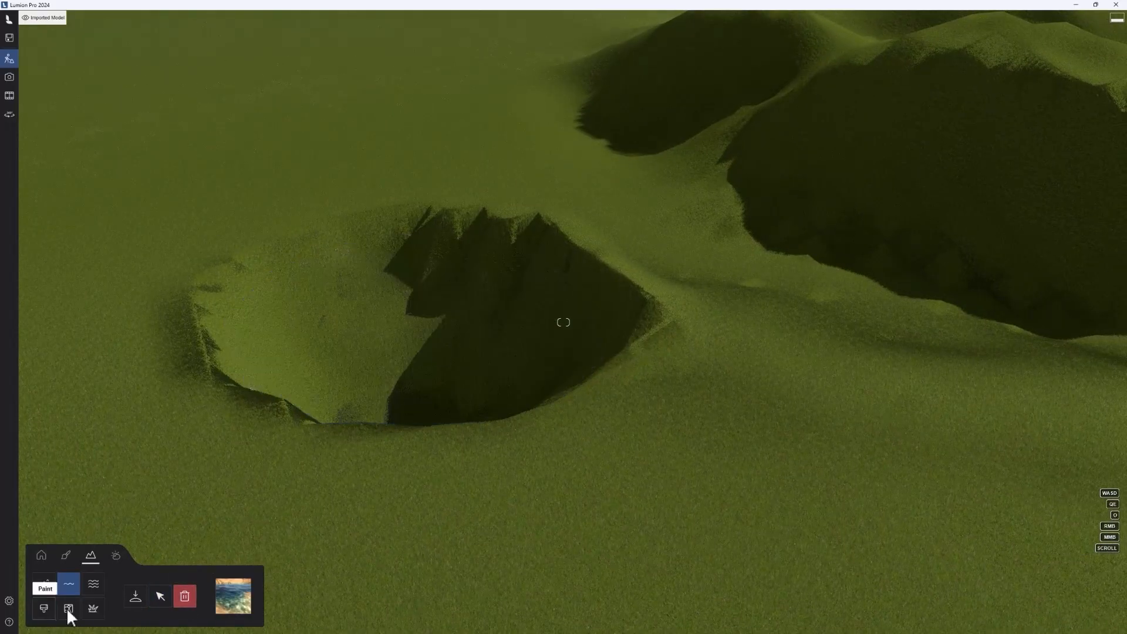
# Step: Turn on the ocean for the landscape and bring the horizon into view
pyautogui.click(94, 585)
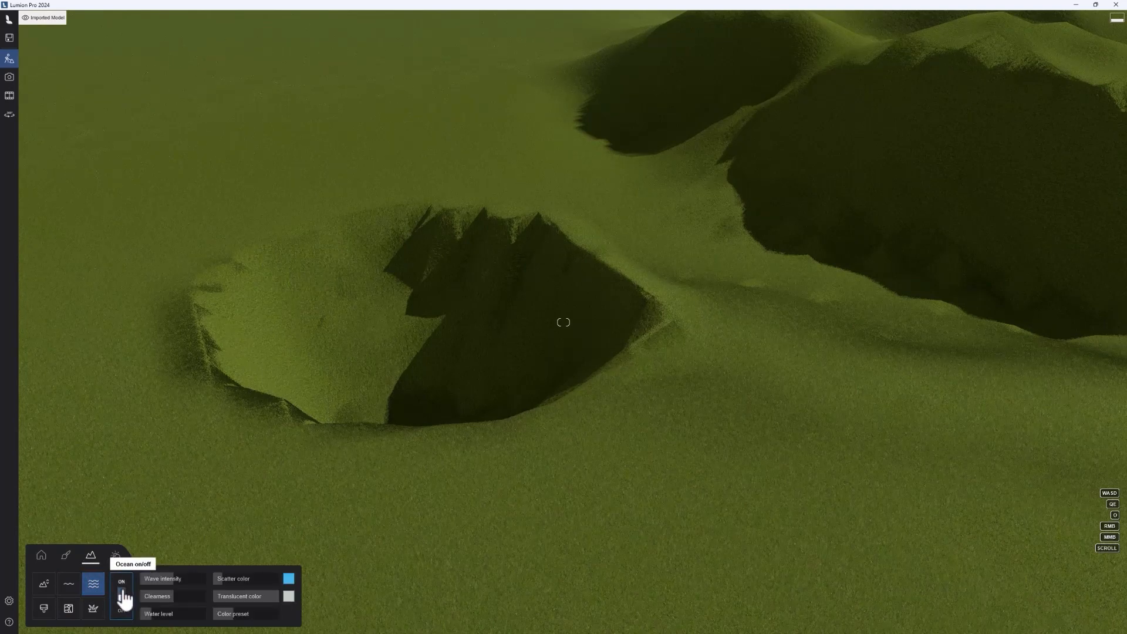
pyautogui.moveTo(238, 400); pyautogui.dragTo(1092, 311, button='right')
pyautogui.press('s')
pyautogui.moveTo(328, 235); pyautogui.dragTo(432, 234, button='right')
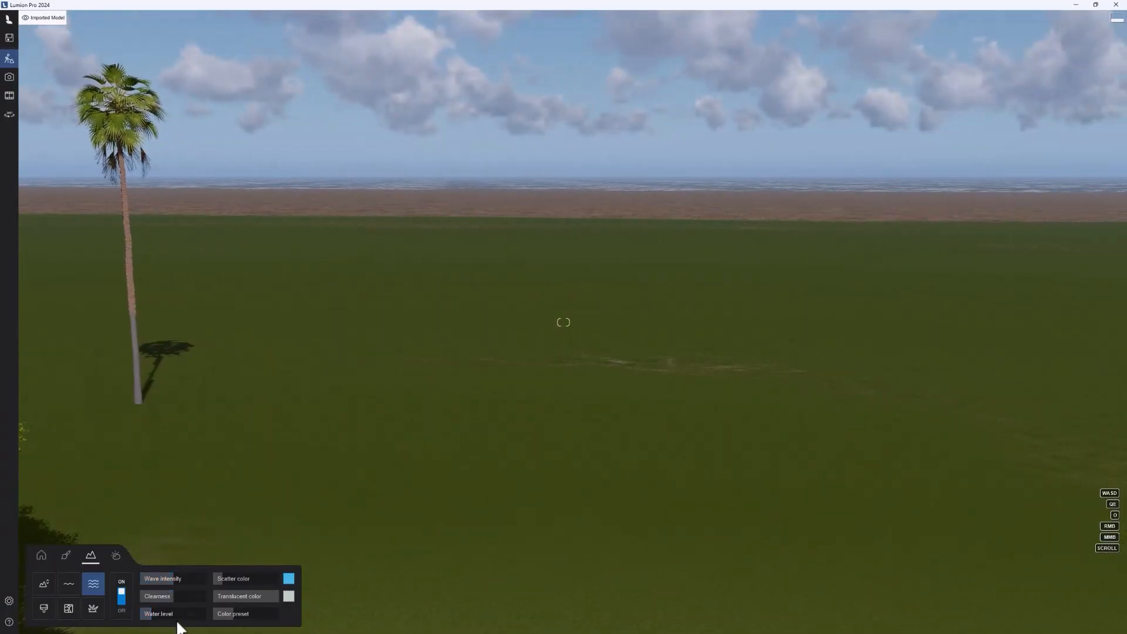
# Step: Raise the ocean's water level to about 76.4 m so a shoreline forms along the grass
pyautogui.moveTo(153, 614); pyautogui.dragTo(191, 614)
pyautogui.moveTo(328, 382); pyautogui.dragTo(231, 588, button='right')
pyautogui.moveTo(166, 614); pyautogui.dragTo(168, 616)
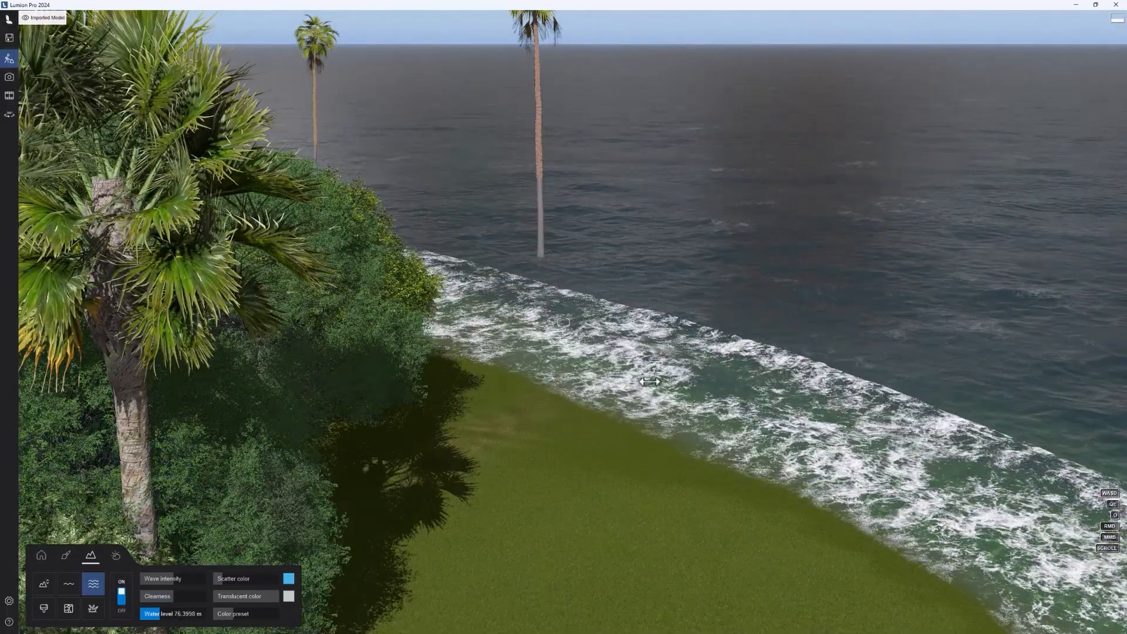
pyautogui.moveTo(528, 405); pyautogui.dragTo(500, 416, button='right')
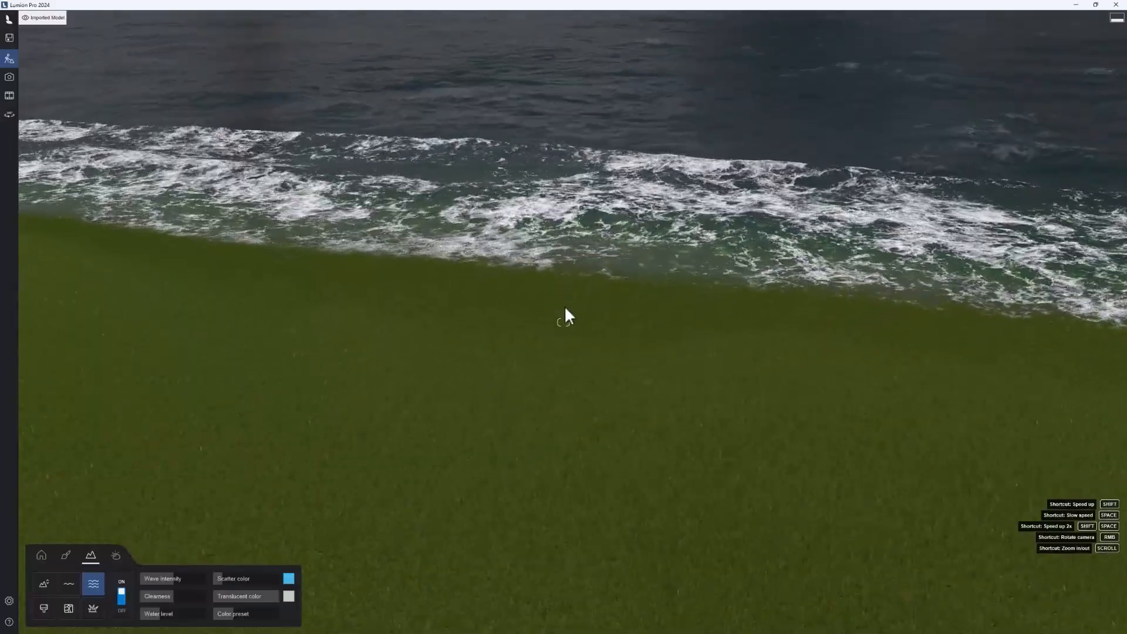
# Step: Raise the ocean's wave intensity almost to its maximum and lower its clearness for rough, murky water along the shoreline
pyautogui.moveTo(565, 305); pyautogui.dragTo(559, 251, button='right')
pyautogui.press('w')
pyautogui.moveTo(608, 196); pyautogui.dragTo(604, 213, button='right')
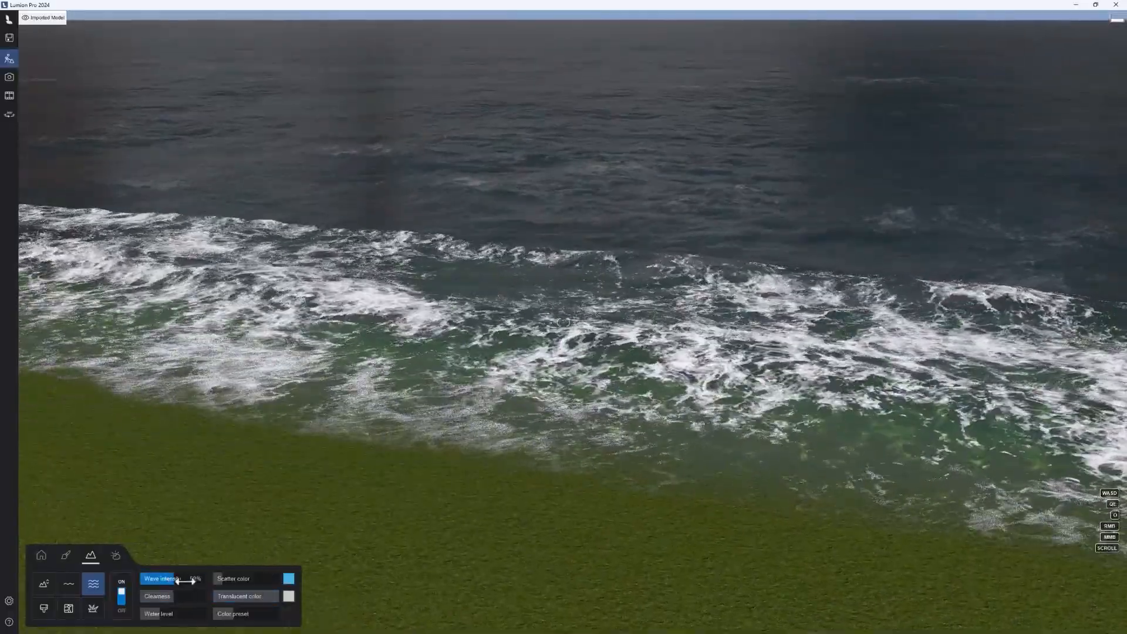
pyautogui.moveTo(167, 578); pyautogui.dragTo(233, 581)
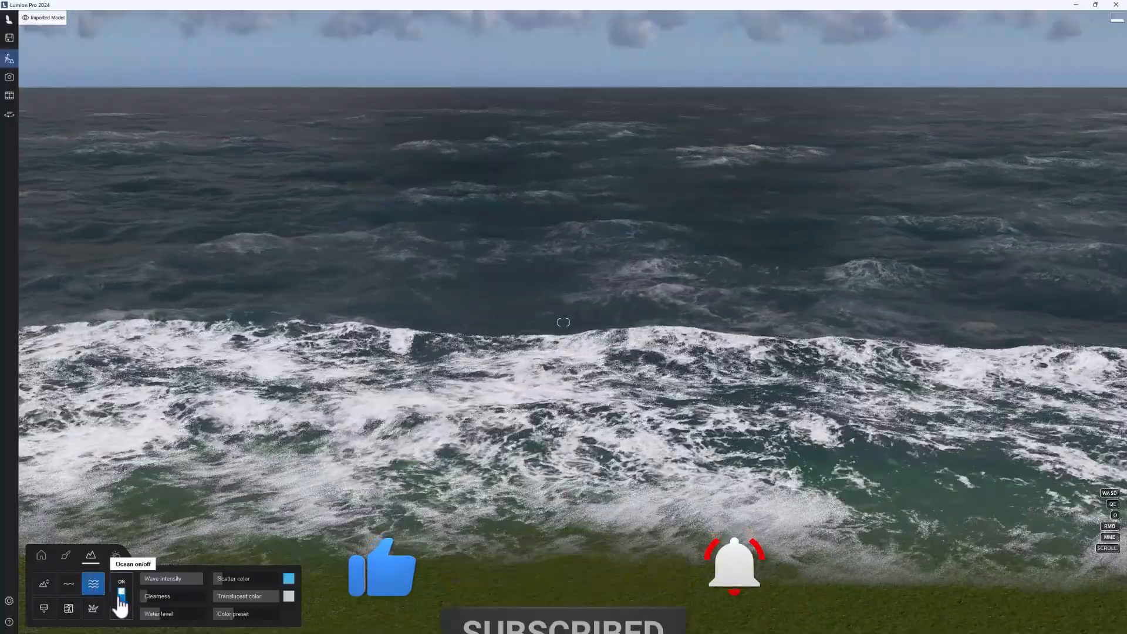
# Step: Turn off the ocean so that only the grass landscape remains
pyautogui.click(121, 598)
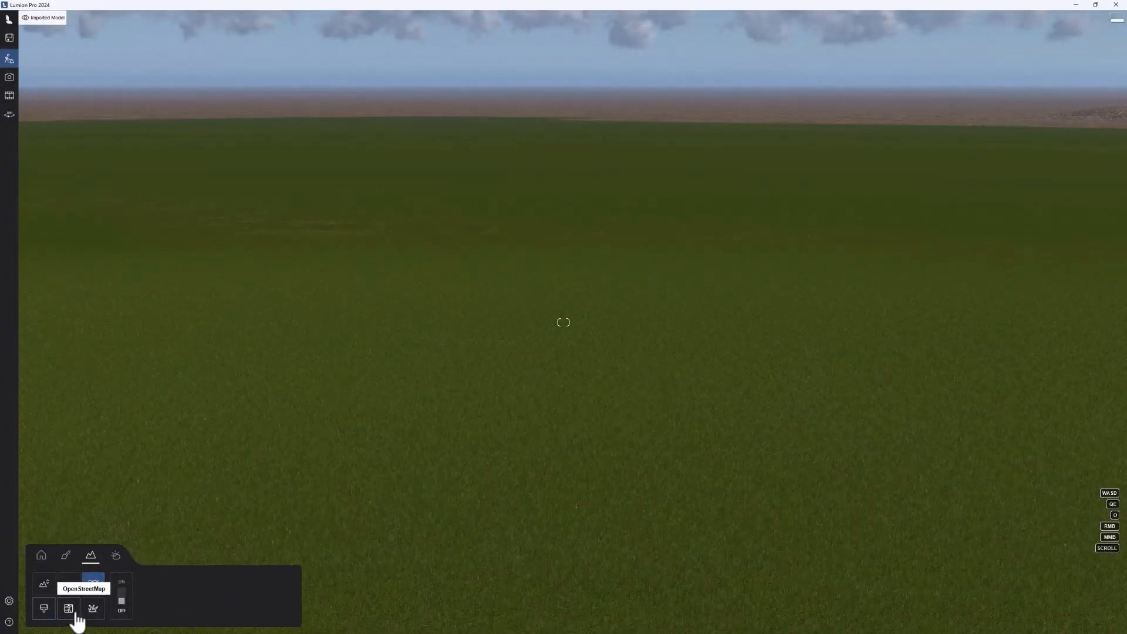
pyautogui.moveTo(156, 524); pyautogui.dragTo(136, 560, button='right')
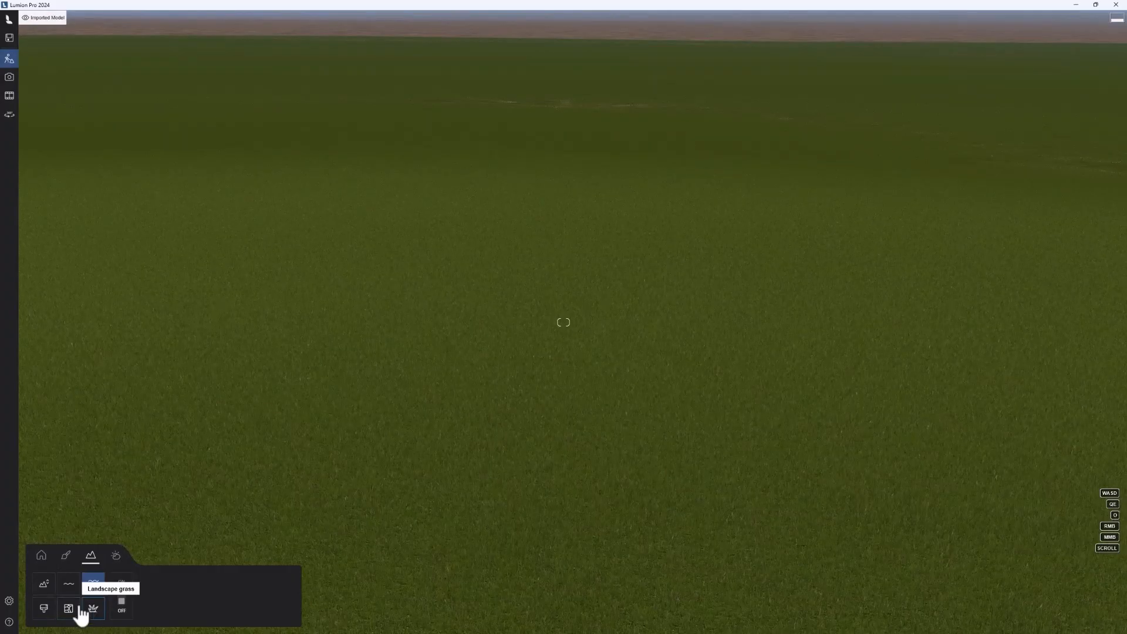
# Step: Paint a patch of the brown soil texture onto the grass and reduce its tile size so the ground detail looks sharp
pyautogui.click(44, 611)
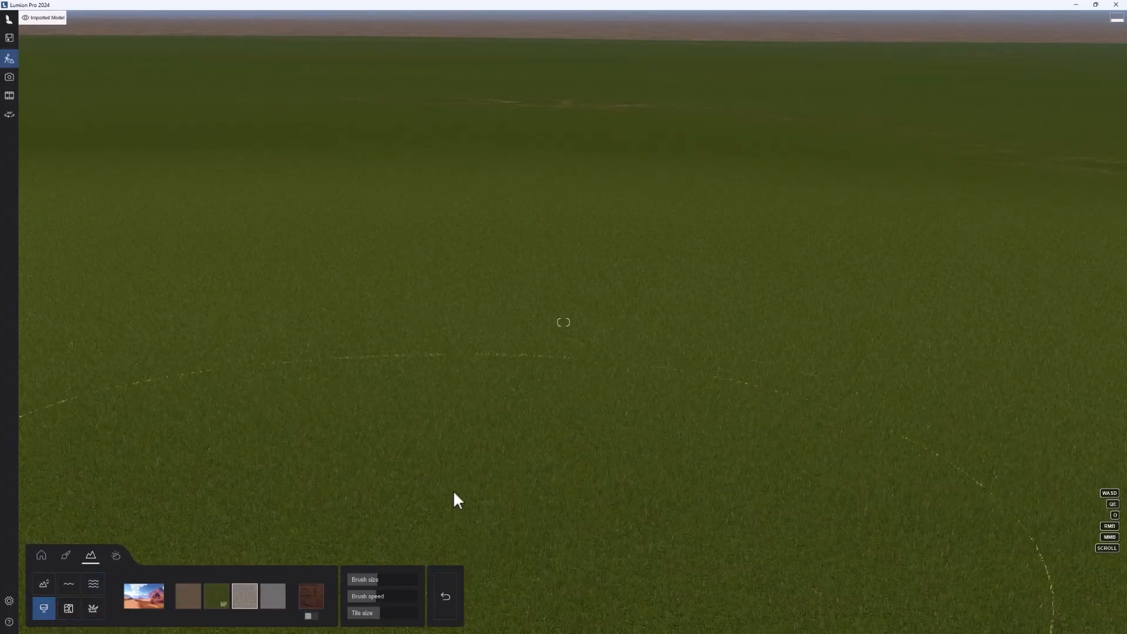
pyautogui.moveTo(454, 492); pyautogui.dragTo(407, 516, button='right')
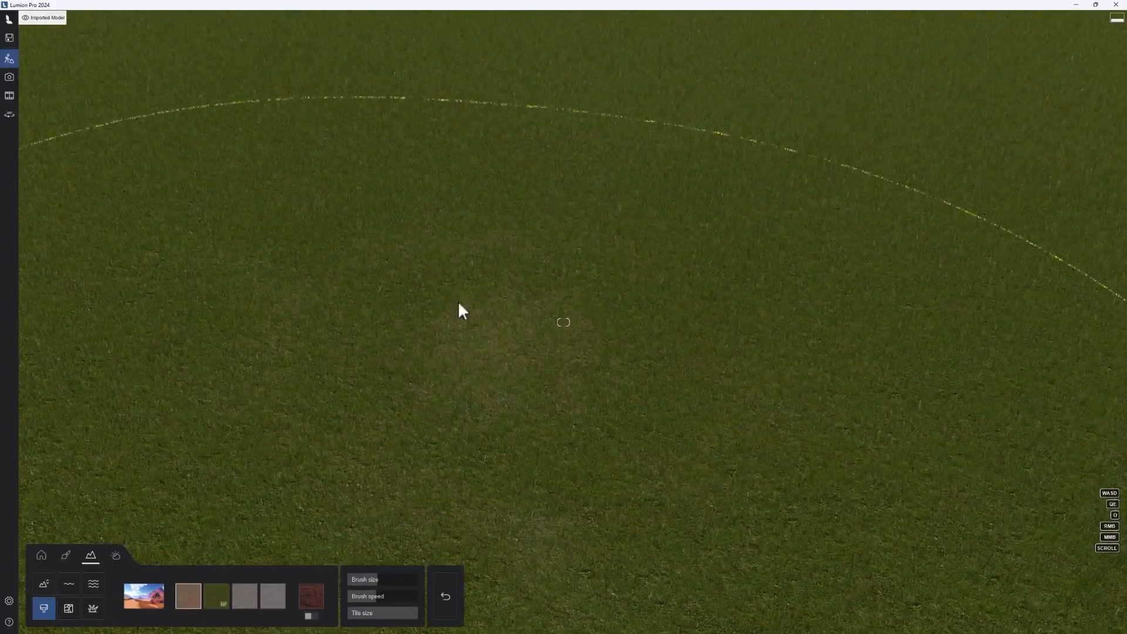
pyautogui.moveTo(459, 311); pyautogui.dragTo(566, 402)
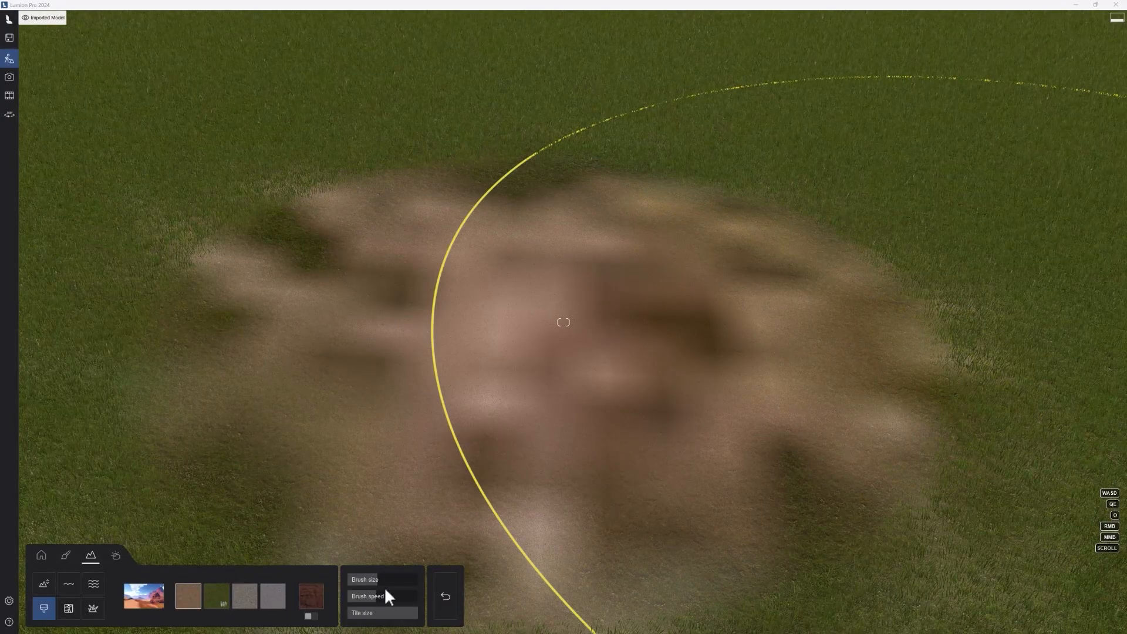
pyautogui.moveTo(379, 616)
pyautogui.mouseDown()
pyautogui.moveTo(362, 617)
pyautogui.moveTo(381, 614)
pyautogui.mouseUp()
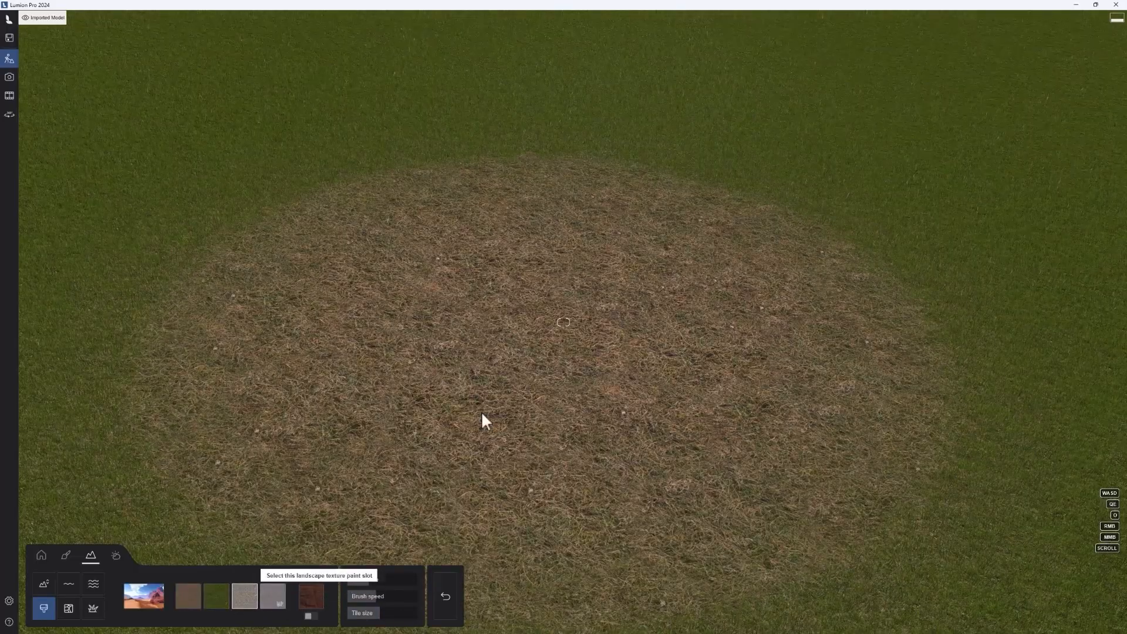
# Step: Paint grey gravel along the far edge of the brown patch and blend the green grass texture back over the patch's middle
pyautogui.moveTo(782, 146)
pyautogui.mouseDown()
pyautogui.moveTo(935, 199)
pyautogui.moveTo(1019, 282)
pyautogui.moveTo(968, 246)
pyautogui.mouseUp()
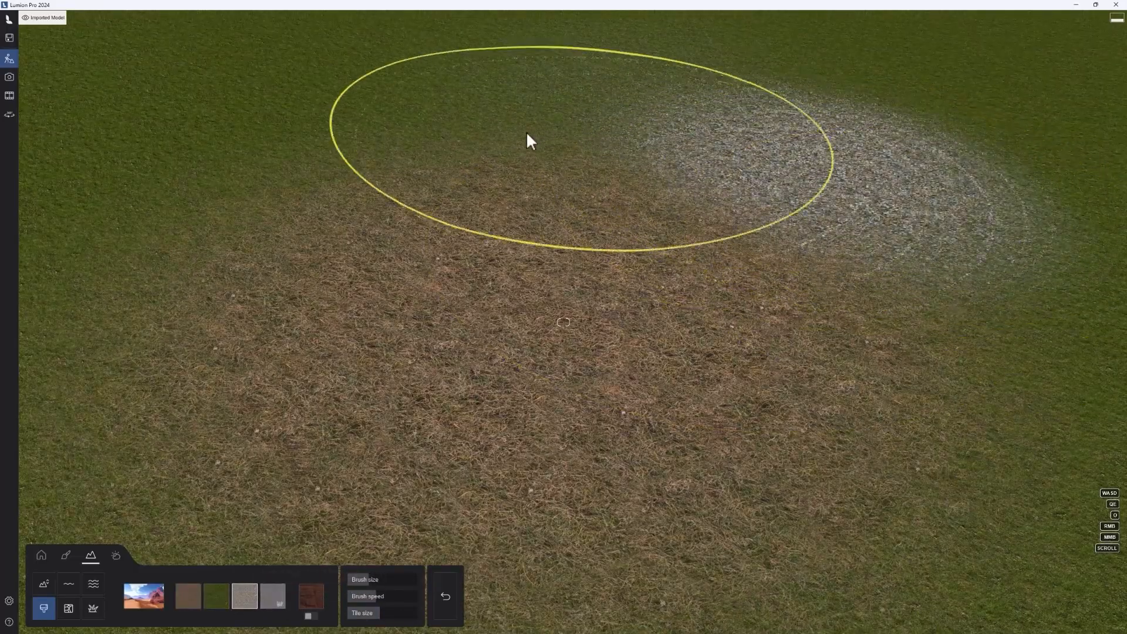
pyautogui.moveTo(526, 140)
pyautogui.mouseDown()
pyautogui.moveTo(251, 100)
pyautogui.moveTo(586, 93)
pyautogui.moveTo(587, 153)
pyautogui.mouseUp()
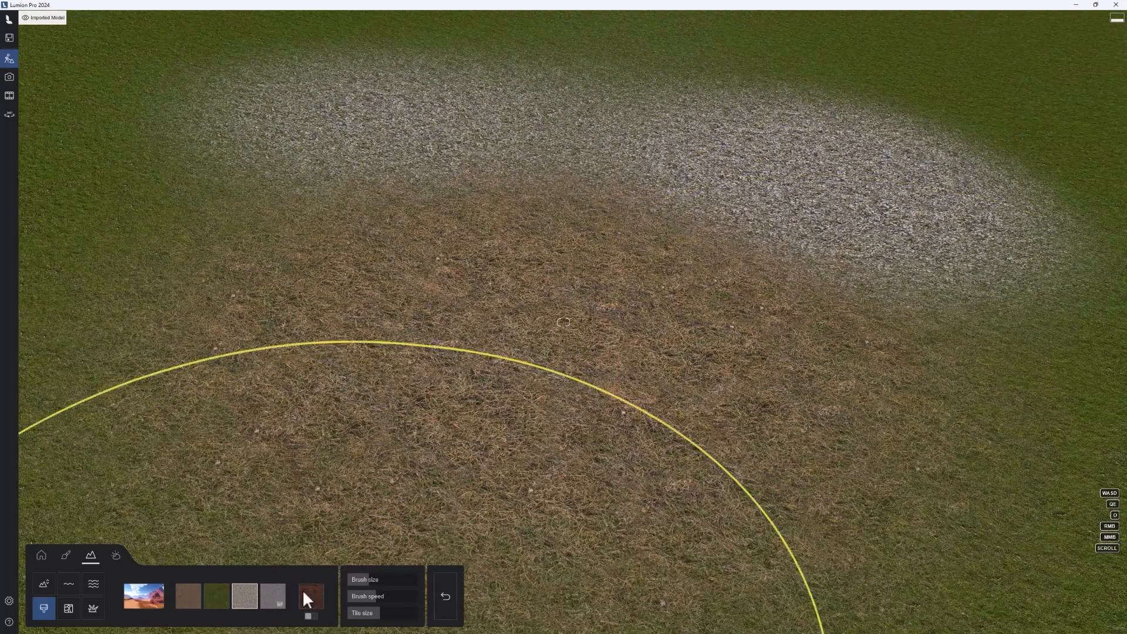
pyautogui.click(222, 600)
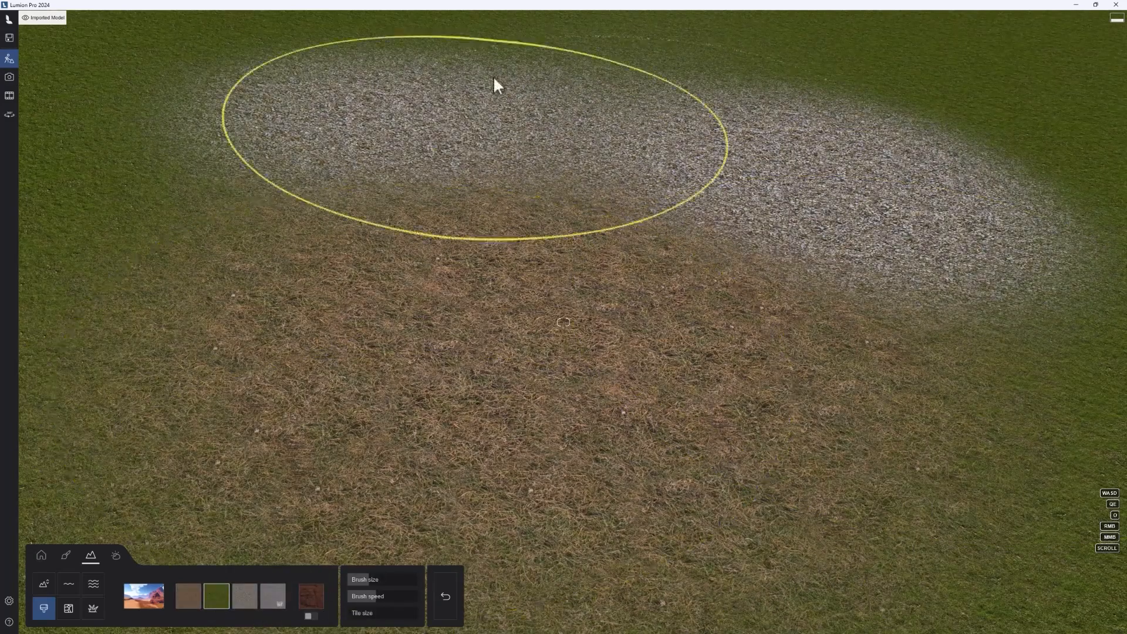
pyautogui.moveTo(423, 335)
pyautogui.mouseDown()
pyautogui.moveTo(385, 382)
pyautogui.moveTo(373, 563)
pyautogui.mouseUp()
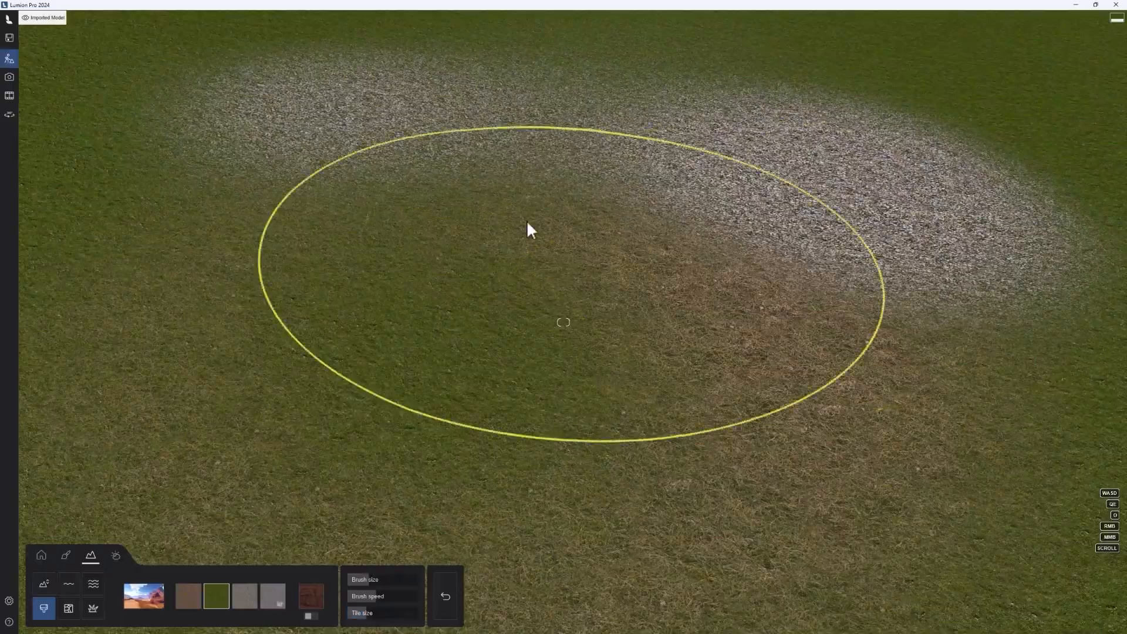
pyautogui.moveTo(526, 218); pyautogui.dragTo(848, 311, button='right')
# Step: Fly back over the trees to the villa and look over the swimming pool, terrace and house
pyautogui.press('w')
pyautogui.press('w')
pyautogui.press('q')
pyautogui.moveTo(546, 247)
pyautogui.mouseDown(button='right')
pyautogui.moveTo(670, 279)
pyautogui.moveTo(744, 394)
pyautogui.moveTo(929, 235)
pyautogui.moveTo(944, 258)
pyautogui.mouseUp(button='right')
pyautogui.press('q')
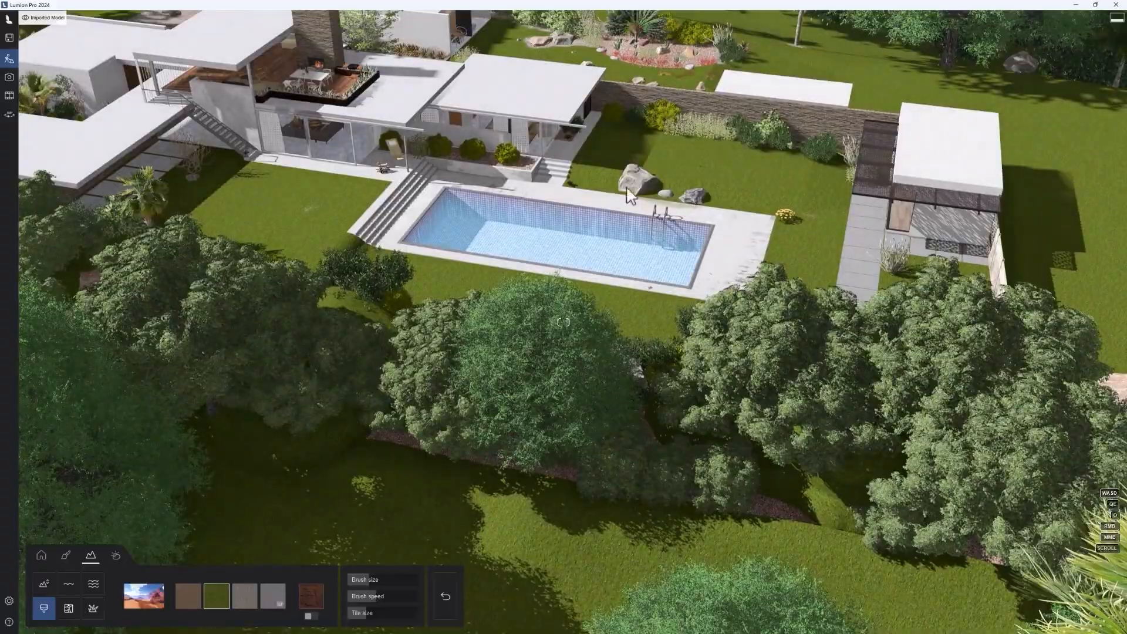
pyautogui.press('w')
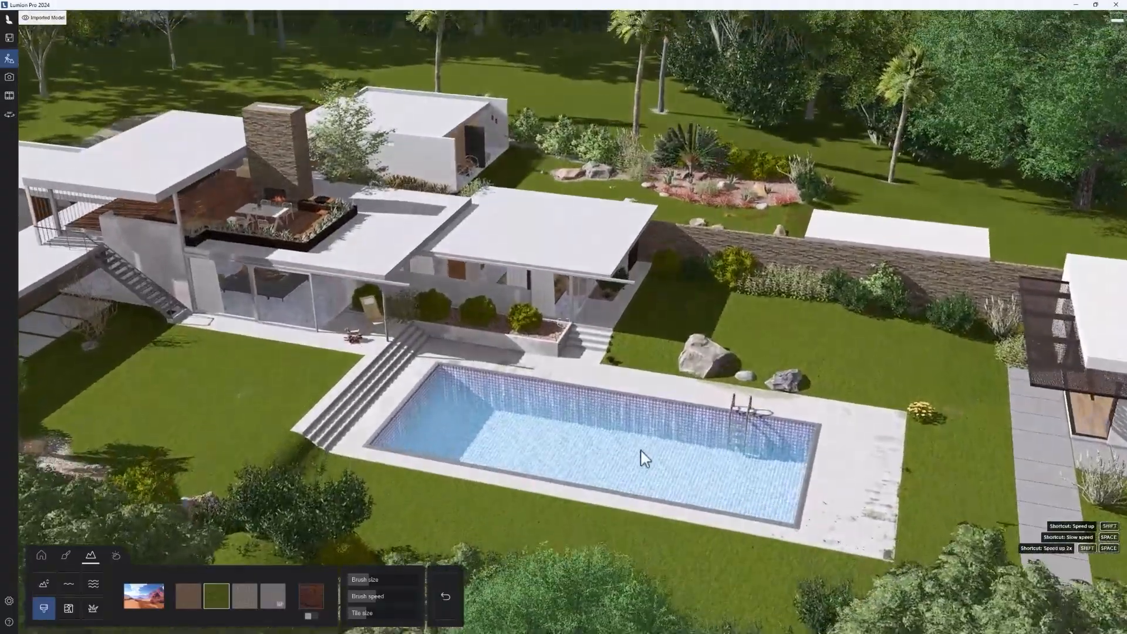
pyautogui.press('w')
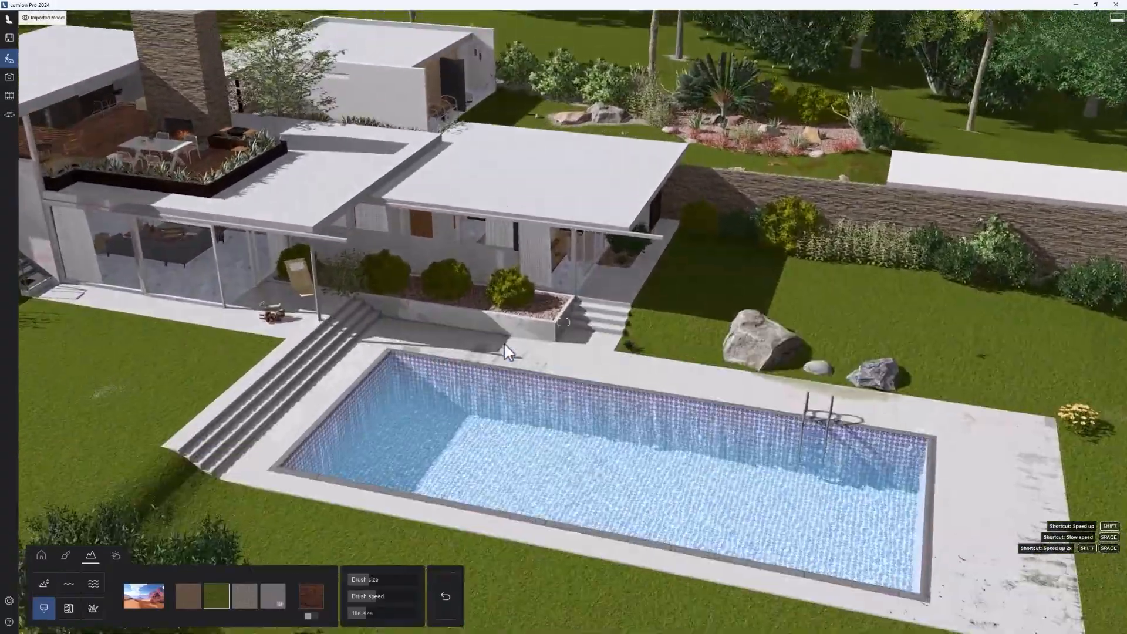
pyautogui.press('d')
pyautogui.moveTo(504, 343); pyautogui.dragTo(668, 375, button='right')
pyautogui.moveTo(218, 342); pyautogui.dragTo(528, 328, button='right')
pyautogui.press('s')
pyautogui.moveTo(822, 276); pyautogui.dragTo(668, 294, button='right')
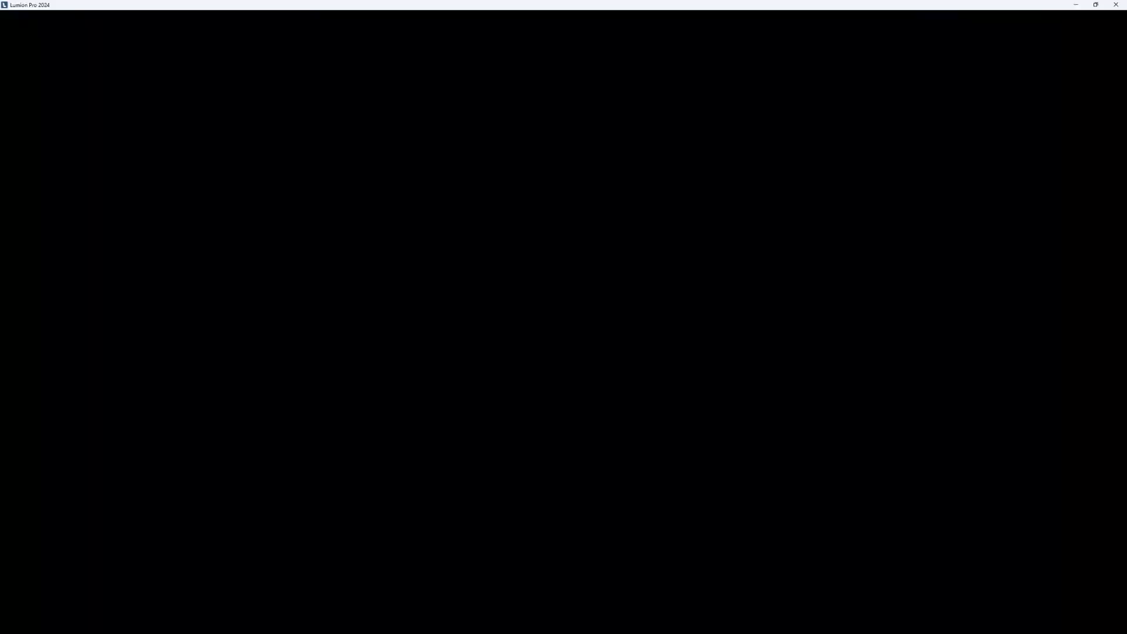
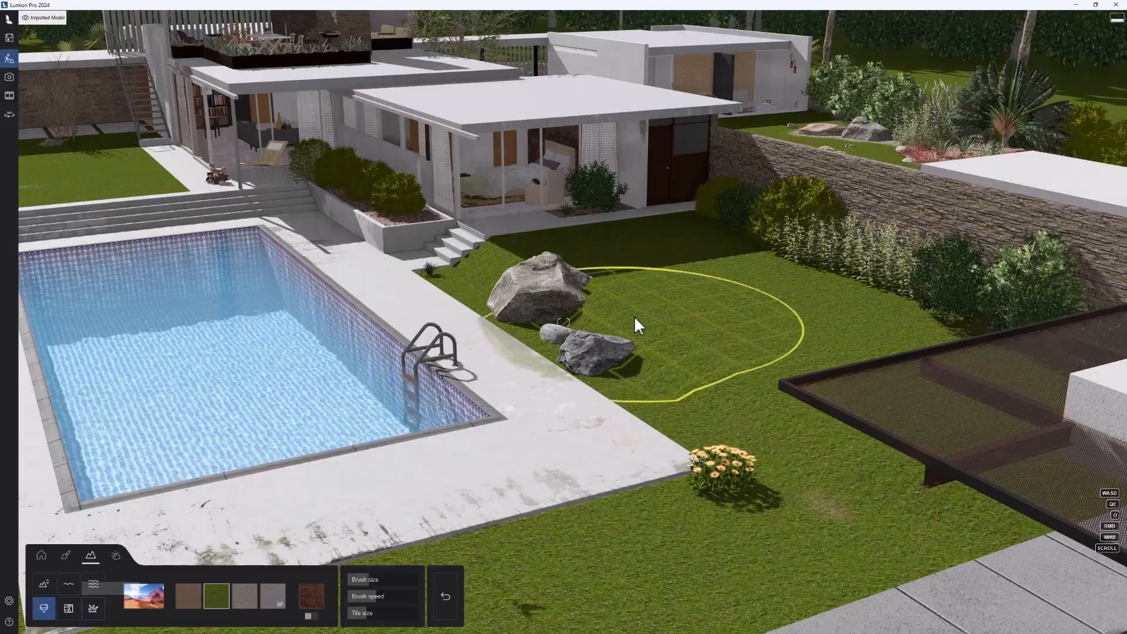
pyautogui.moveTo(634, 315); pyautogui.dragTo(1038, 297, button='right')
pyautogui.press('q')
pyautogui.moveTo(541, 328); pyautogui.dragTo(546, 434, button='right')
pyautogui.moveTo(621, 299); pyautogui.dragTo(835, 287, button='right')
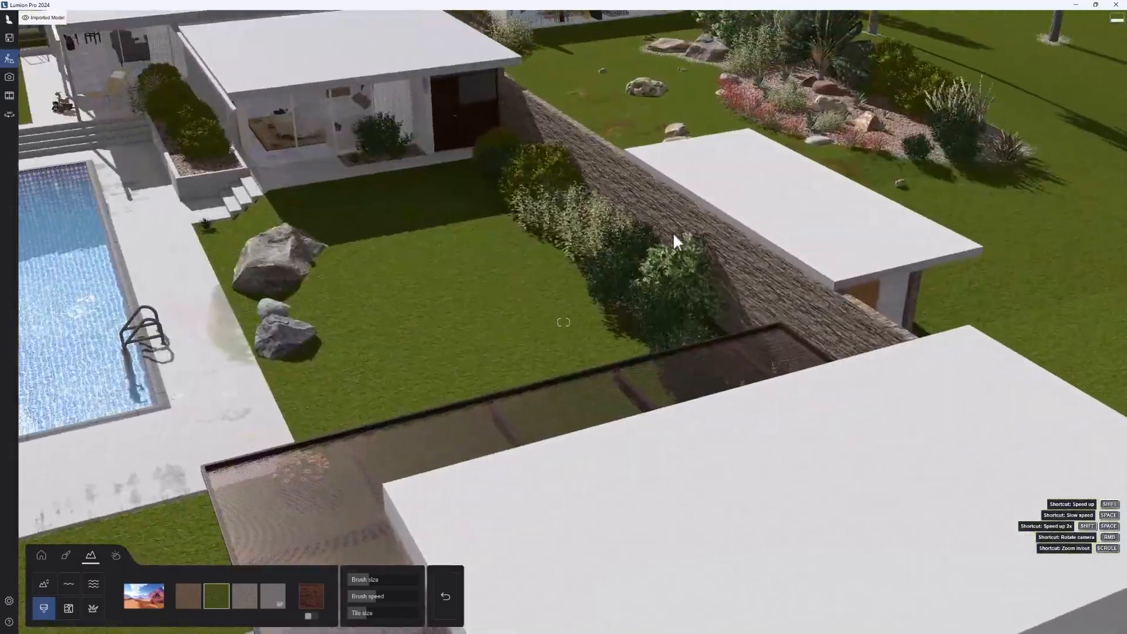
pyautogui.moveTo(672, 232); pyautogui.dragTo(248, 339, button='right')
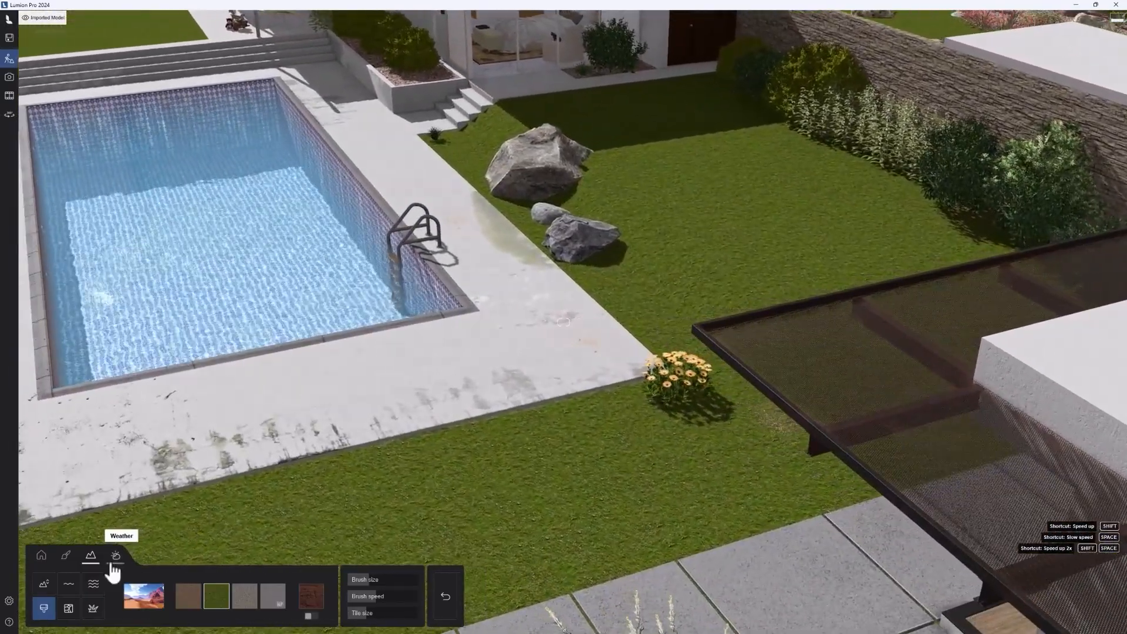
# Step: Bring the sun into view and slightly lower the sun brightness and cloudiness in the weather settings
pyautogui.click(115, 556)
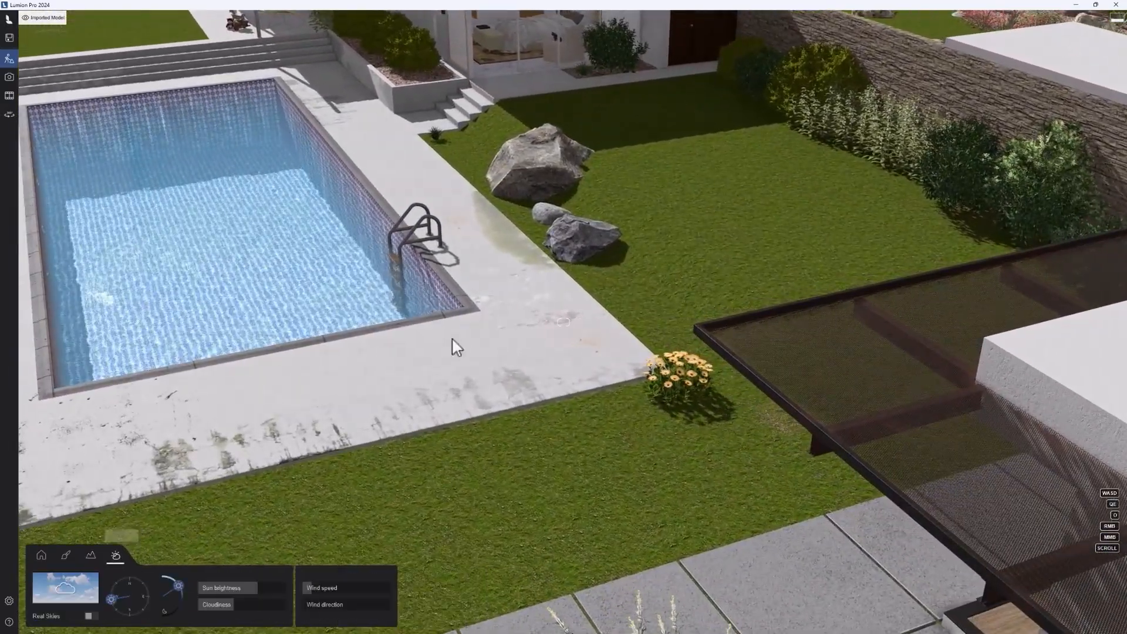
pyautogui.moveTo(451, 339); pyautogui.dragTo(300, 130, button='right')
pyautogui.moveTo(563, 322); pyautogui.dragTo(361, 76, button='right')
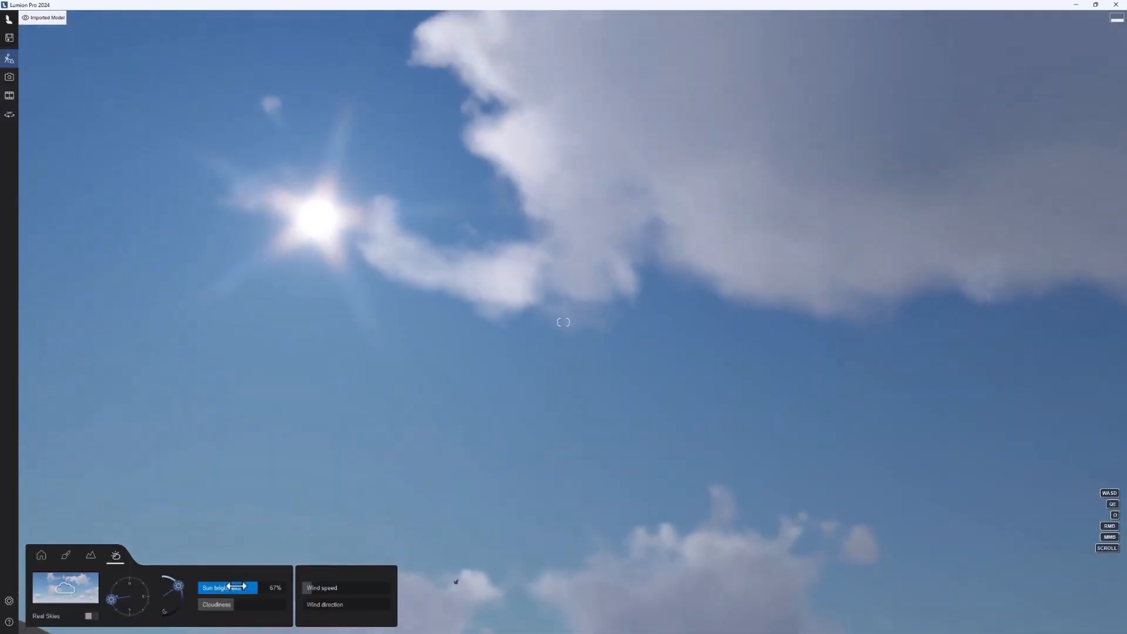
pyautogui.moveTo(236, 586); pyautogui.dragTo(217, 609)
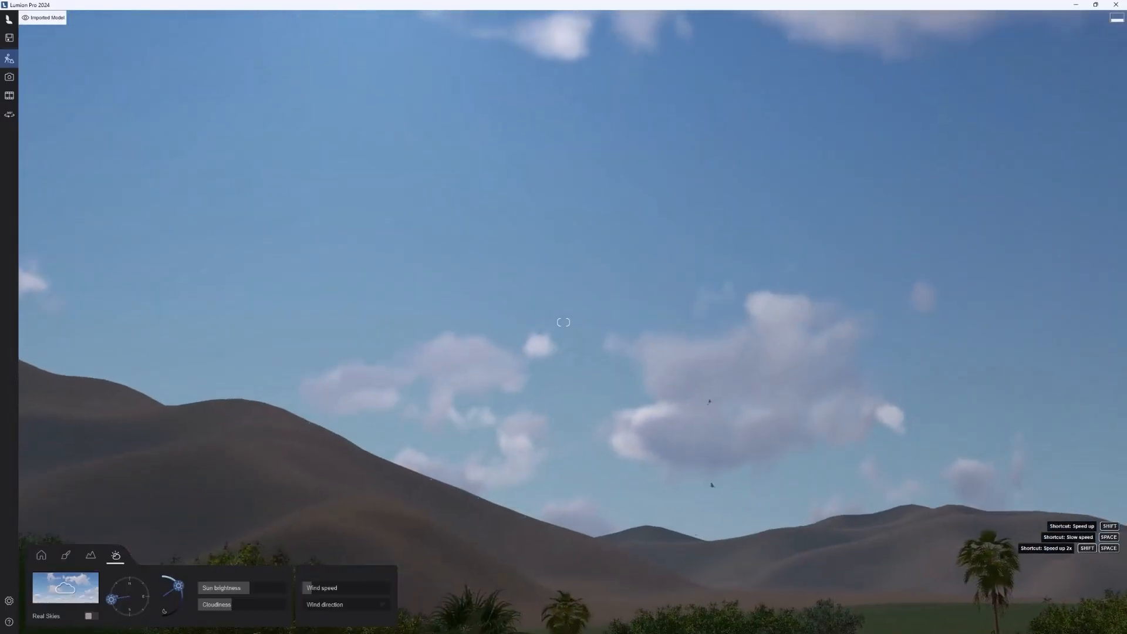
# Step: Adjust the sun height and swing the sun direction to the opposite side of the compass
pyautogui.moveTo(173, 587)
pyautogui.mouseDown()
pyautogui.moveTo(164, 594)
pyautogui.moveTo(181, 614)
pyautogui.moveTo(177, 587)
pyautogui.mouseUp()
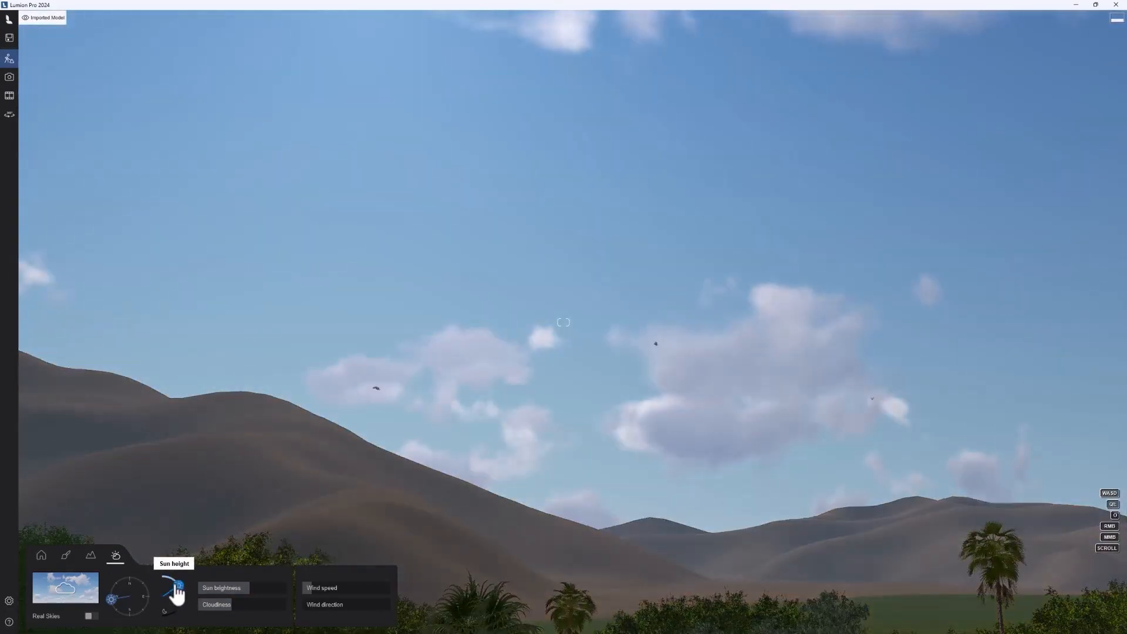
pyautogui.moveTo(118, 608); pyautogui.dragTo(154, 598)
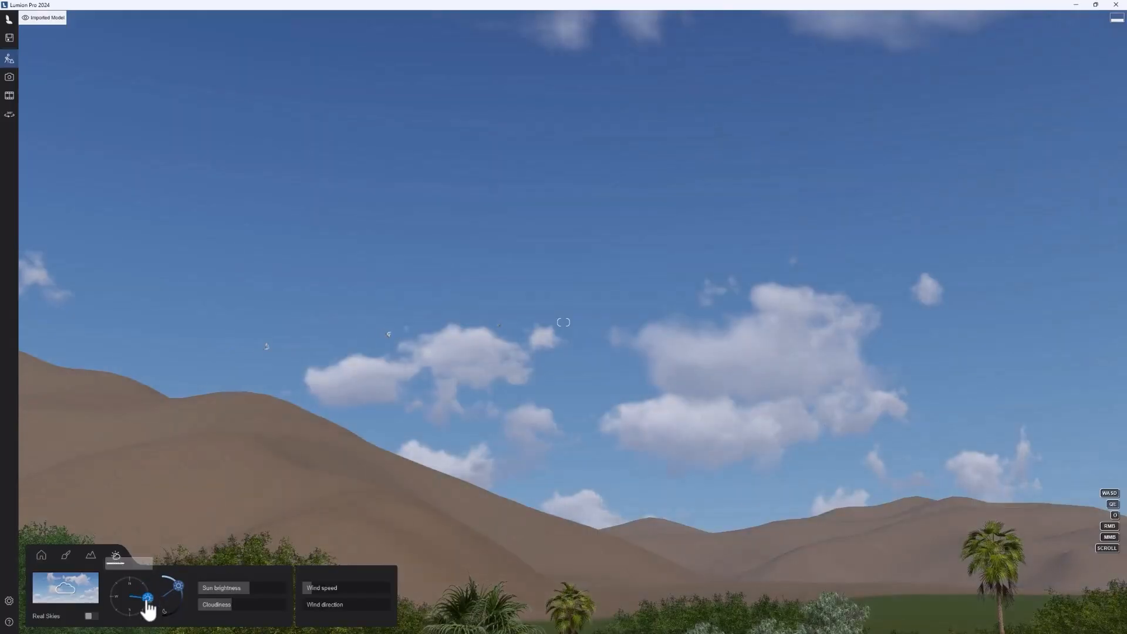
pyautogui.hotkey('shift', 's')
pyautogui.moveTo(148, 606)
pyautogui.mouseDown(button='right')
pyautogui.moveTo(294, 619)
pyautogui.moveTo(270, 631)
pyautogui.moveTo(200, 625)
pyautogui.moveTo(162, 590)
pyautogui.mouseUp(button='right')
# Step: Try Real Skies on the scene, look towards the sun behind the trees, and switch Real Skies off again
pyautogui.click(91, 616)
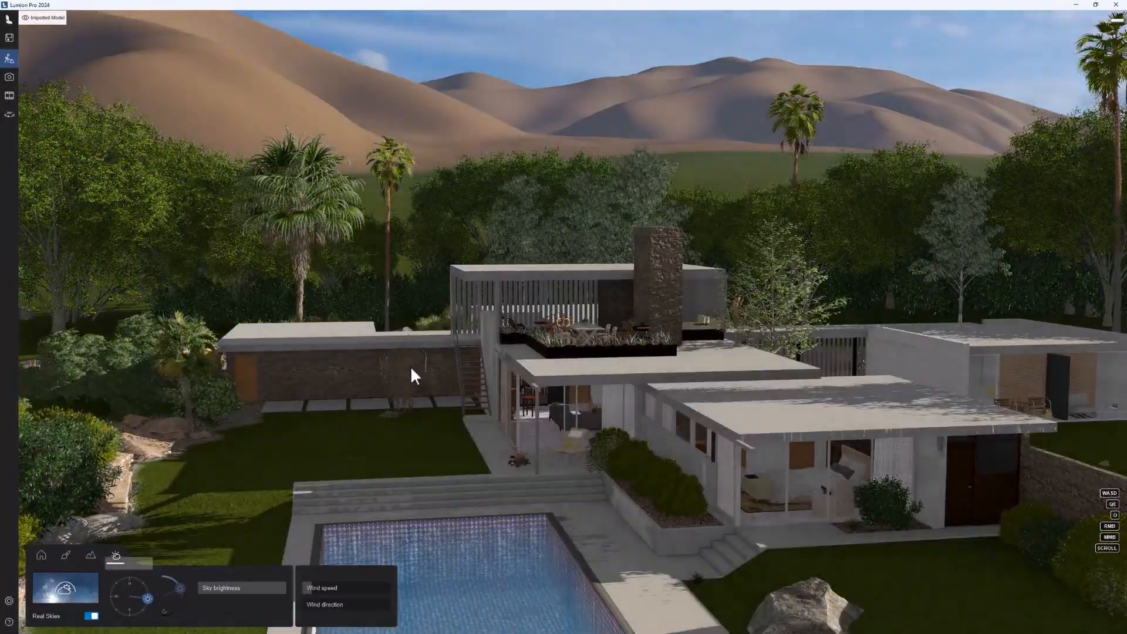
pyautogui.moveTo(411, 368); pyautogui.dragTo(751, 246, button='right')
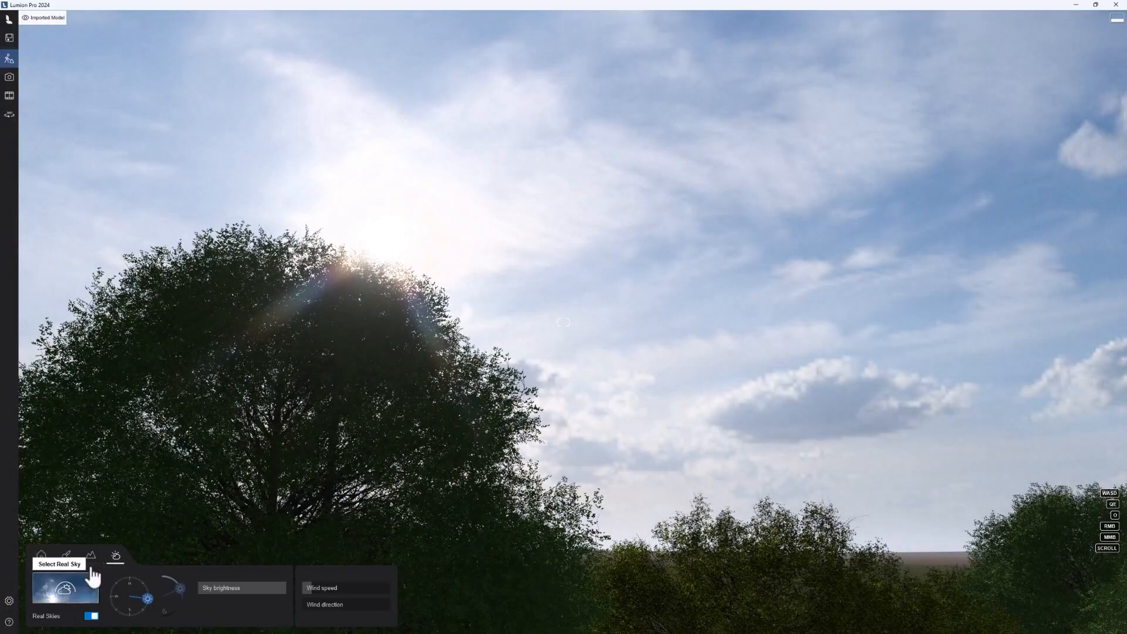
pyautogui.click(94, 615)
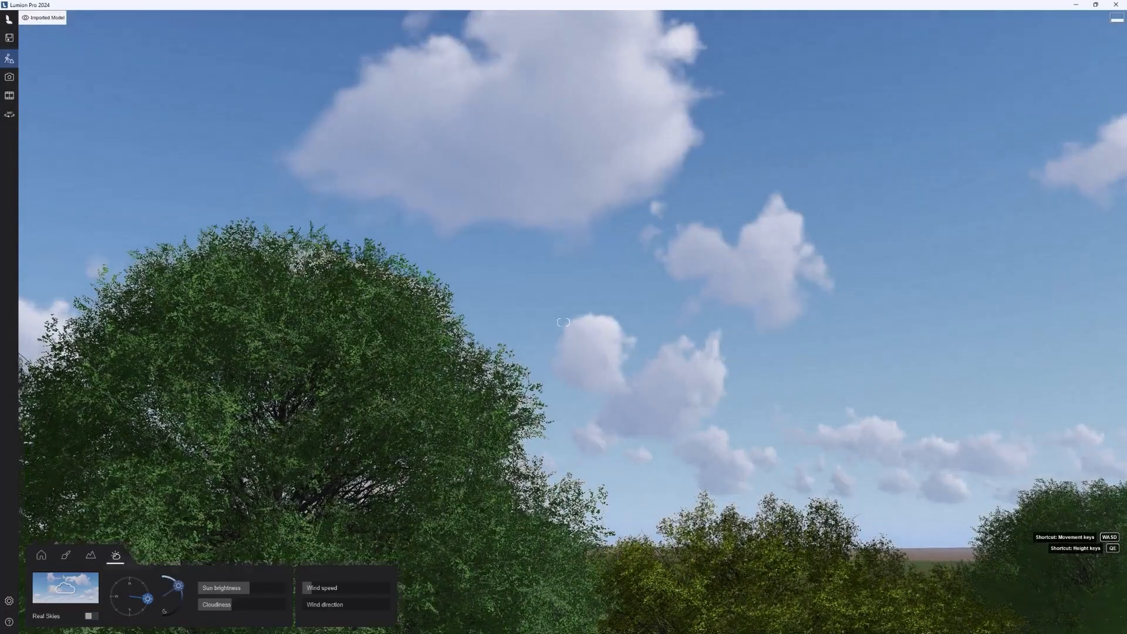
# Step: Fly back to the villa, approach the swimming pool and terrace steps, and switch to Photo mode
pyautogui.moveTo(586, 246); pyautogui.dragTo(210, 209, button='right')
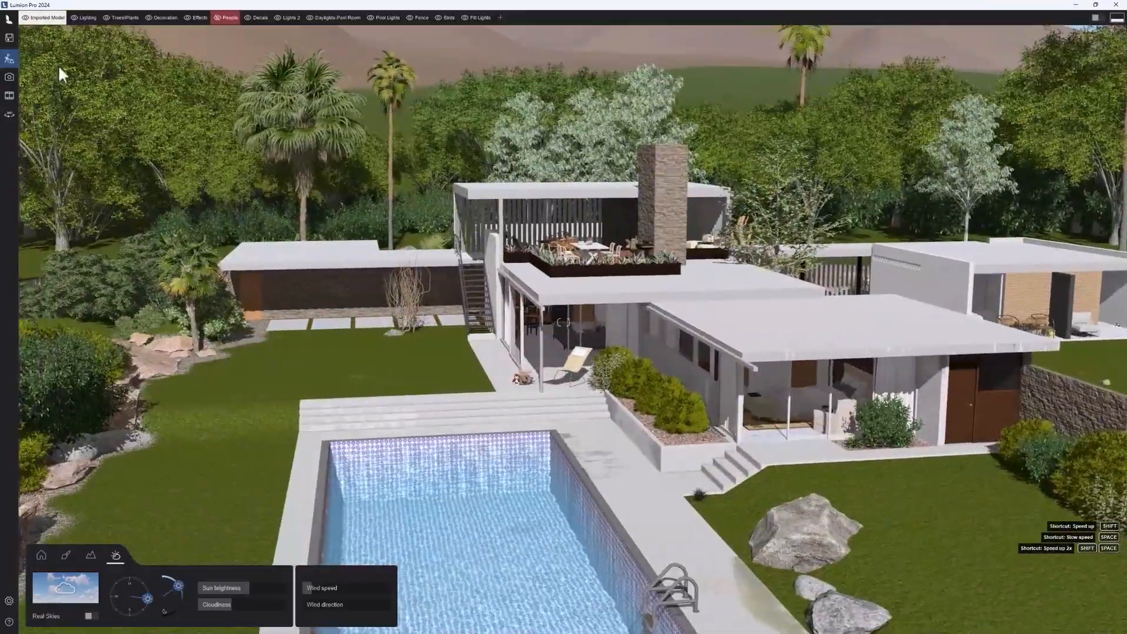
pyautogui.press('s')
pyautogui.press('w')
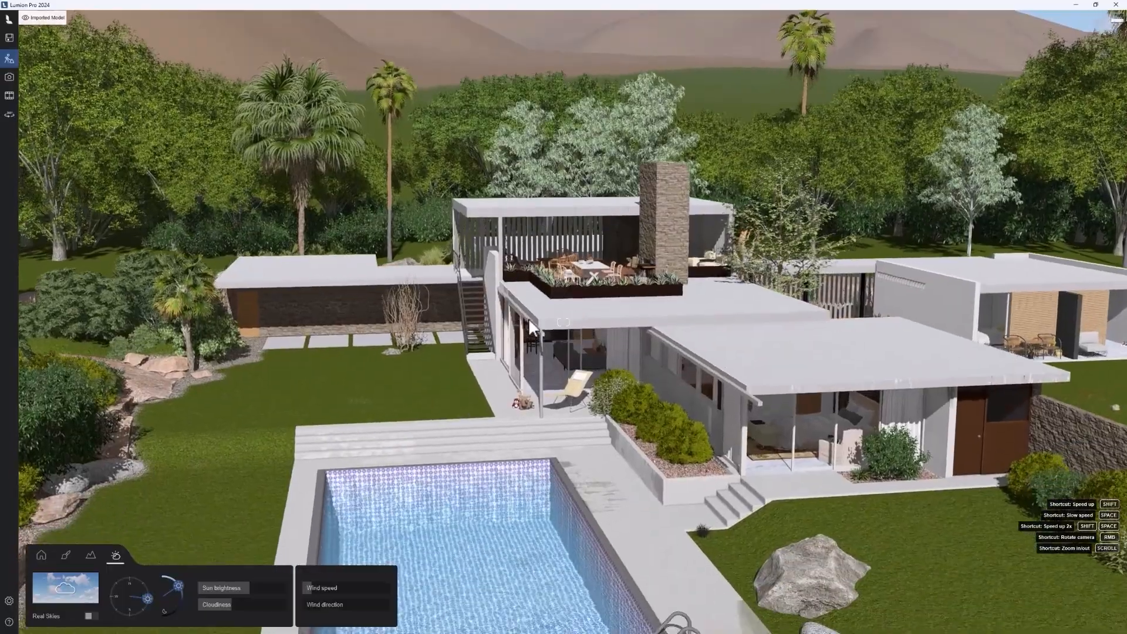
pyautogui.moveTo(536, 325); pyautogui.dragTo(473, 330, button='right')
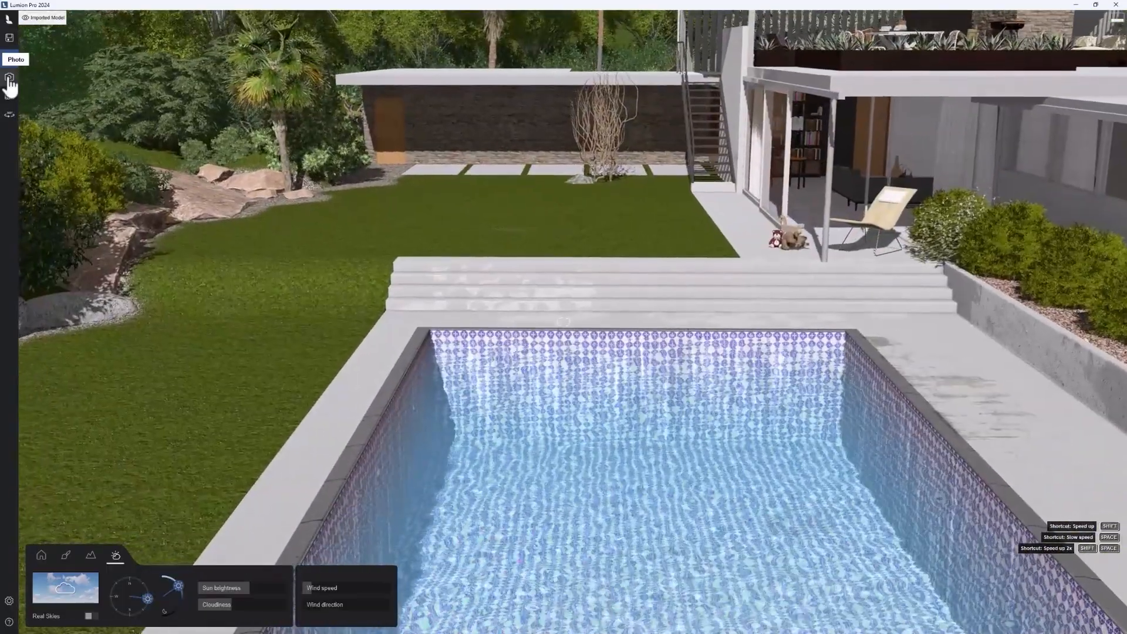
pyautogui.press('a')
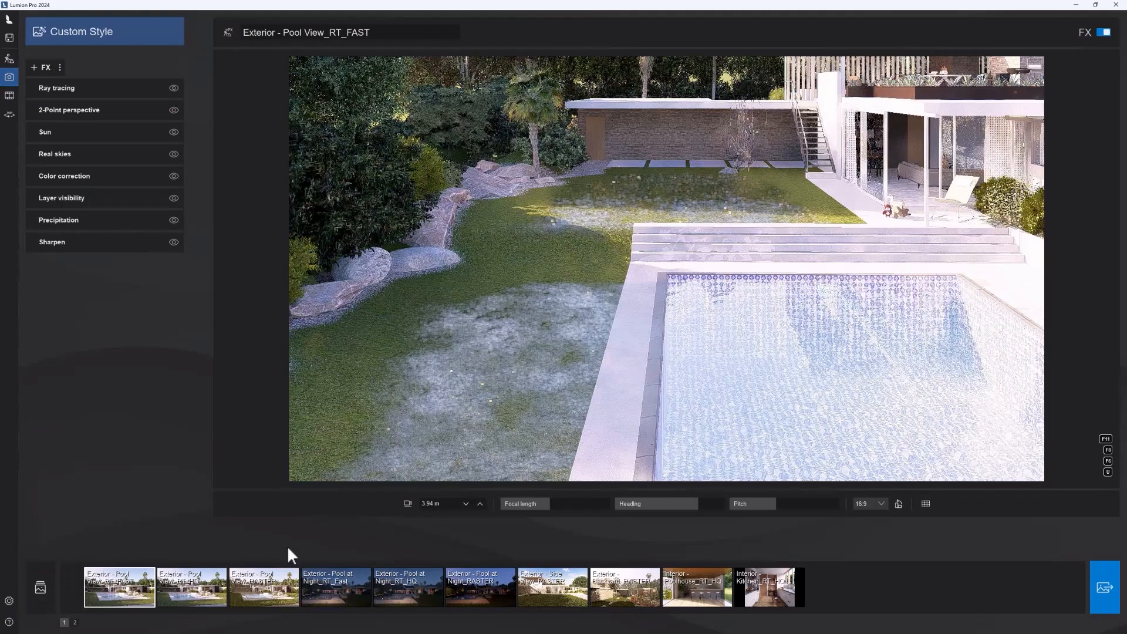
# Step: Load the Exterior - Pool View_RASTER photo's view and go to the second page of empty photo slots
pyautogui.click(135, 596)
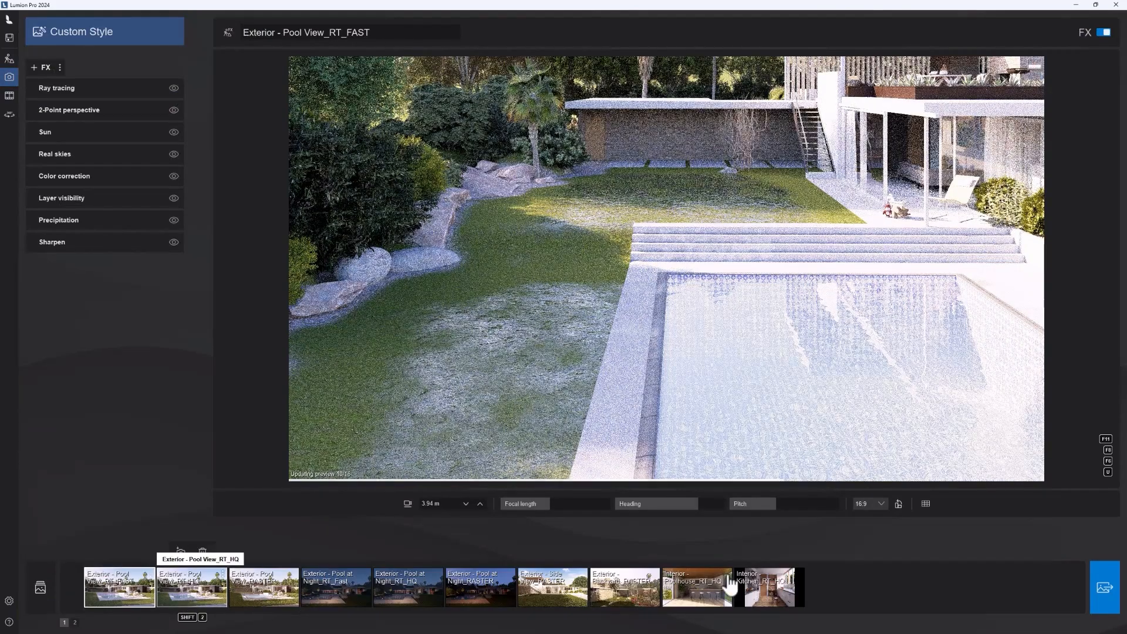
pyautogui.press('3')
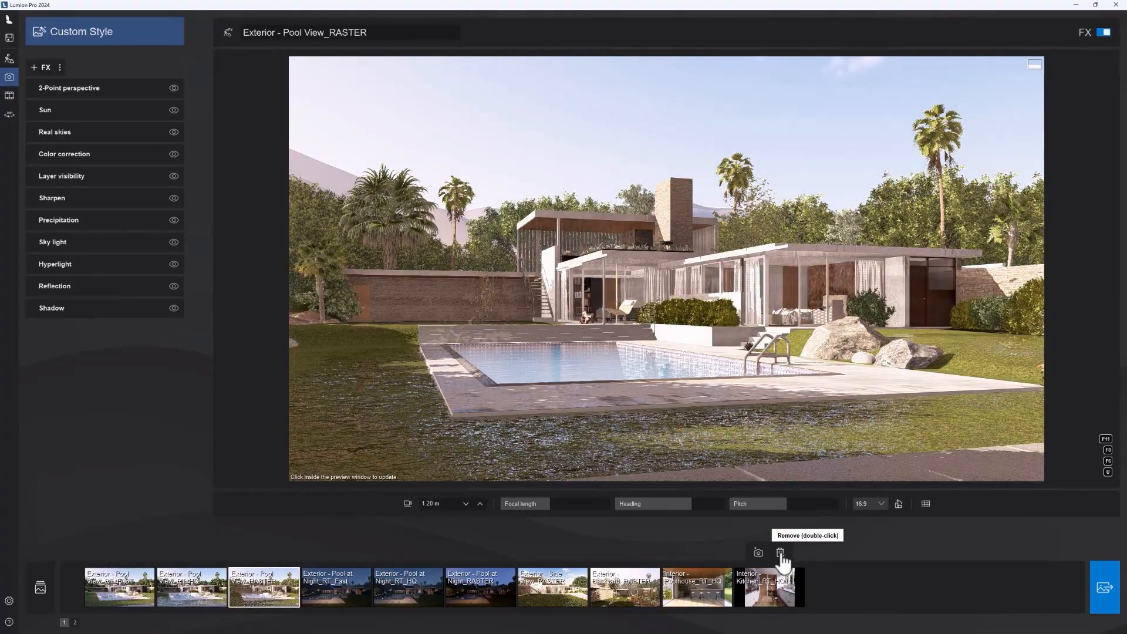
pyautogui.click(75, 622)
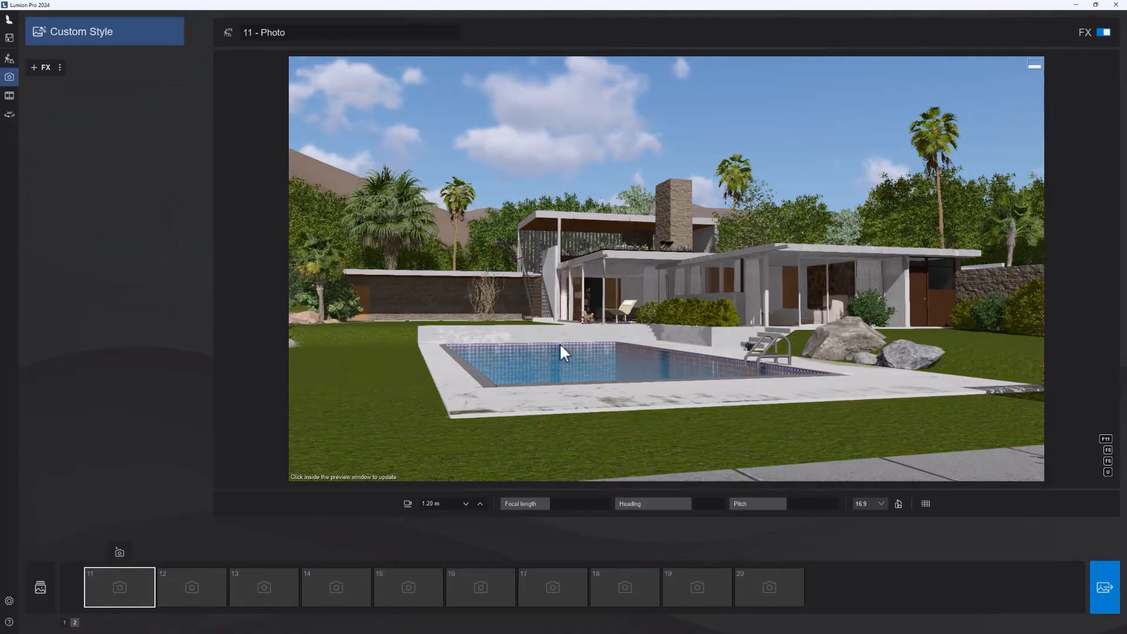
# Step: Reframe the pool and villa slightly and store the camera view in photo slot 11
pyautogui.press('w')
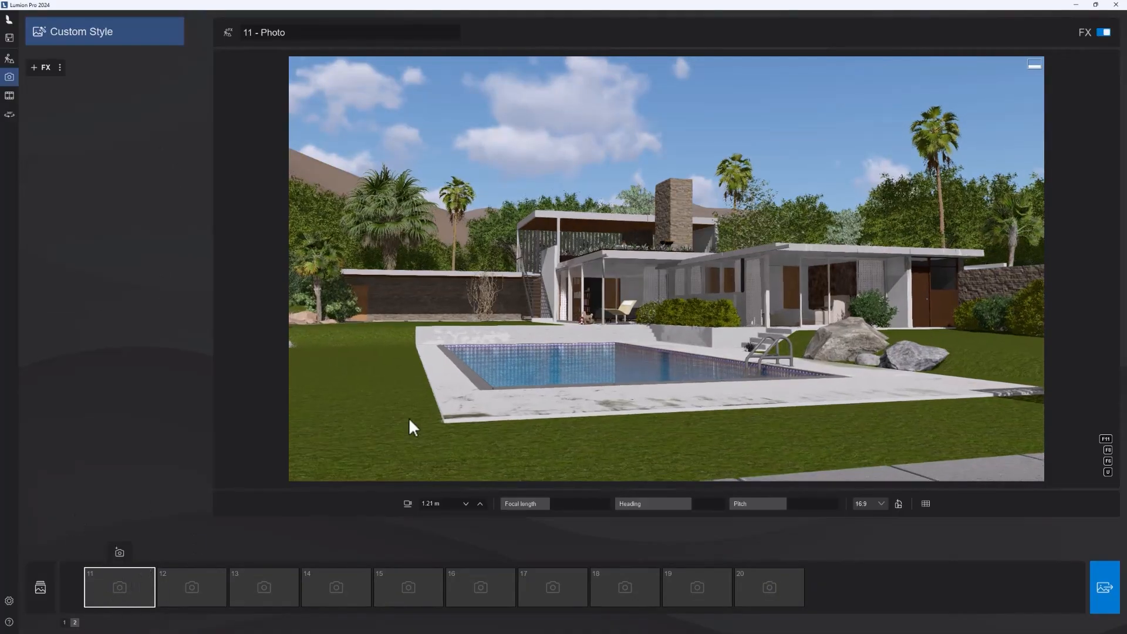
pyautogui.moveTo(409, 417); pyautogui.dragTo(528, 417, button='right')
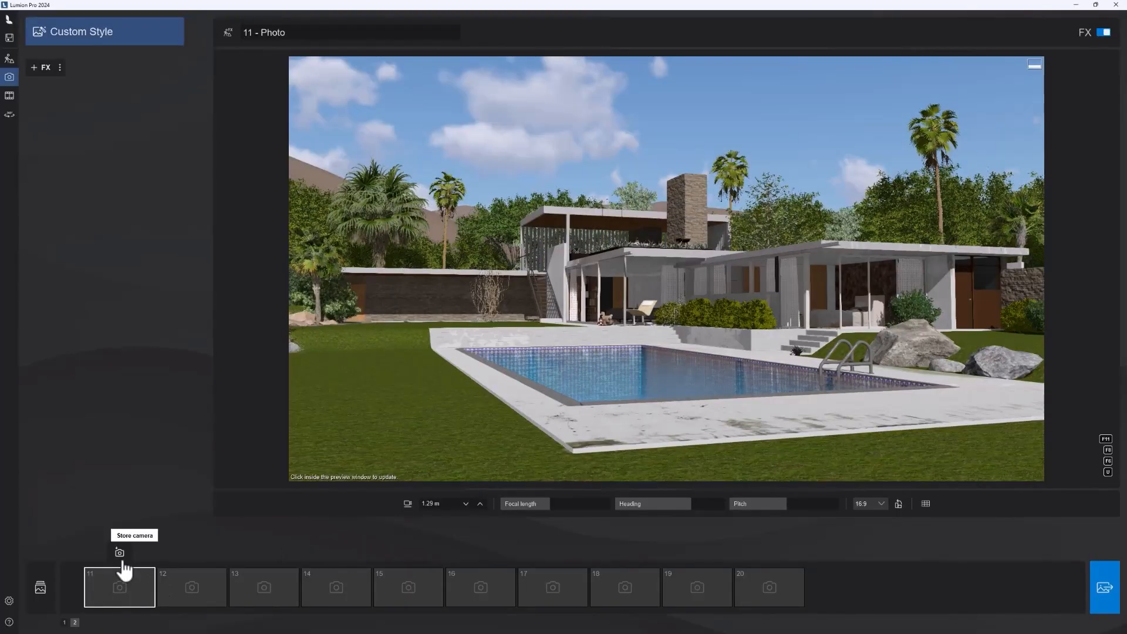
pyautogui.click(121, 554)
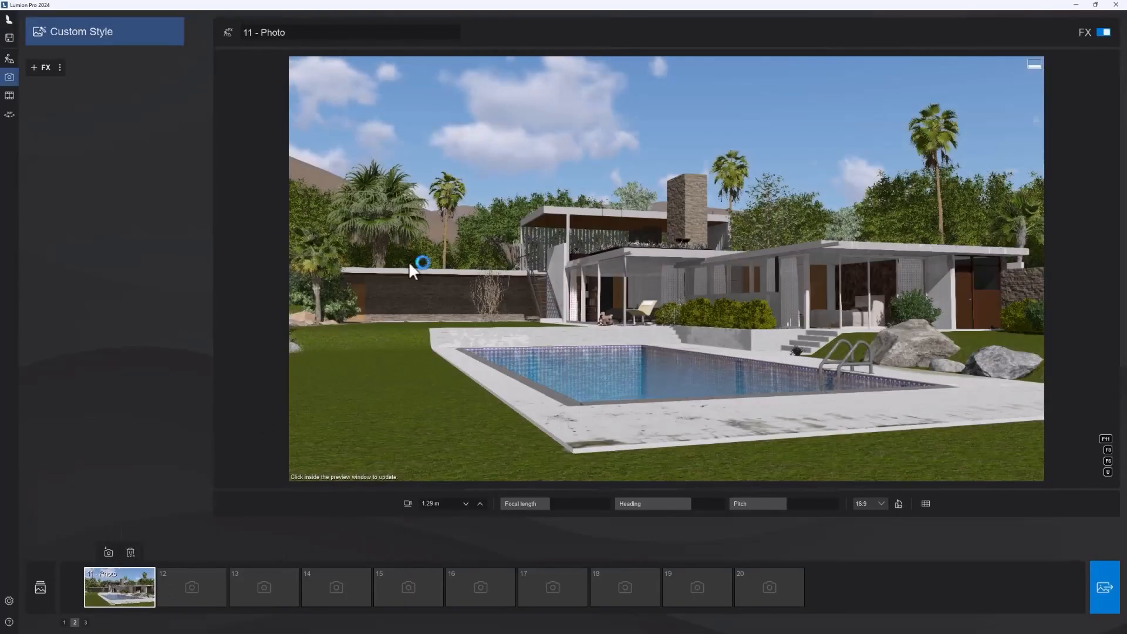
pyautogui.moveTo(804, 294); pyautogui.dragTo(827, 296, button='right')
pyautogui.click(115, 554)
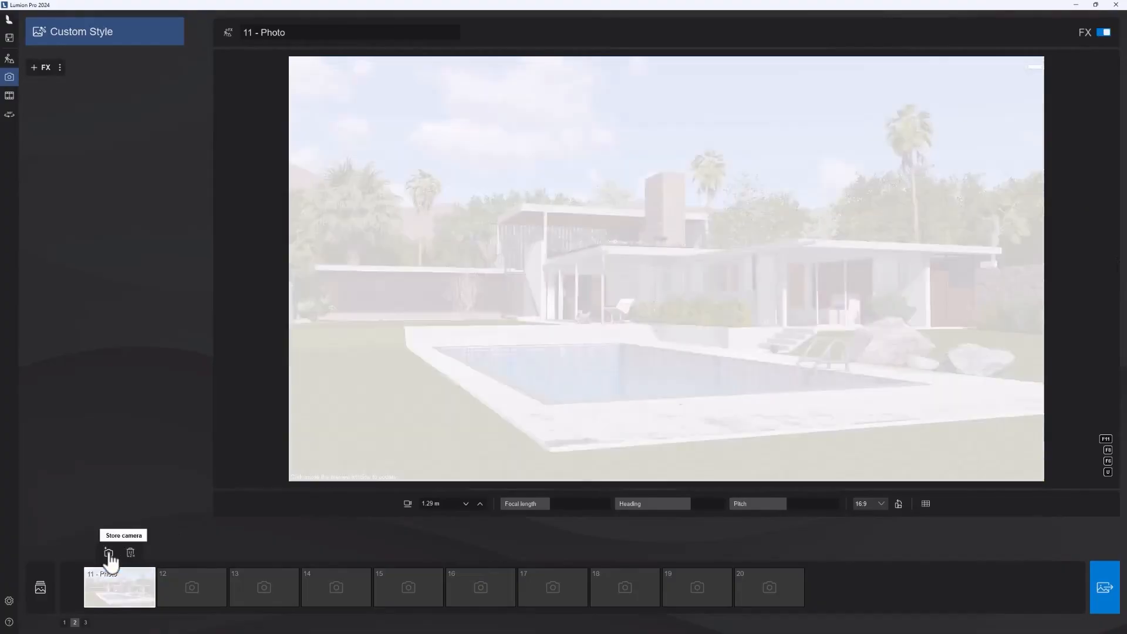
# Step: Increase the focal length for a tighter shot of the house, keep the eye level at 1.29 m, and update photo 11's stored camera
pyautogui.moveTo(546, 506); pyautogui.dragTo(565, 504)
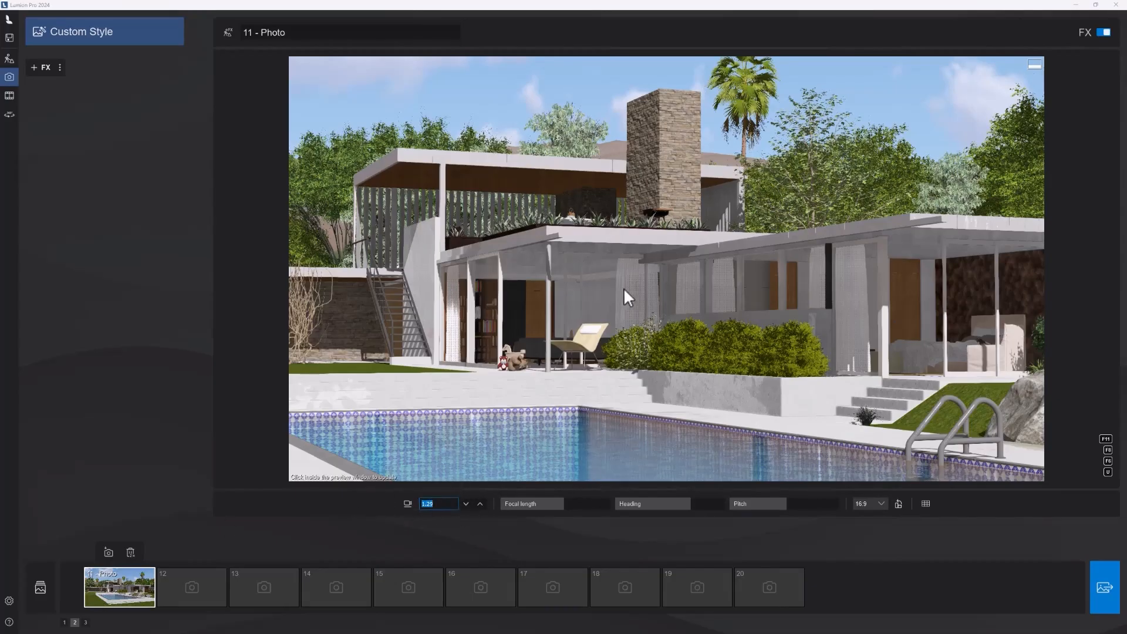
pyautogui.press('Return')
pyautogui.click(114, 550)
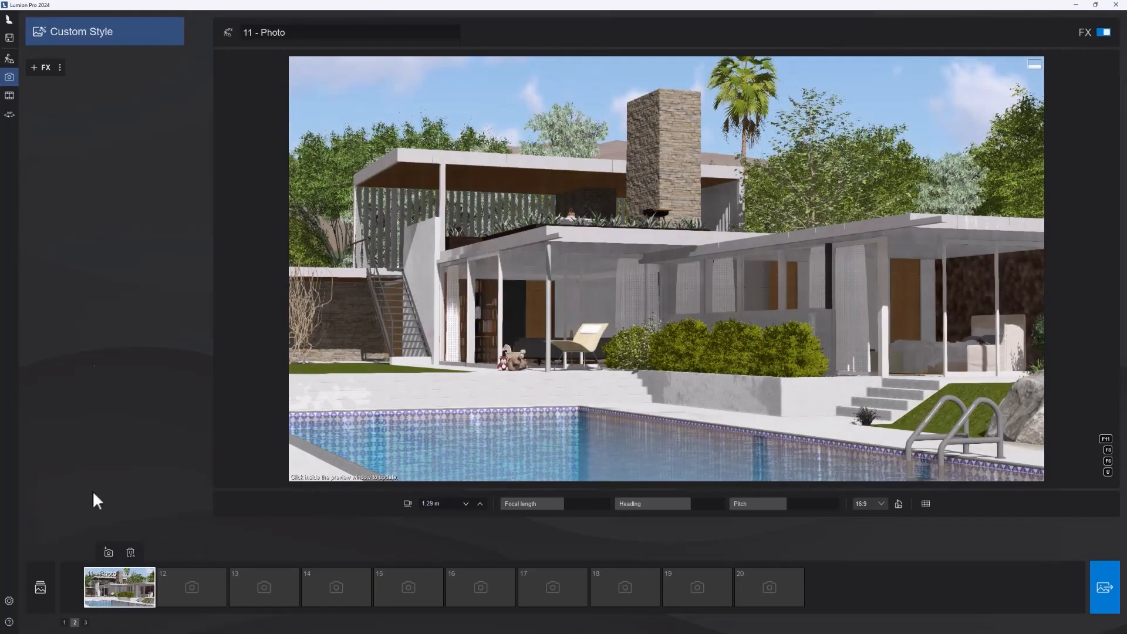
# Step: Apply the RT Day style to photo 11 and turn off its Ray tracing effect after previewing it
pyautogui.click(83, 39)
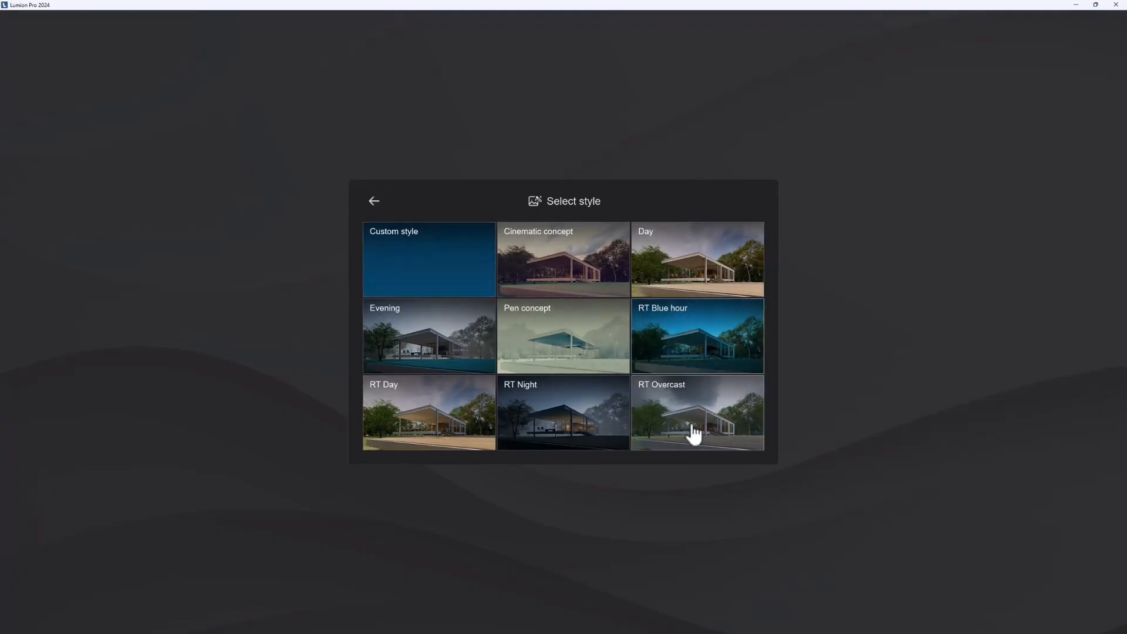
pyautogui.click(460, 416)
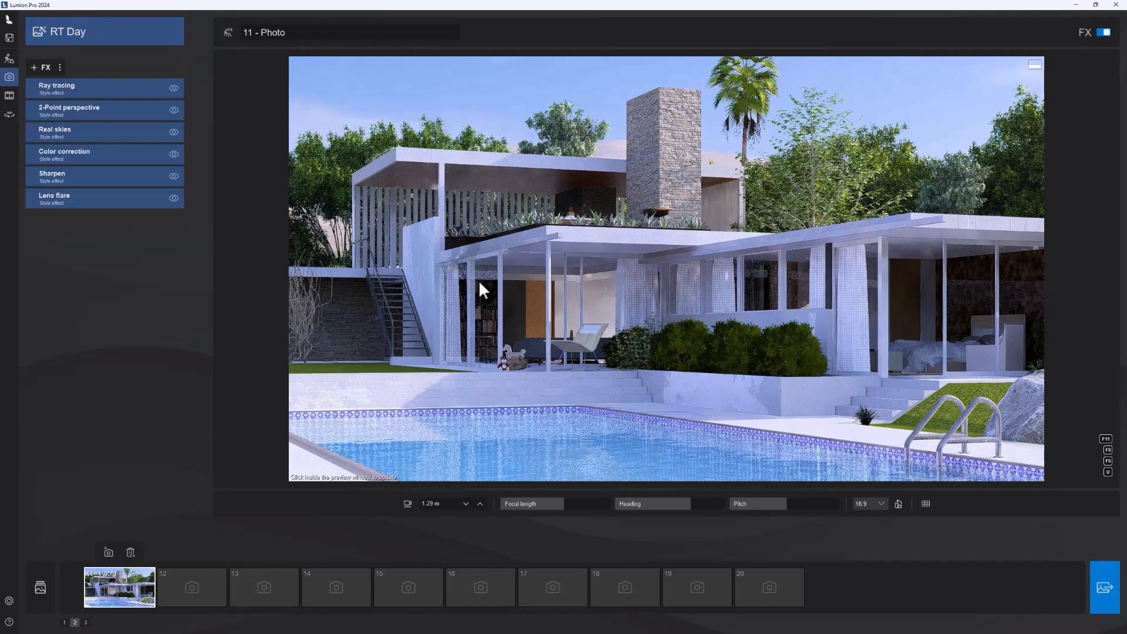
pyautogui.click(413, 151)
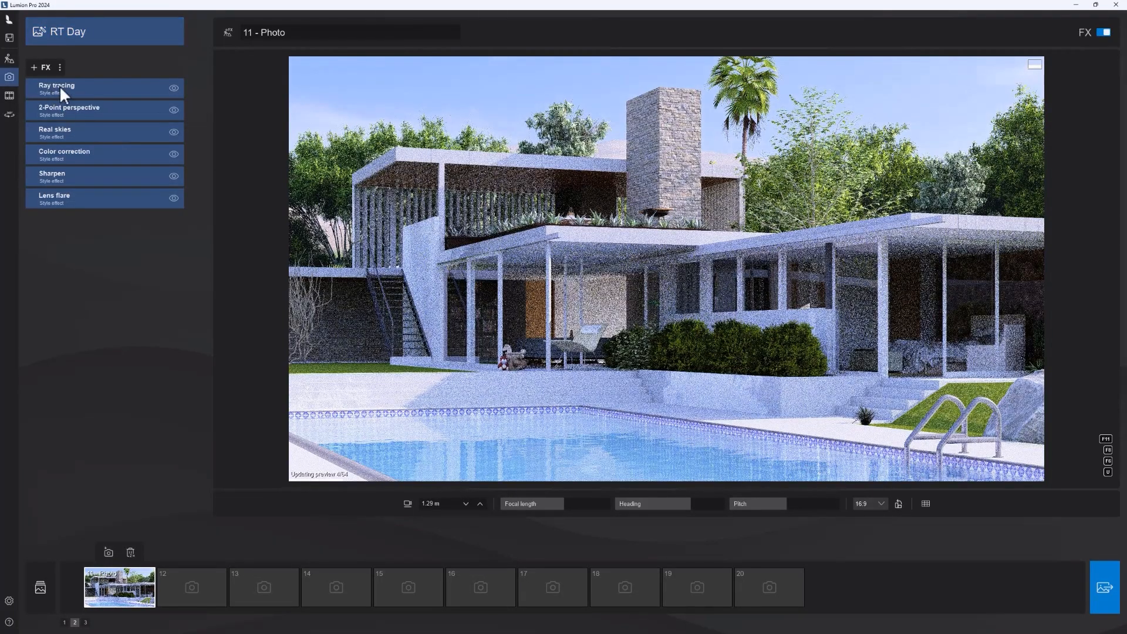
pyautogui.click(174, 90)
pyautogui.click(175, 88)
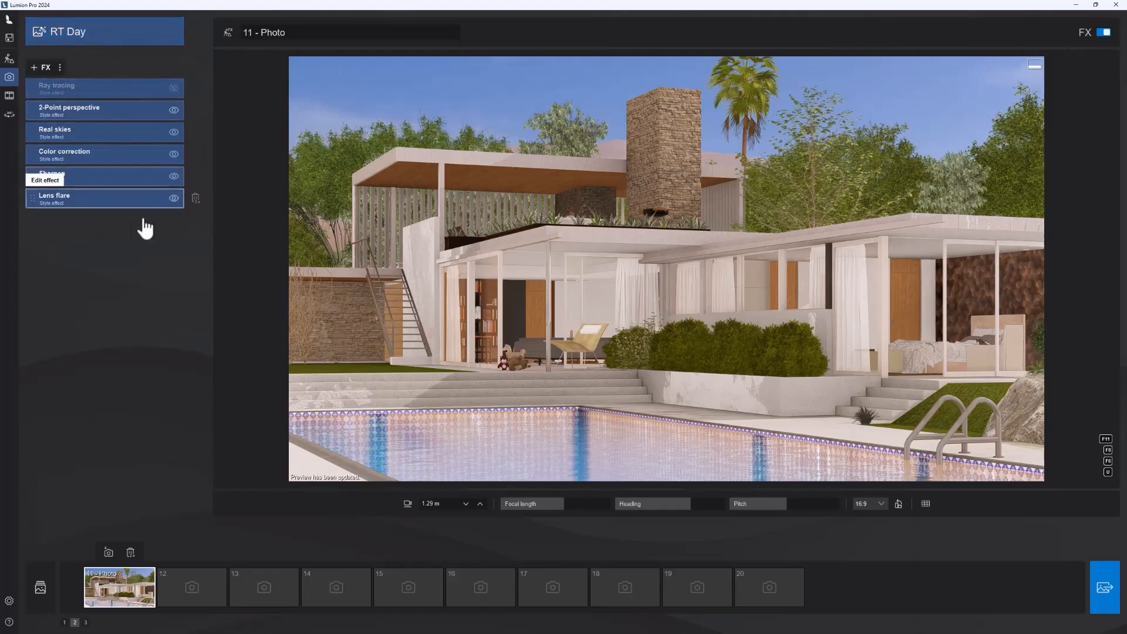
# Step: Browse the photo effect categories and add the Precipitation effect from the weather effects to photo 11
pyautogui.click(42, 69)
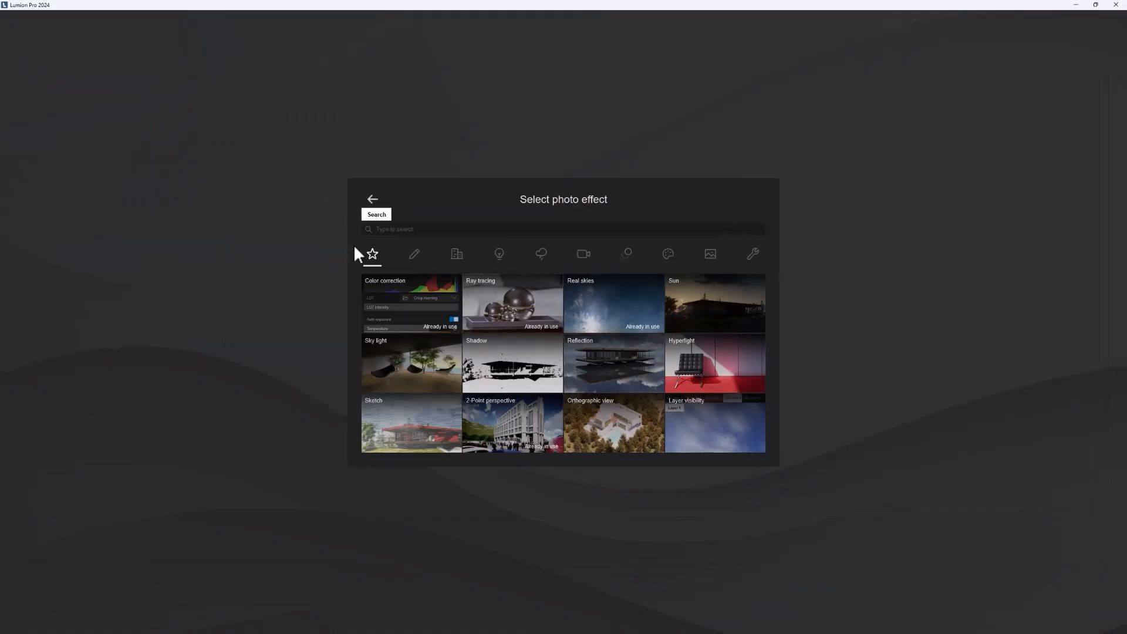
pyautogui.click(541, 255)
pyautogui.click(498, 255)
pyautogui.click(583, 255)
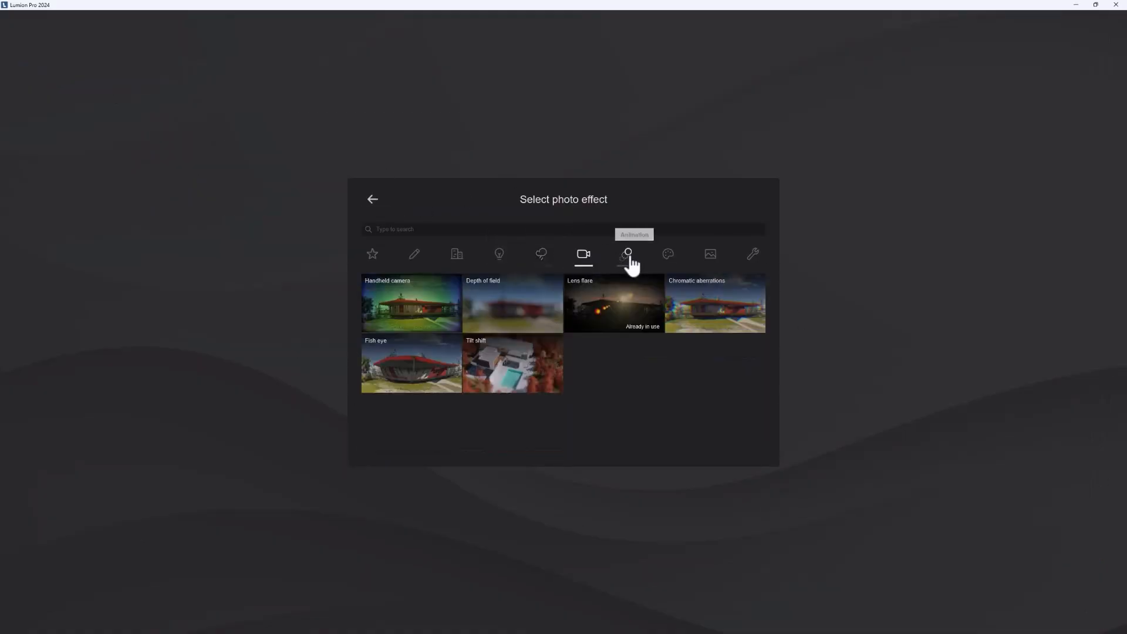
pyautogui.click(626, 256)
pyautogui.click(542, 257)
pyautogui.click(496, 258)
pyautogui.click(537, 260)
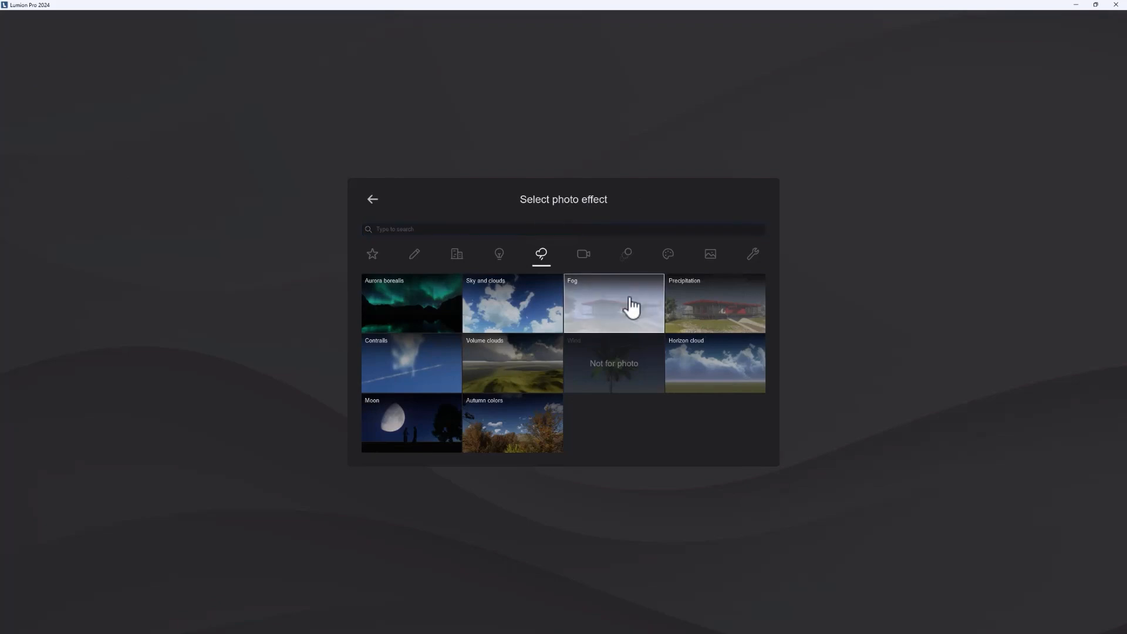
pyautogui.click(689, 311)
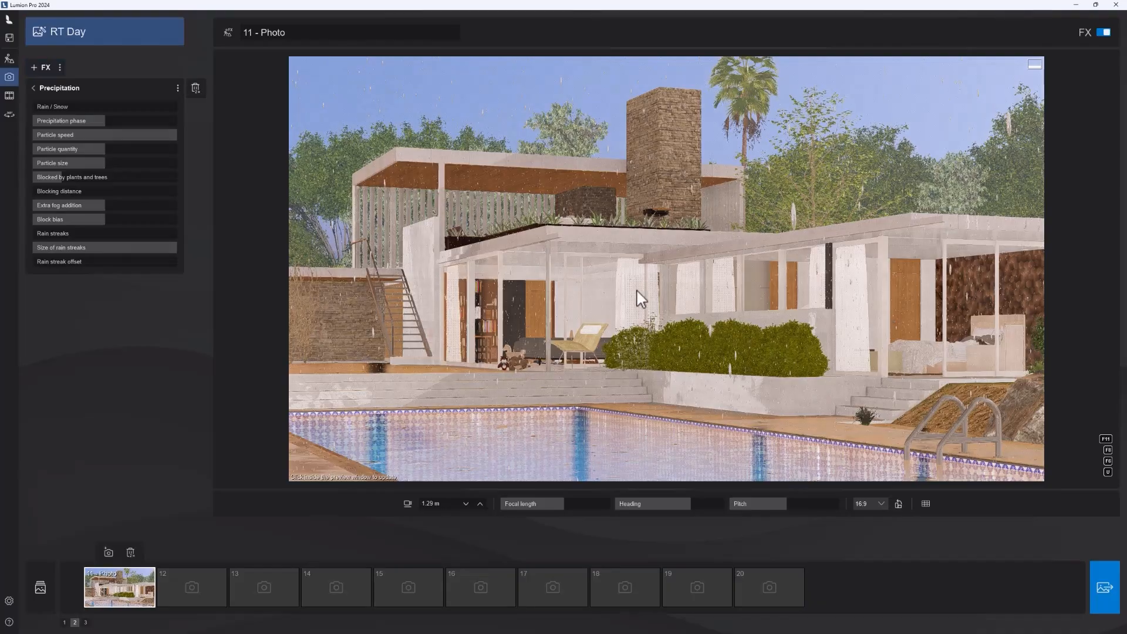
# Step: Try a high and a lower Rain / Snow amount, and remove the Precipitation effect from photo 11
pyautogui.moveTo(88, 107); pyautogui.dragTo(149, 107)
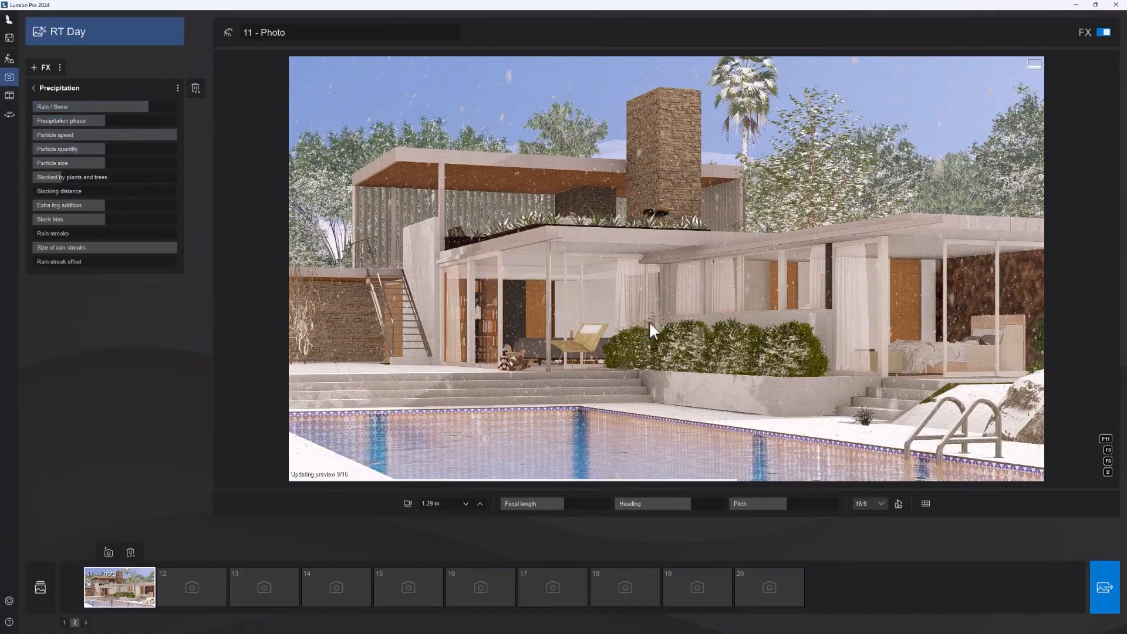
pyautogui.click(84, 107)
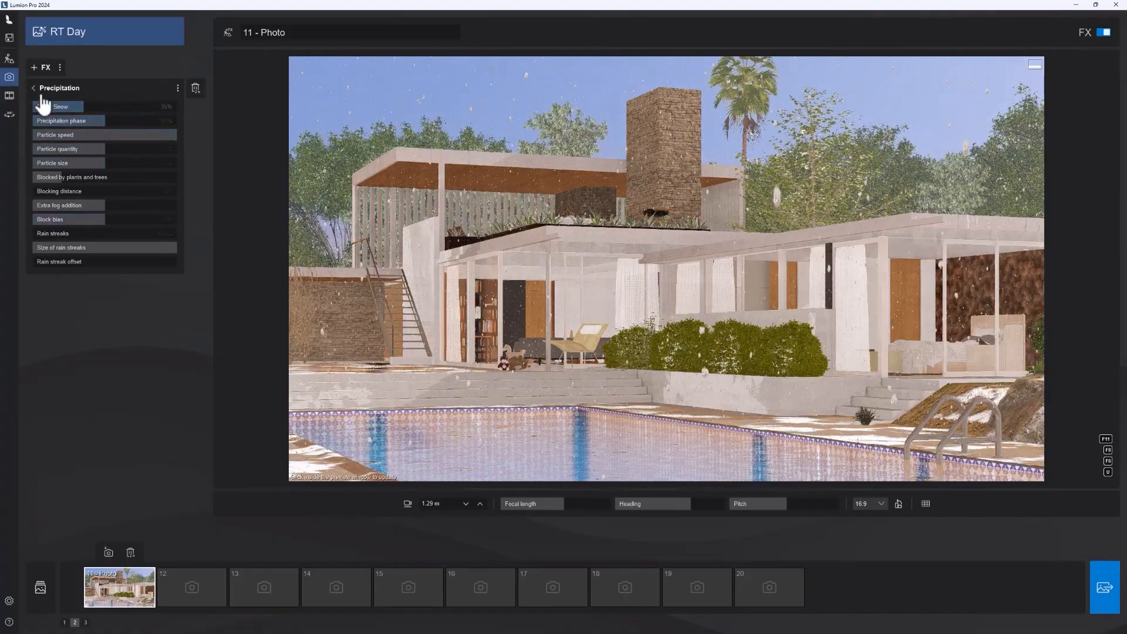
pyautogui.click(34, 88)
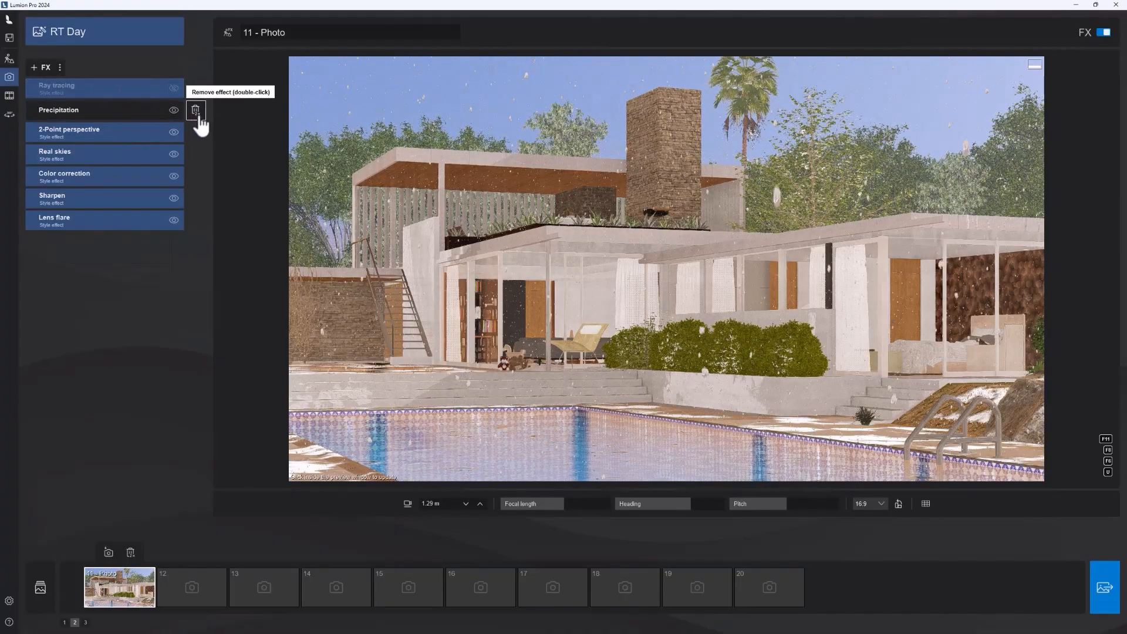
pyautogui.doubleClick(195, 109)
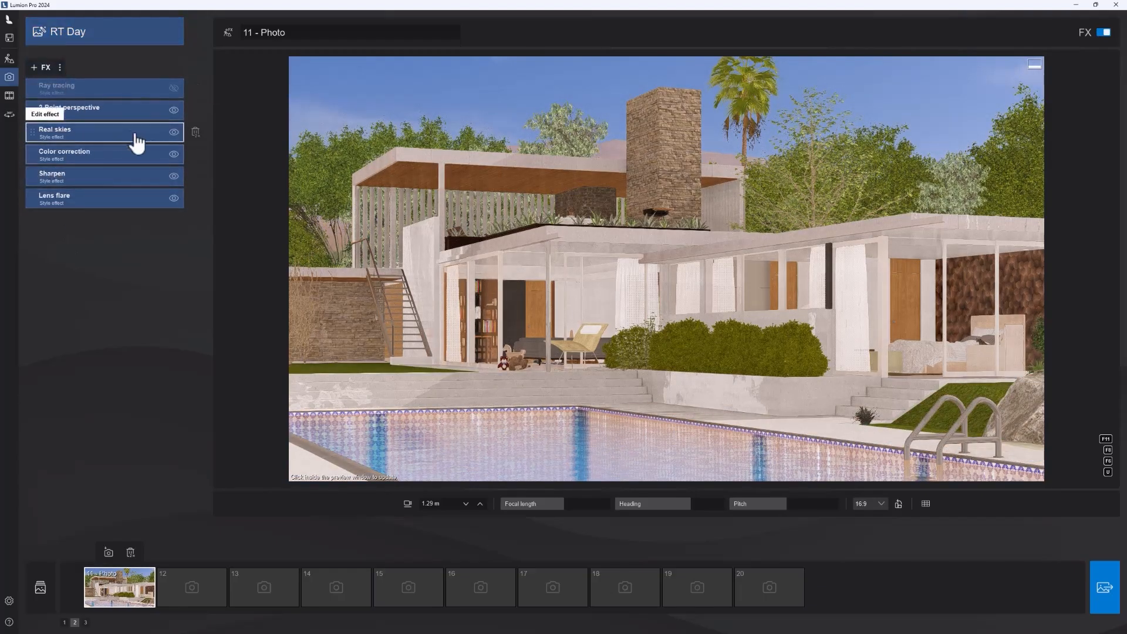
# Step: Try the Cloudy 3 sky in photo 11's Real skies effect, and replace it with a clear low-sun sky from another category
pyautogui.click(68, 143)
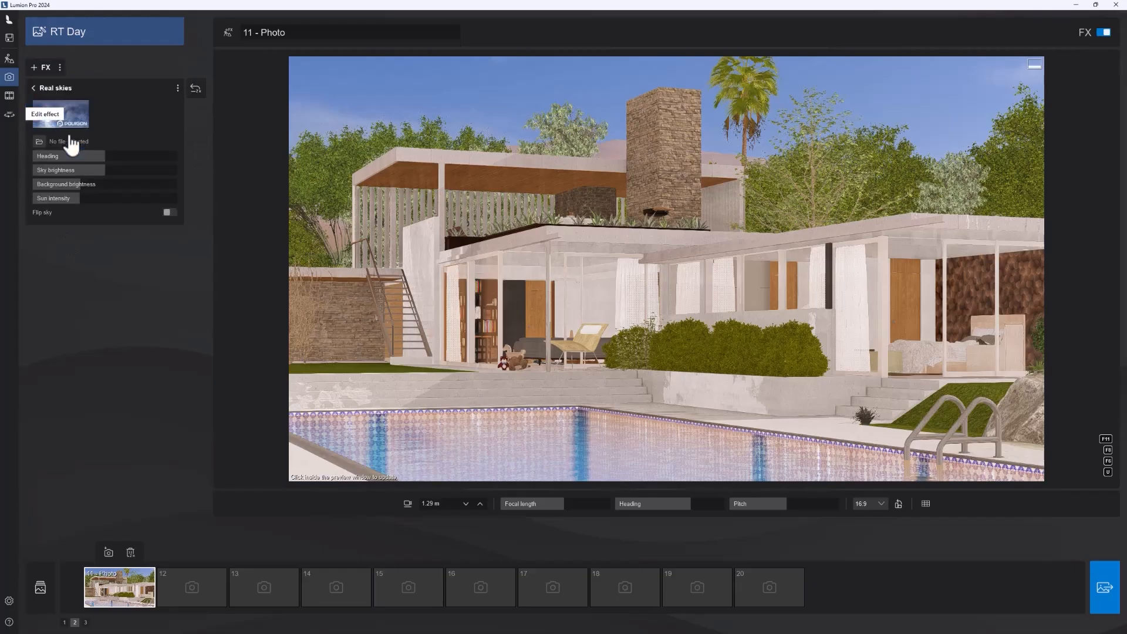
pyautogui.click(569, 216)
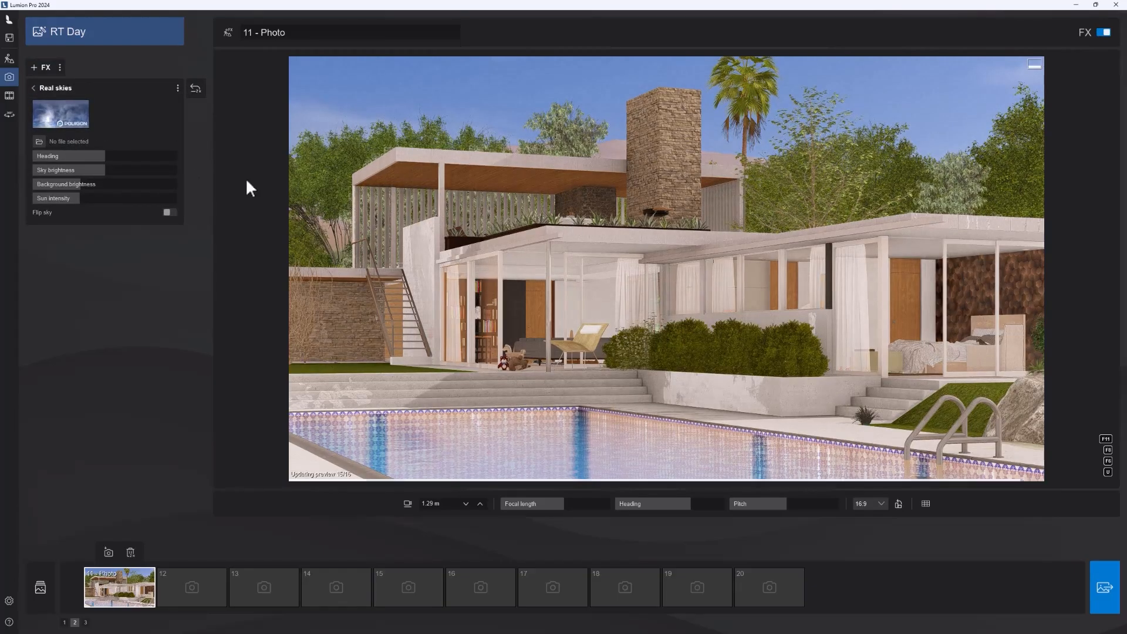
pyautogui.click(62, 122)
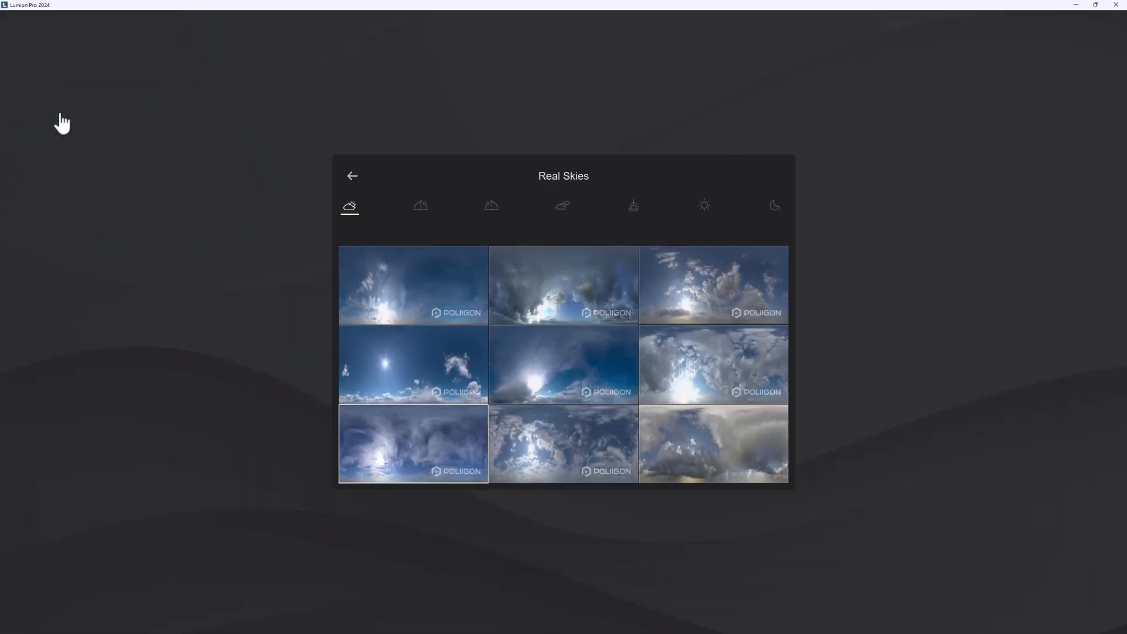
pyautogui.click(728, 303)
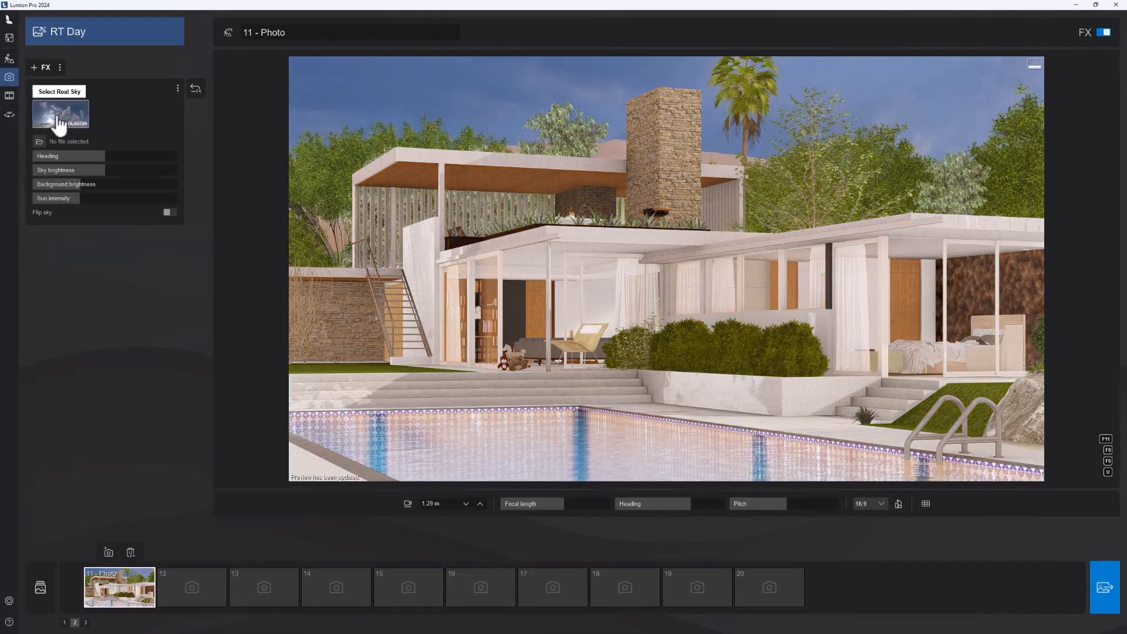
pyautogui.click(60, 114)
pyautogui.click(497, 208)
pyautogui.click(599, 365)
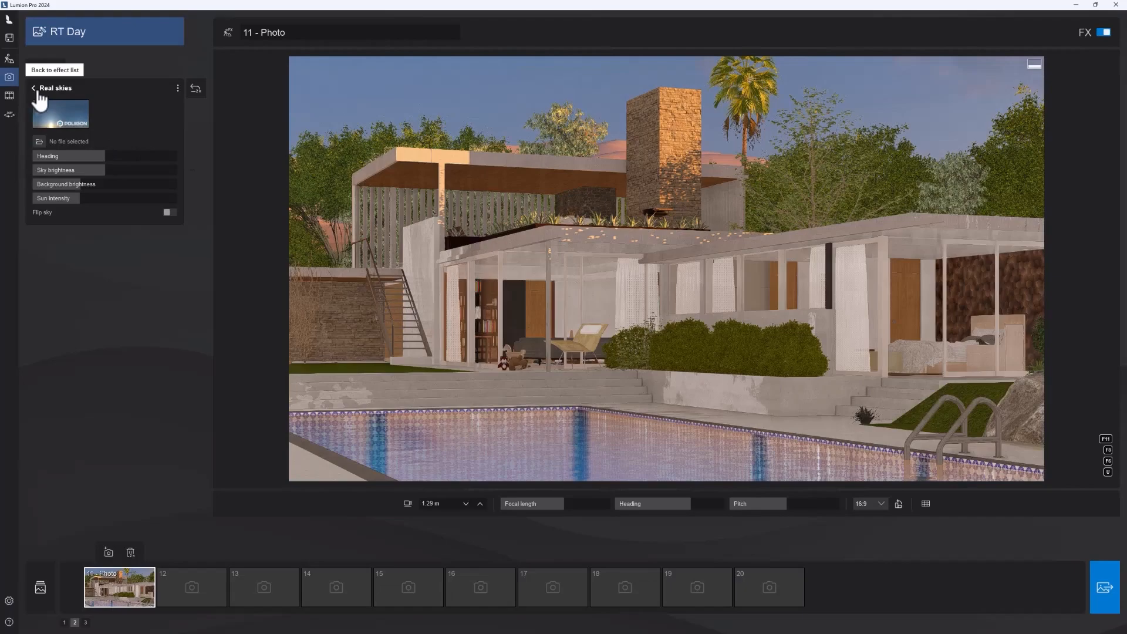
# Step: Turn photo 11's Ray tracing effect back on and update the preview
pyautogui.click(33, 88)
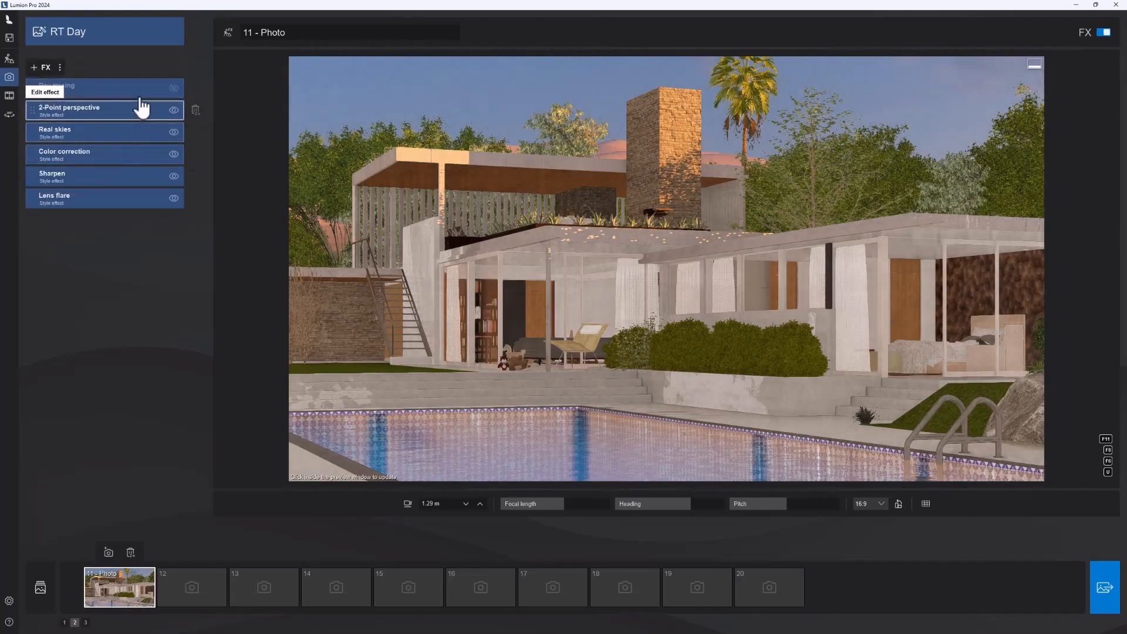
pyautogui.click(173, 88)
pyautogui.click(596, 217)
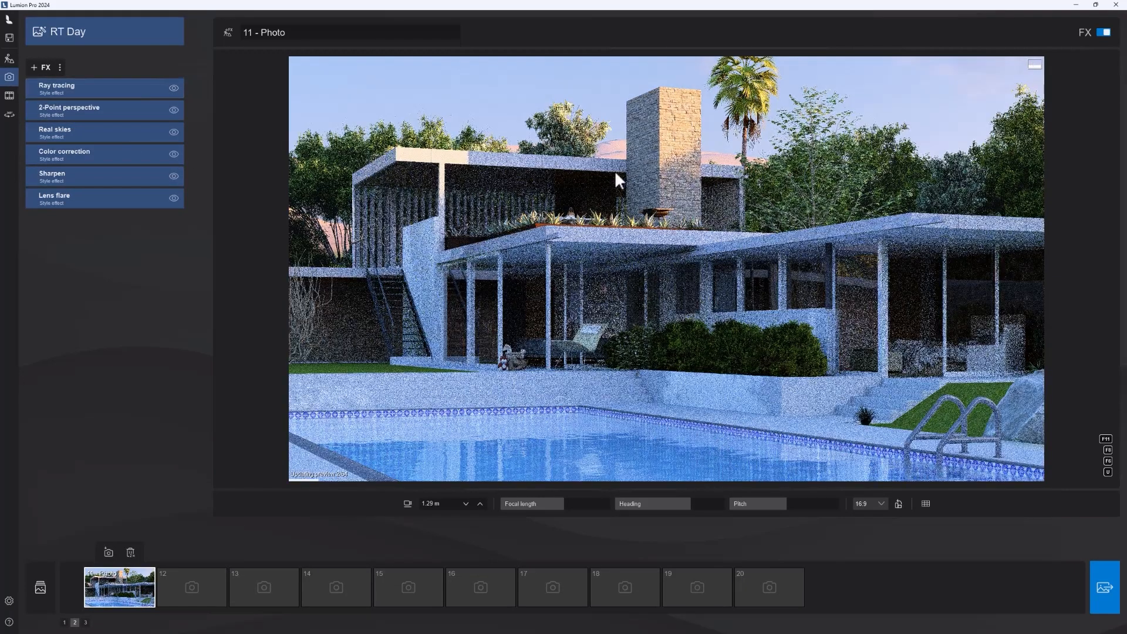
pyautogui.click(43, 69)
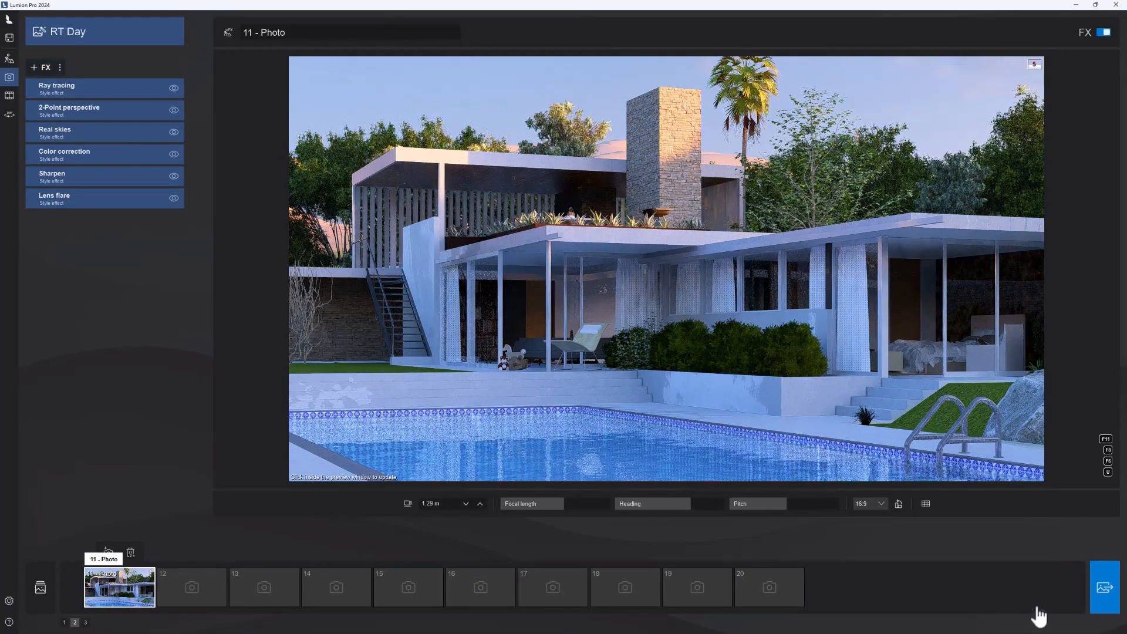
# Step: Render the current shot at Desktop size, 1920x1080, and save it as the JPG file AAA1 on the desktop
pyautogui.click(1106, 591)
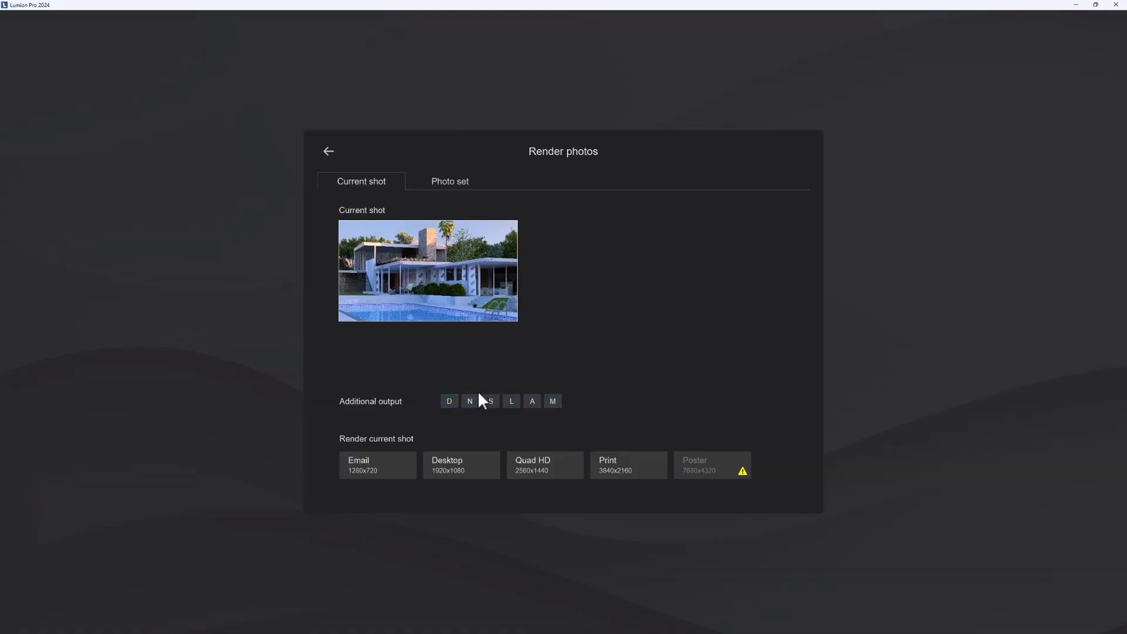
pyautogui.click(512, 404)
pyautogui.click(532, 404)
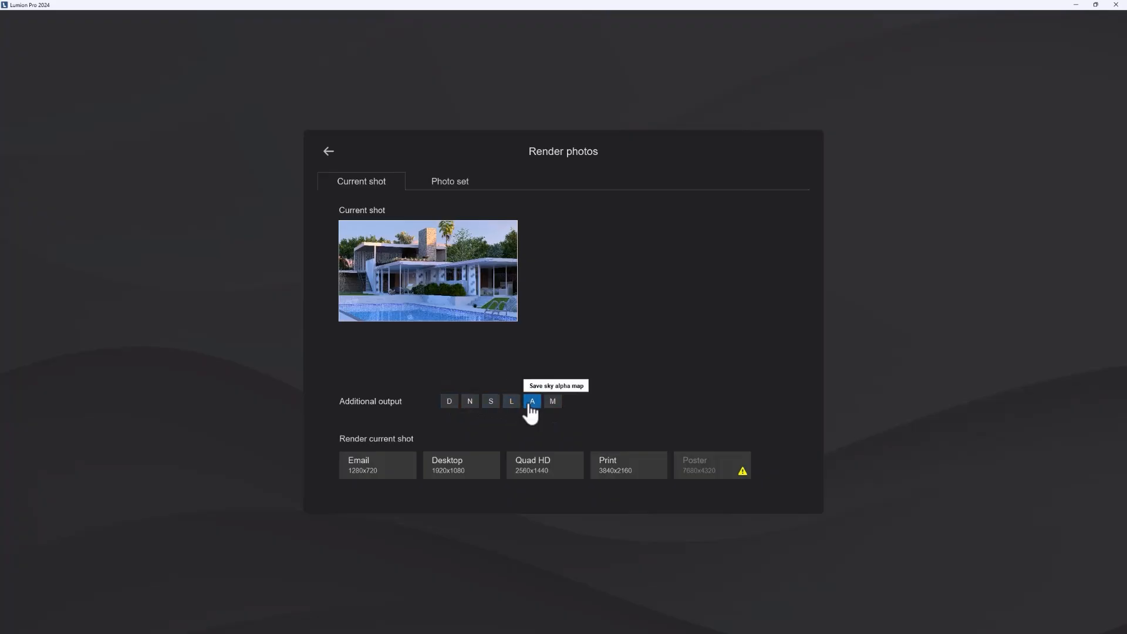
pyautogui.click(484, 404)
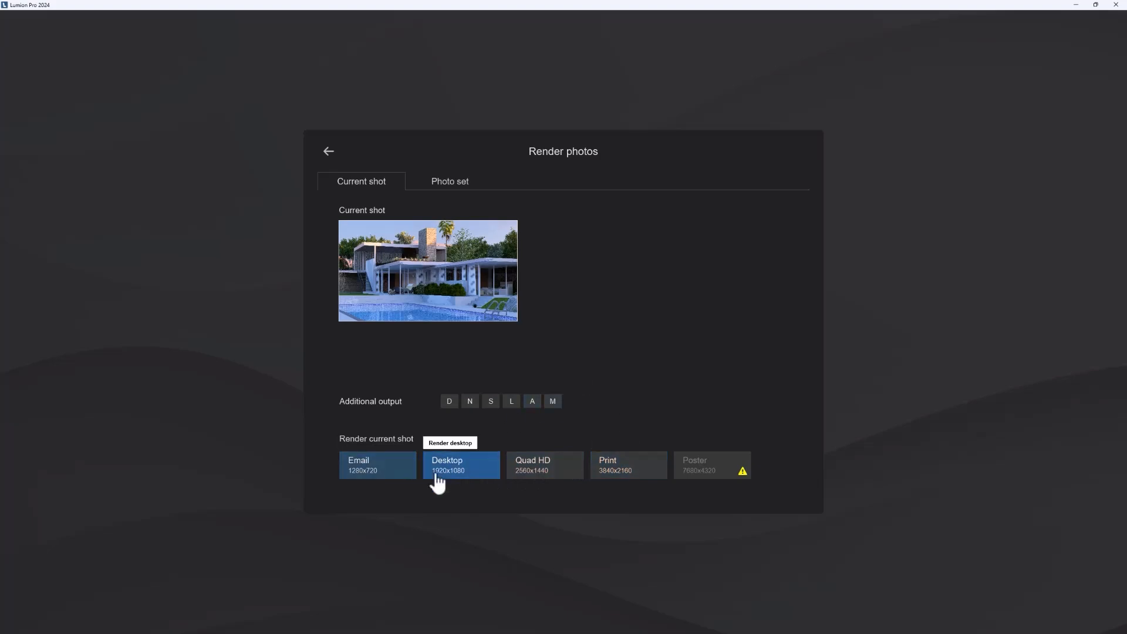
pyautogui.click(487, 464)
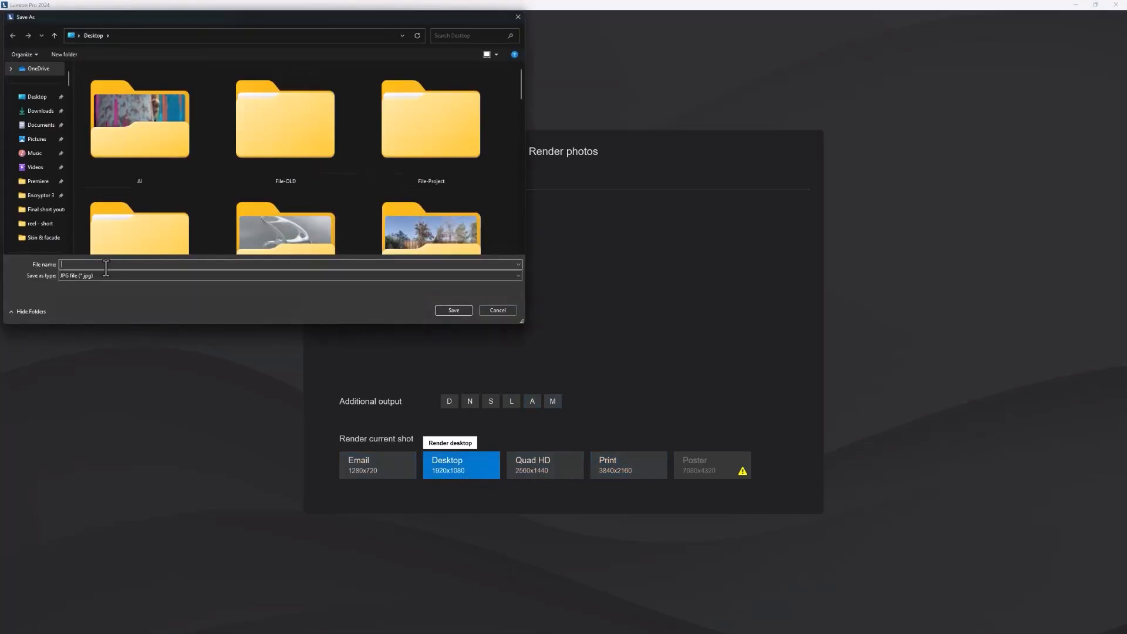
pyautogui.write('AAA1')
pyautogui.click(453, 309)
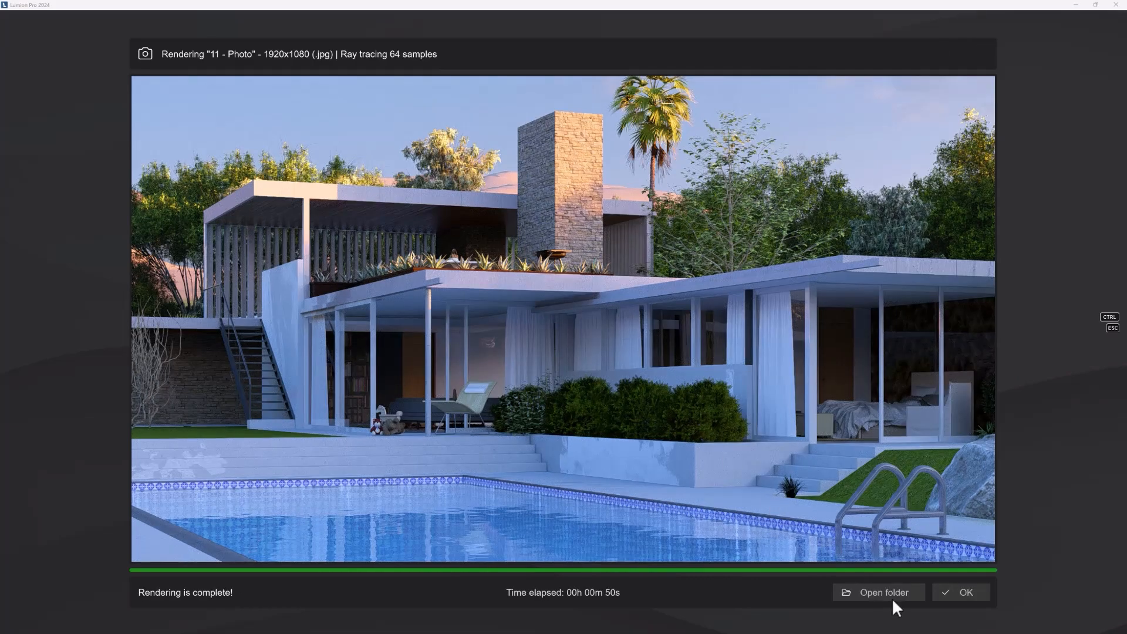
# Step: Open the render's output folder, view the AAA1.jpg image, close both windows and finish the render
pyautogui.click(892, 593)
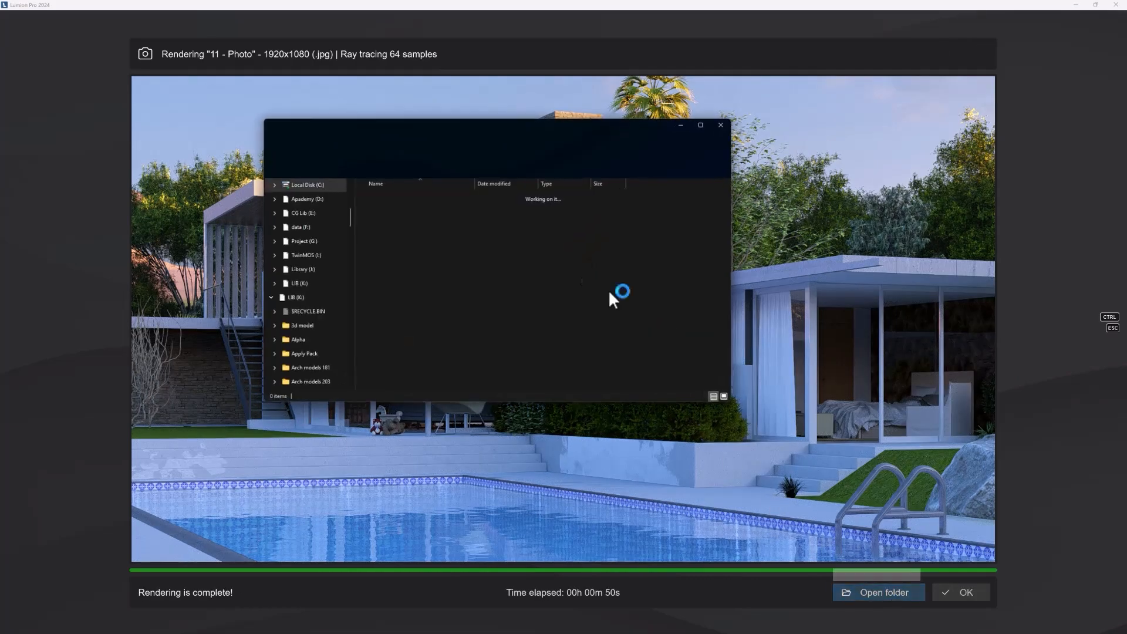
pyautogui.doubleClick(402, 382)
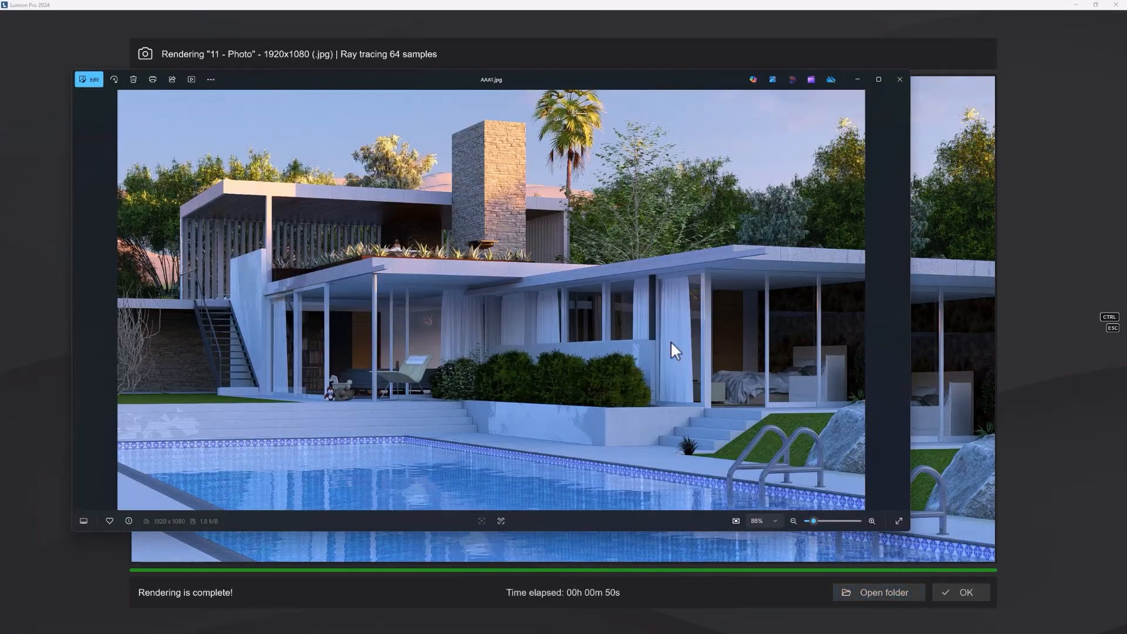
pyautogui.click(899, 80)
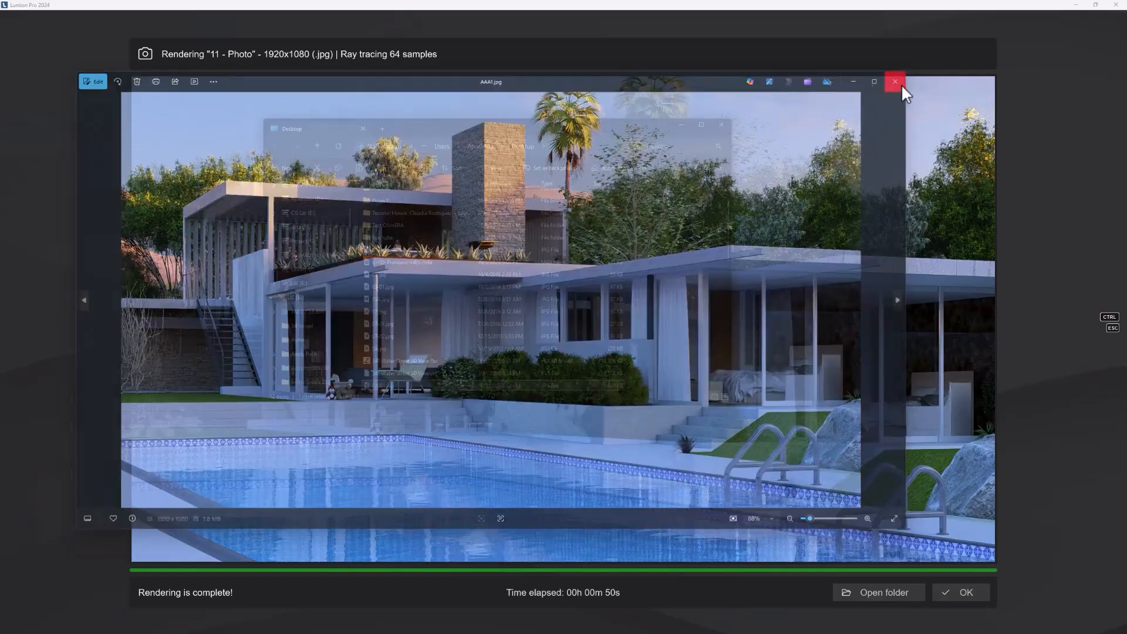
pyautogui.click(724, 124)
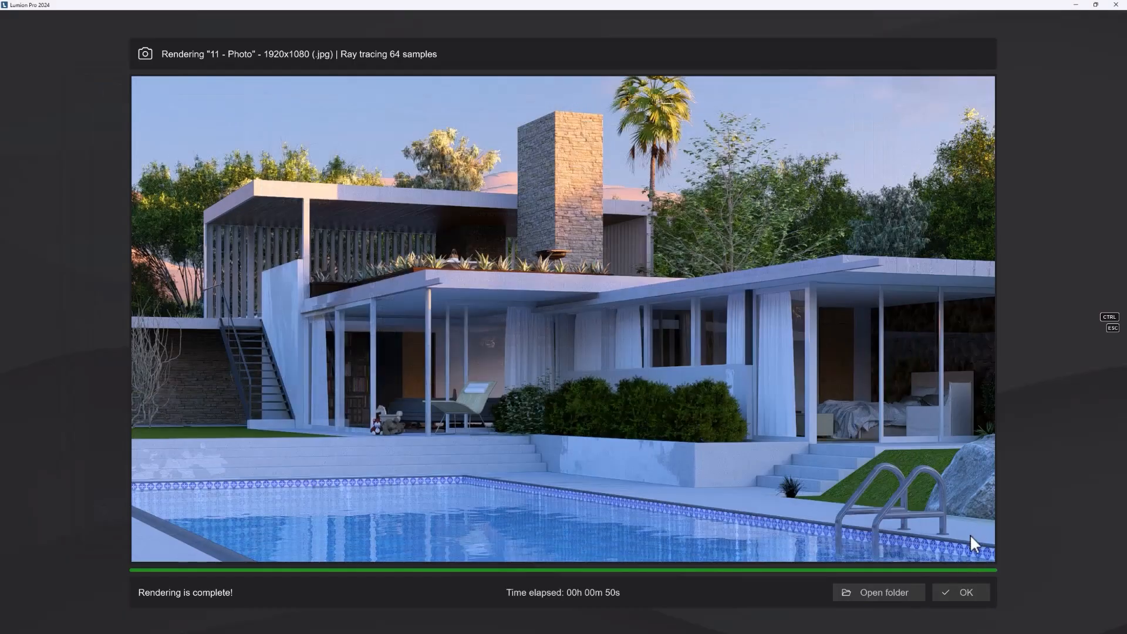
pyautogui.click(965, 593)
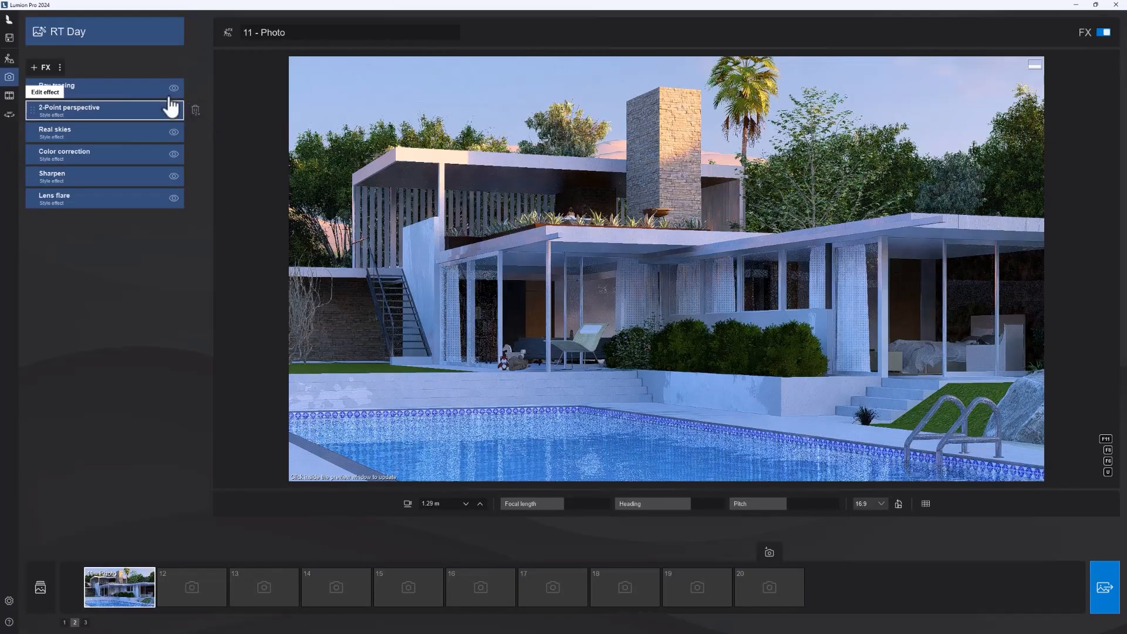
# Step: Try different headings for photo 11's Real skies effect, settle on about 85.6°, and update the preview
pyautogui.click(58, 130)
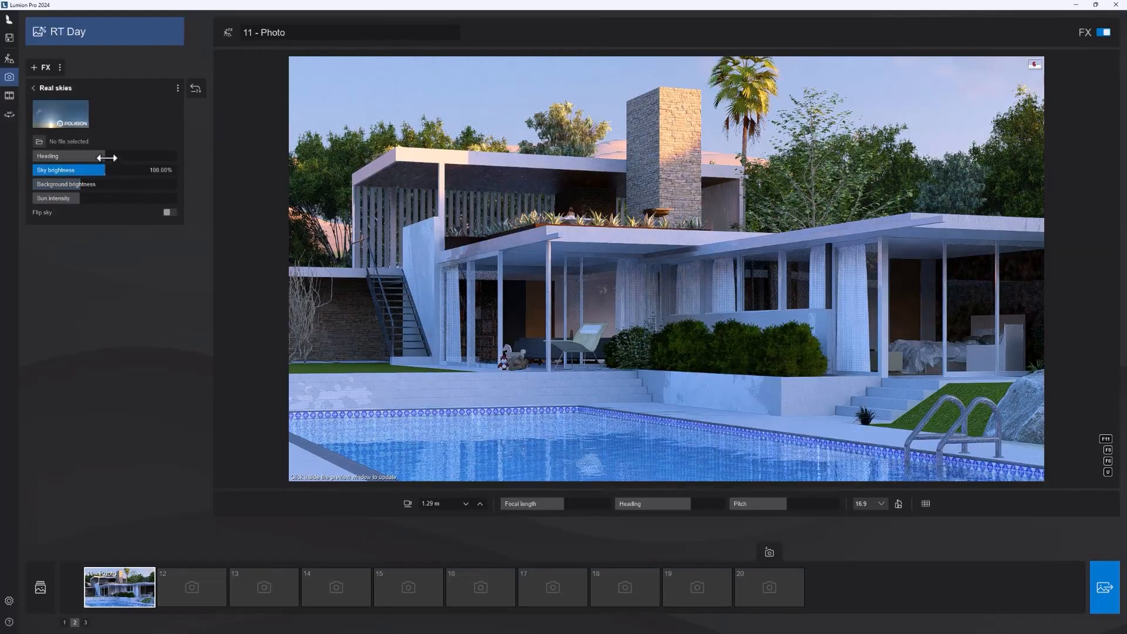
pyautogui.moveTo(106, 156); pyautogui.dragTo(138, 156)
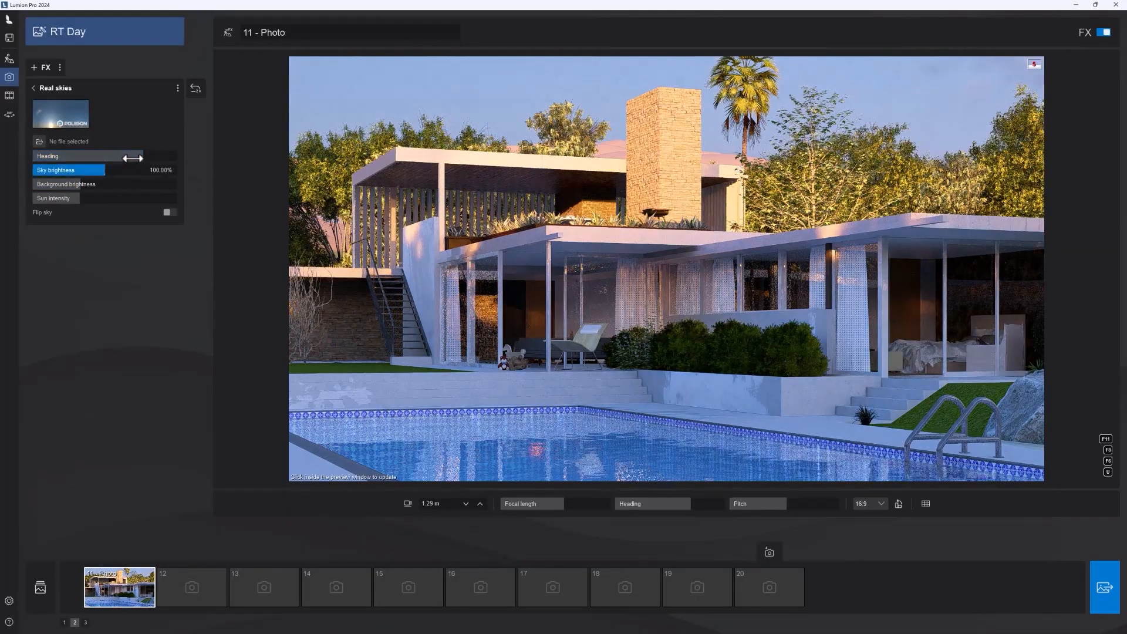
pyautogui.click(117, 155)
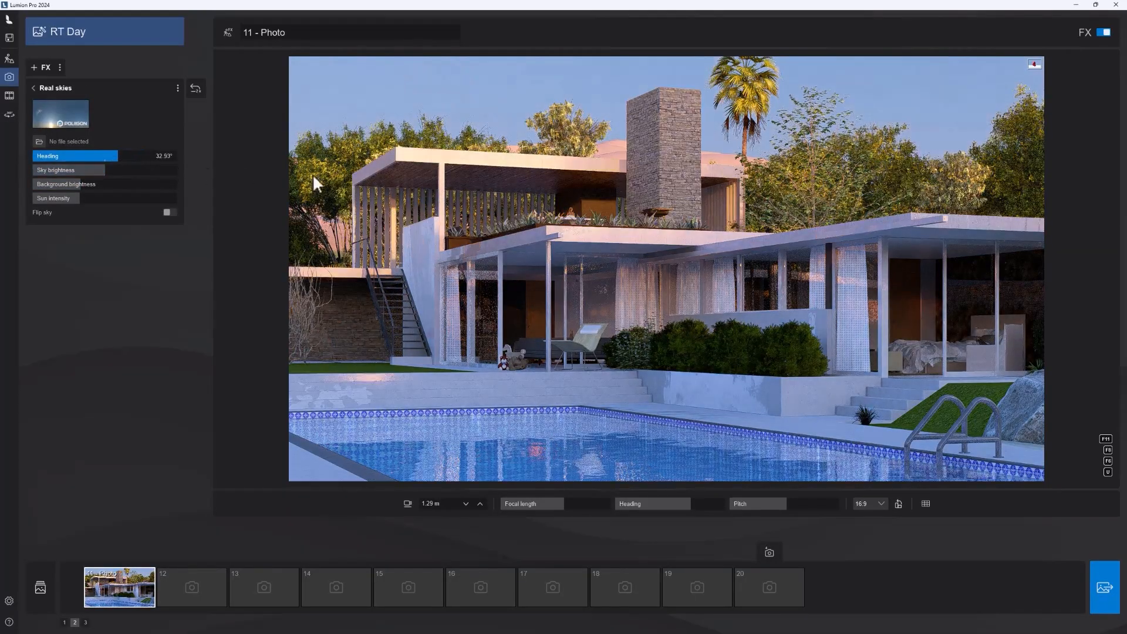
pyautogui.click(162, 155)
pyautogui.click(139, 152)
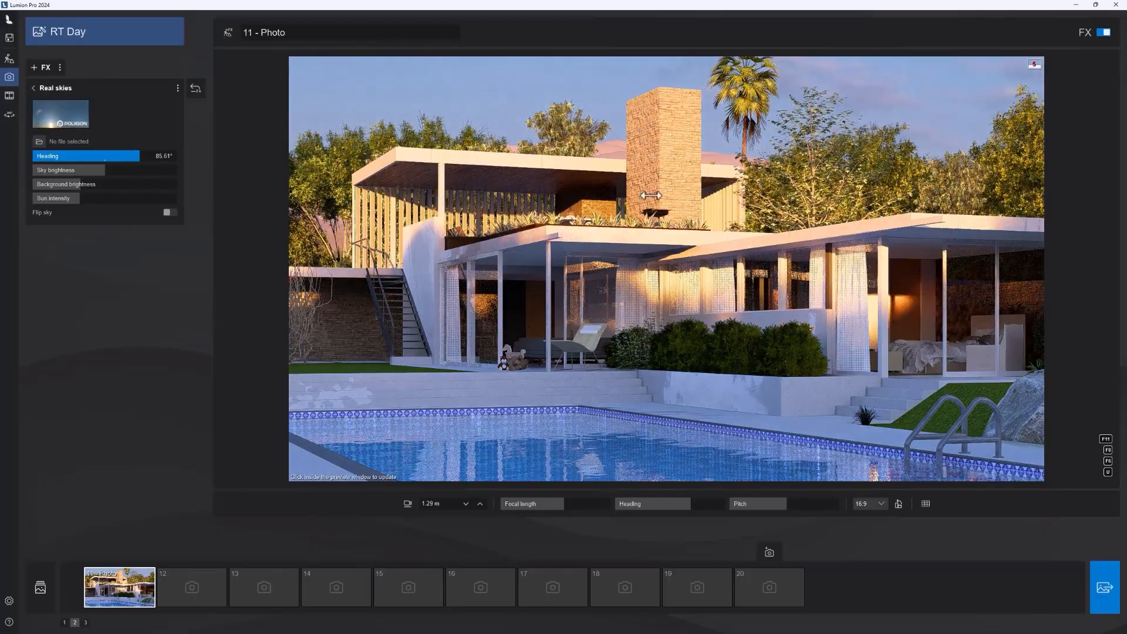
pyautogui.click(912, 439)
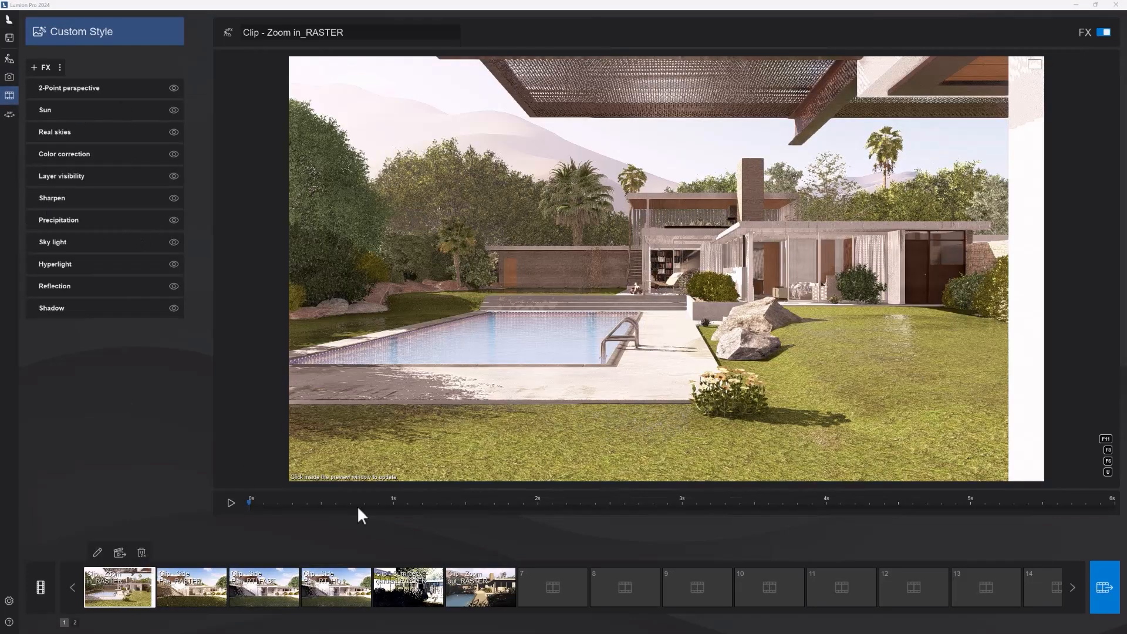
# Step: Play back the existing "Zoom in_RASTER" clip in Movie mode to examine its camera move
pyautogui.click(565, 602)
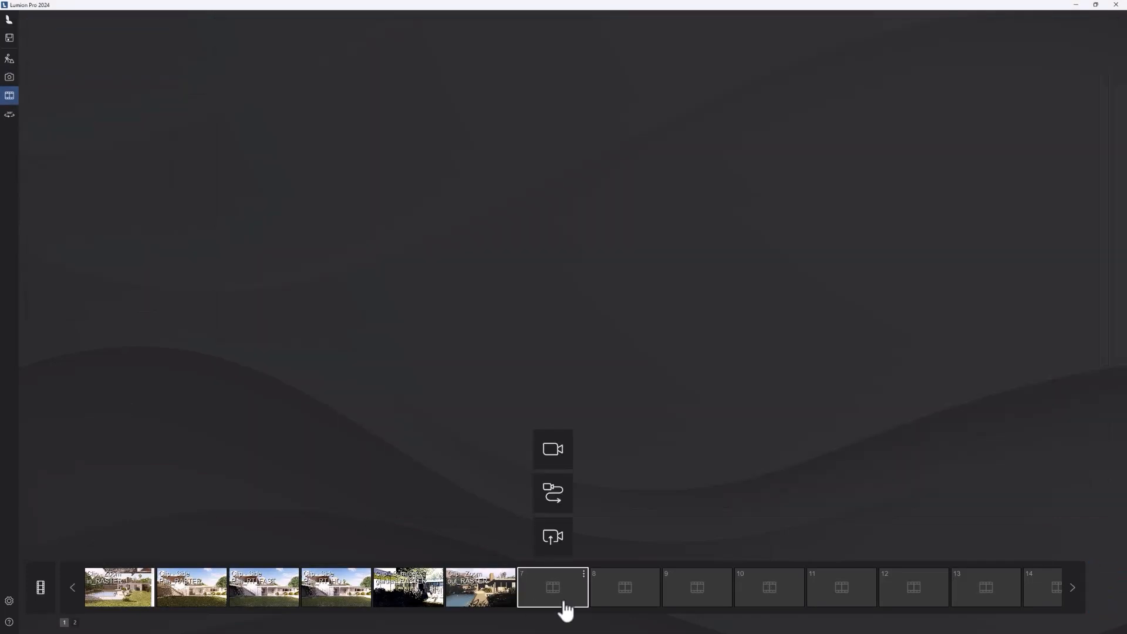
pyautogui.click(130, 594)
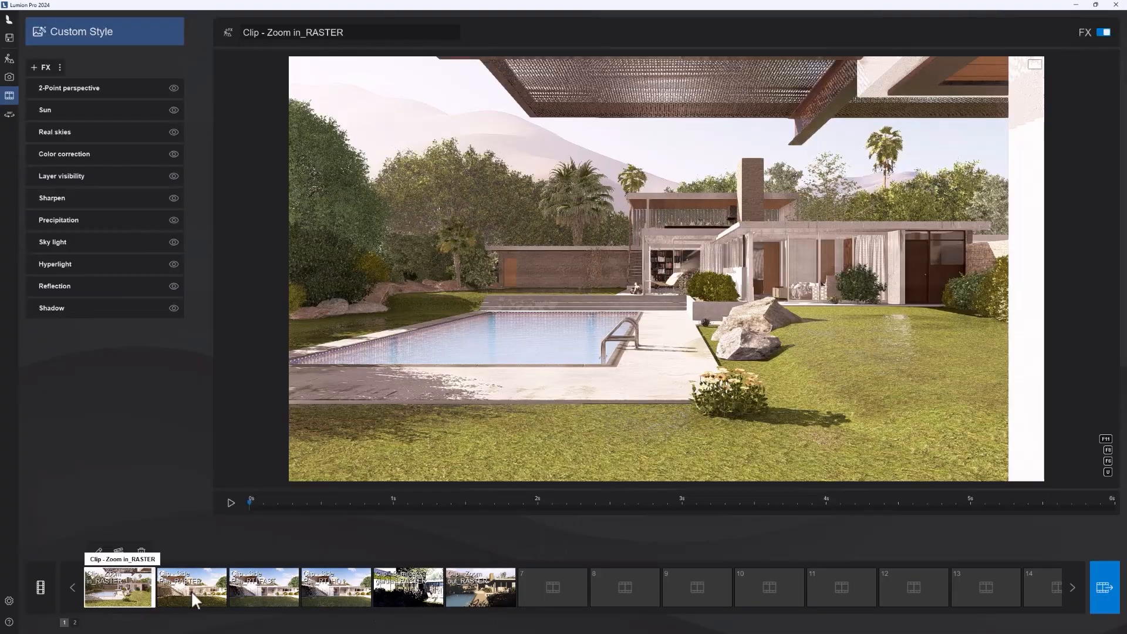
pyautogui.click(230, 503)
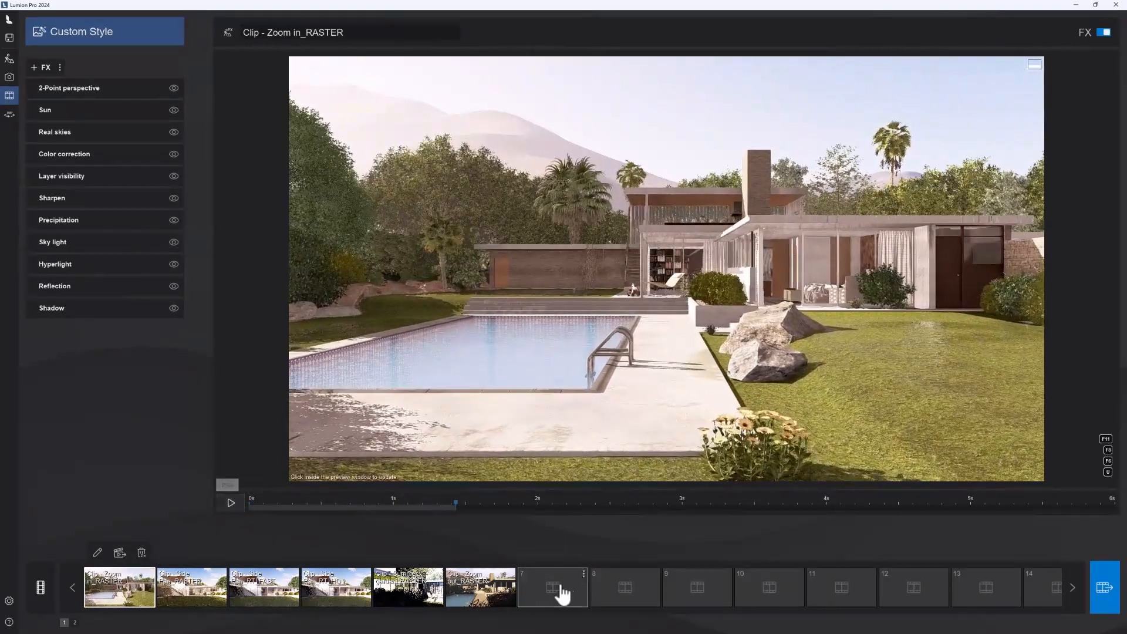
# Step: Create a new recorded clip in slot 7 and store its first camera keyframe facing the pool and house
pyautogui.click(559, 584)
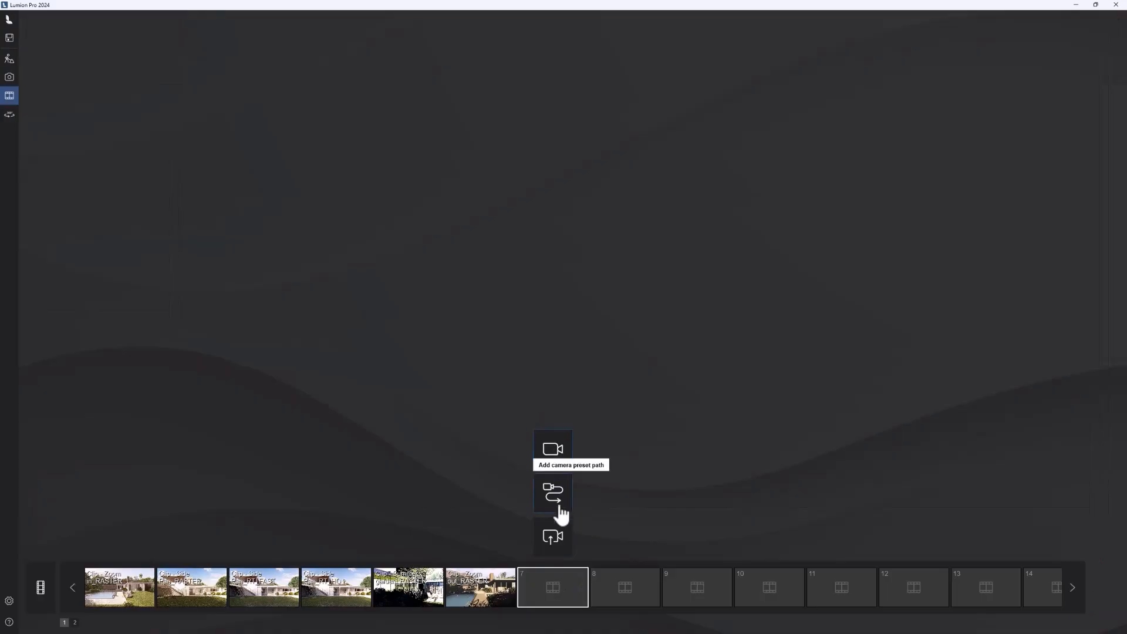
pyautogui.click(554, 450)
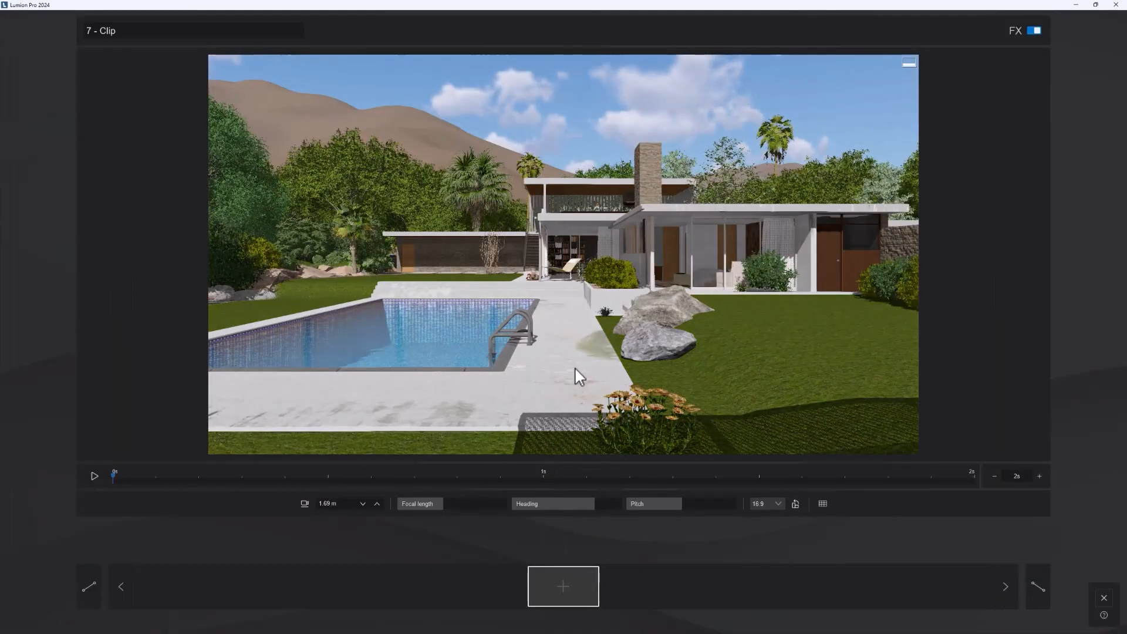
pyautogui.click(550, 595)
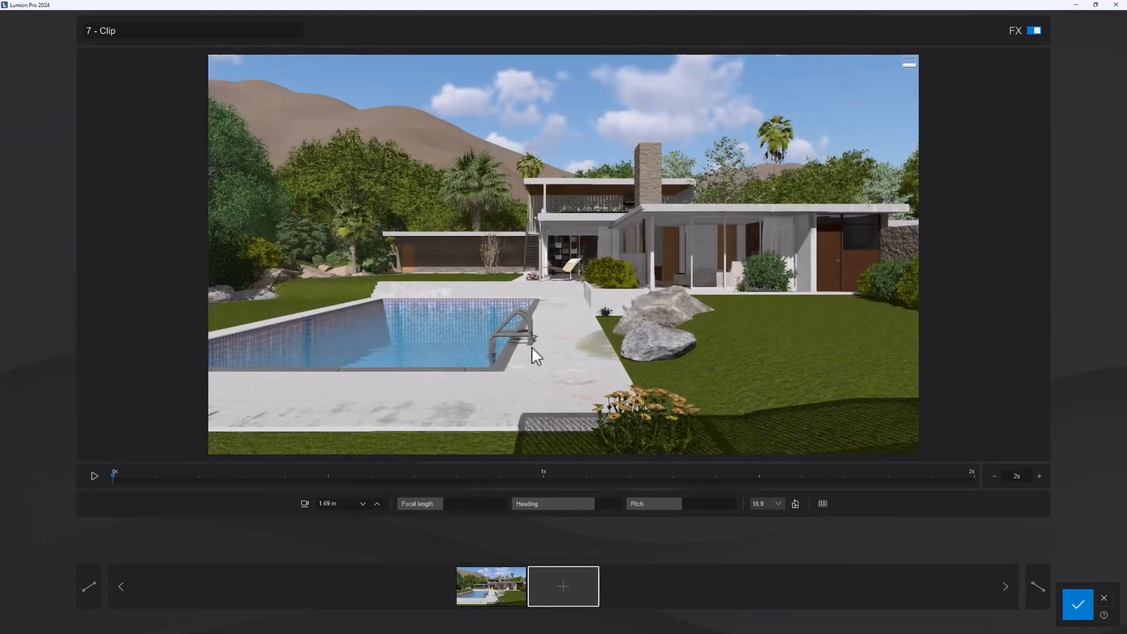
# Step: Move the camera forward past the pool to the terrace steps, add a second keyframe, and preview clip 7's camera path
pyautogui.press('w')
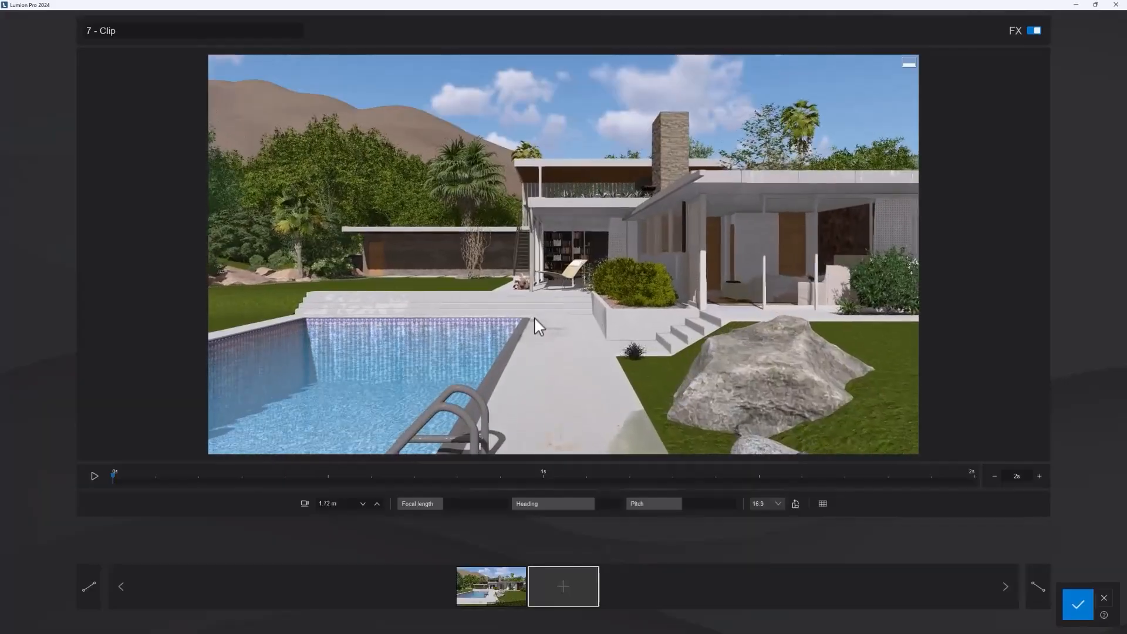
pyautogui.press('w')
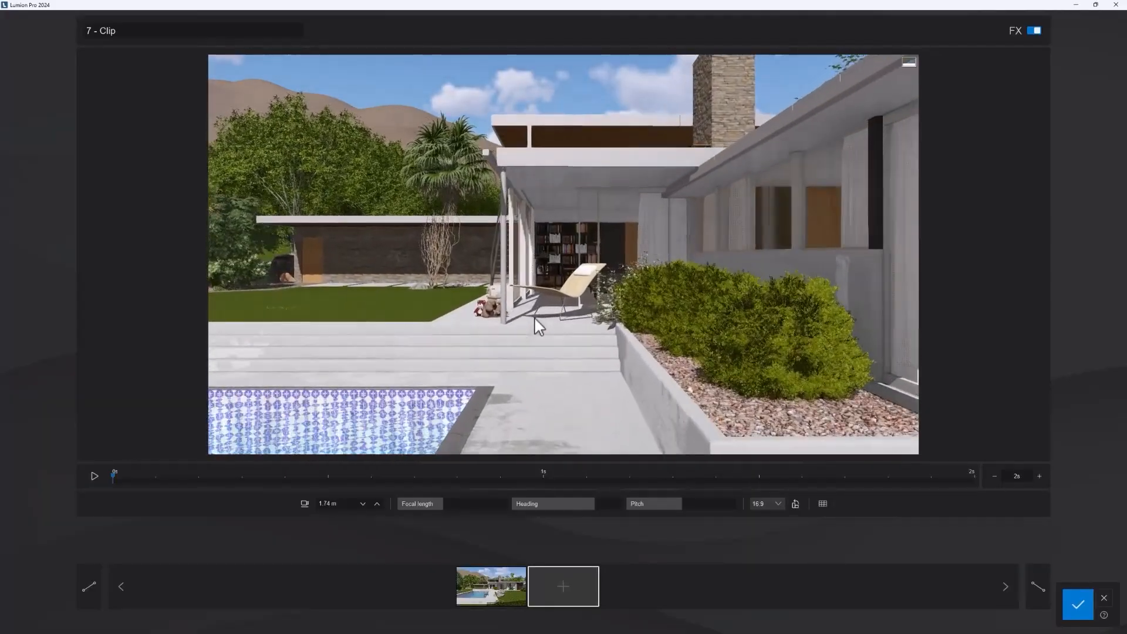
pyautogui.press('w')
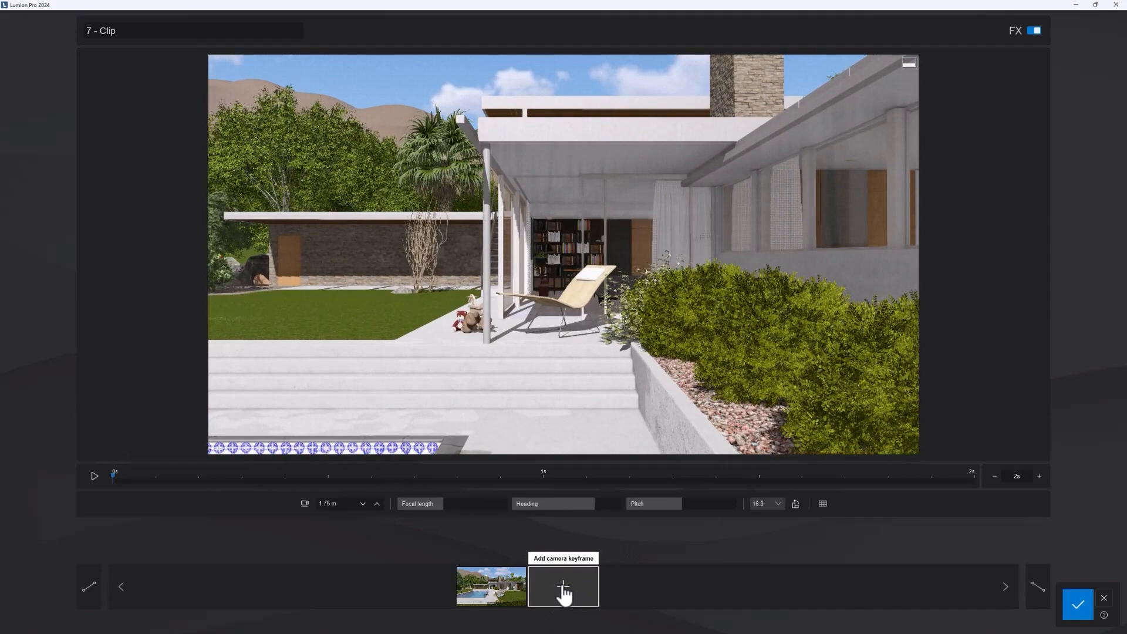
pyautogui.click(563, 587)
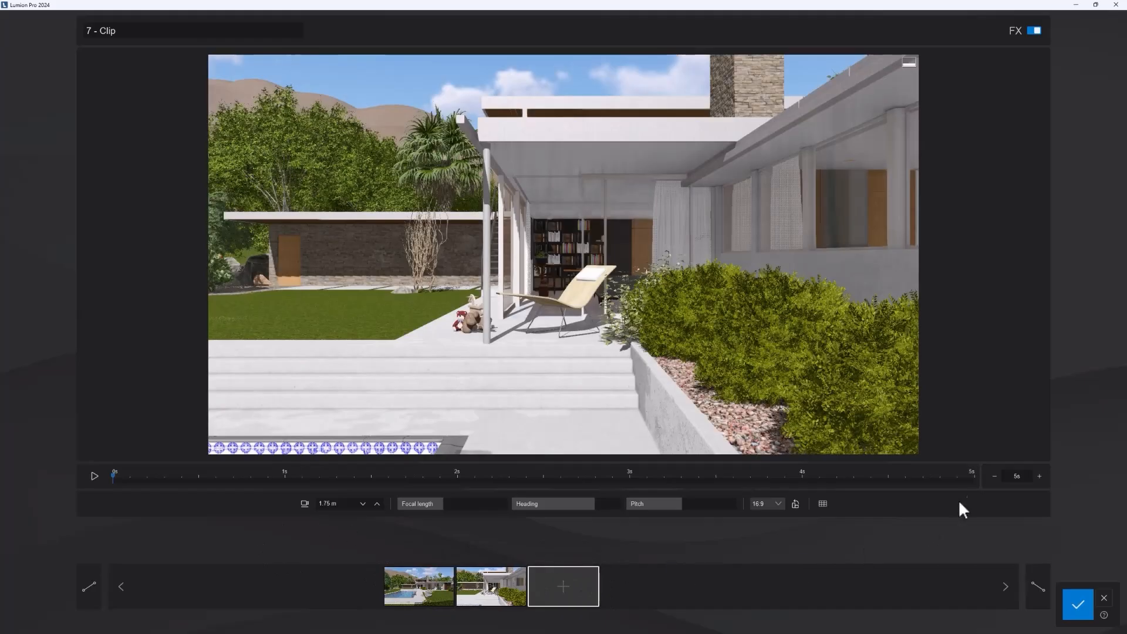
pyautogui.click(93, 476)
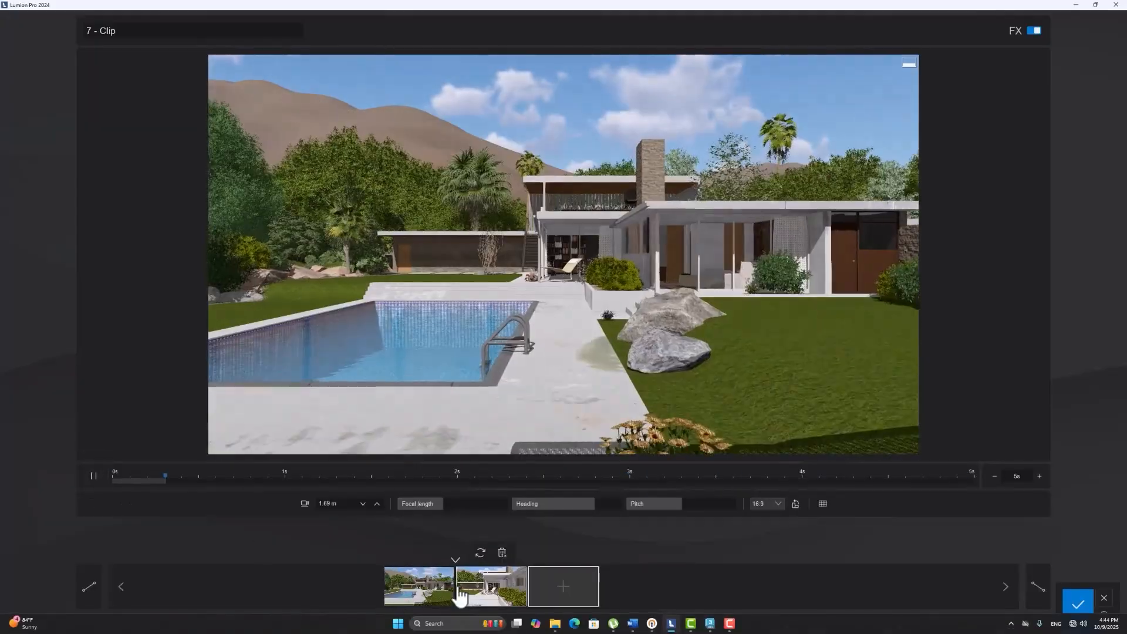
pyautogui.click(93, 476)
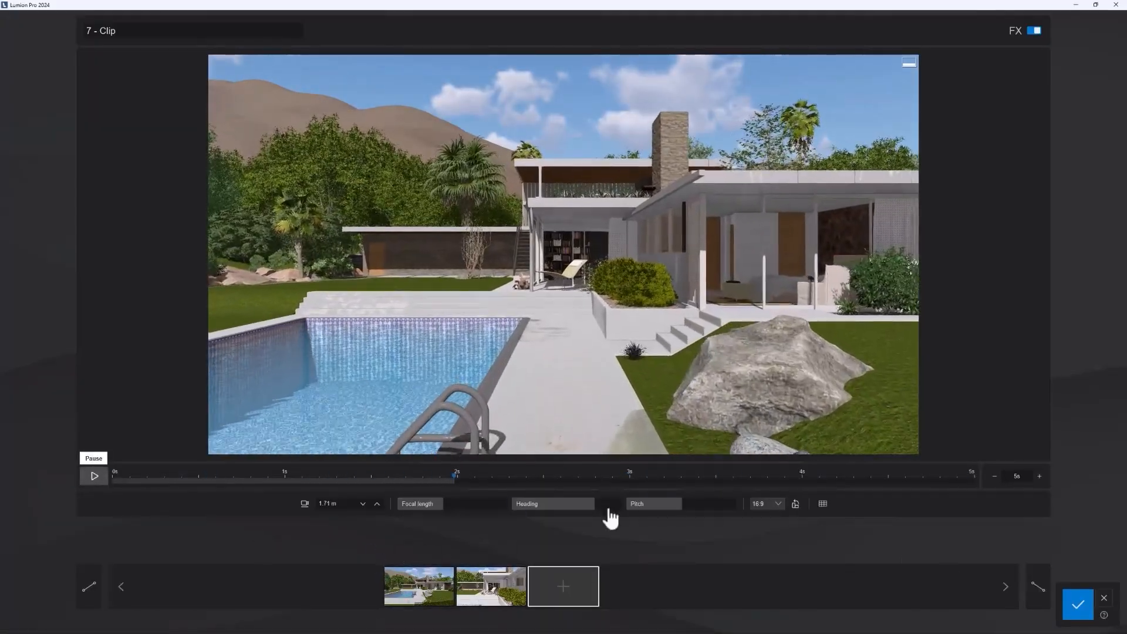
# Step: Try a third keyframe in clip 7 with the camera turned toward the garden trees, preview the move, and delete that keyframe
pyautogui.click(501, 594)
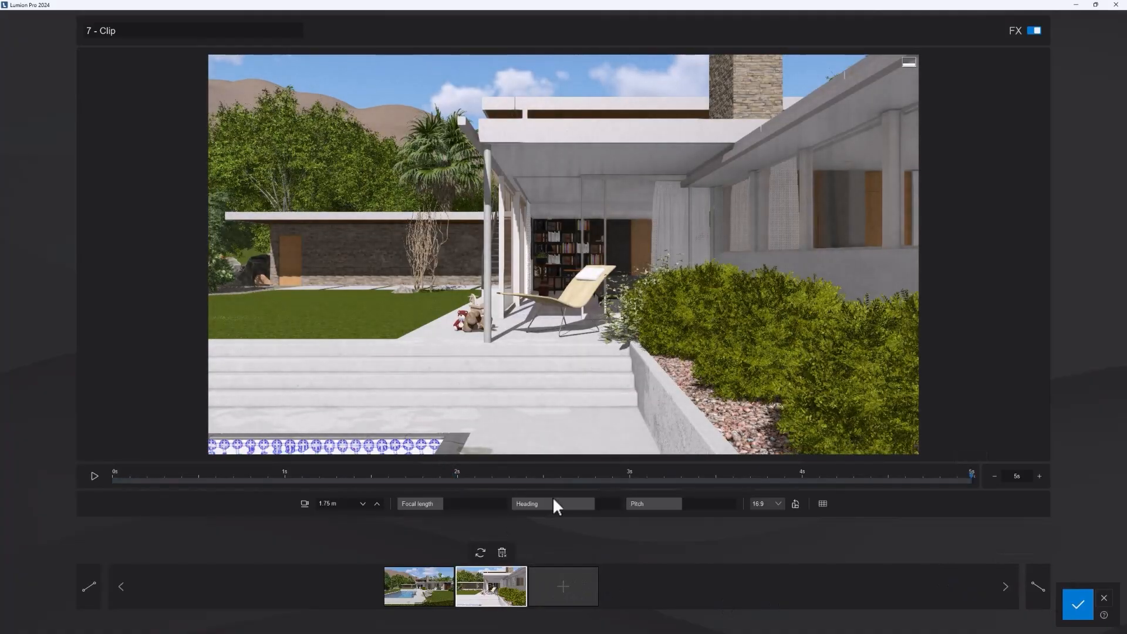
pyautogui.moveTo(556, 336); pyautogui.dragTo(302, 328, button='right')
pyautogui.click(566, 587)
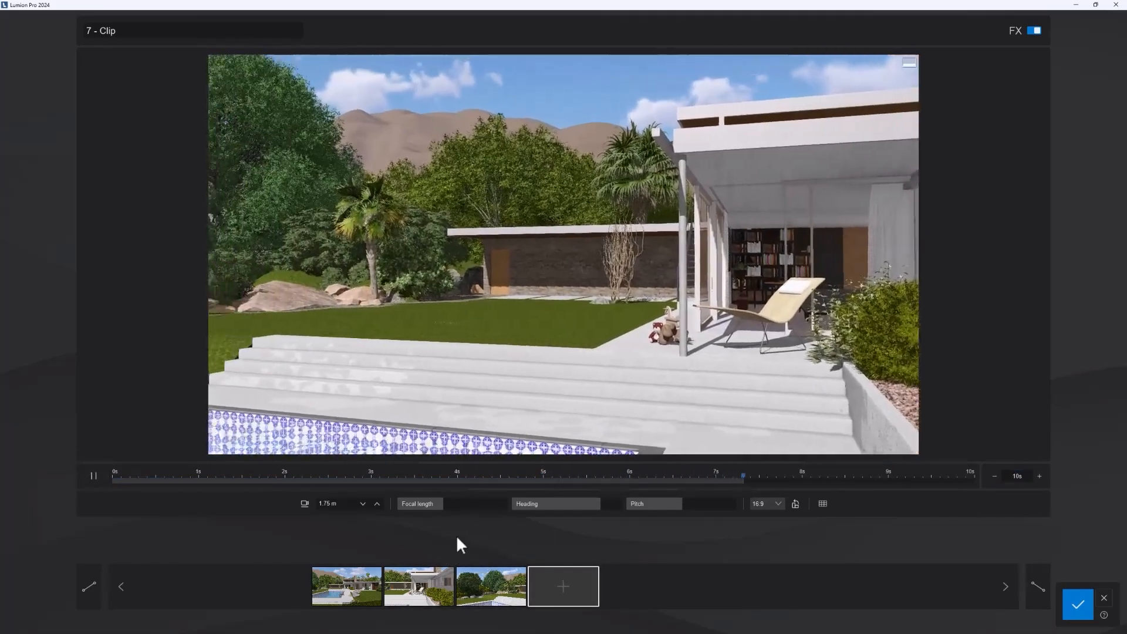
pyautogui.click(95, 476)
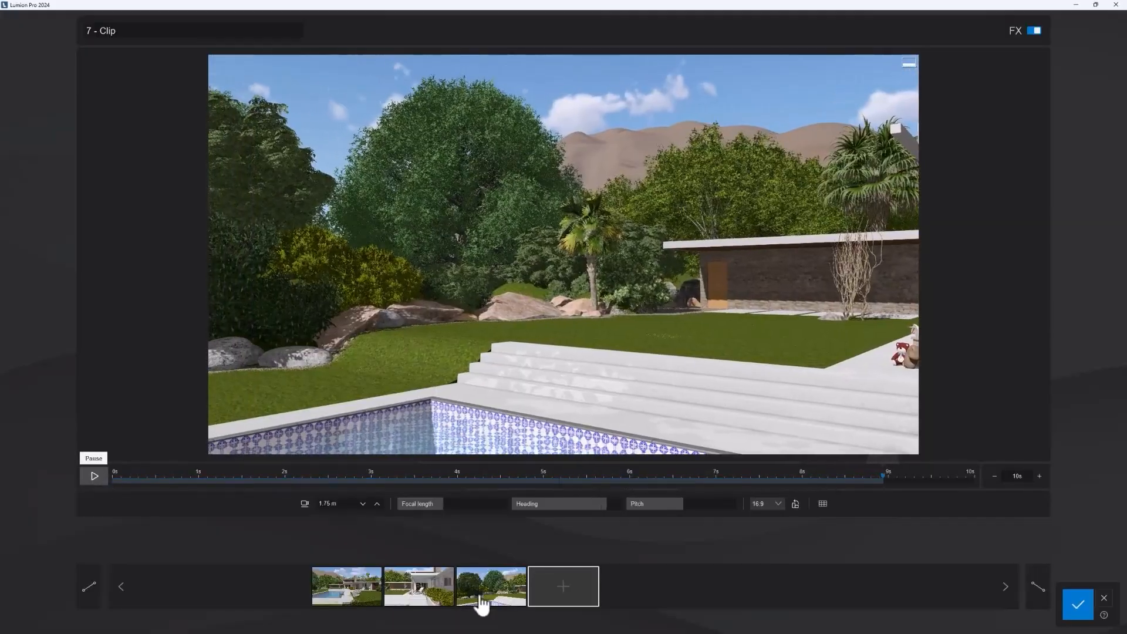
pyautogui.click(503, 554)
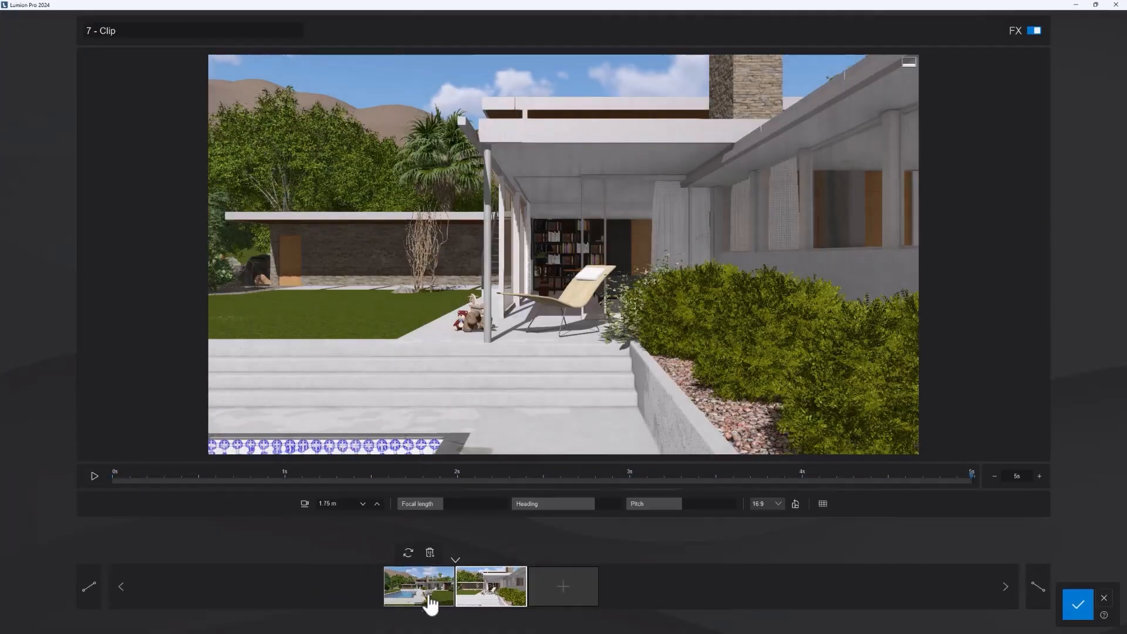
# Step: Compare the views of clip 7's two remaining keyframes and save the clip
pyautogui.click(429, 596)
pyautogui.click(480, 597)
pyautogui.click(420, 596)
pyautogui.click(471, 596)
pyautogui.click(431, 592)
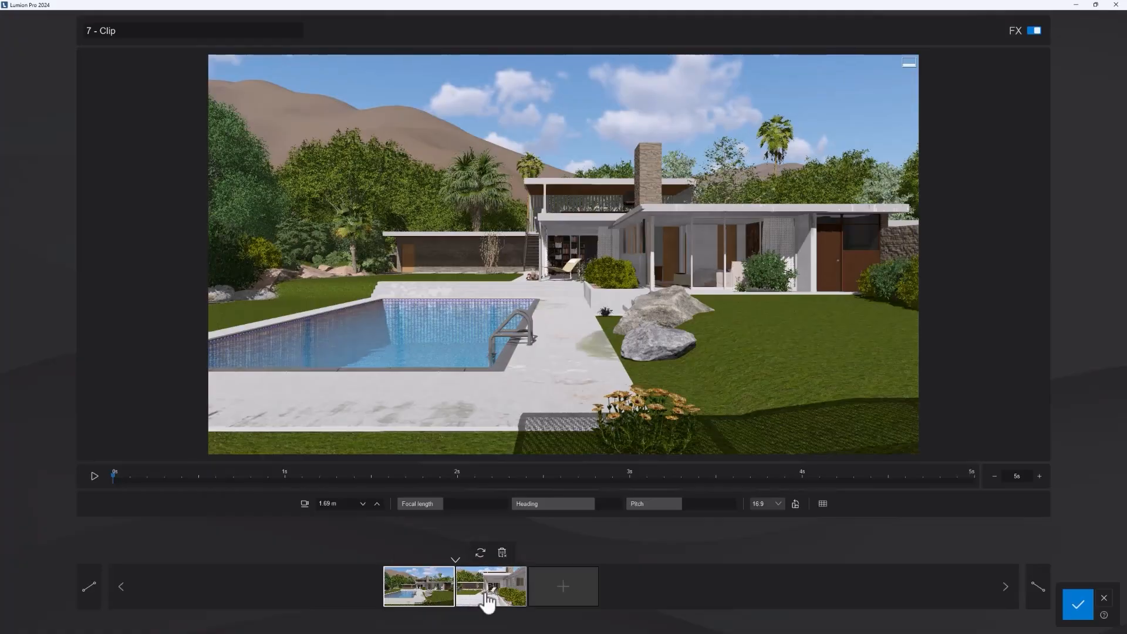
pyautogui.click(1081, 615)
# Step: Create a new recorded clip in slot 8 and store its first keyframe closer to the pool ladder and rocks
pyautogui.click(623, 594)
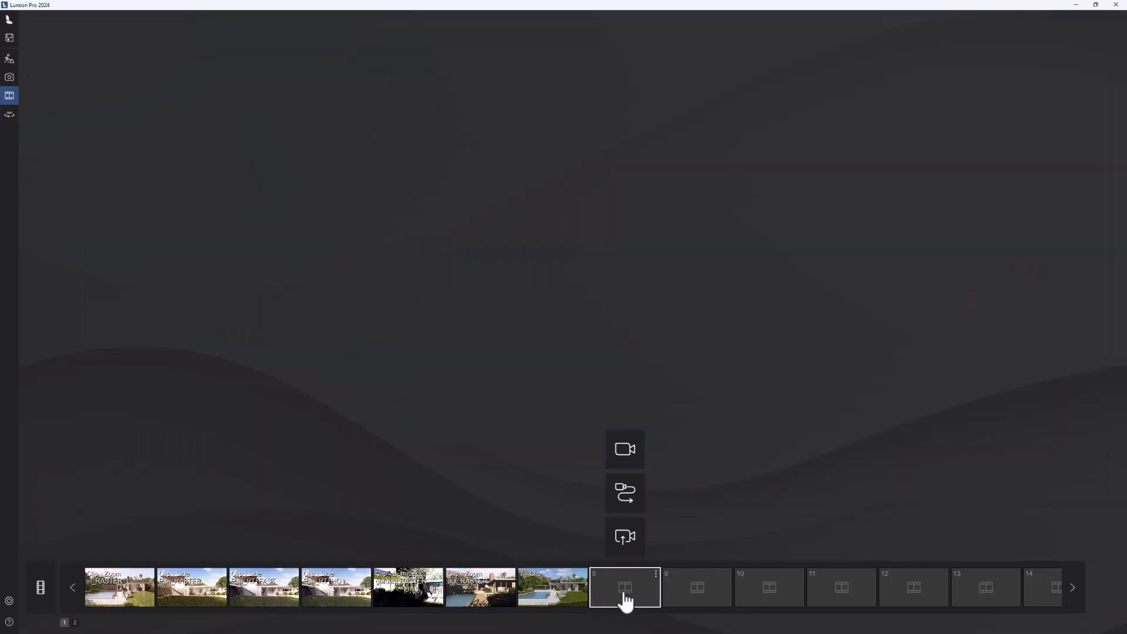
pyautogui.click(634, 476)
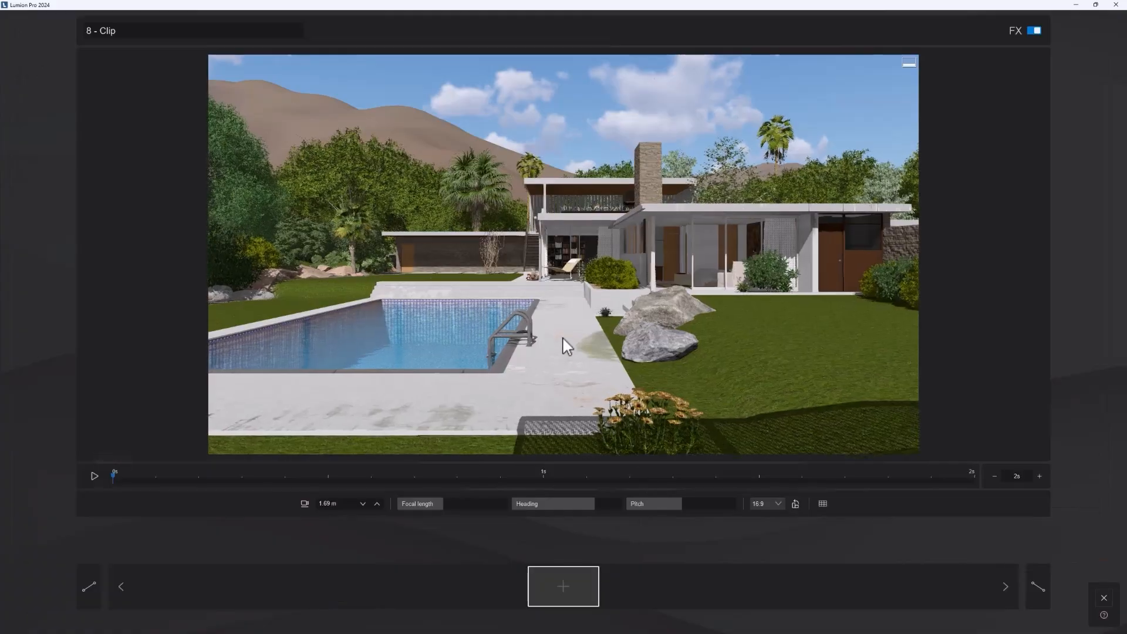
pyautogui.press('w')
pyautogui.press('d')
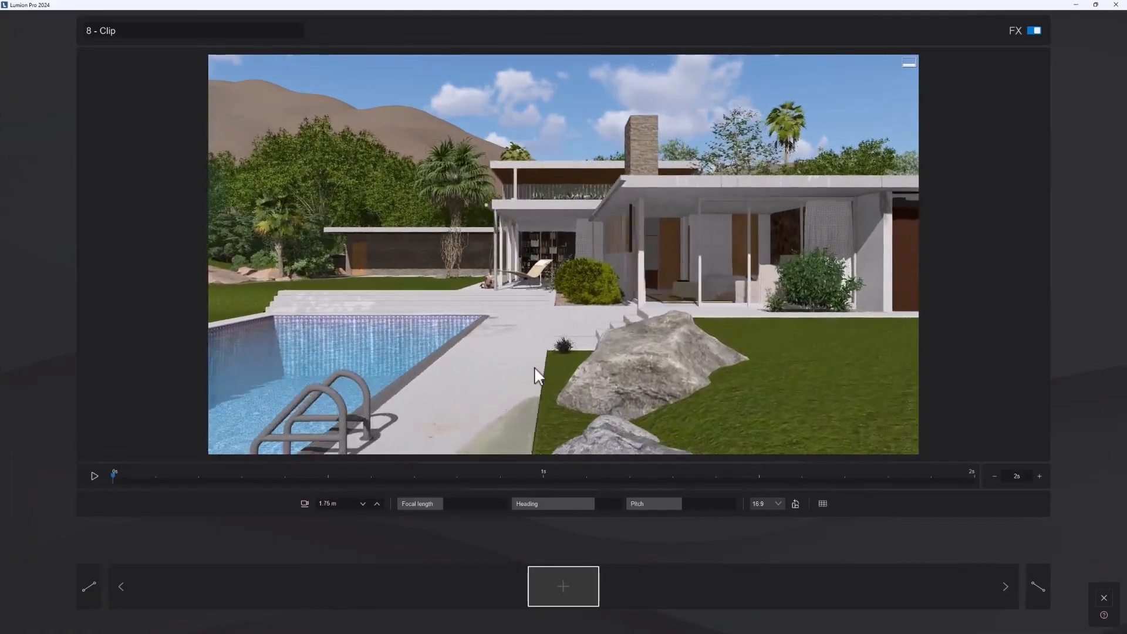
pyautogui.click(561, 587)
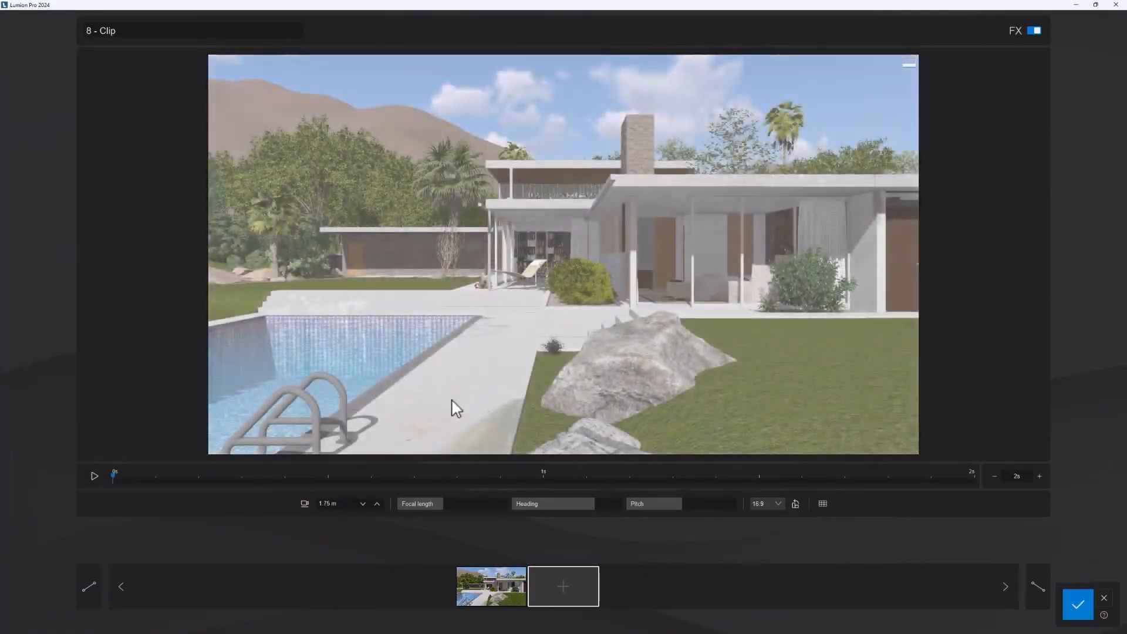
# Step: Slide the camera sideways across the lawn, add clip 8's second keyframe, preview the move, and save the clip
pyautogui.press('d')
pyautogui.press('d')
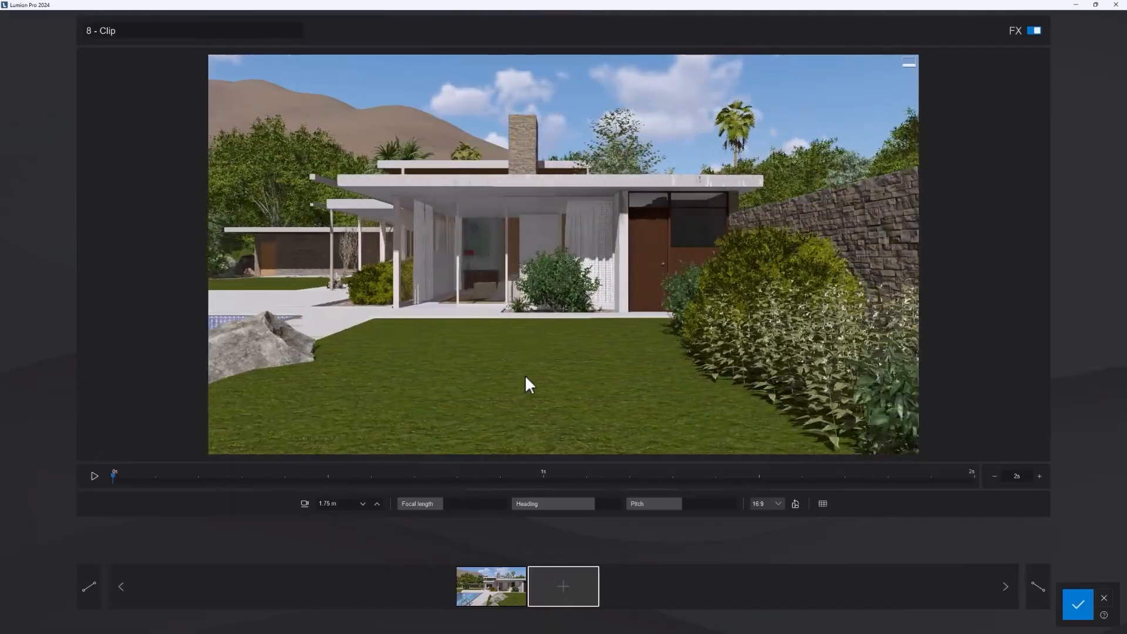
pyautogui.click(569, 597)
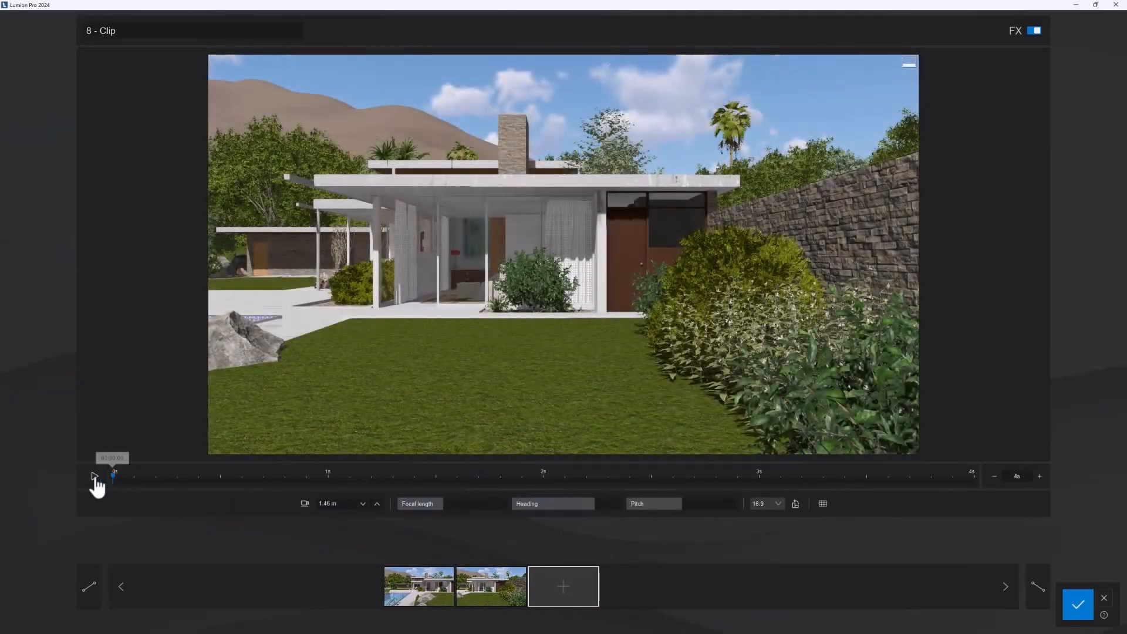
pyautogui.click(92, 478)
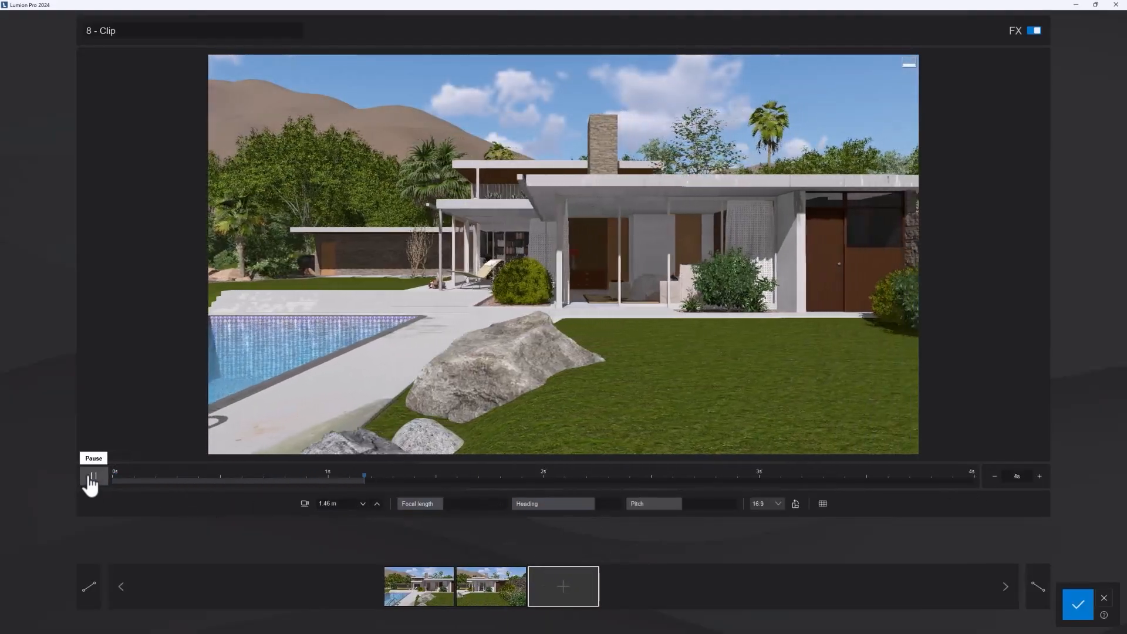
pyautogui.click(91, 477)
pyautogui.click(1078, 611)
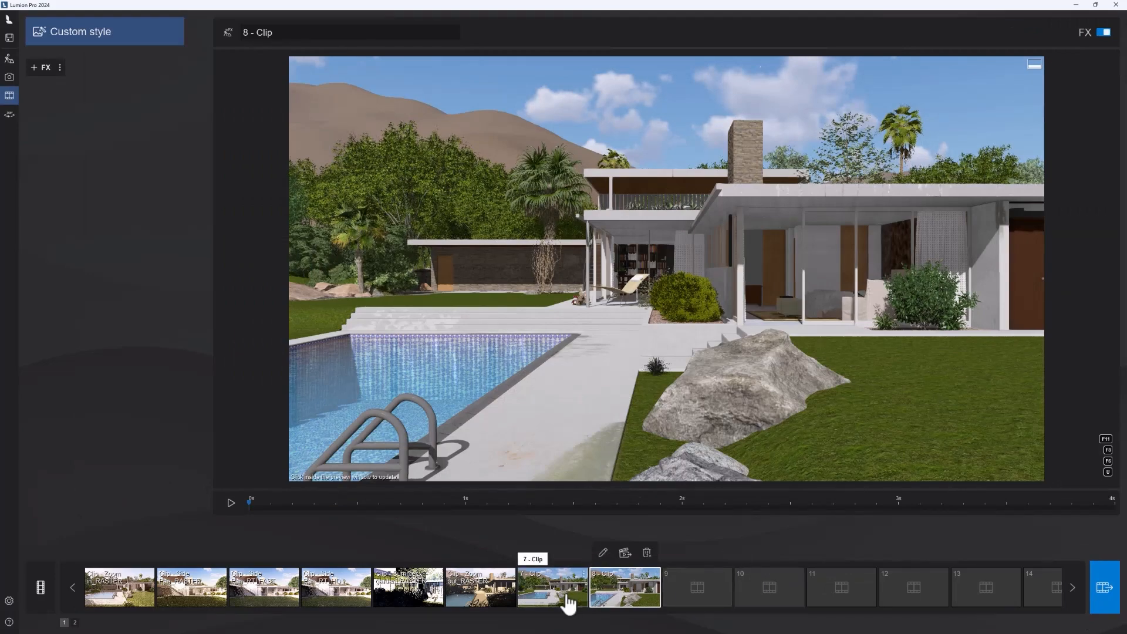
# Step: Apply the RT Night style to clip 7 and update its preview
pyautogui.click(543, 598)
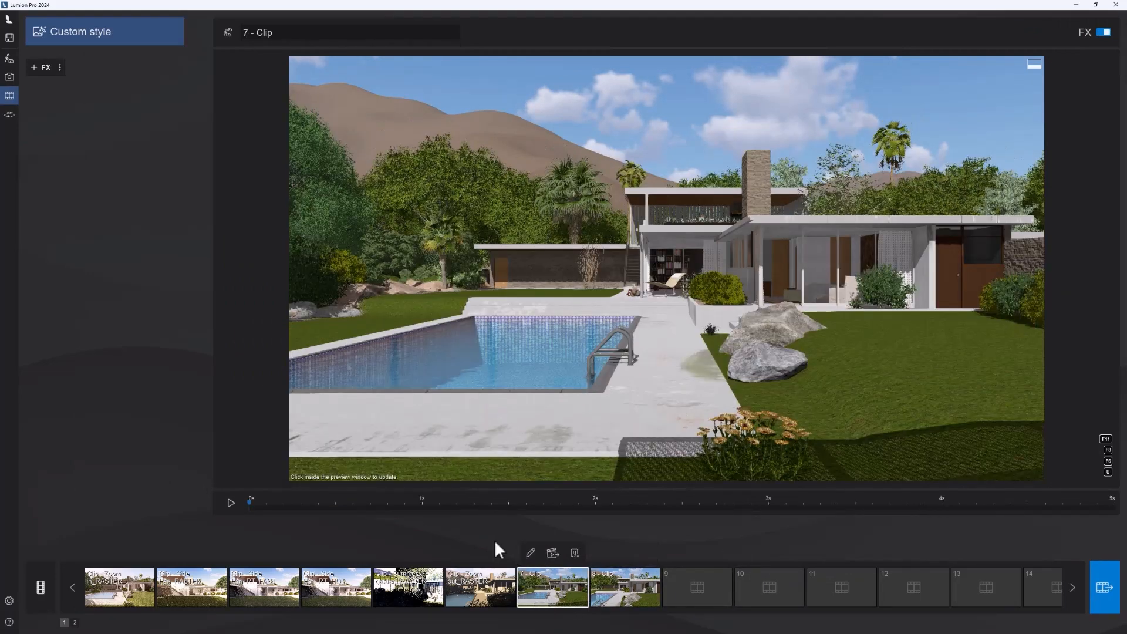
pyautogui.click(85, 36)
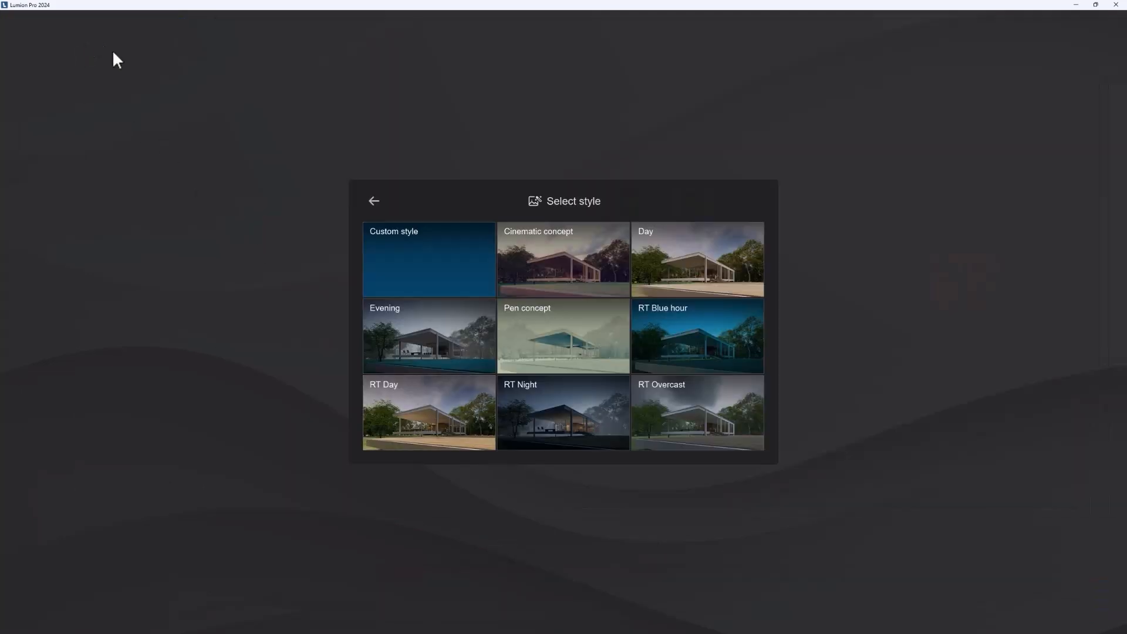
pyautogui.click(582, 422)
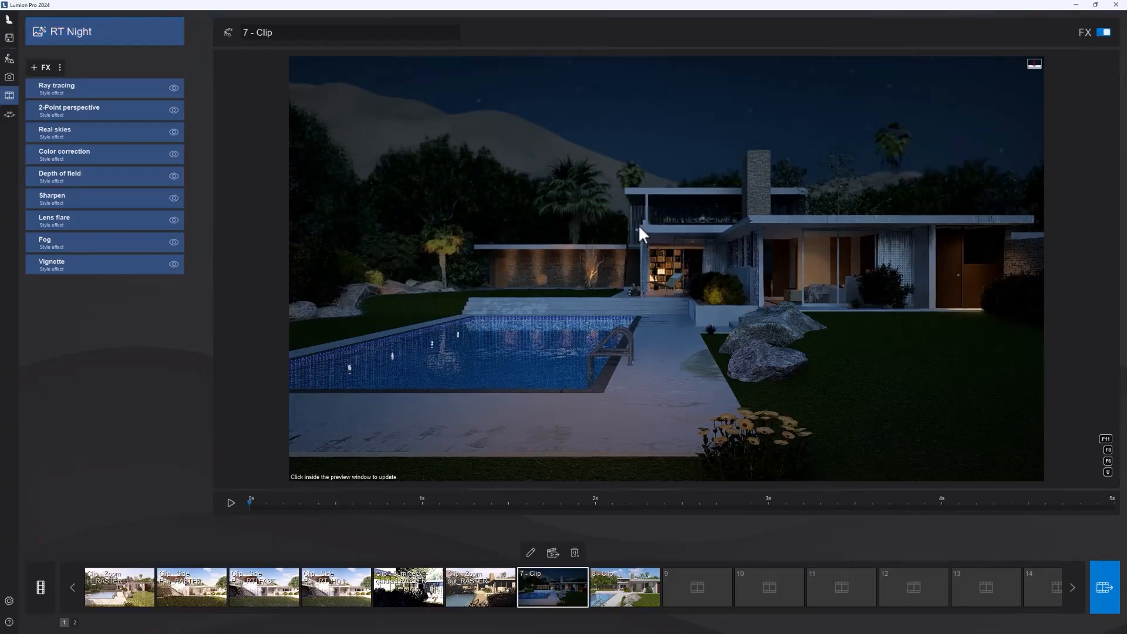
pyautogui.click(609, 332)
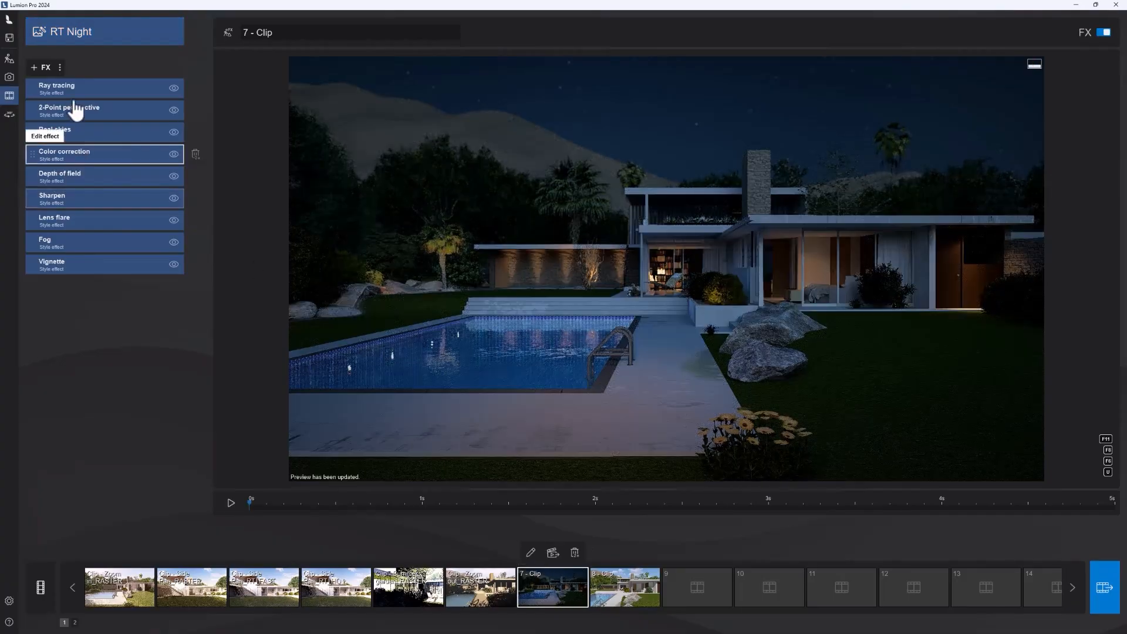
# Step: Review the weather and animation effects available for clip 7 and the movie render options without applying any
pyautogui.click(46, 68)
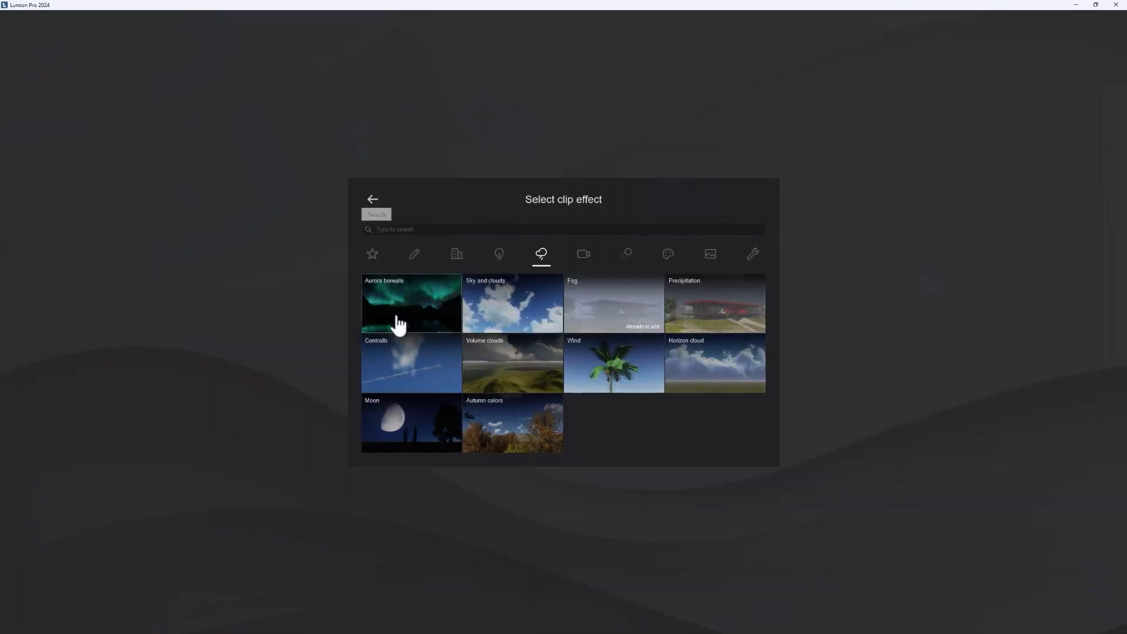
pyautogui.click(623, 257)
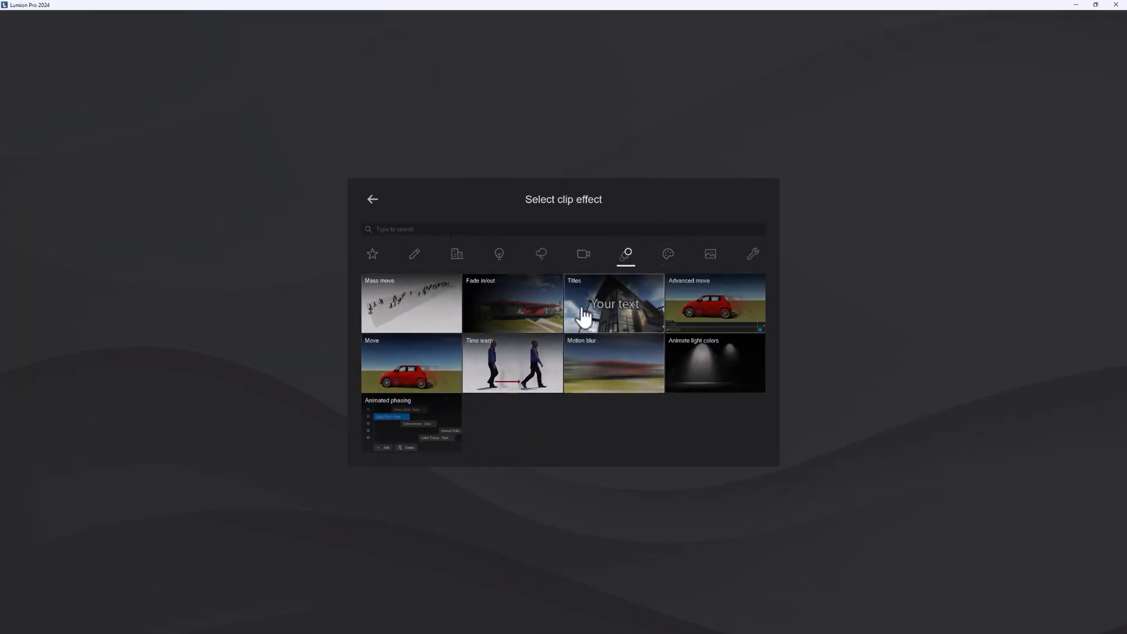
pyautogui.click(372, 210)
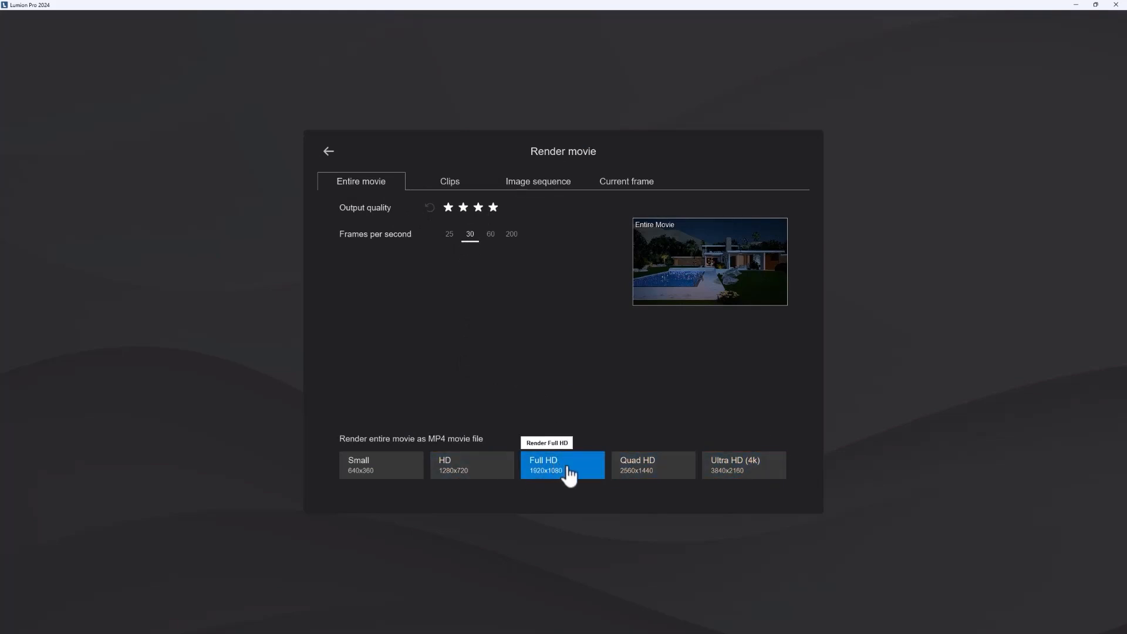
pyautogui.click(328, 151)
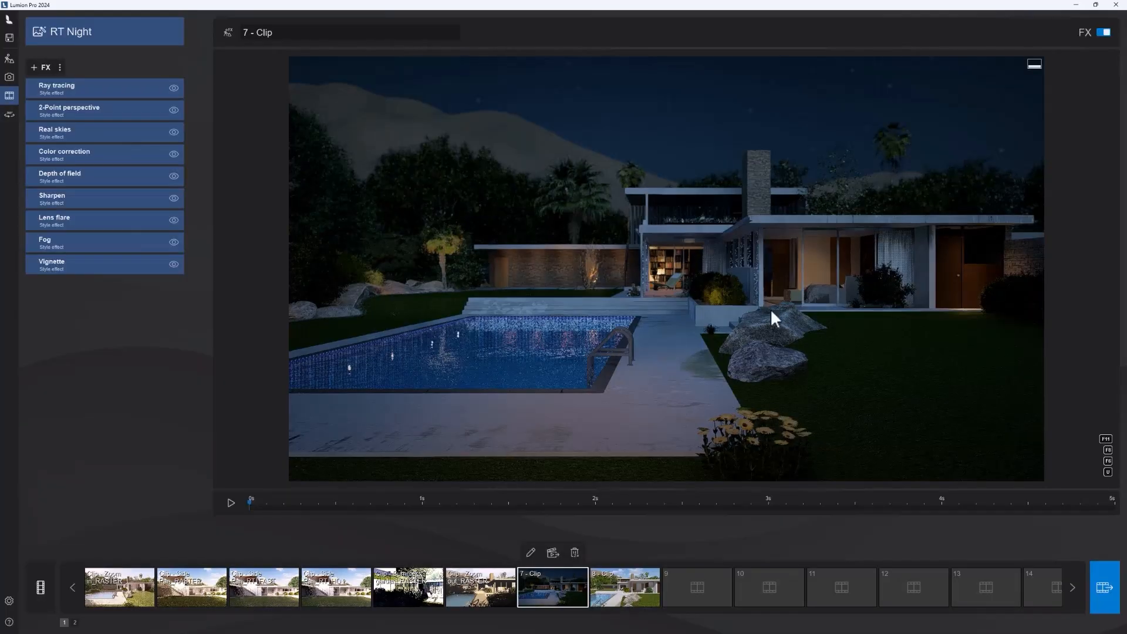
# Step: Return to Build mode and fly the camera above and around the pool, lawn, and house to review the scene
pyautogui.click(10, 59)
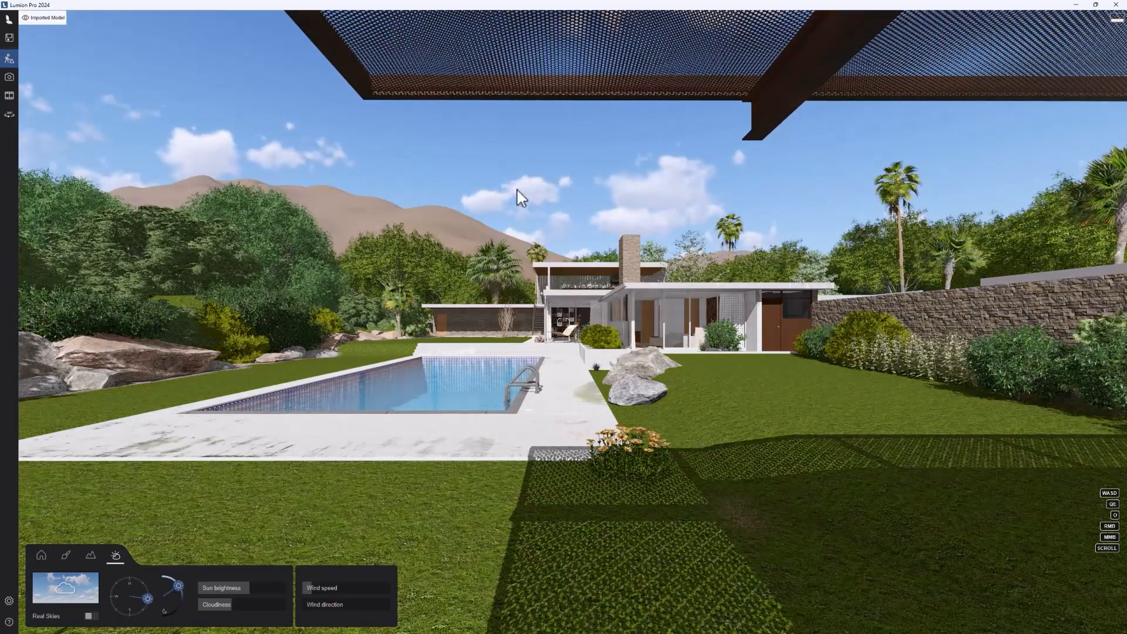
pyautogui.press('q')
pyautogui.press('w')
pyautogui.moveTo(476, 306); pyautogui.dragTo(453, 311, button='right')
pyautogui.press('w')
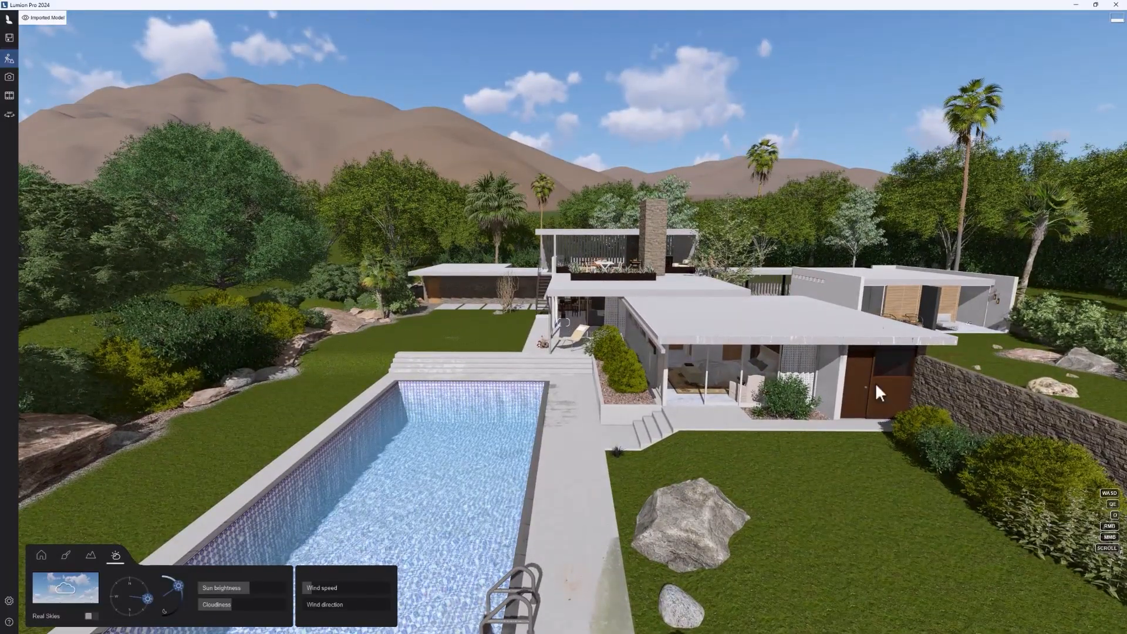
pyautogui.moveTo(878, 392); pyautogui.dragTo(839, 405, button='right')
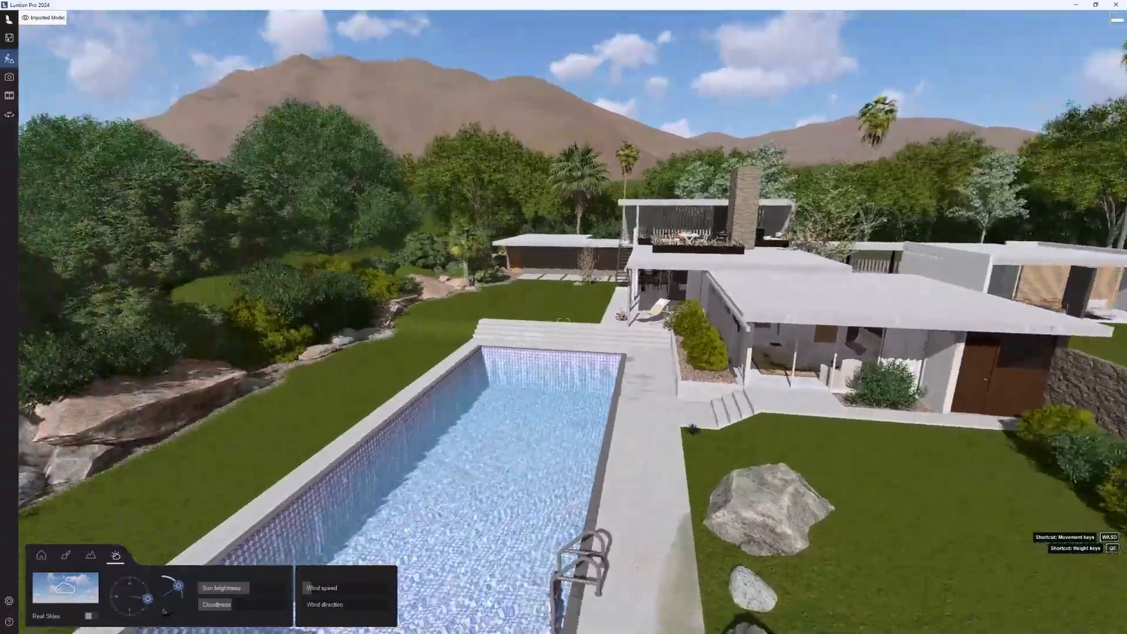
pyautogui.moveTo(562, 320)
pyautogui.mouseDown(button='right')
pyautogui.moveTo(578, 328)
pyautogui.moveTo(554, 316)
pyautogui.moveTo(539, 347)
pyautogui.moveTo(705, 339)
pyautogui.moveTo(613, 327)
pyautogui.moveTo(494, 345)
pyautogui.moveTo(574, 356)
pyautogui.moveTo(561, 336)
pyautogui.mouseUp(button='right')
pyautogui.press('d')
pyautogui.press('a')
pyautogui.press('w')
pyautogui.press('e')
pyautogui.press('d')
pyautogui.press('q')
pyautogui.press('s')
pyautogui.press('e')
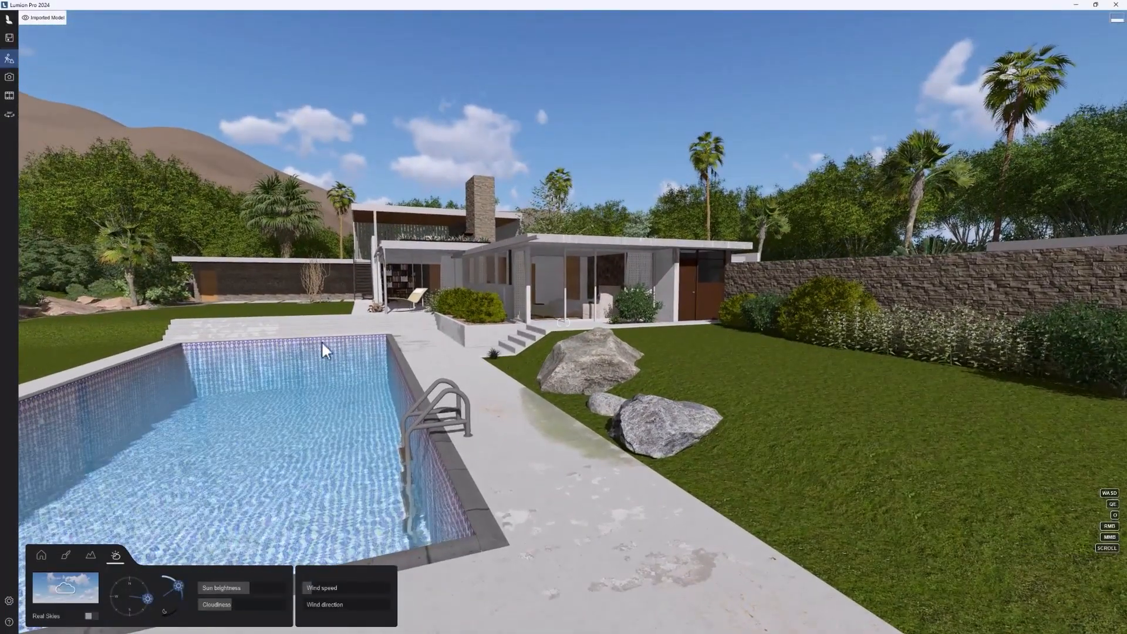